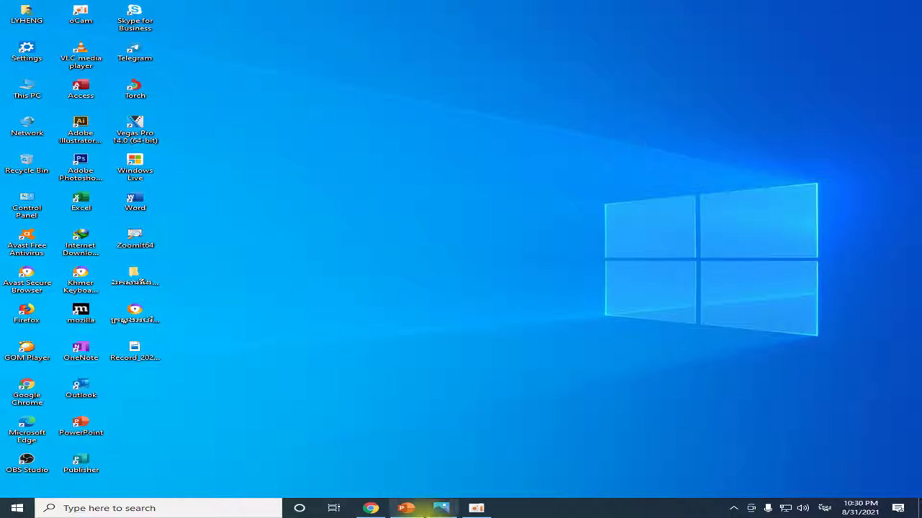
View the reference infographic image full size in Photos, then close the viewer.
mouse_move(440, 508)
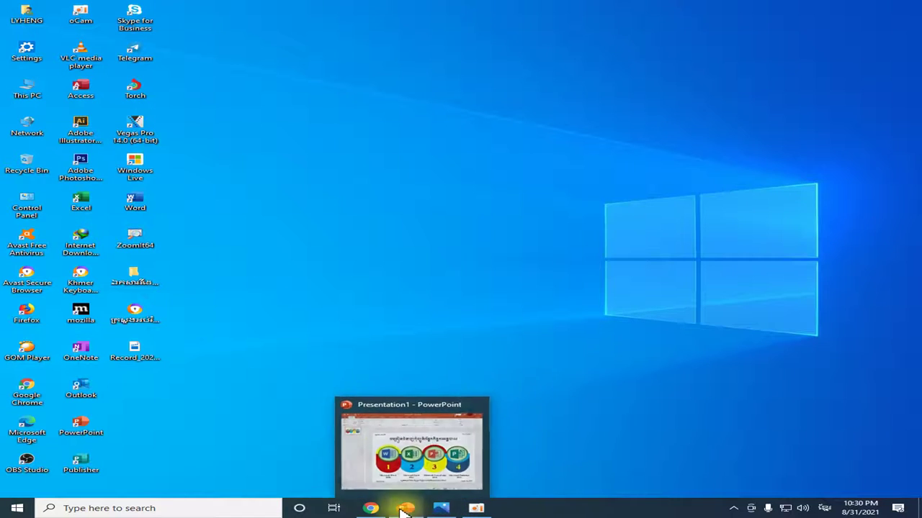
left_click(442, 508)
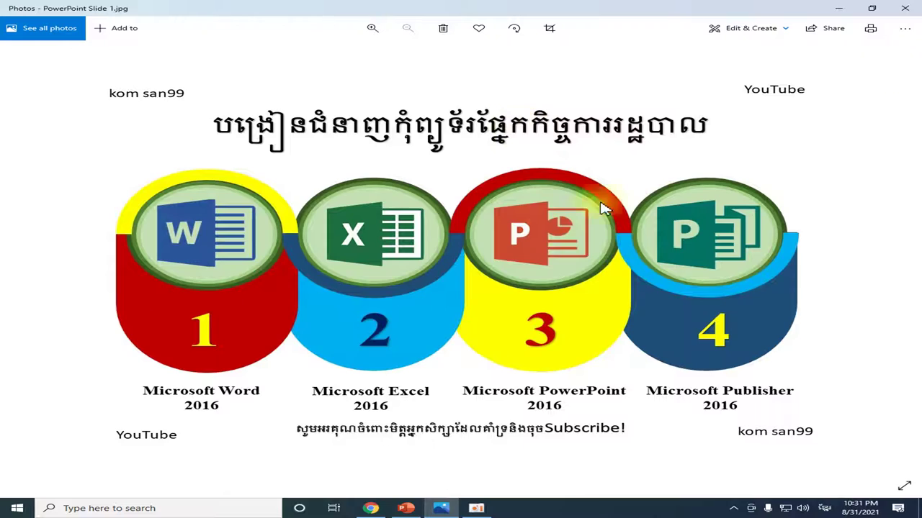
left_click(915, 6)
Minimize the infographic presentation, refresh the desktop, and launch PowerPoint with a blank presentation.
right_click(456, 147)
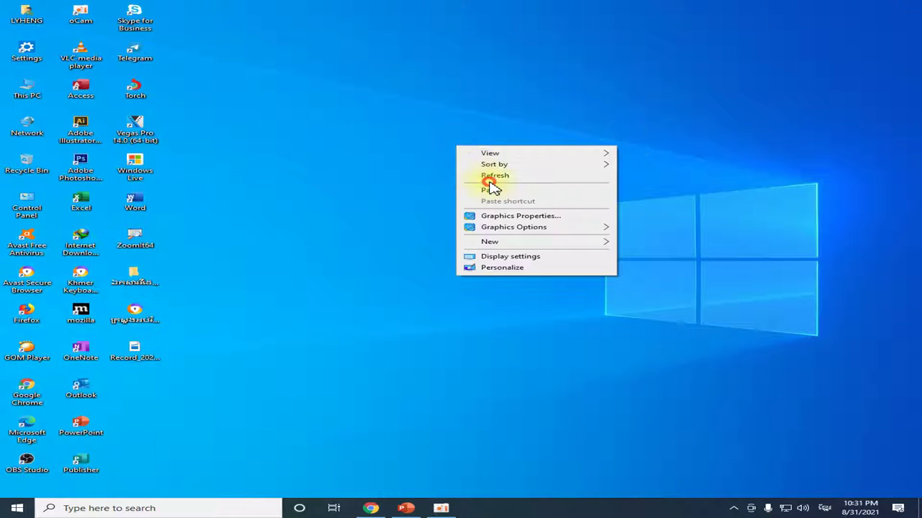
left_click(406, 509)
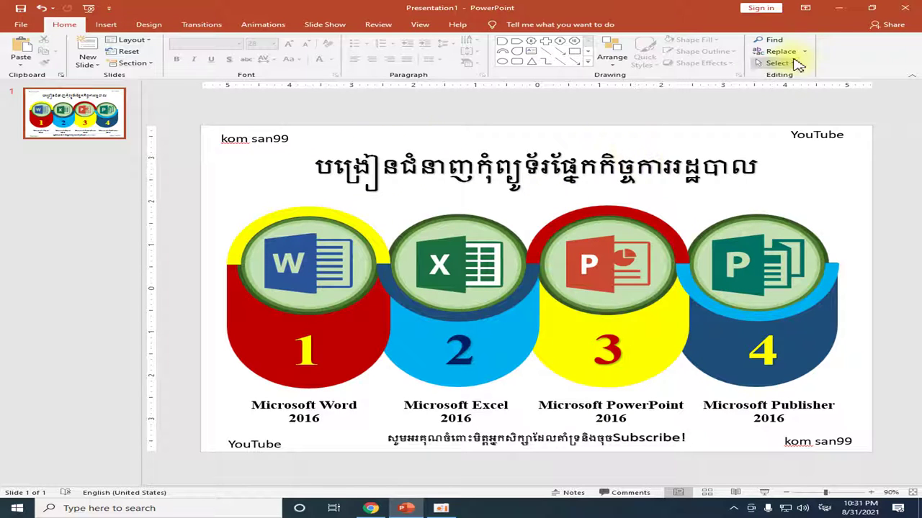
left_click(839, 8)
right_click(479, 102)
right_click(430, 99)
left_click(469, 127)
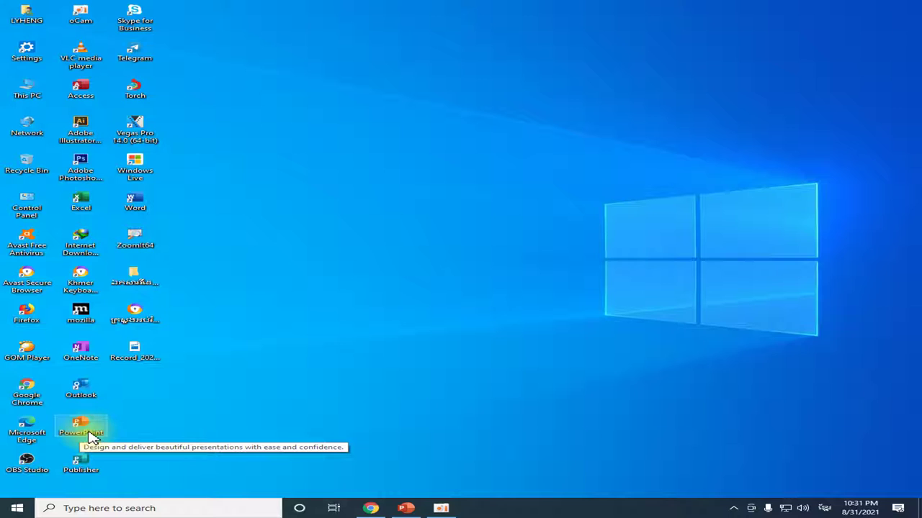
double_click(88, 430)
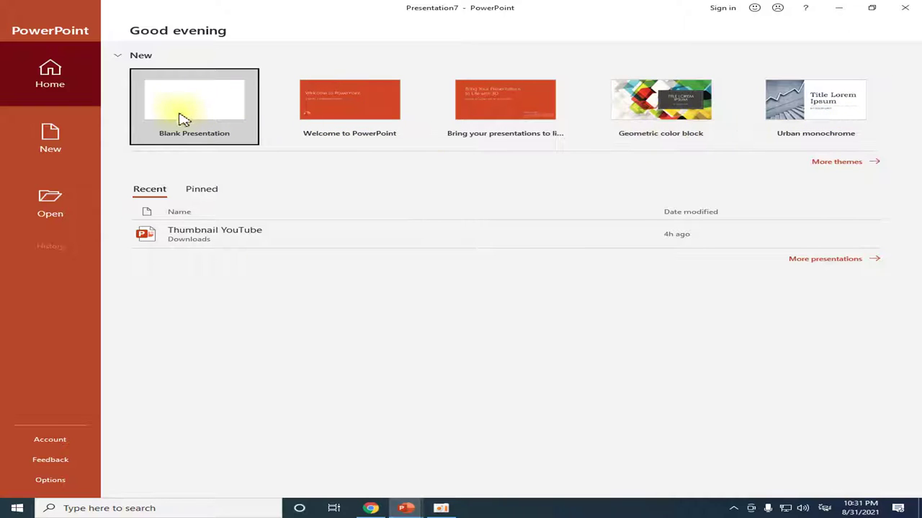
left_click(204, 120)
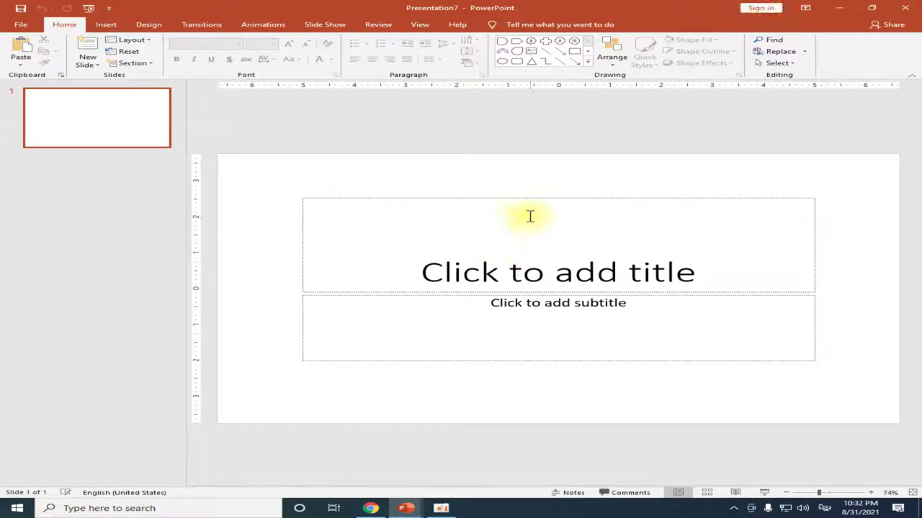
Delete the title and subtitle placeholders so the new slide is completely empty.
left_click(503, 200)
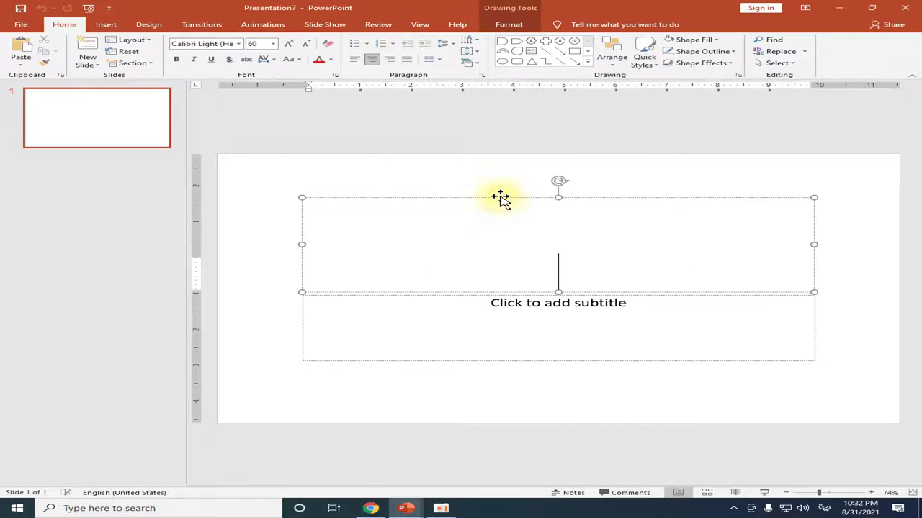
key("Delete")
left_click(546, 292)
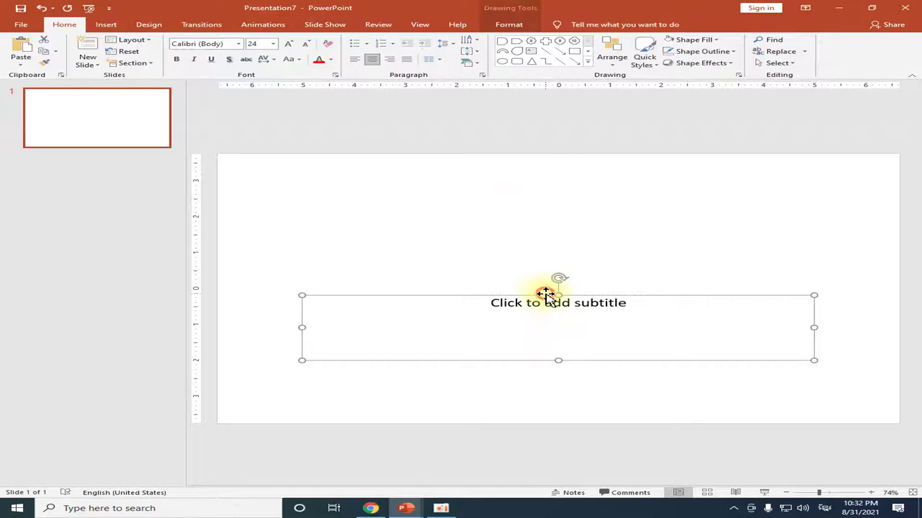
key("Delete")
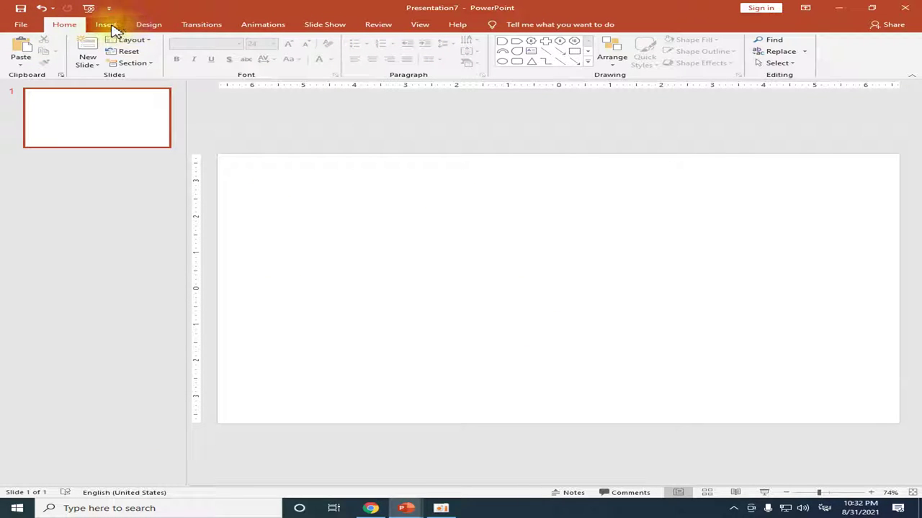
left_click(148, 28)
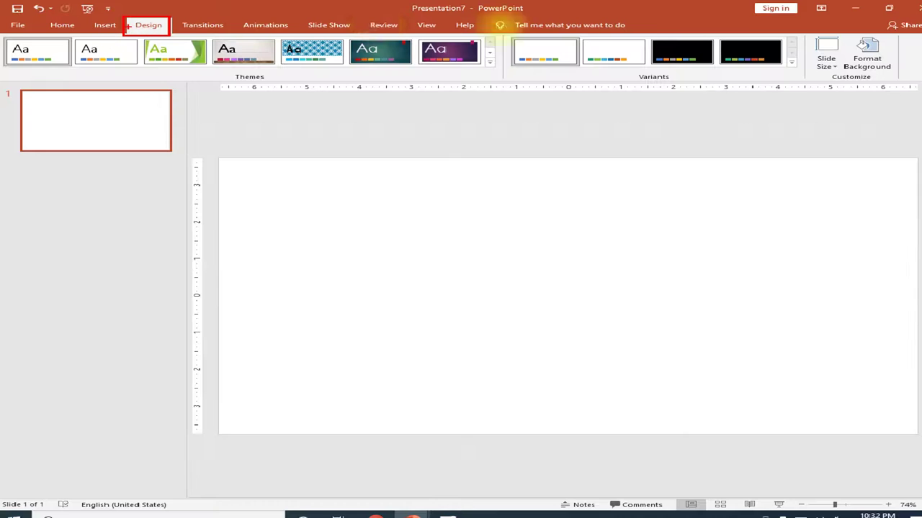
left_click(827, 72)
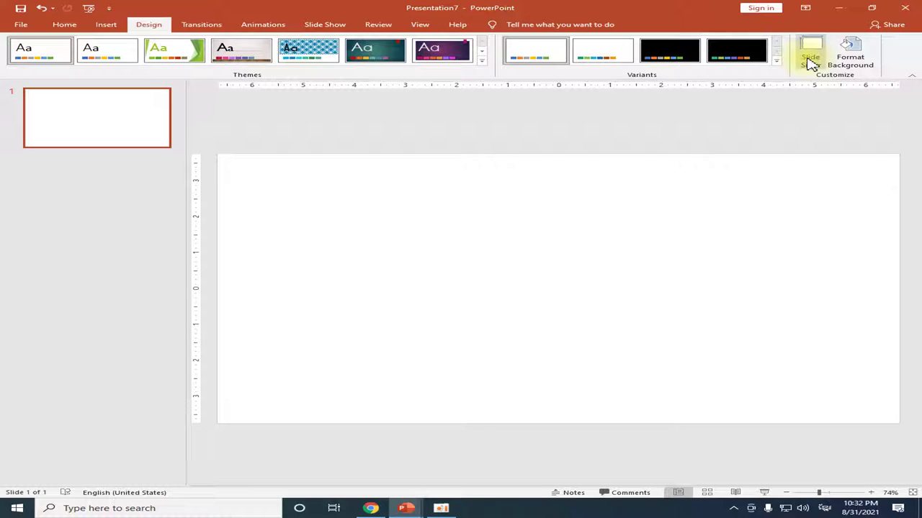
Set a custom slide size of A4 Paper with landscape notes, scaling content with Ensure Fit.
left_click(812, 65)
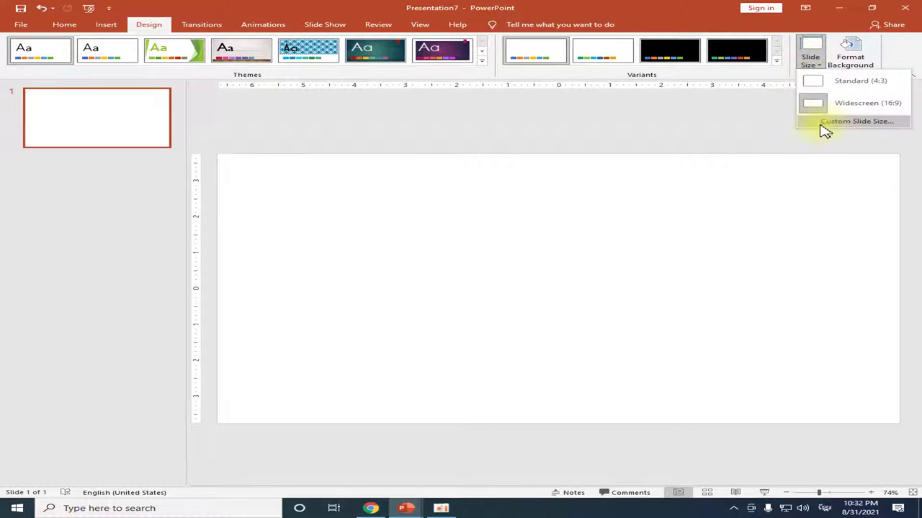
left_click(856, 122)
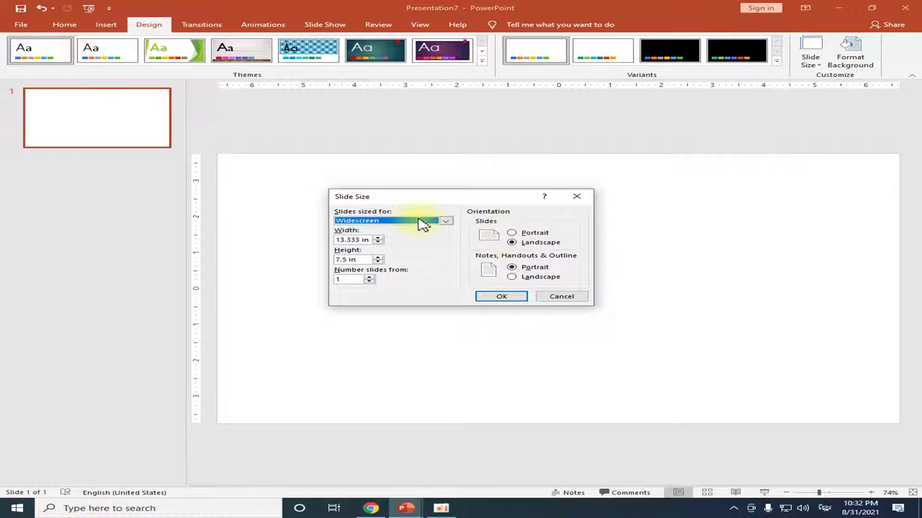
left_click_drag(427, 202, 436, 193)
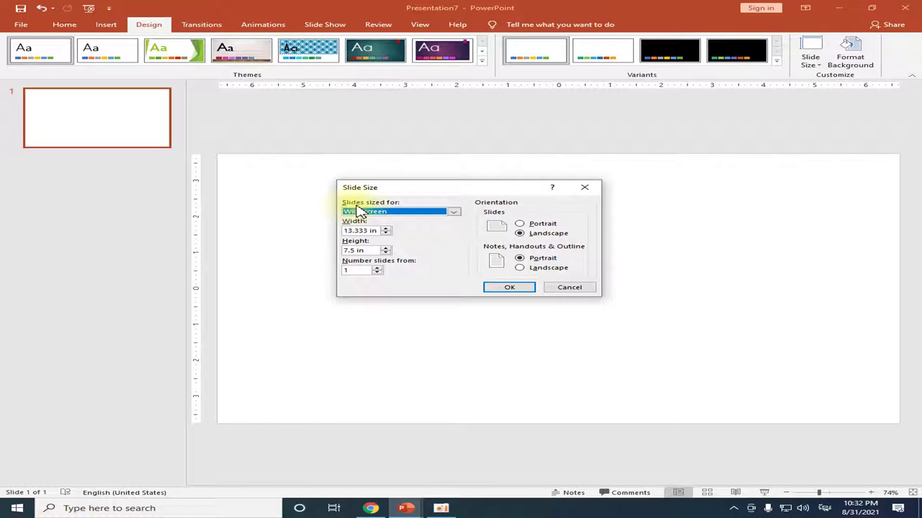
left_click(455, 213)
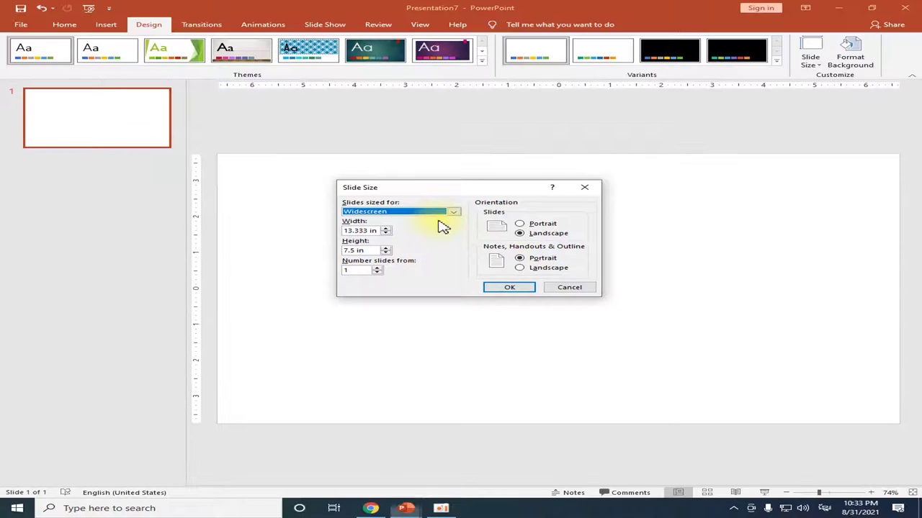
left_click(453, 211)
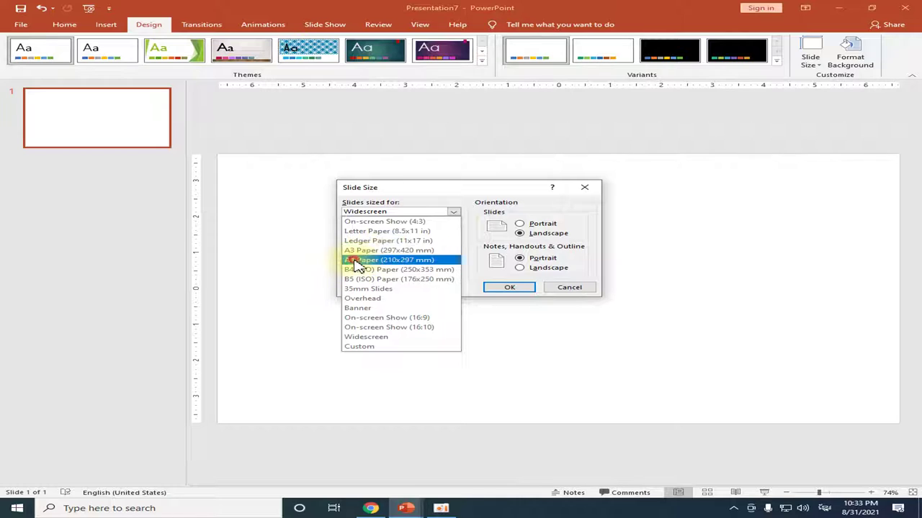
left_click(356, 259)
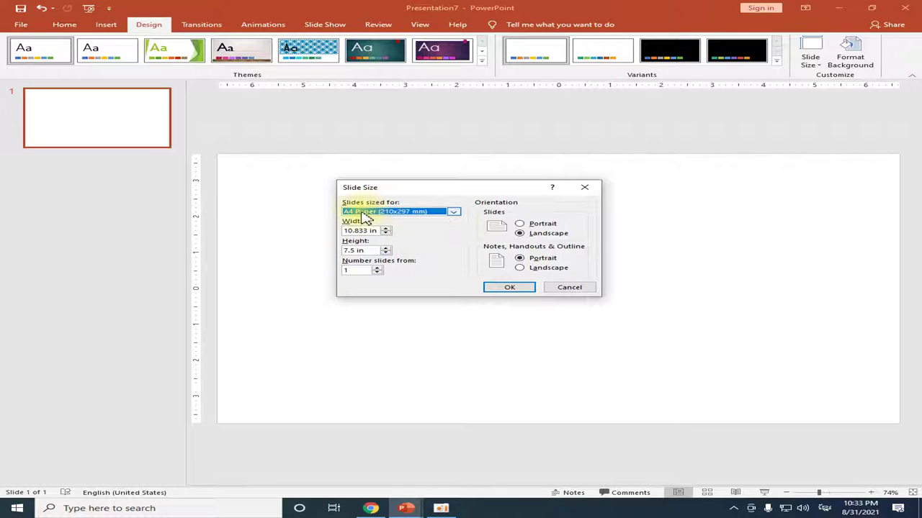
left_click(520, 269)
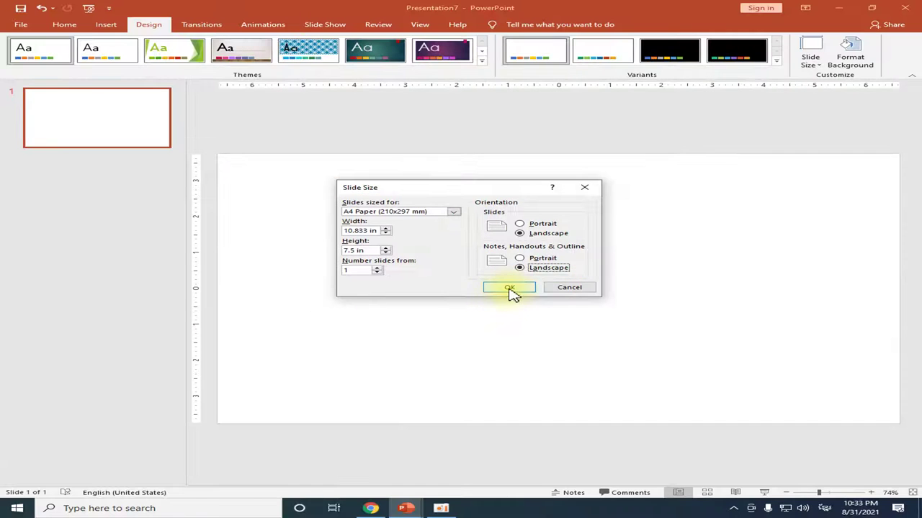
left_click(508, 291)
left_click_drag(426, 164, 469, 171)
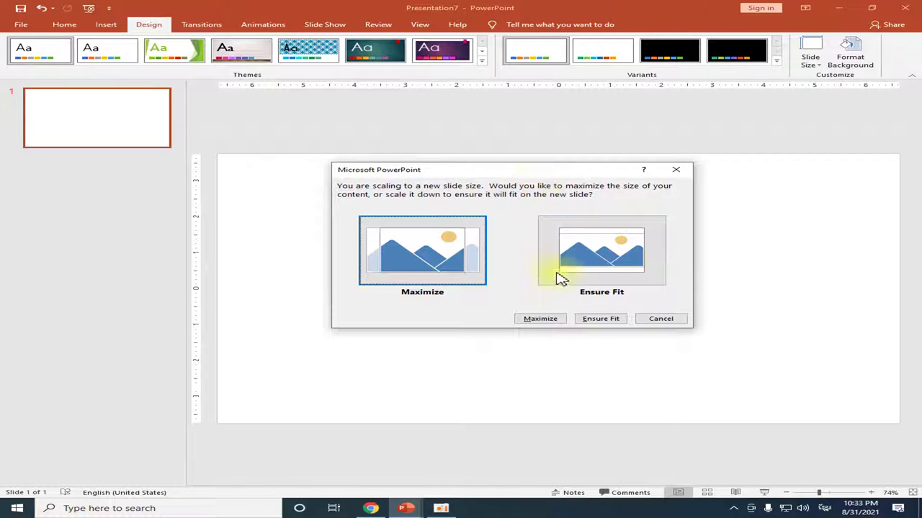
left_click(607, 324)
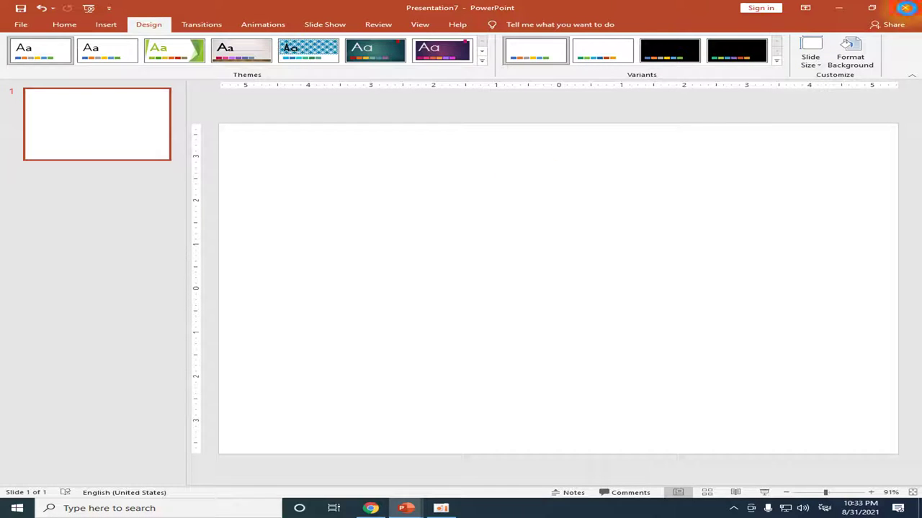
Close Presentation7 without saving and return to the infographic presentation.
left_click(905, 9)
left_click(499, 280)
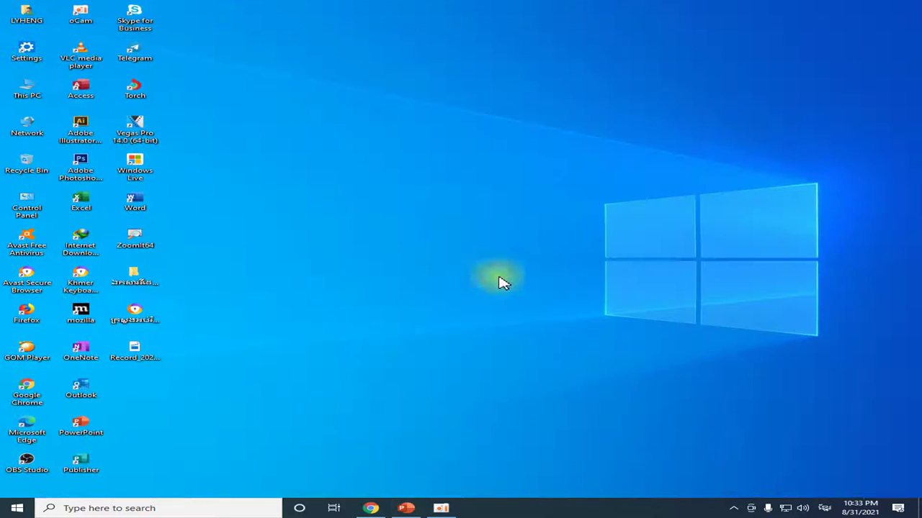
left_click(405, 507)
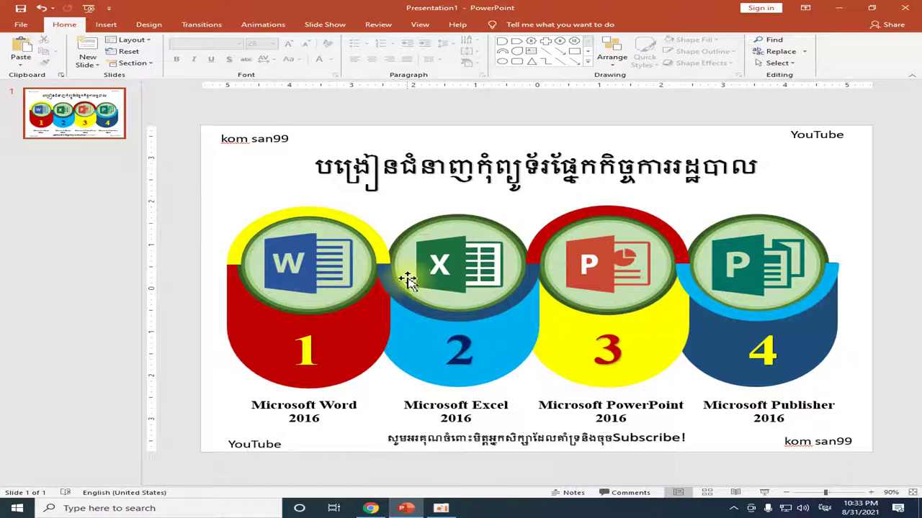
Duplicate slide 1 as slide 2 and delete the infographic picture from the copy.
left_click(494, 295)
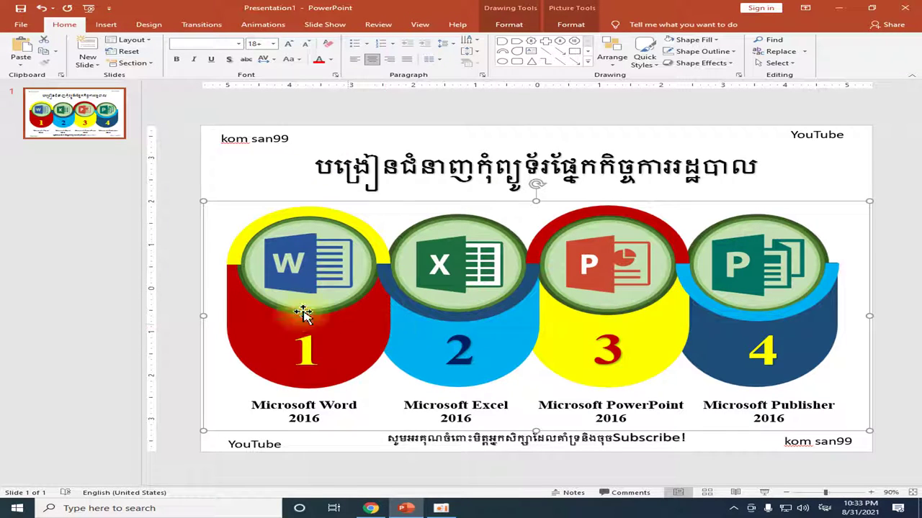
right_click(80, 135)
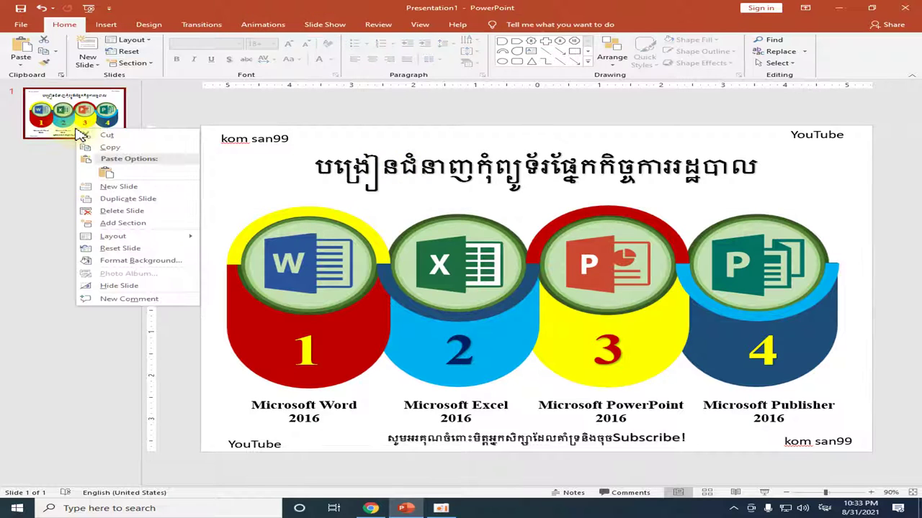
left_click(128, 198)
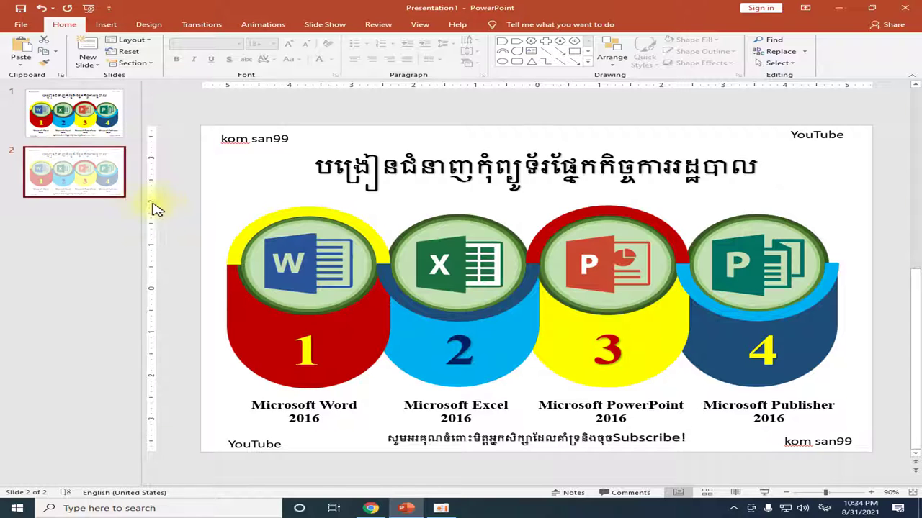
left_click(526, 292)
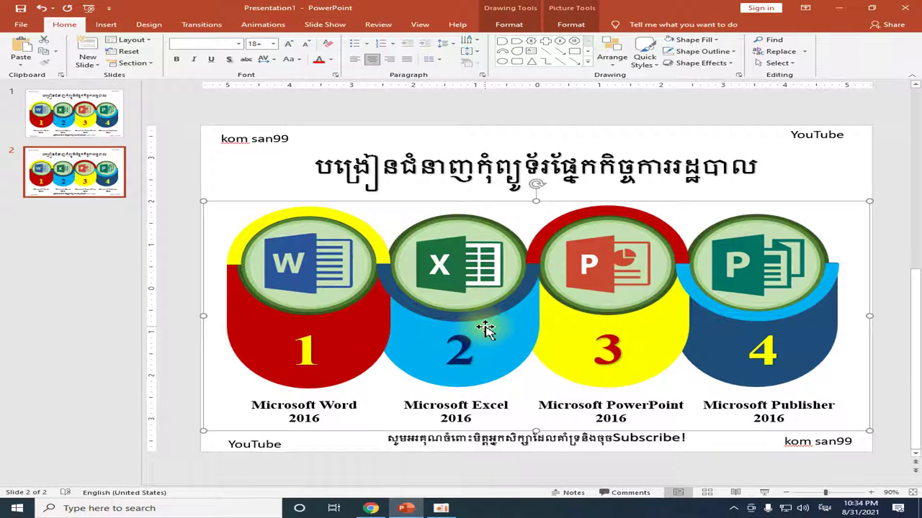
key("Delete")
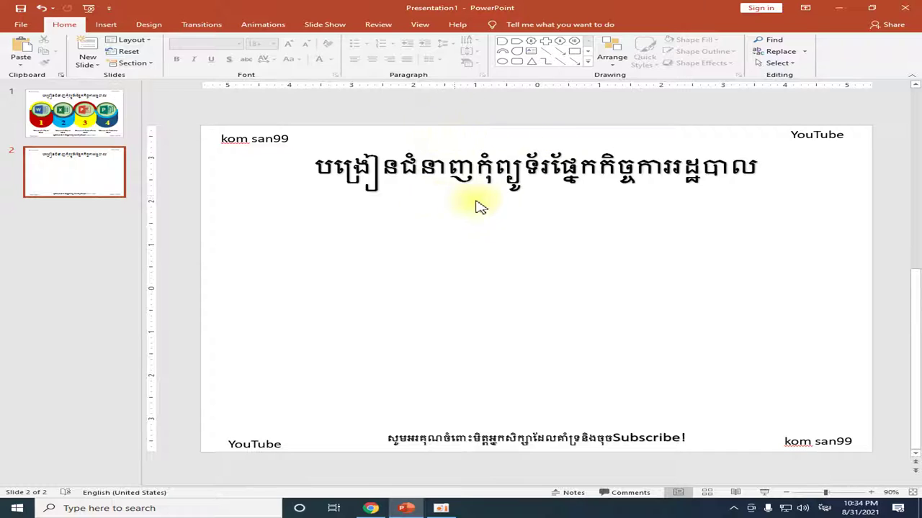
Compare slide 1's infographic with the now-empty slide 2.
left_click(511, 196)
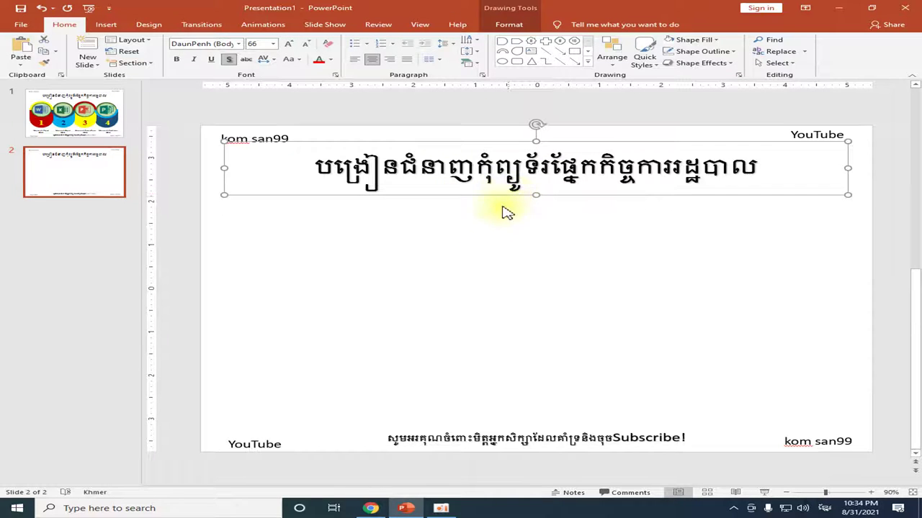
left_click(494, 232)
left_click(68, 113)
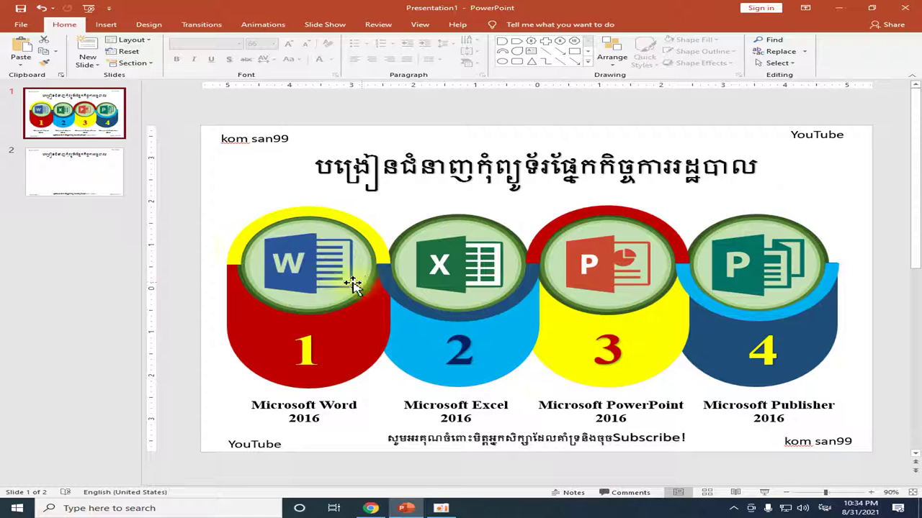
left_click(75, 179)
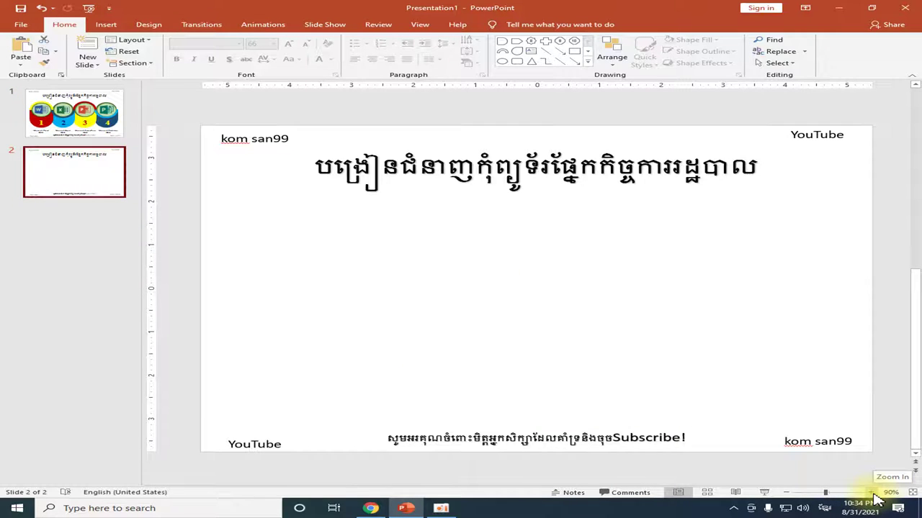
Ungroup the slide 1 infographic picture into separate shapes.
left_click(872, 494)
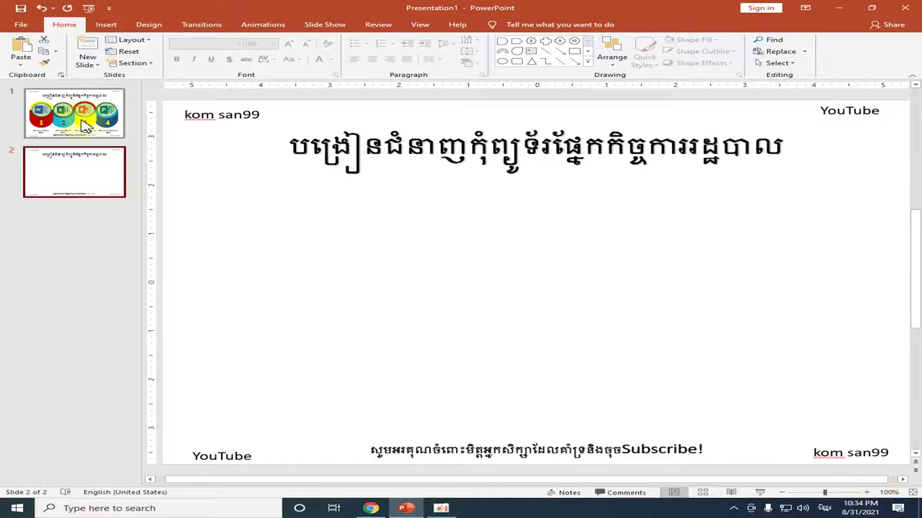
left_click(85, 126)
left_click(493, 288)
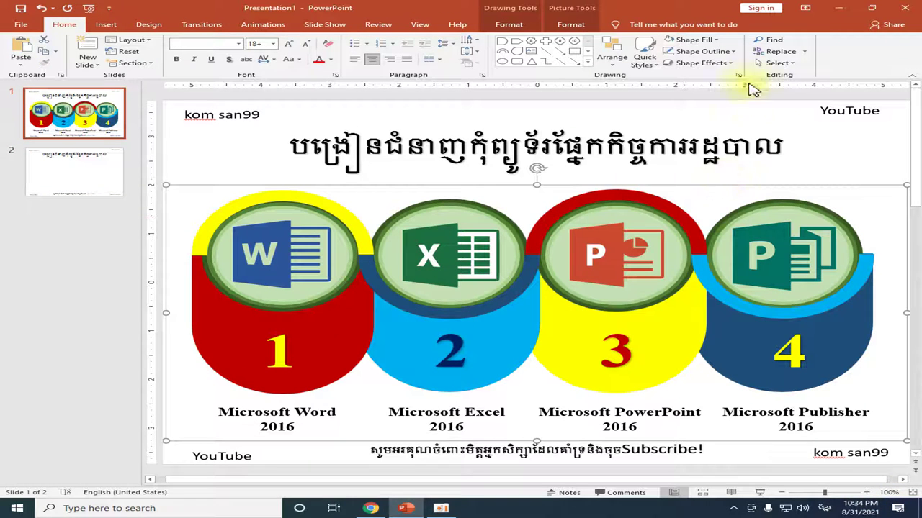
left_click(573, 25)
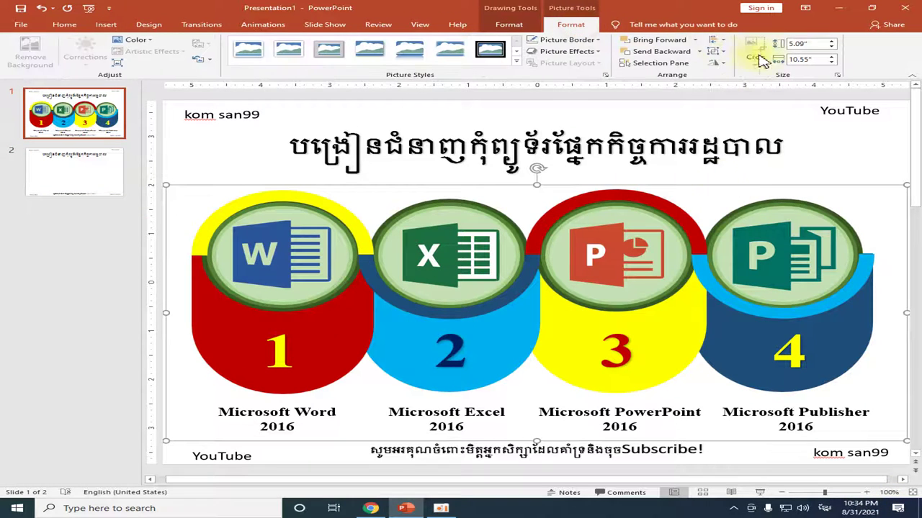
left_click(716, 51)
left_click(730, 88)
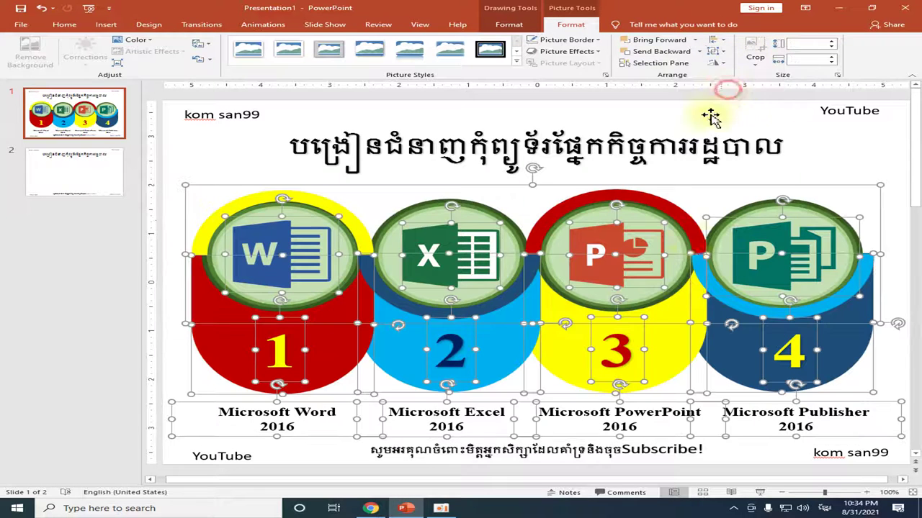
left_click(885, 235)
Move the Khmer title on slide 1 slightly higher.
mouse_move(882, 180)
left_mouse_down()
mouse_move(812, 177)
mouse_move(857, 164)
mouse_move(857, 175)
left_mouse_up()
left_click(836, 232)
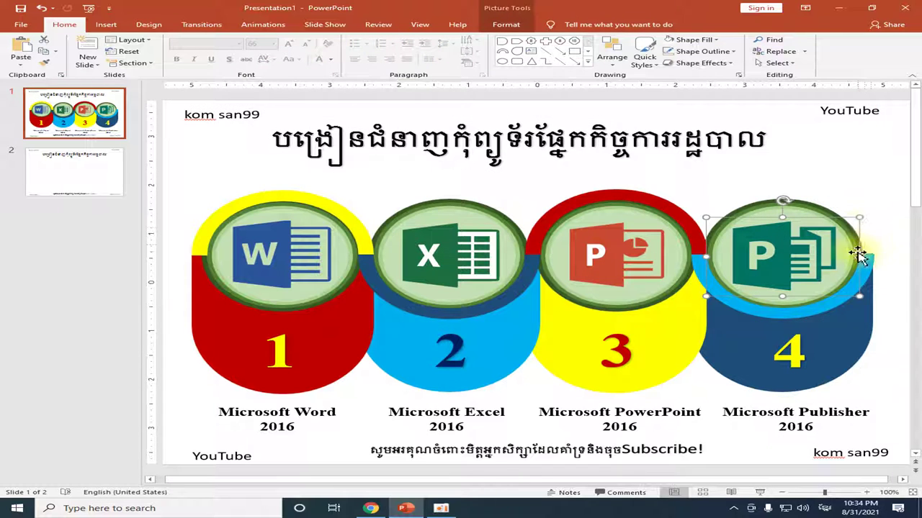
left_click(882, 225)
left_click(782, 492)
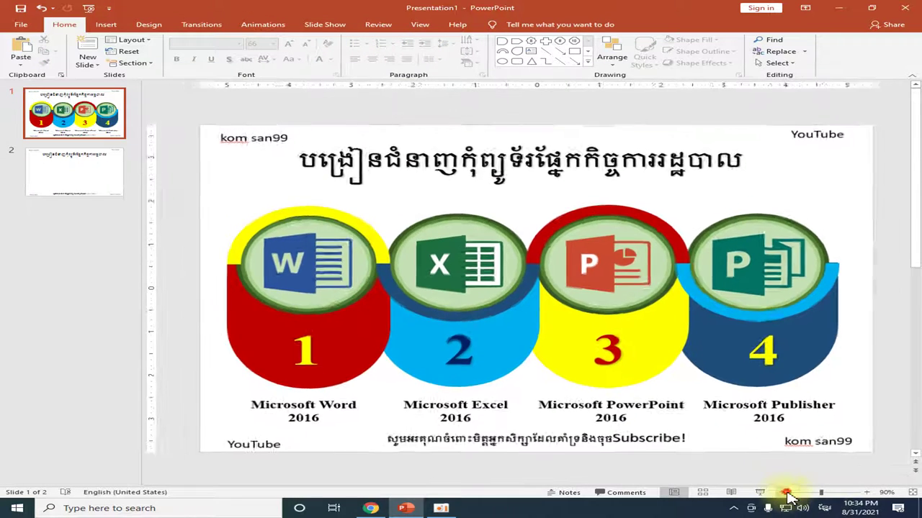
Delete the Excel, PowerPoint and Publisher logos, numbers 2–4, and their lower cylinders.
left_click(782, 493)
left_click_drag(851, 276, 409, 379)
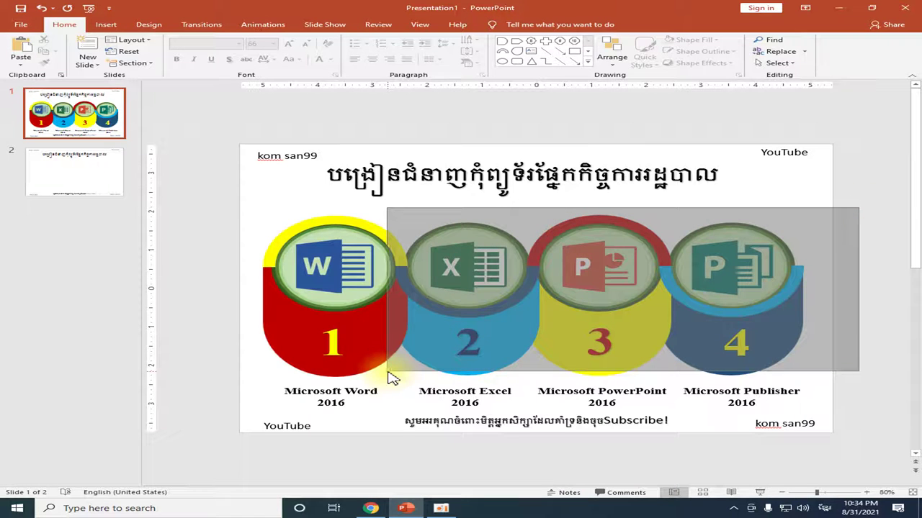
left_click_drag(402, 374, 403, 375)
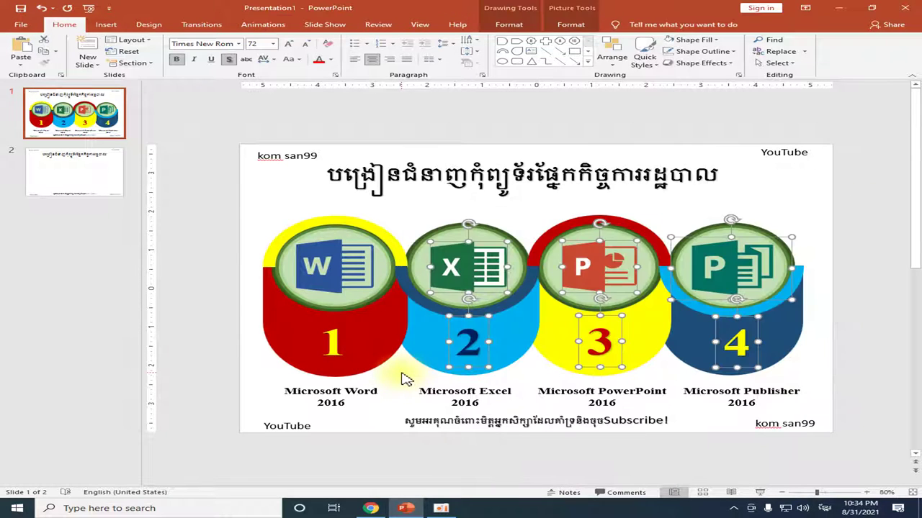
key("Delete")
left_click_drag(858, 209, 377, 392)
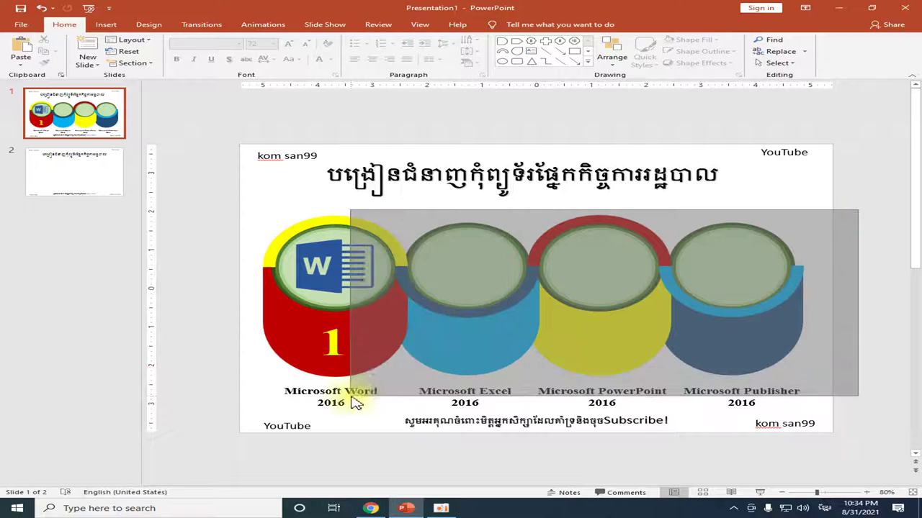
key("Delete")
Ungroup the circles and delete the Excel, PowerPoint and Publisher circles.
left_click_drag(846, 200, 388, 352)
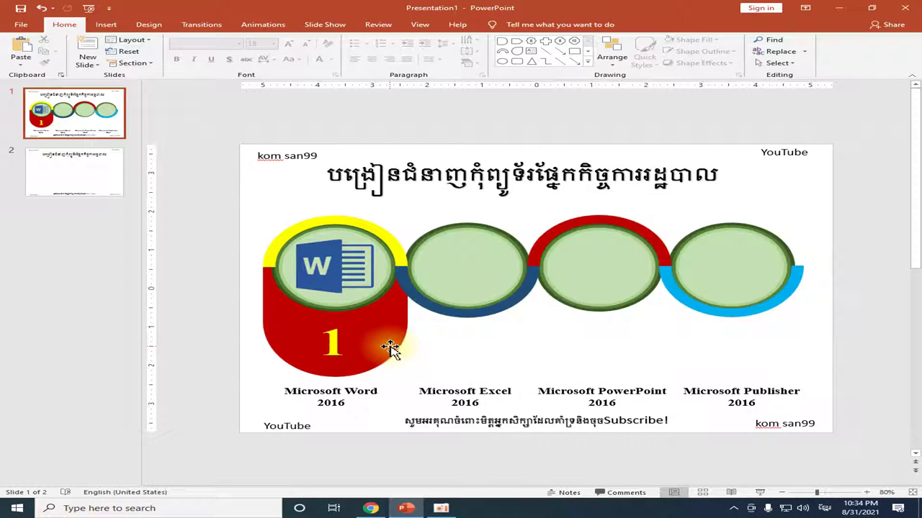
left_click(579, 282)
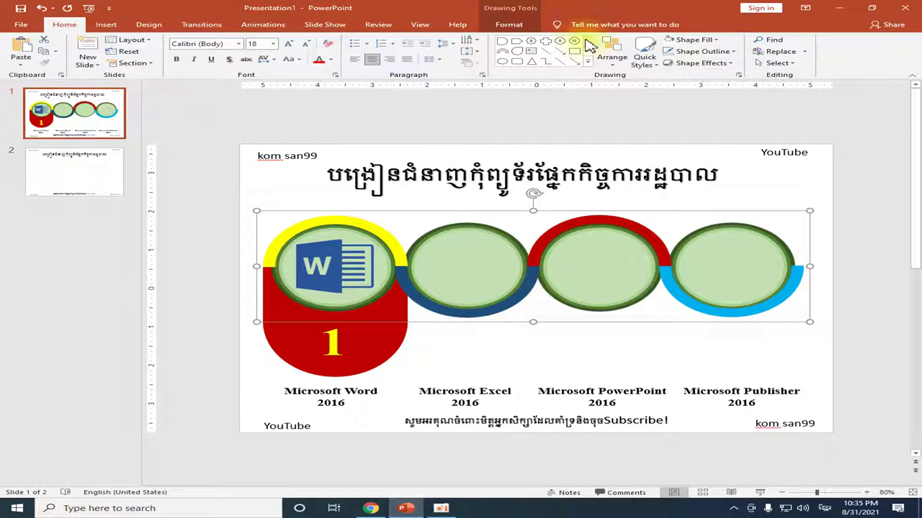
left_click(509, 24)
left_click(749, 52)
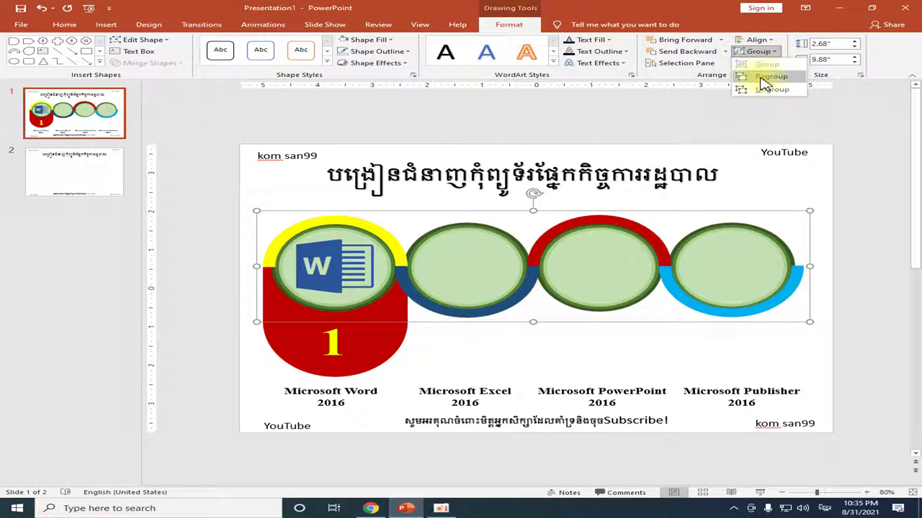
left_click(762, 90)
left_click(819, 226)
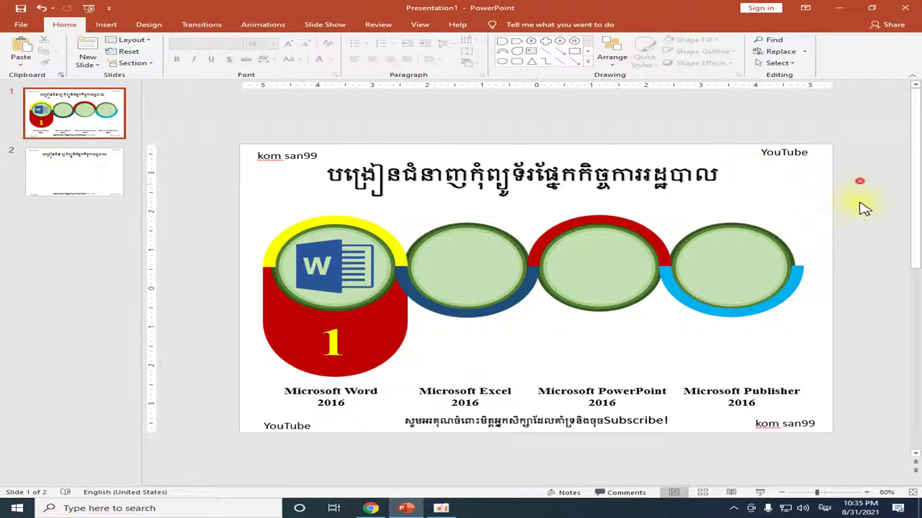
left_click_drag(862, 186, 394, 374)
key("Delete")
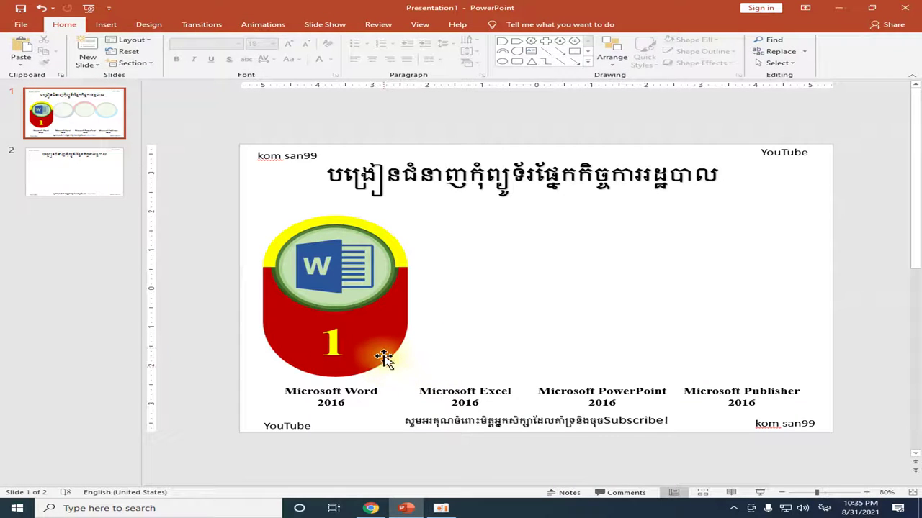
Group the Word capsule's circle, logo and number 1 into one object.
left_click(380, 350)
left_click(333, 345)
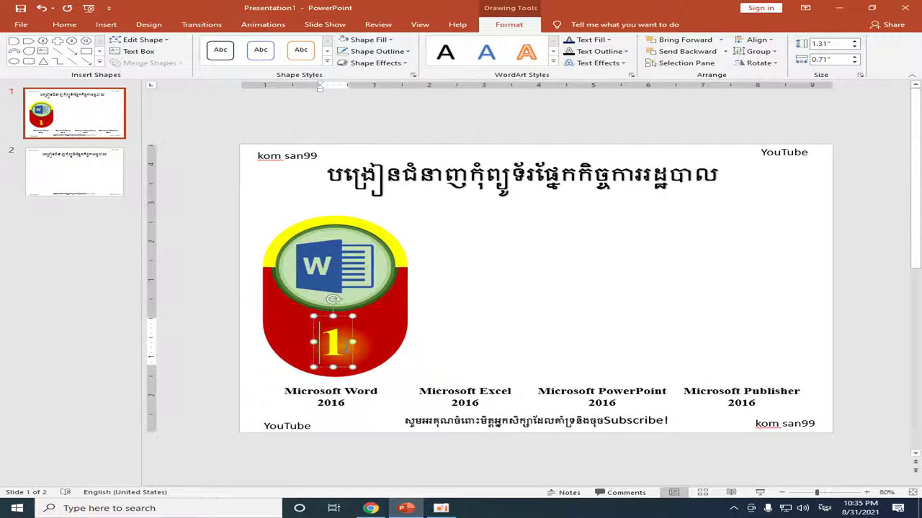
left_click(352, 350)
left_click(457, 312)
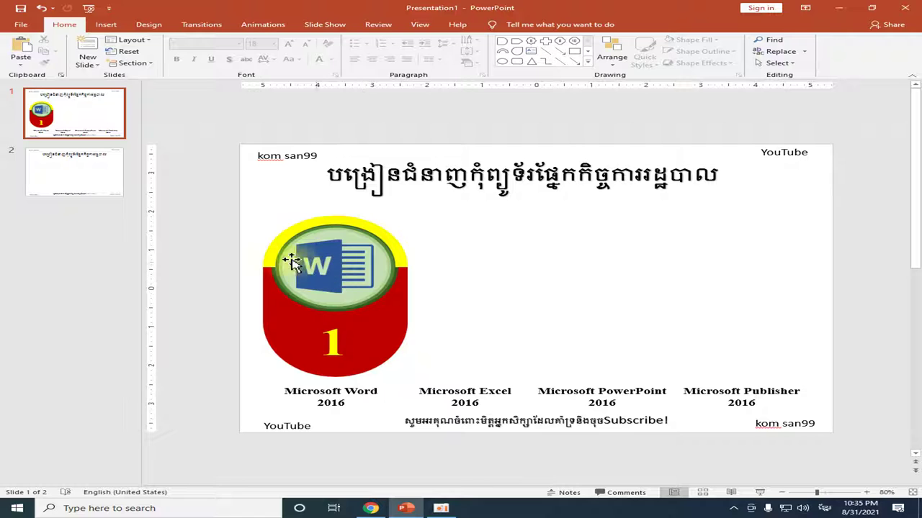
left_click_drag(196, 196, 520, 423)
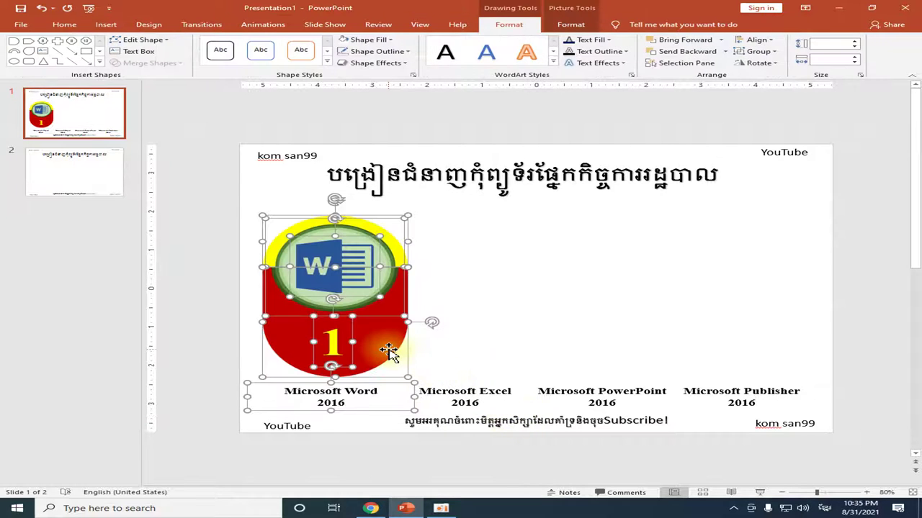
left_click(480, 336)
left_click_drag(203, 200, 498, 398)
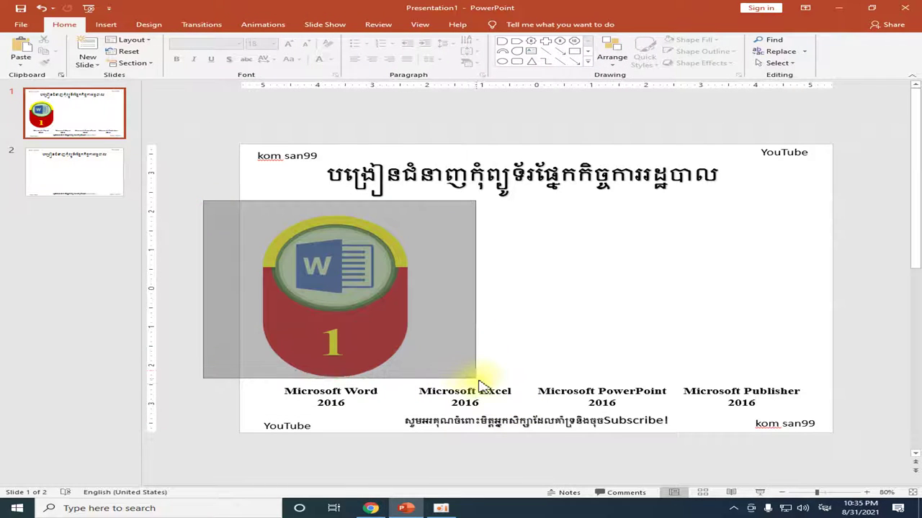
left_click(757, 52)
left_click(764, 67)
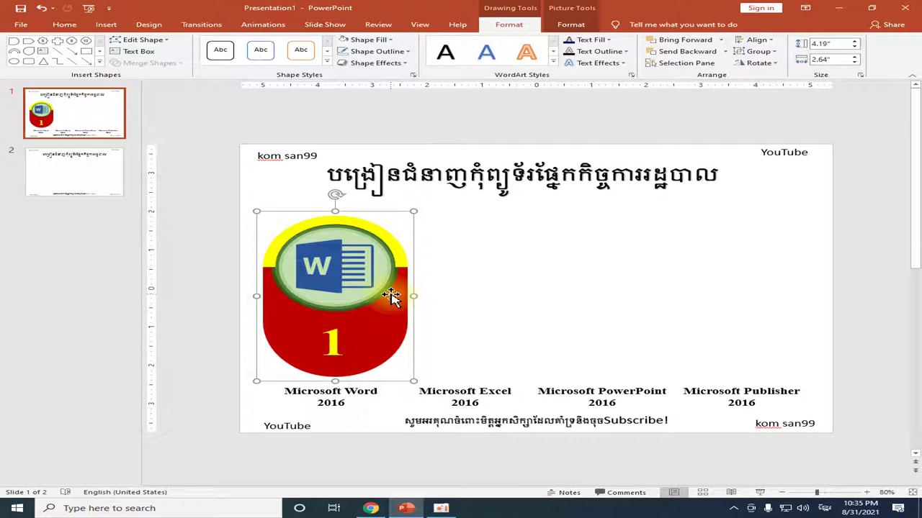
left_click(544, 295)
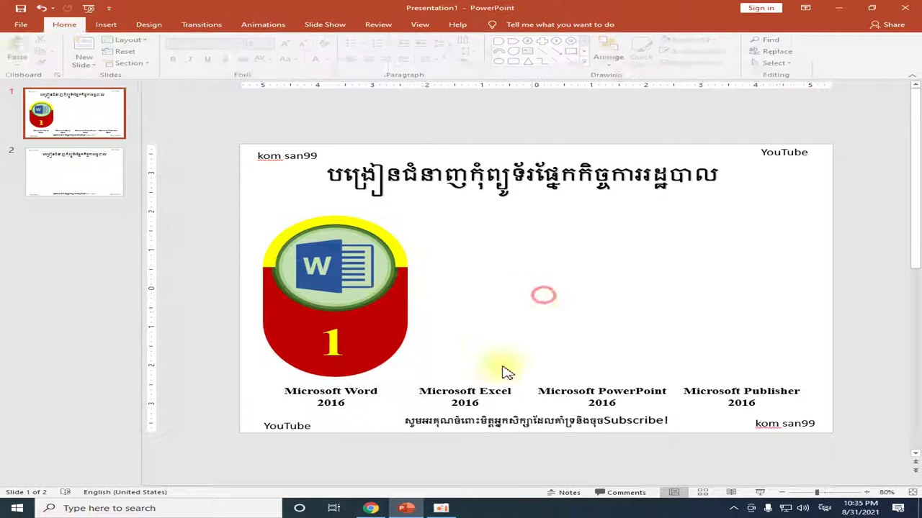
left_click(867, 493)
left_click(867, 493)
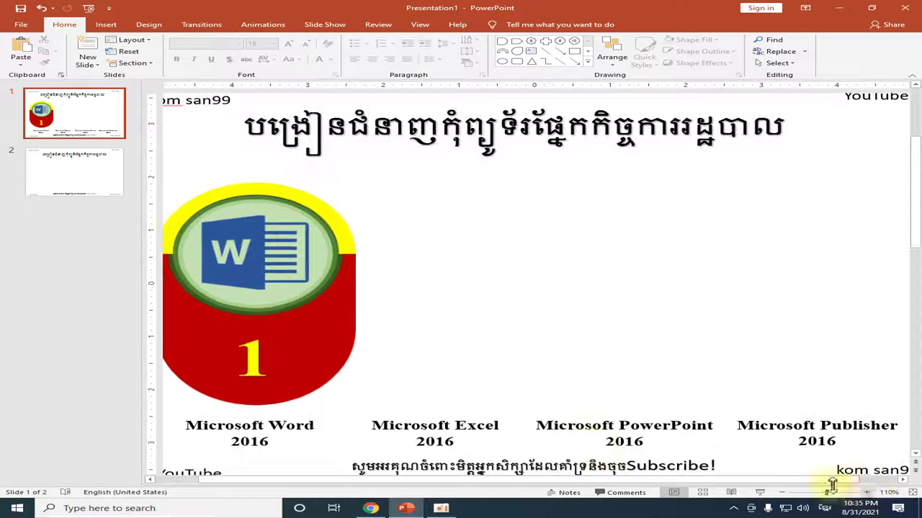
Undo the edits so slide 1 again shows all four capsules and the original title position.
left_click(867, 494)
scroll(432, 479, "left", 2)
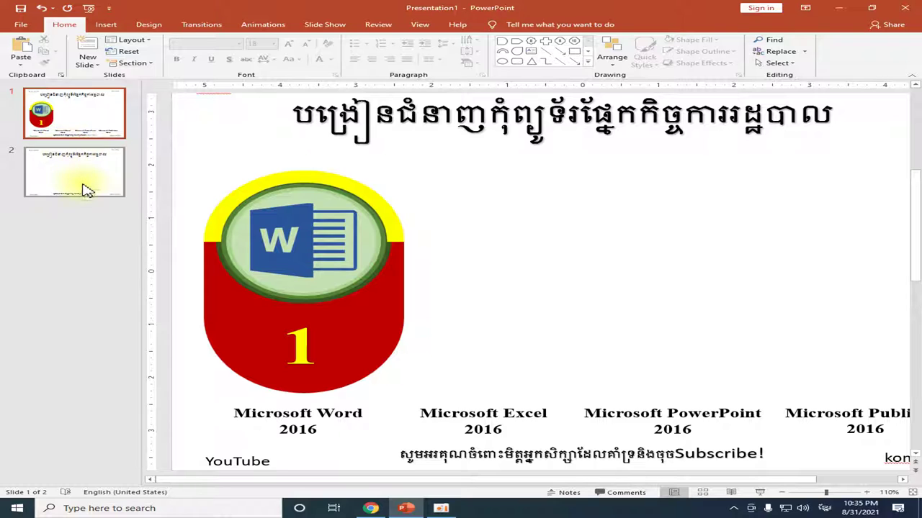
key("ctrl+a")
key("ctrl+v")
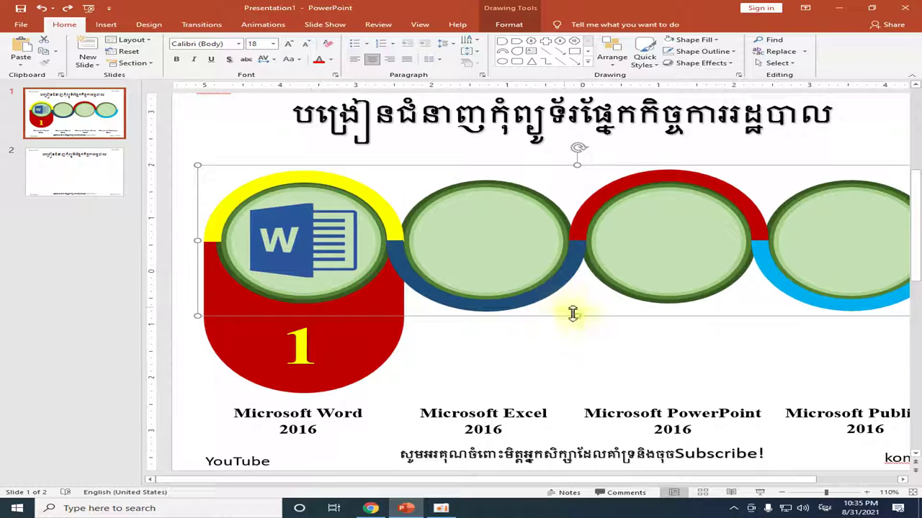
key("Tab")
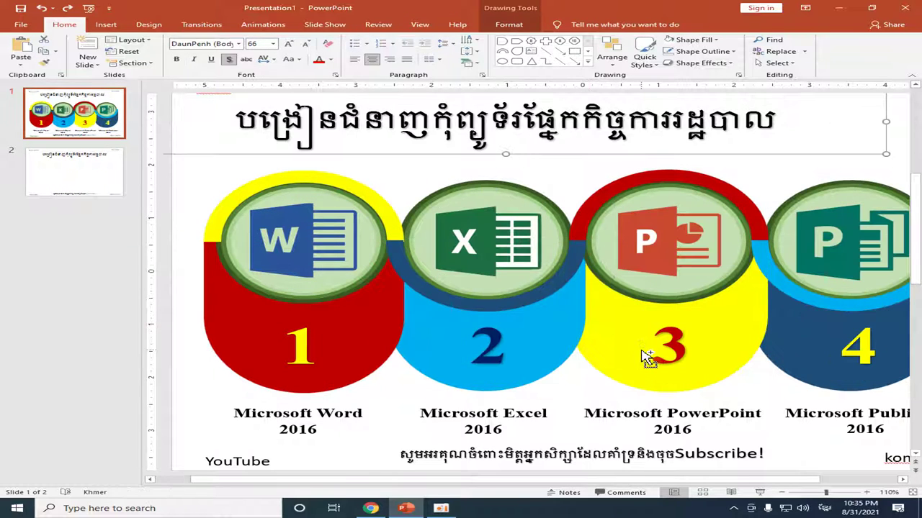
key("ctrl+z")
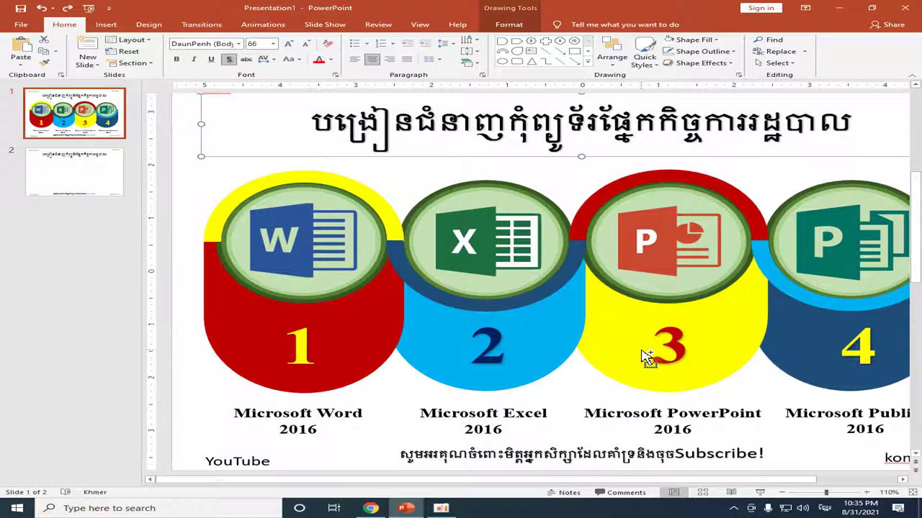
scroll(648, 360, "down", 3)
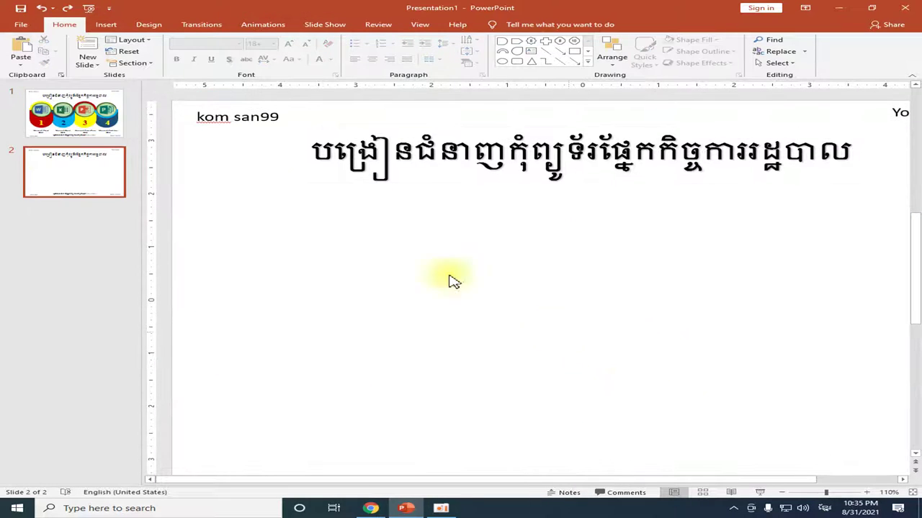
Bring up slide 2, holding only the Khmer title and footer, for editing.
left_click(118, 127)
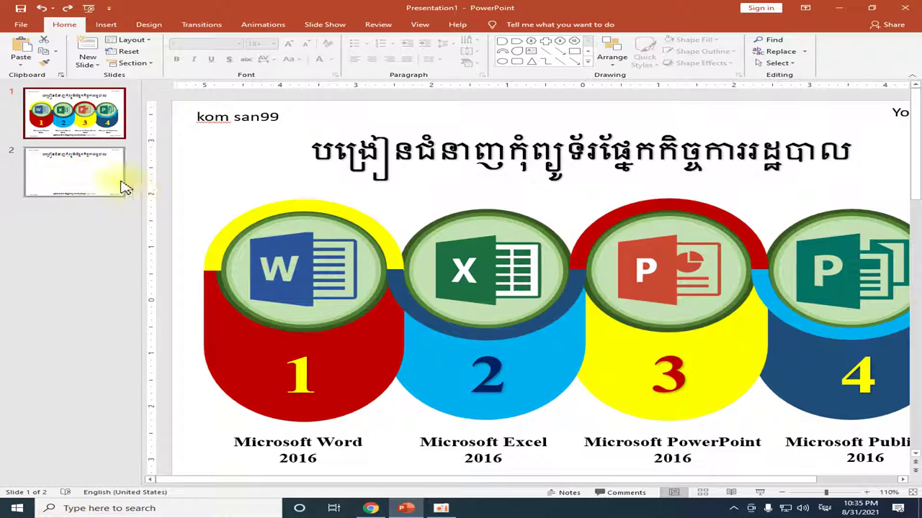
left_click(86, 180)
scroll(319, 255, "down", 2)
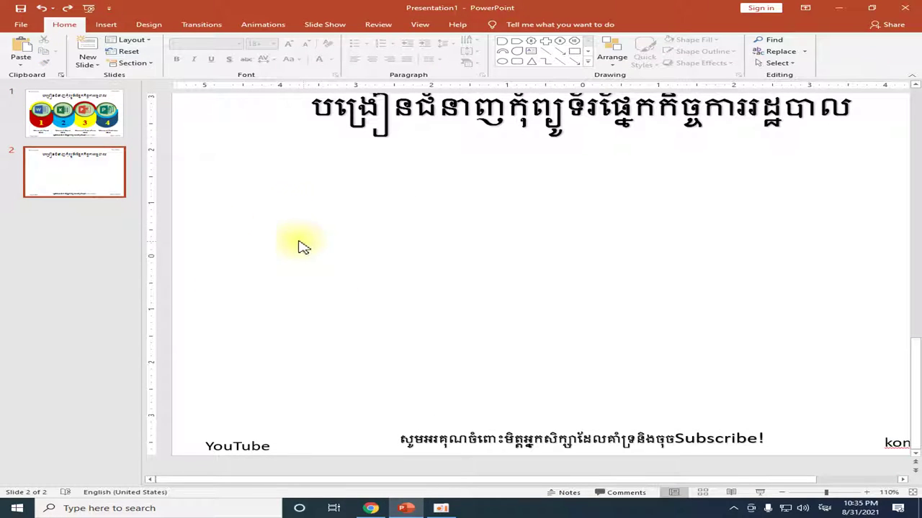
left_click(105, 24)
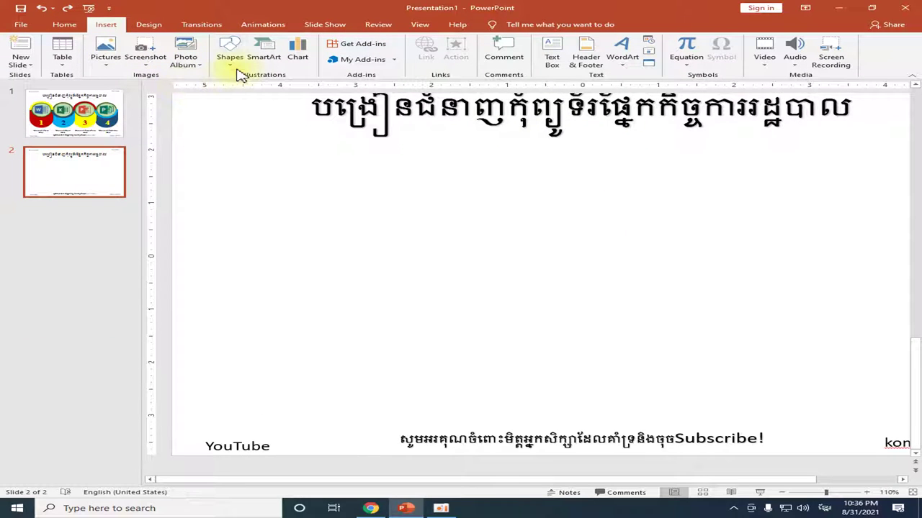
Draw a 2.56-inch oval circle and place it at the left of slide 2 below the title.
left_click(230, 54)
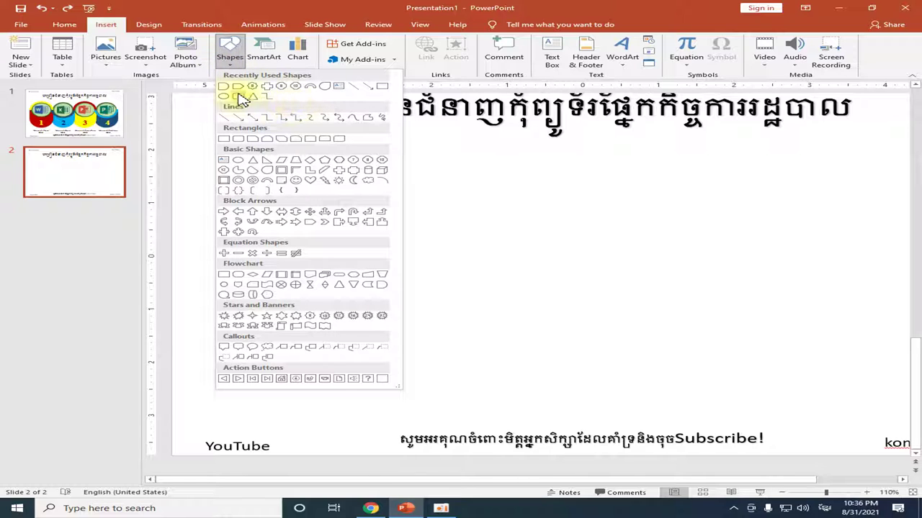
left_click(225, 97)
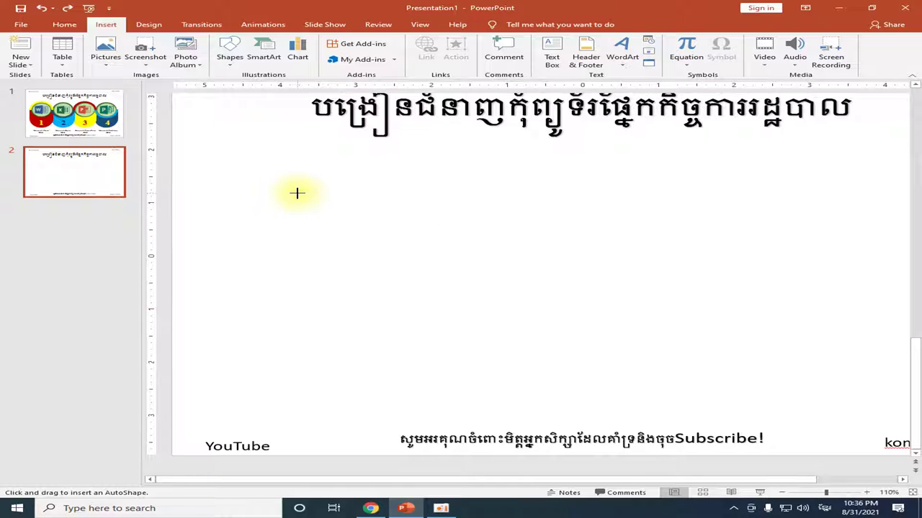
left_click_drag(297, 193, 396, 306)
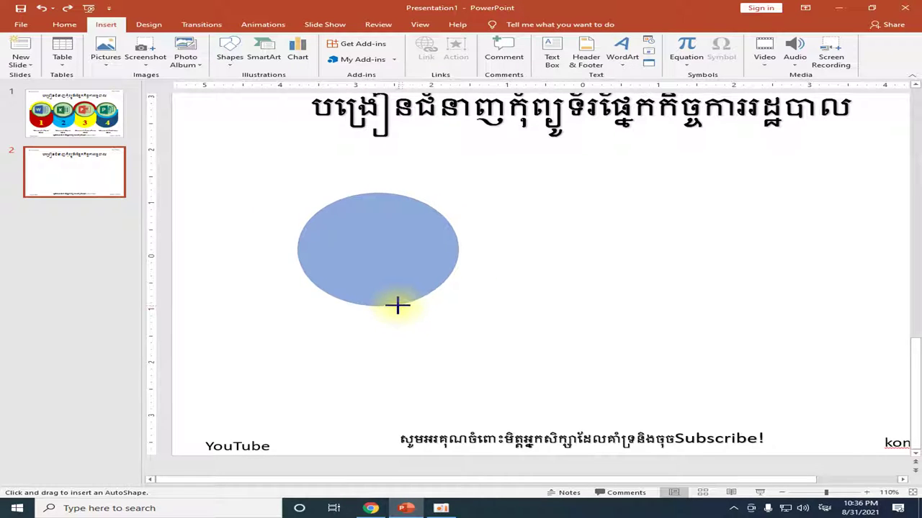
left_click_drag(397, 306, 422, 329)
mouse_move(396, 279)
left_mouse_down()
mouse_move(335, 246)
mouse_move(309, 245)
left_mouse_up()
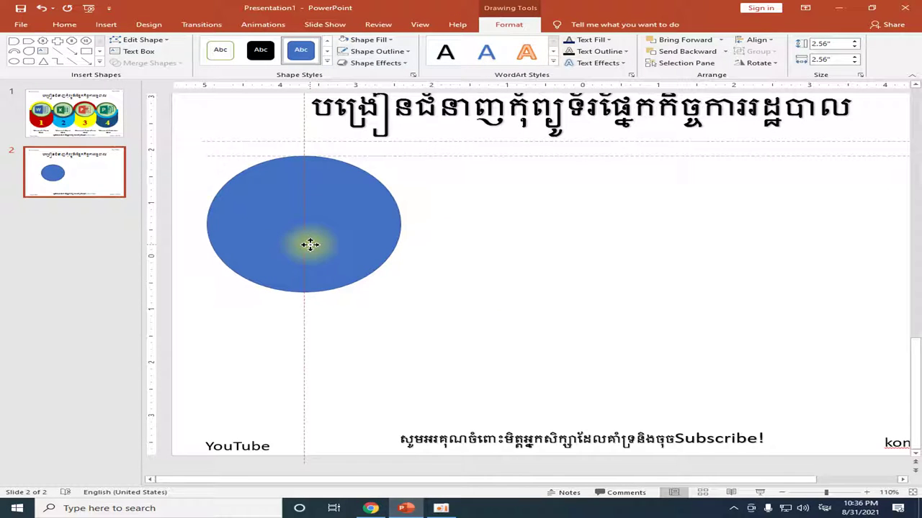
left_click_drag(344, 235, 360, 243)
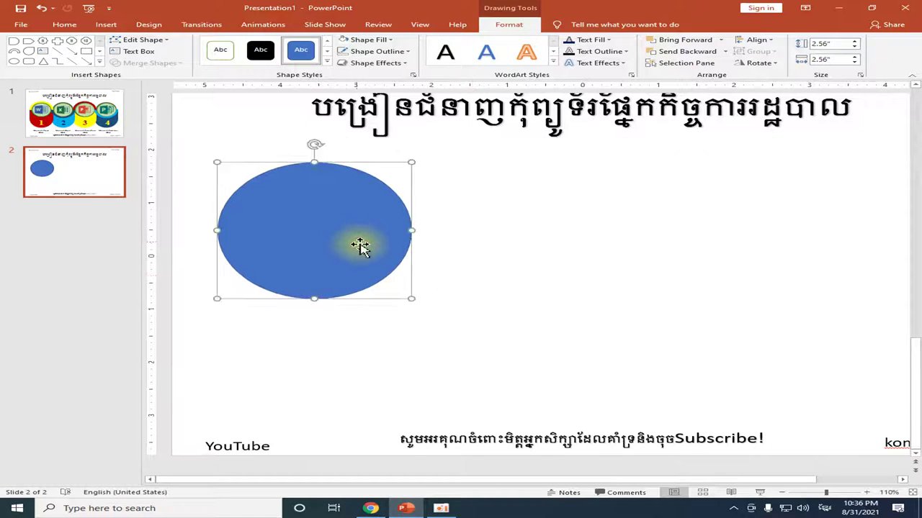
left_click(443, 243)
left_click(354, 231)
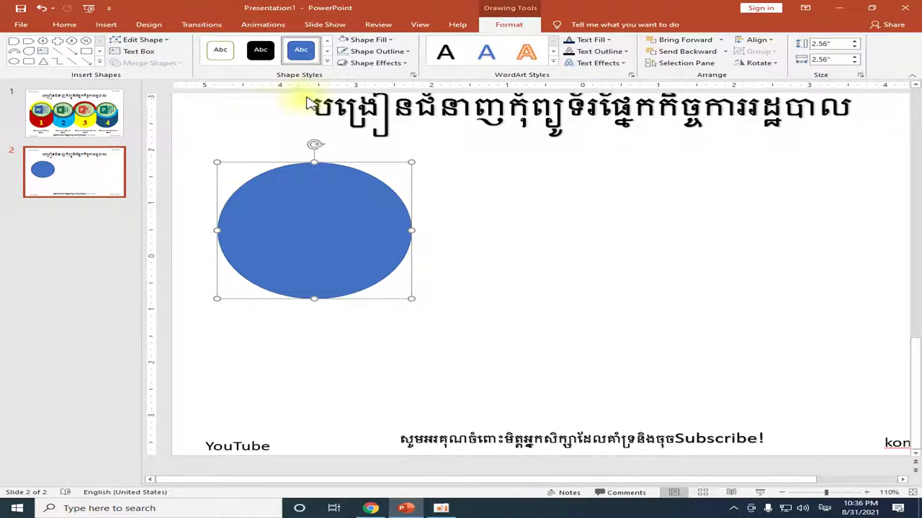
Fill the circle dark green, remove its outline, and duplicate it with Ctrl+D.
left_click(393, 42)
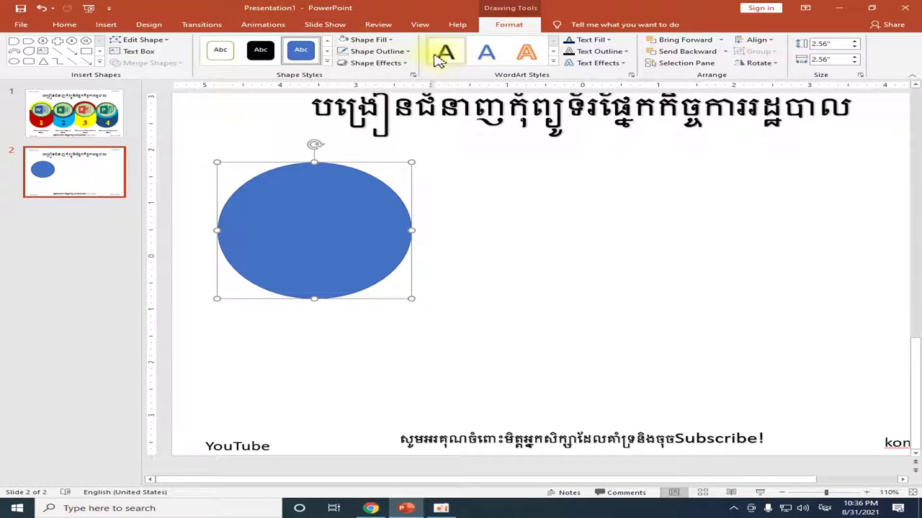
left_click(393, 43)
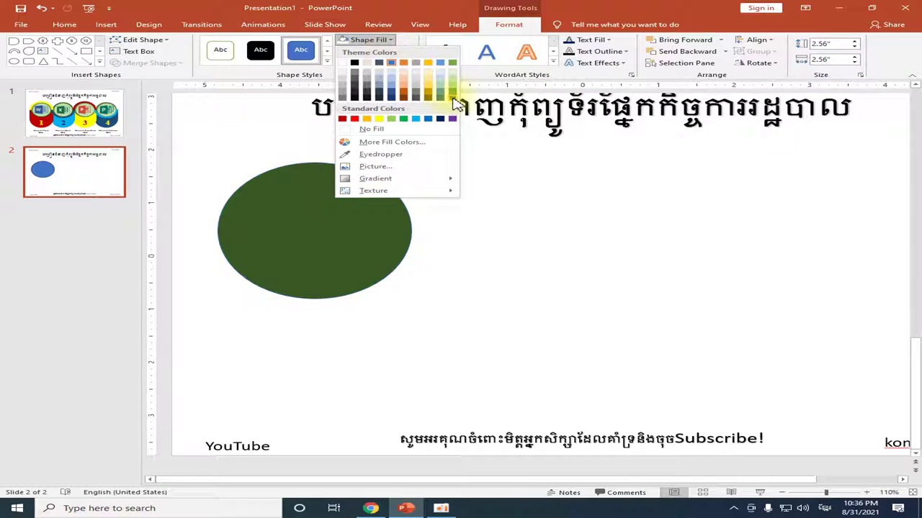
left_click(453, 99)
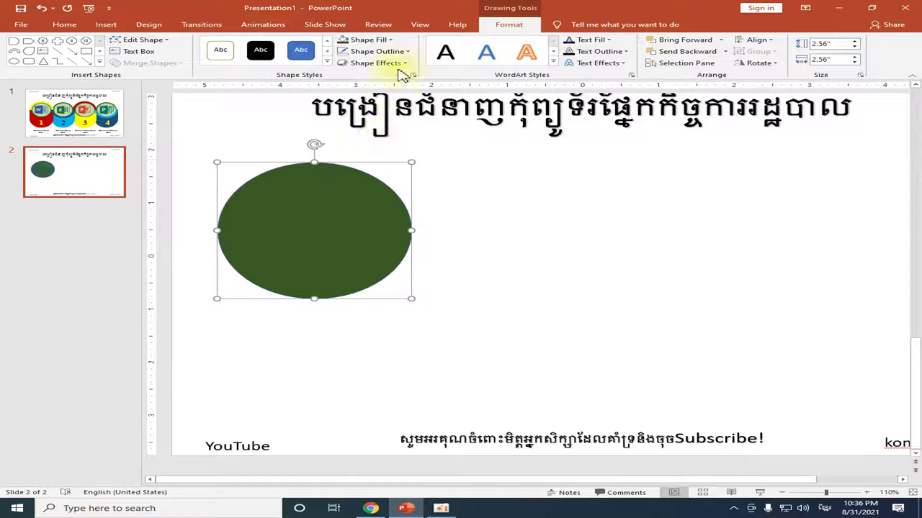
left_click(382, 52)
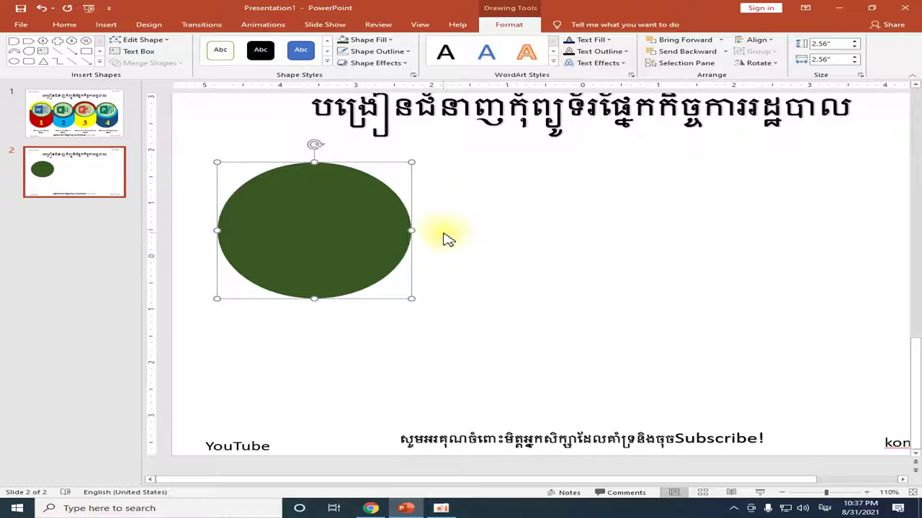
key("ctrl+d")
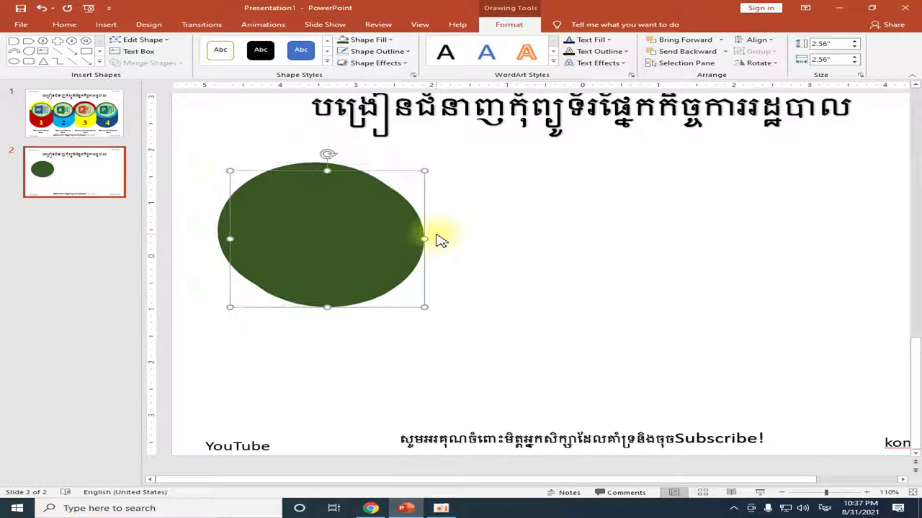
Shrink the copy to 2.37", place it over the dark green circle and fill it lighter green.
left_click_drag(424, 171, 408, 183)
left_click_drag(366, 232, 350, 214)
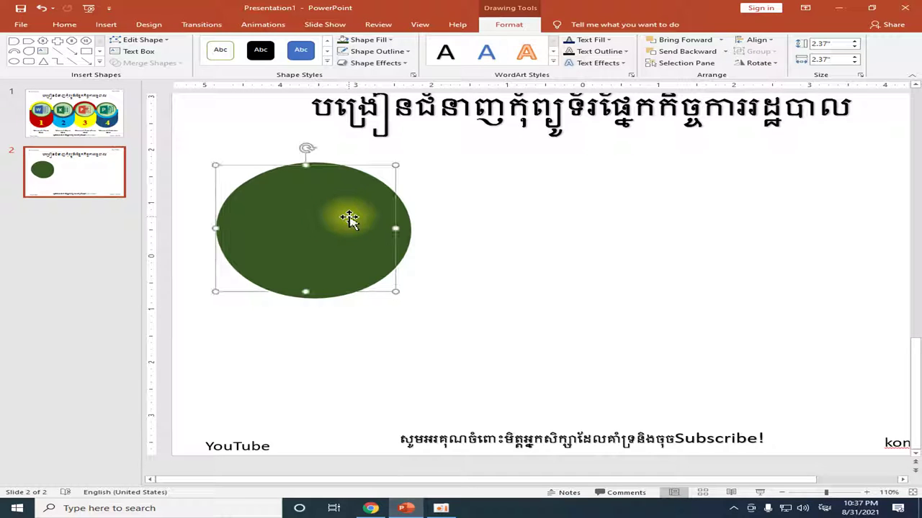
left_click(389, 40)
left_click(455, 97)
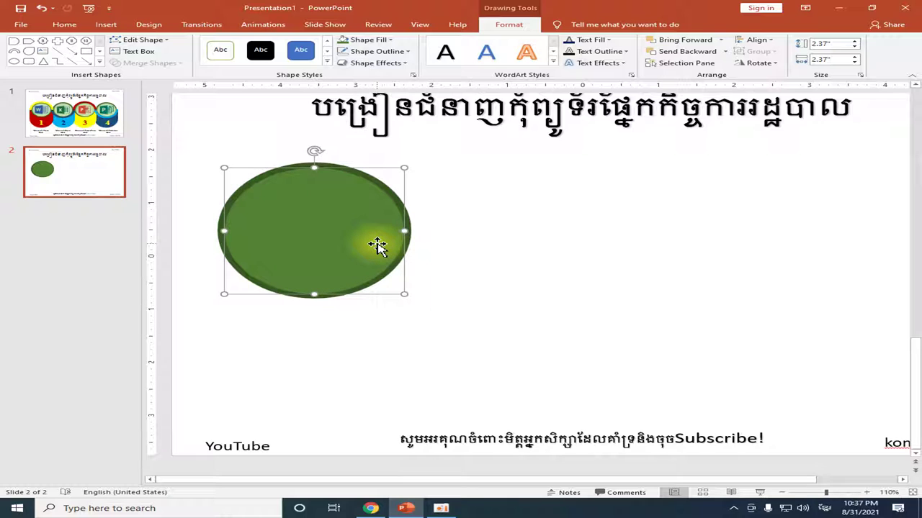
Duplicate it, shrink the new copy to 2.23" and fill it light green in place.
key("ctrl+d")
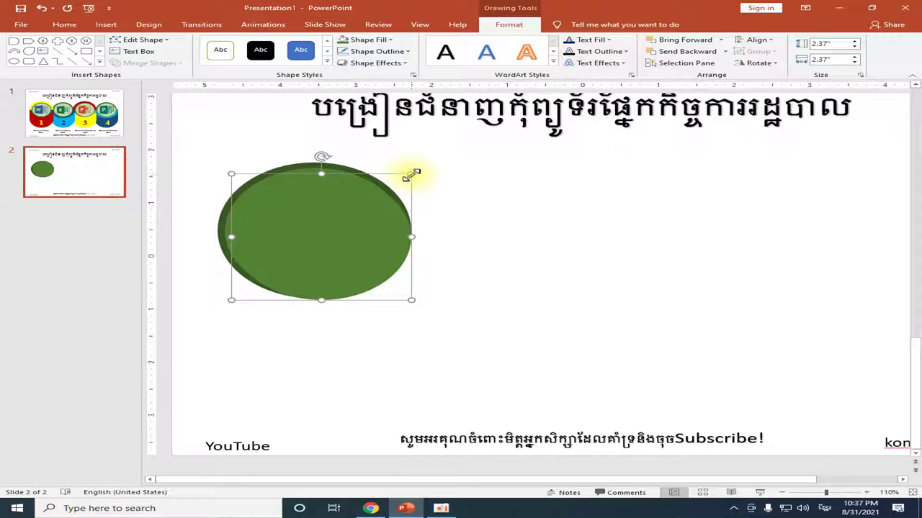
left_click_drag(413, 175, 400, 182)
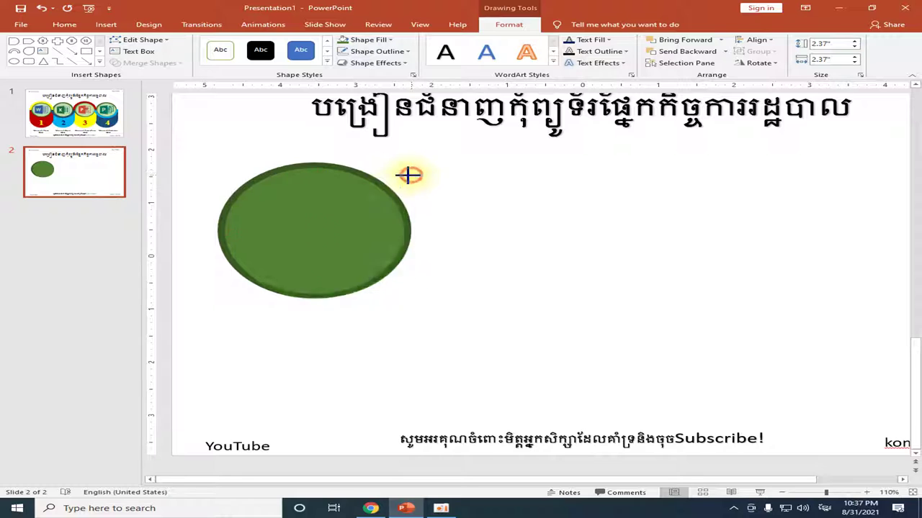
left_click(393, 42)
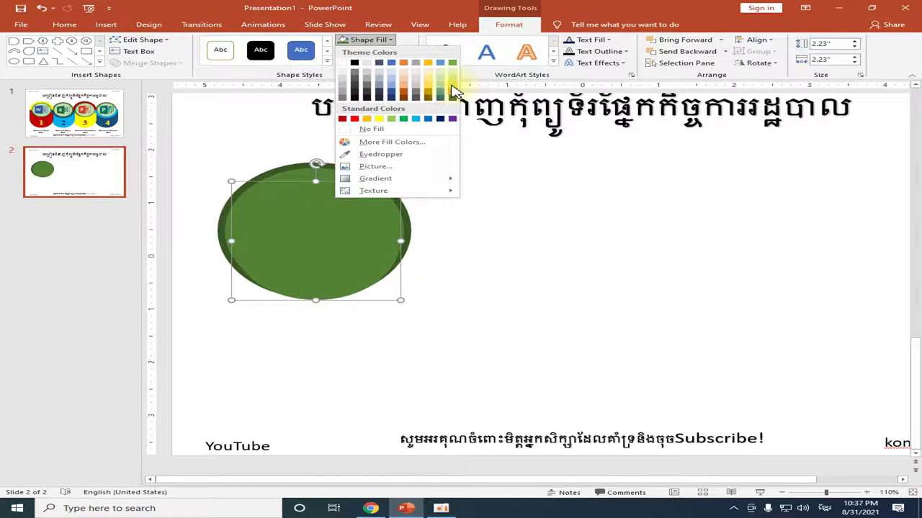
left_click(453, 90)
left_click_drag(314, 252, 315, 239)
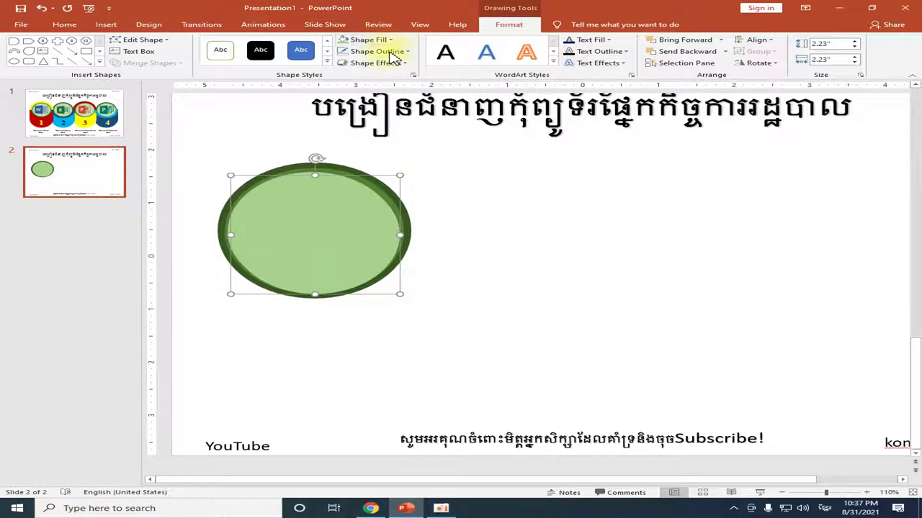
left_click_drag(400, 176, 395, 181)
left_click(438, 209)
Make the innermost circle paler green, centre it, shrink it to 2.19", then zoom in.
left_click(371, 199)
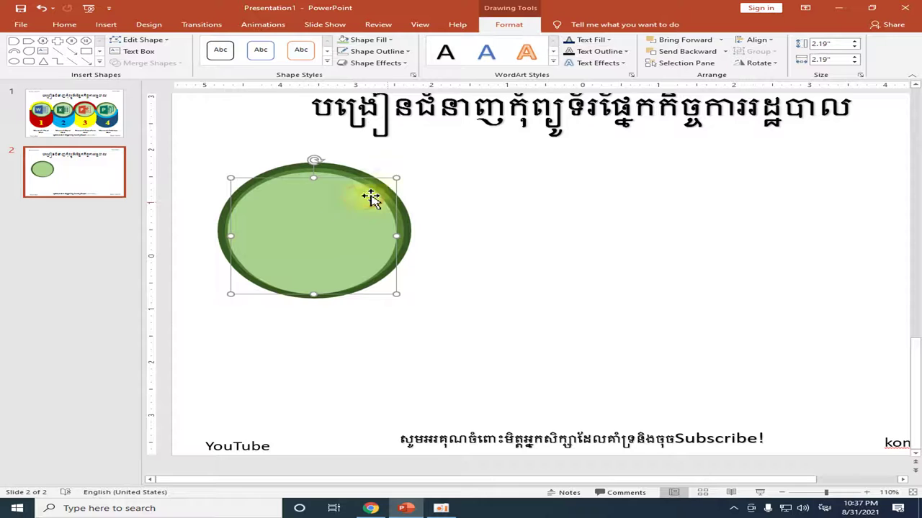
left_click(393, 40)
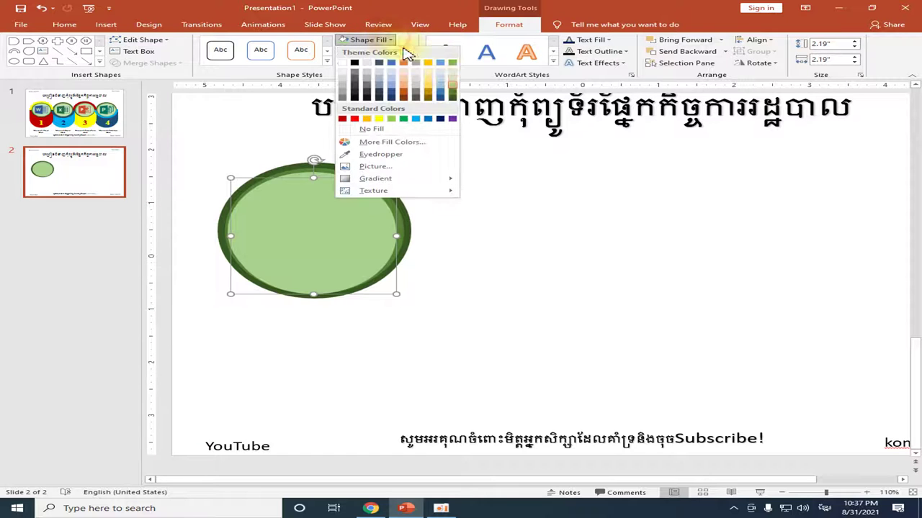
left_click(452, 81)
left_click_drag(350, 220, 348, 214)
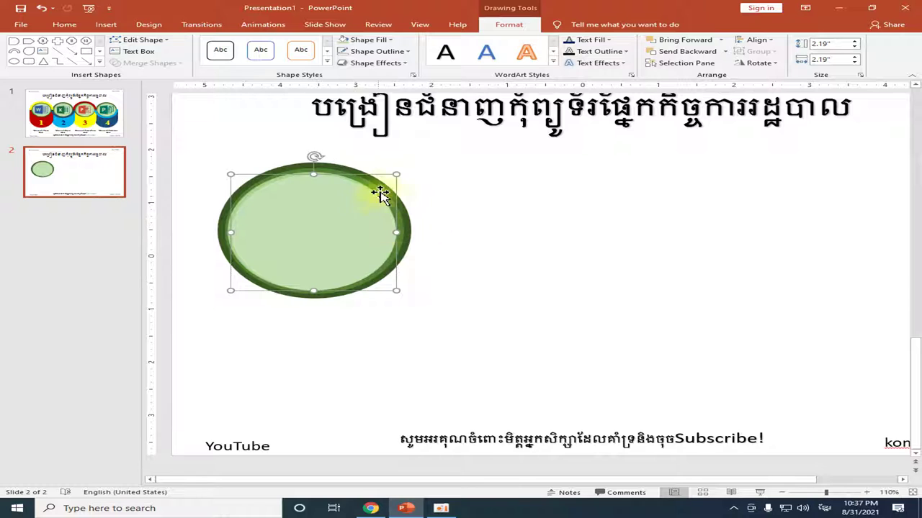
left_click_drag(395, 176, 389, 179)
left_click(451, 202)
left_click(349, 220)
left_click(461, 220)
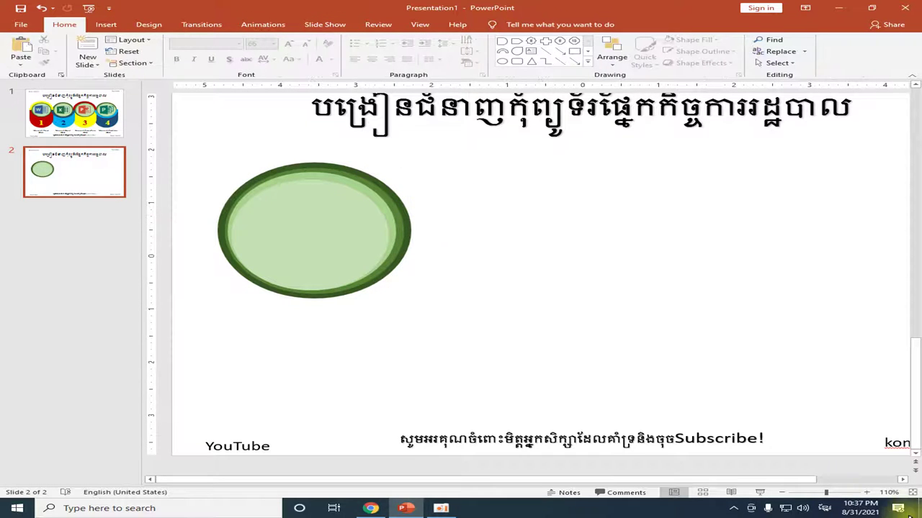
left_click(866, 492)
left_click(866, 492)
left_click(866, 492)
left_click(866, 492)
left_click(866, 492)
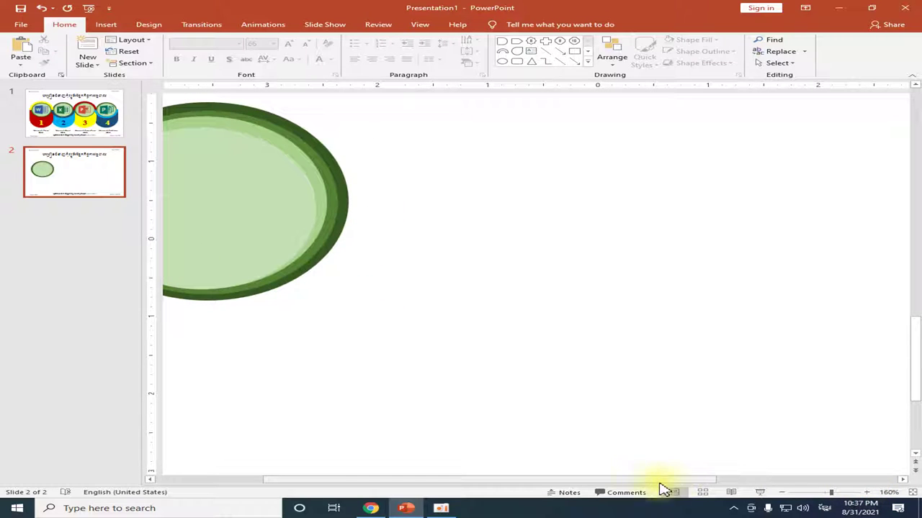
Select all the stacked green circles and align them by their centres and middles.
left_click_drag(582, 480, 475, 468)
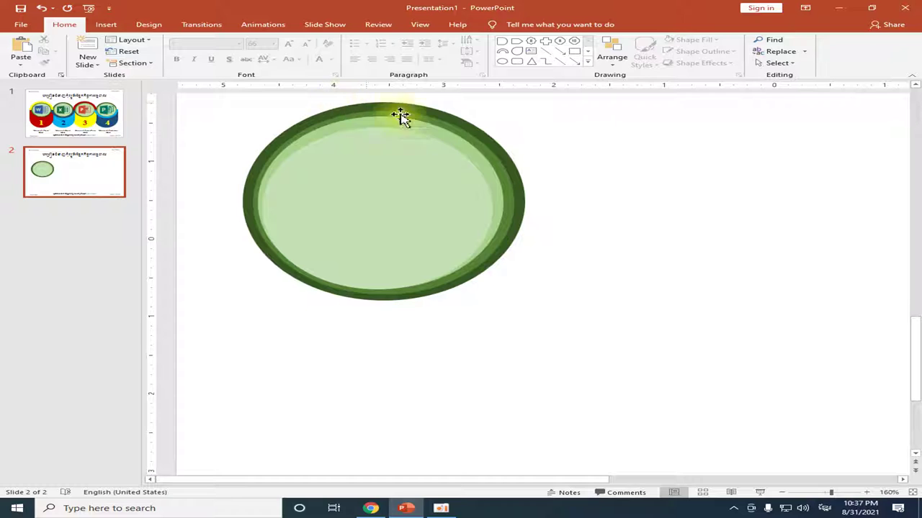
scroll(408, 224, "up", 1)
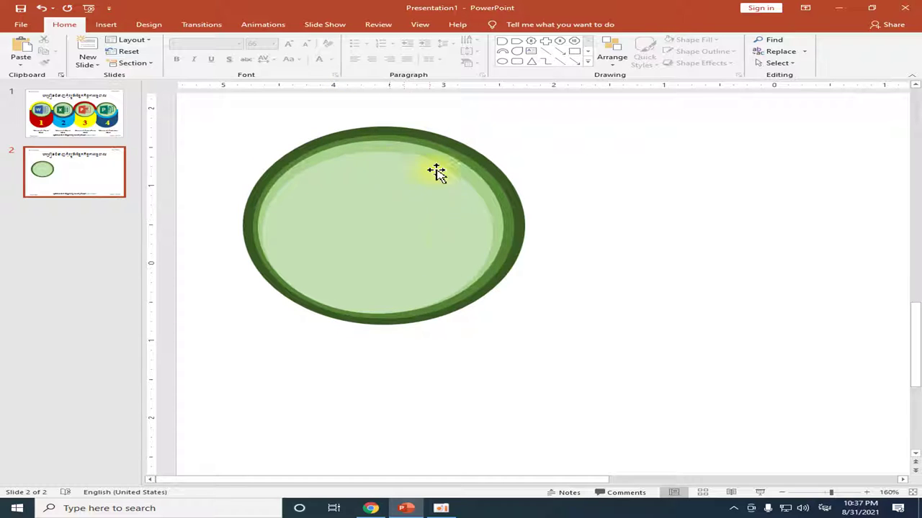
mouse_move(549, 127)
left_mouse_down()
mouse_move(186, 291)
mouse_move(200, 121)
mouse_move(661, 389)
left_mouse_up()
left_click(609, 343)
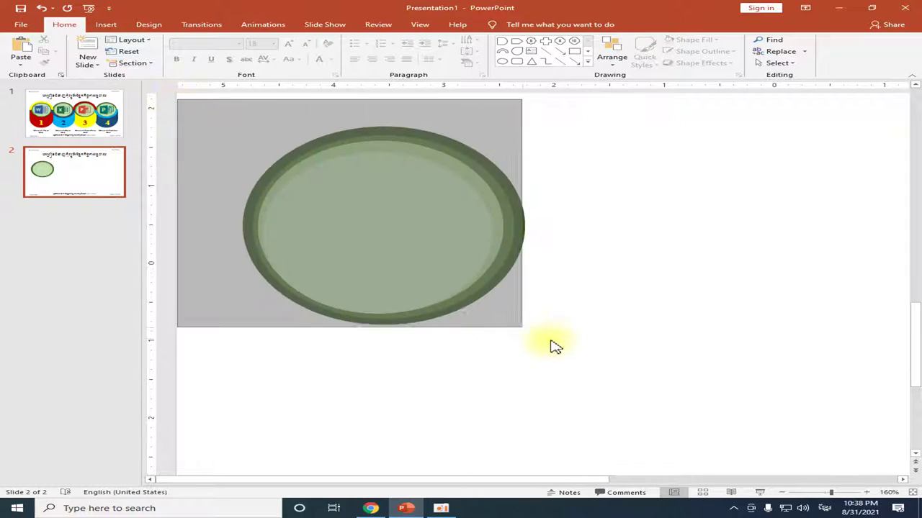
left_click_drag(178, 101, 612, 380)
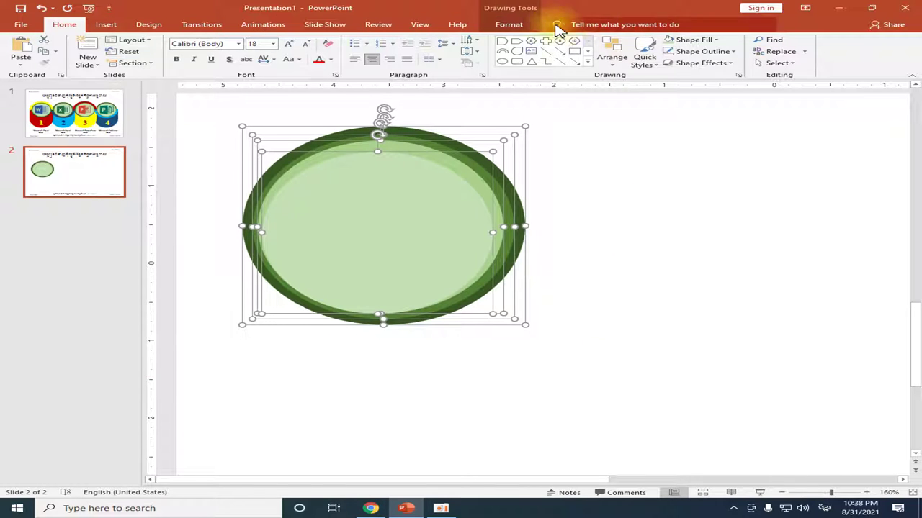
left_click(509, 25)
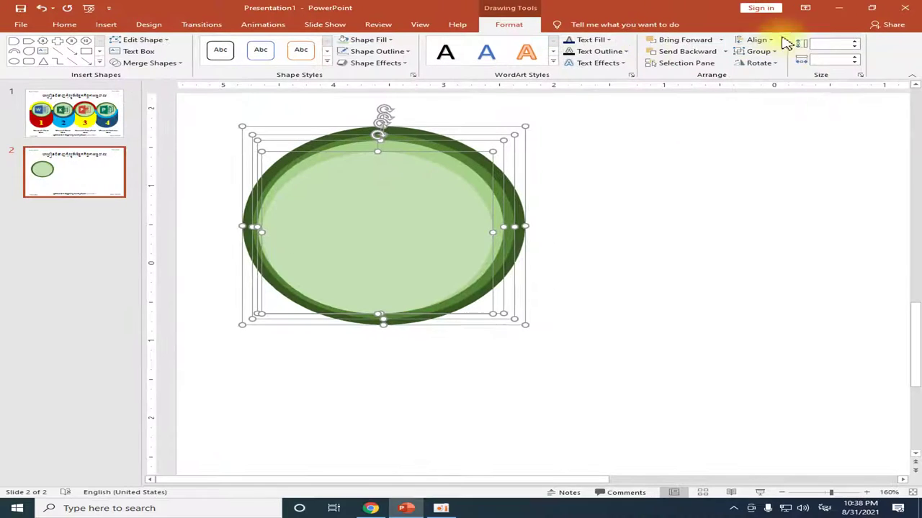
left_click(770, 41)
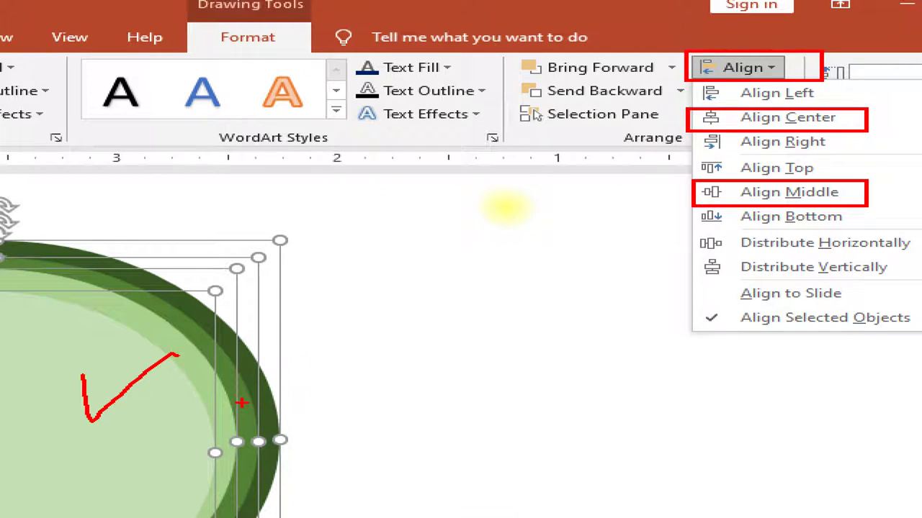
left_click(789, 193)
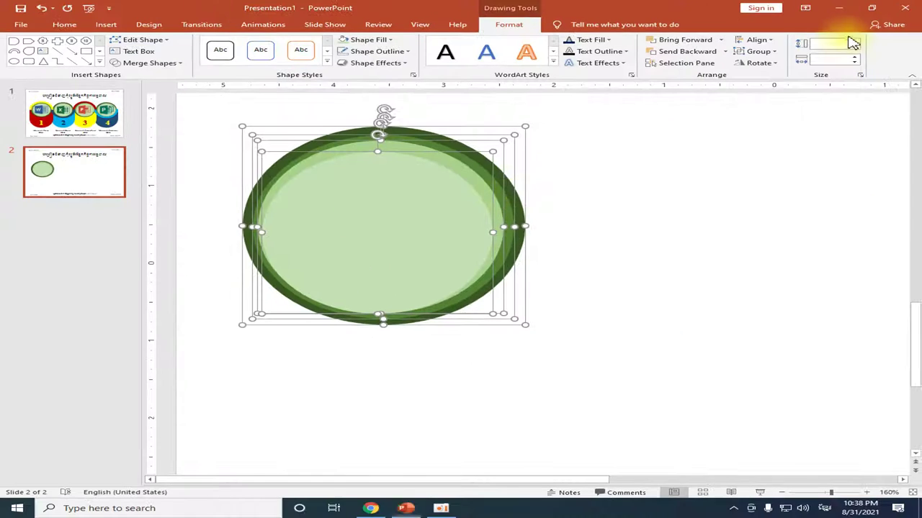
left_click(772, 41)
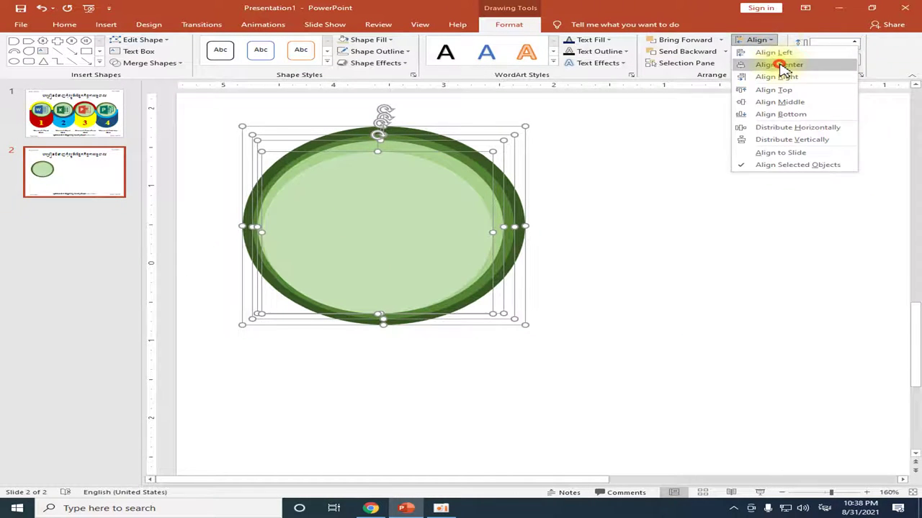
left_click(777, 65)
left_click(773, 40)
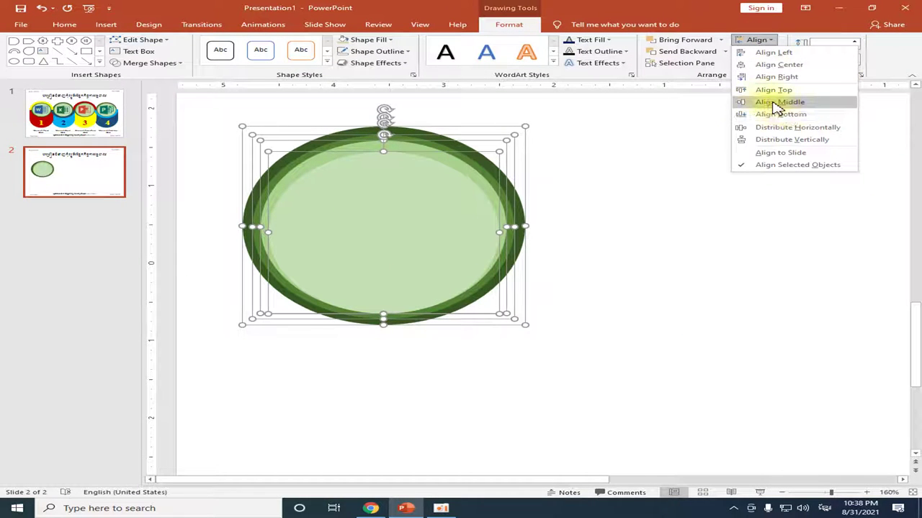
left_click(776, 104)
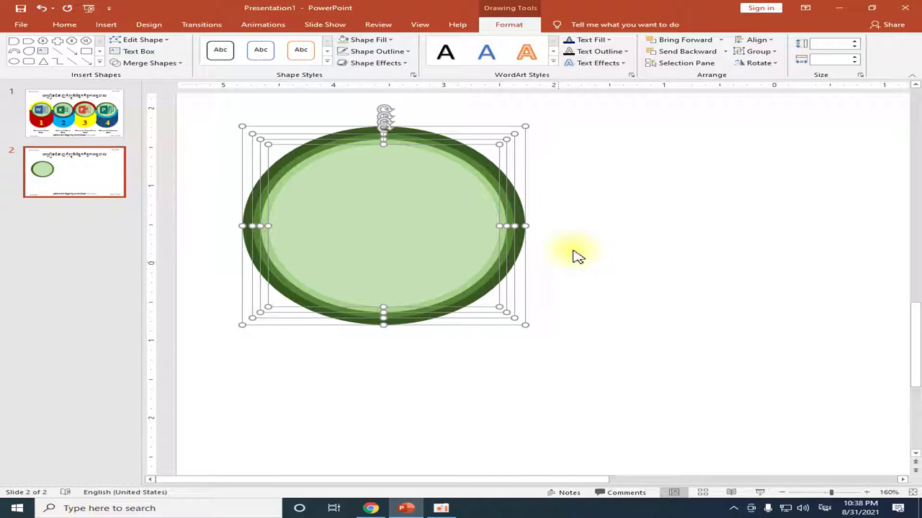
Group the stacked green ellipses into a single circle and deselect it.
left_click(775, 52)
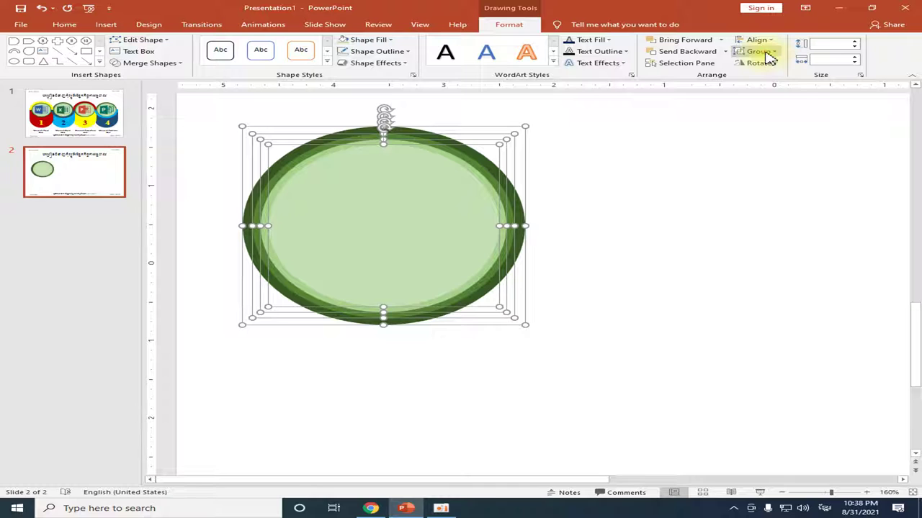
left_click(769, 57)
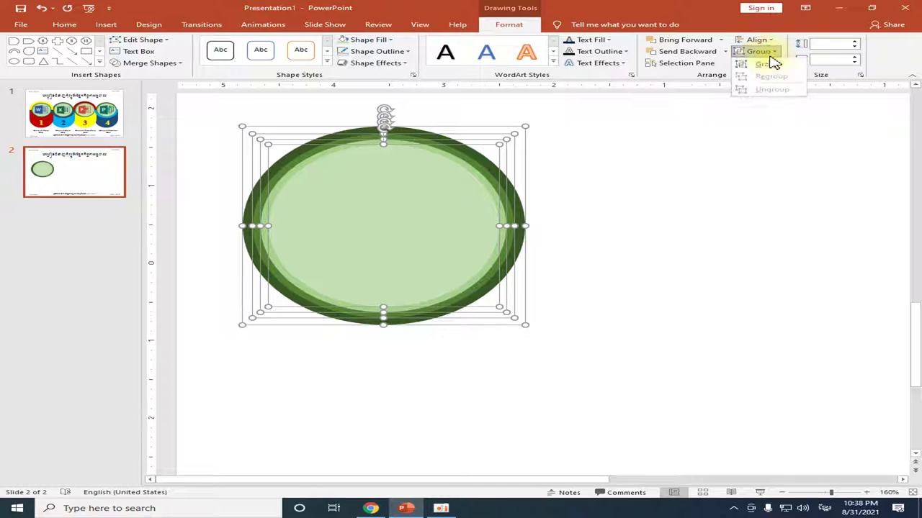
left_click(765, 64)
left_click(588, 226)
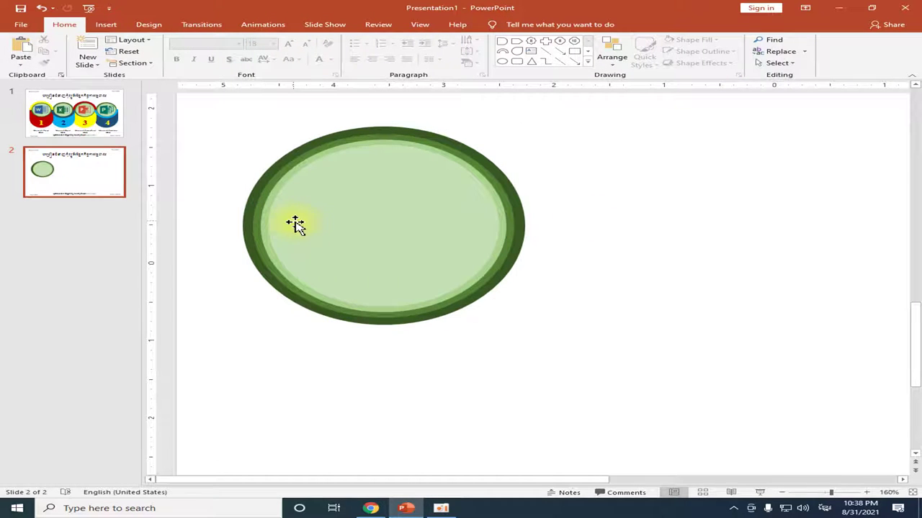
Compare against slide 1's finished infographic, then return to slide 2.
left_click(74, 114)
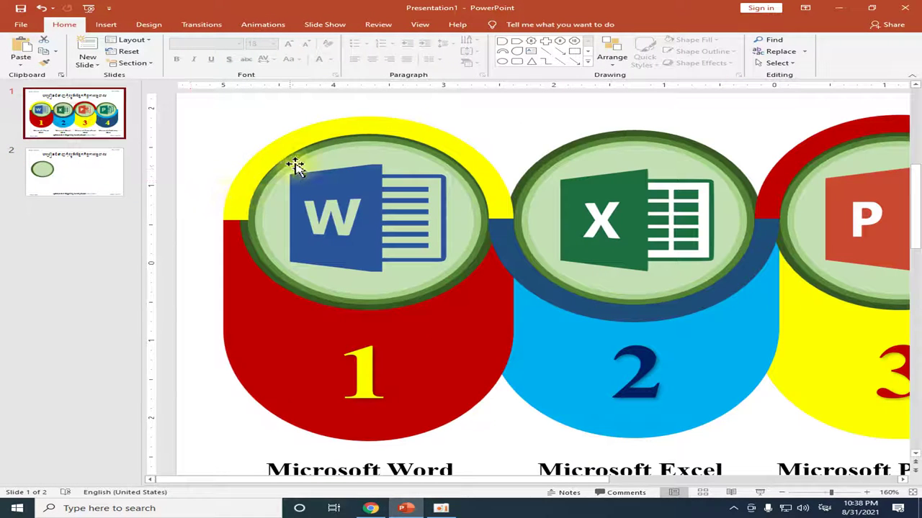
left_click(79, 169)
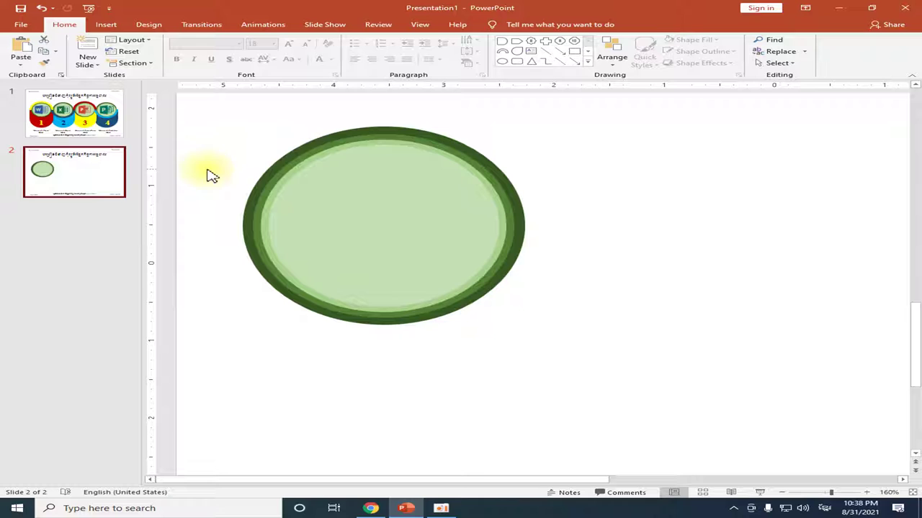
scroll(424, 214, "up", 2)
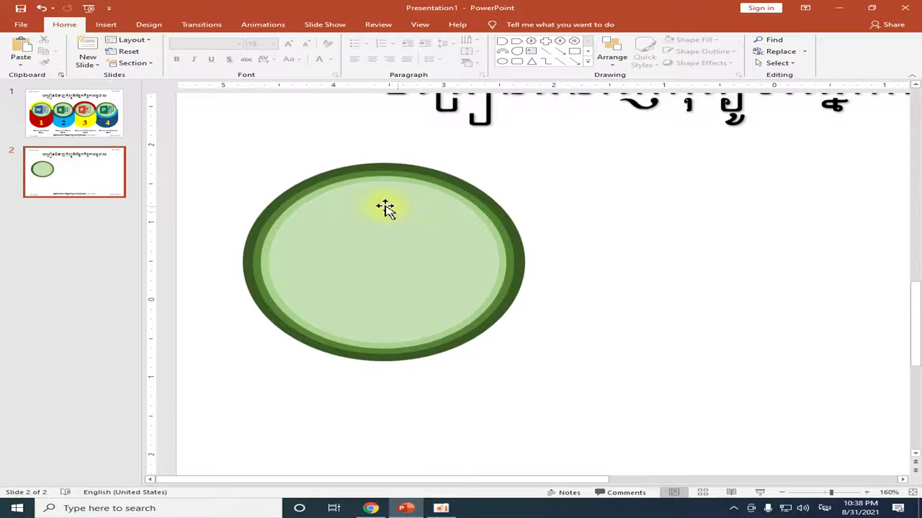
left_click(61, 116)
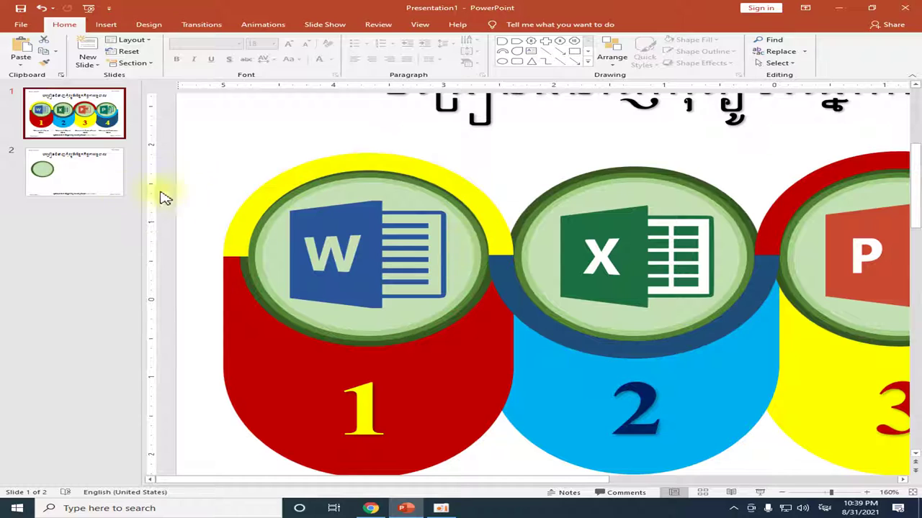
left_click(78, 181)
scroll(478, 266, "down", 2)
scroll(477, 266, "down", 1)
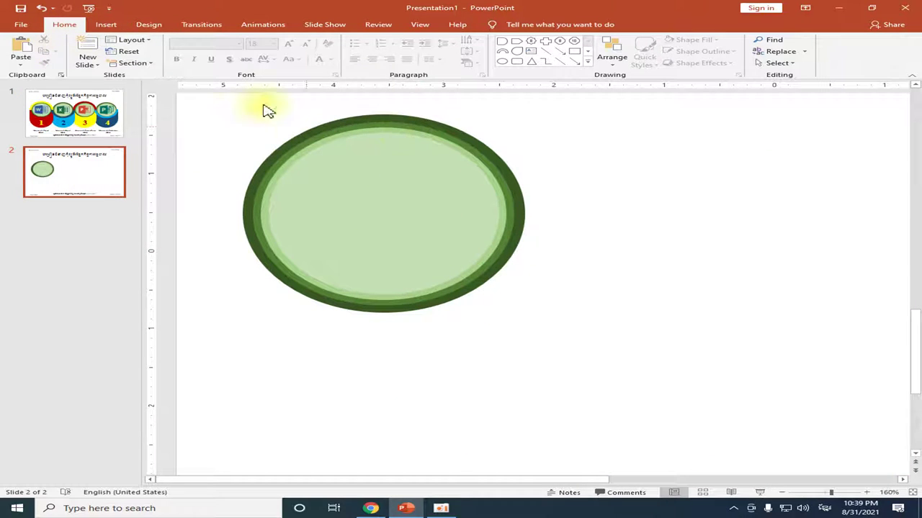
left_click(108, 26)
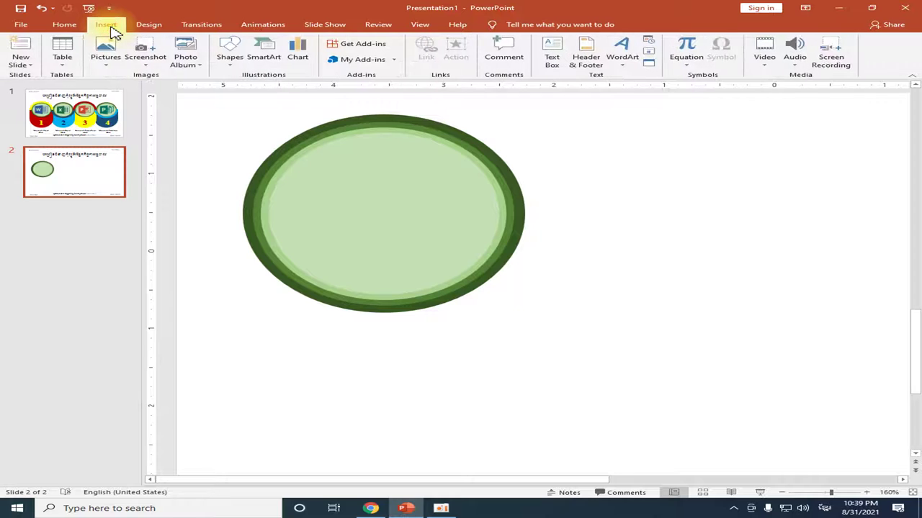
left_click(240, 63)
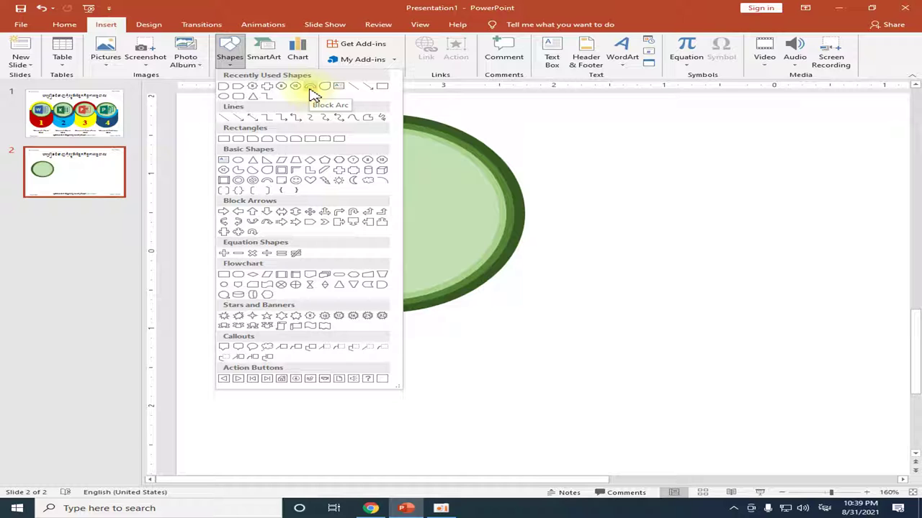
left_click(311, 94)
scroll(339, 134, "up", 1)
left_click_drag(248, 127, 521, 290)
mouse_move(457, 226)
left_mouse_down()
mouse_move(433, 190)
mouse_move(506, 208)
left_mouse_up()
left_click(436, 157)
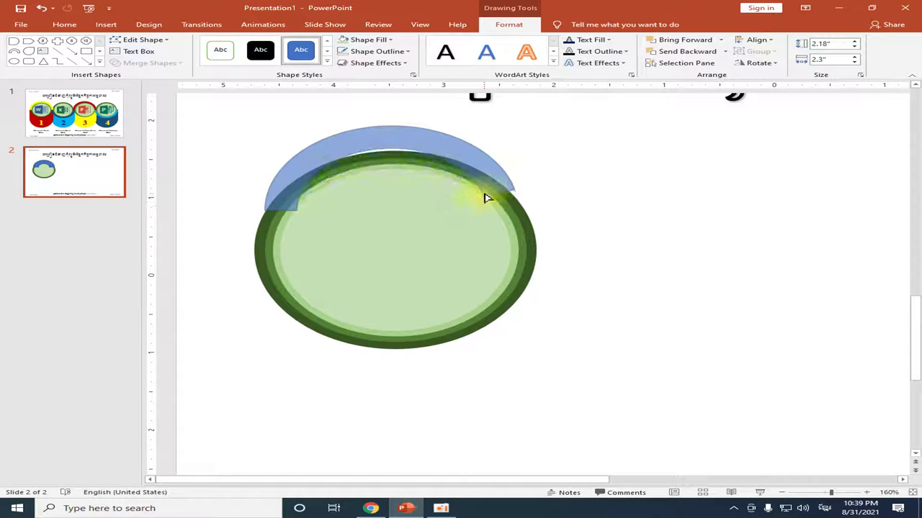
left_click_drag(506, 209, 491, 196)
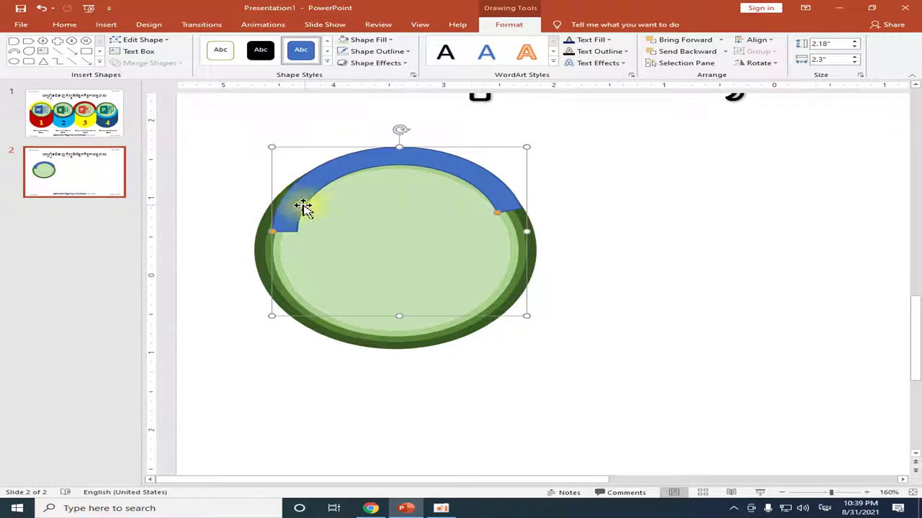
left_click_drag(269, 147, 231, 118)
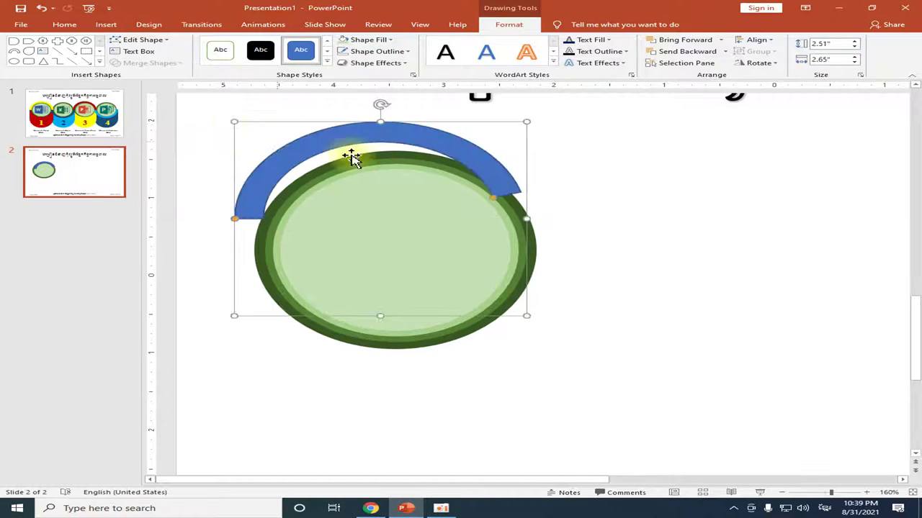
mouse_move(432, 149)
left_mouse_down()
mouse_move(455, 160)
mouse_move(448, 157)
left_mouse_up()
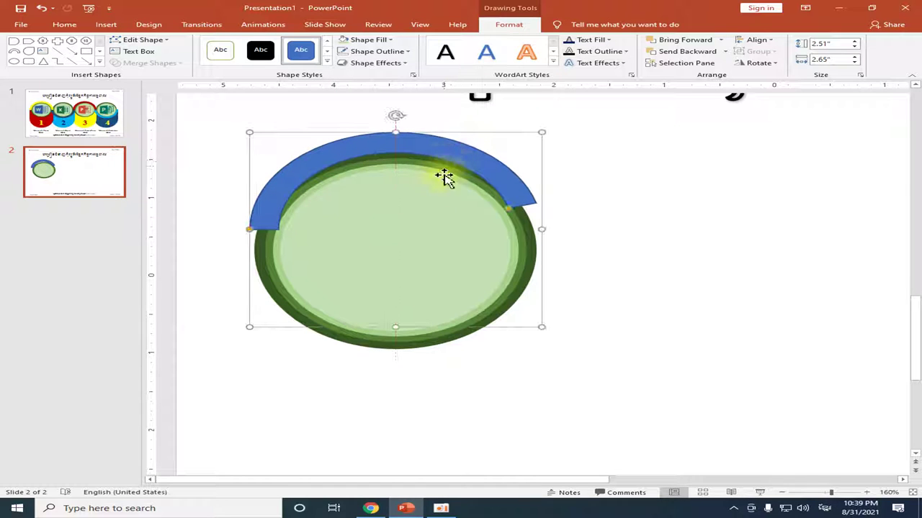
left_click_drag(510, 208, 521, 241)
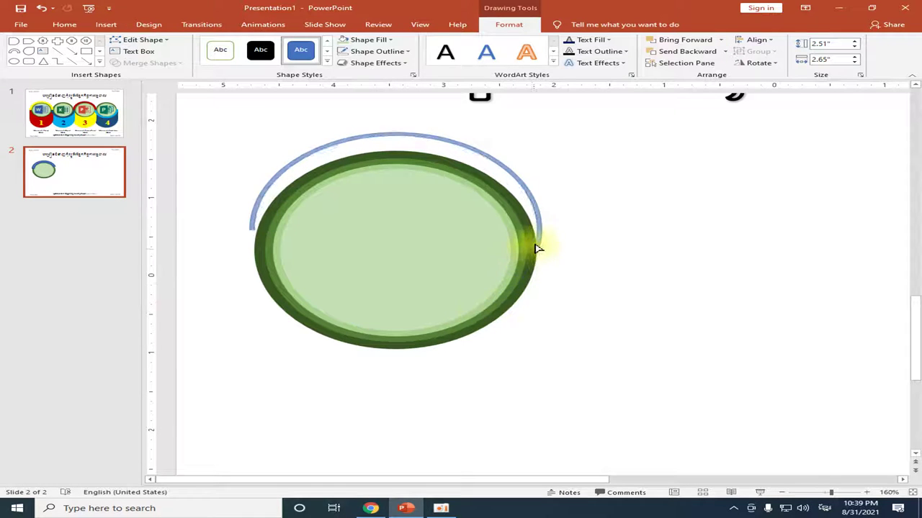
left_click_drag(516, 249, 528, 226)
key("Delete")
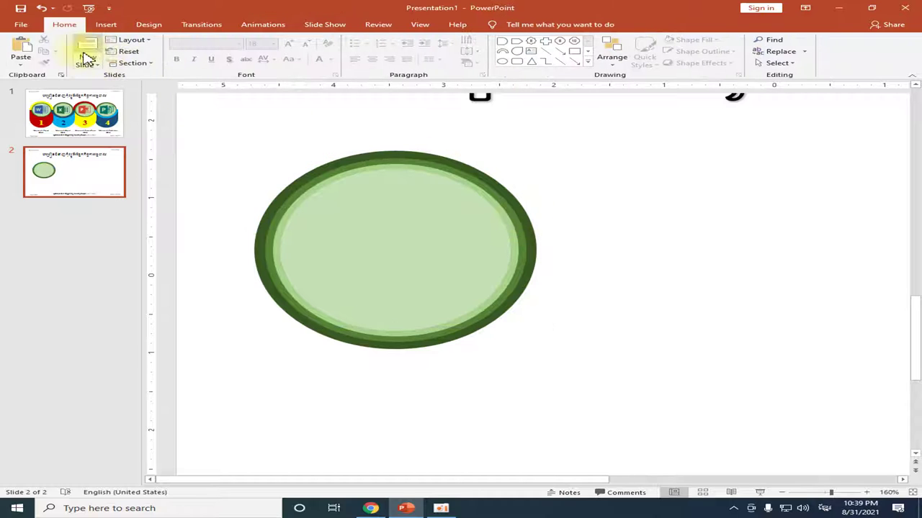
Draw a blue oval, enlarge it to about 2.73" and place it over the green circle.
left_click(104, 26)
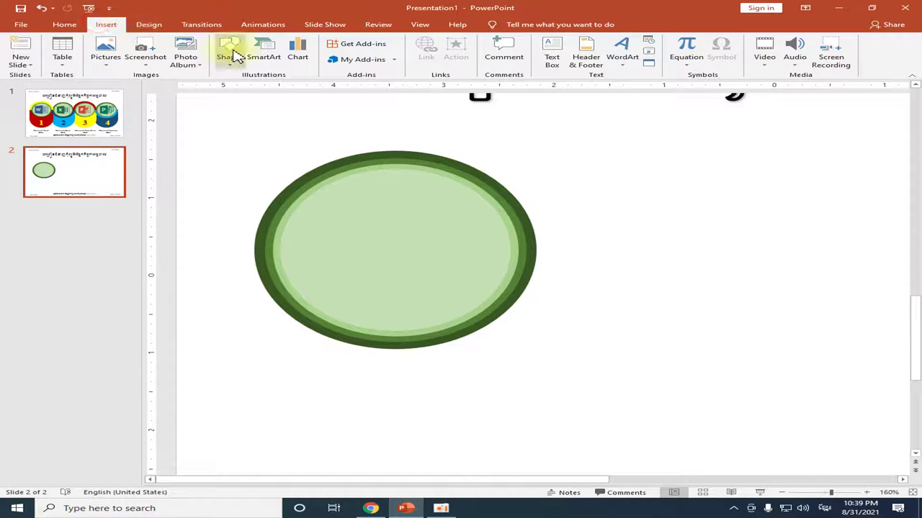
left_click(235, 62)
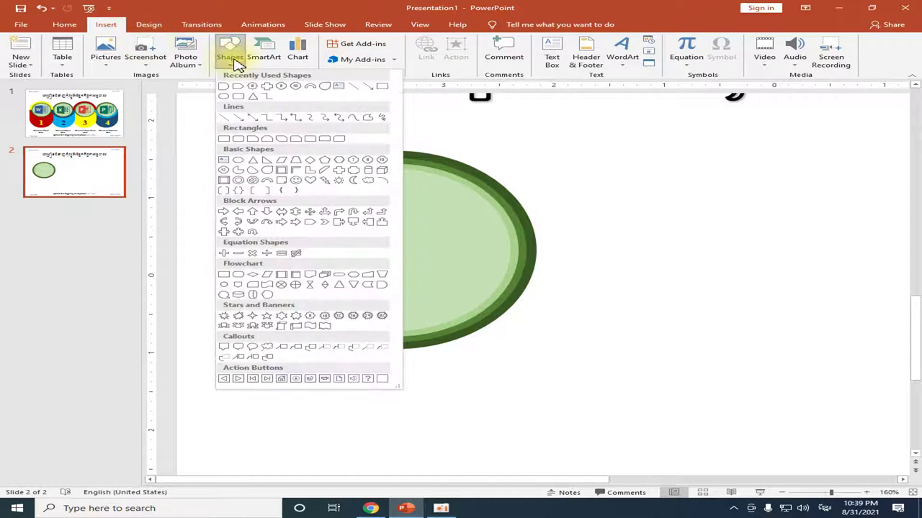
left_click(224, 98)
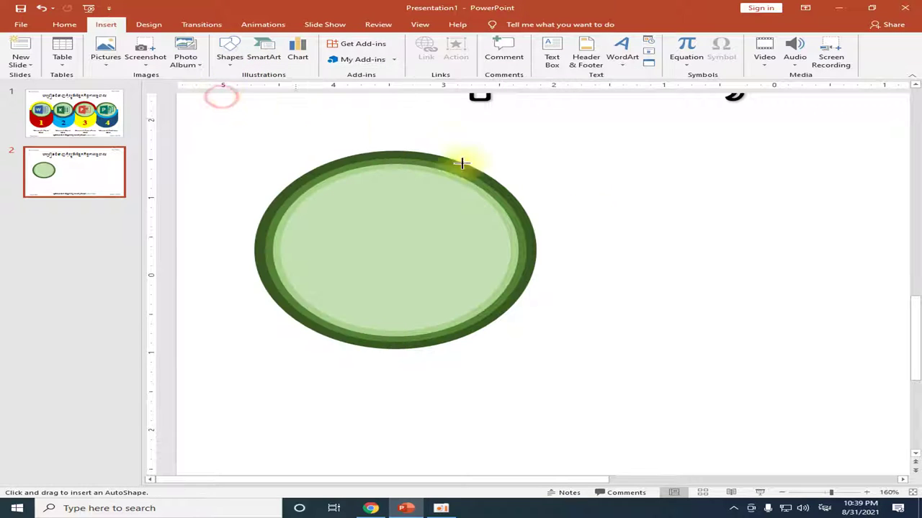
left_click_drag(537, 166, 722, 341)
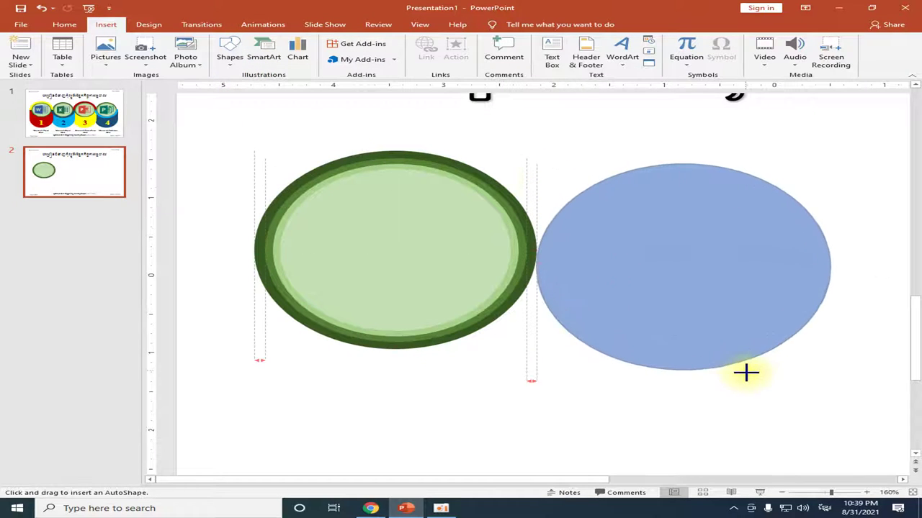
left_click_drag(691, 283, 422, 275)
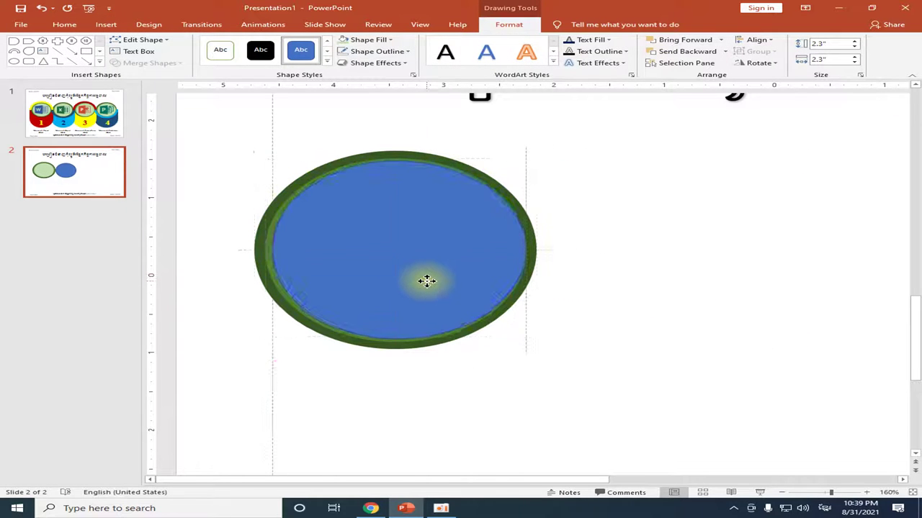
left_click_drag(422, 275, 428, 282)
left_click_drag(522, 163, 569, 128)
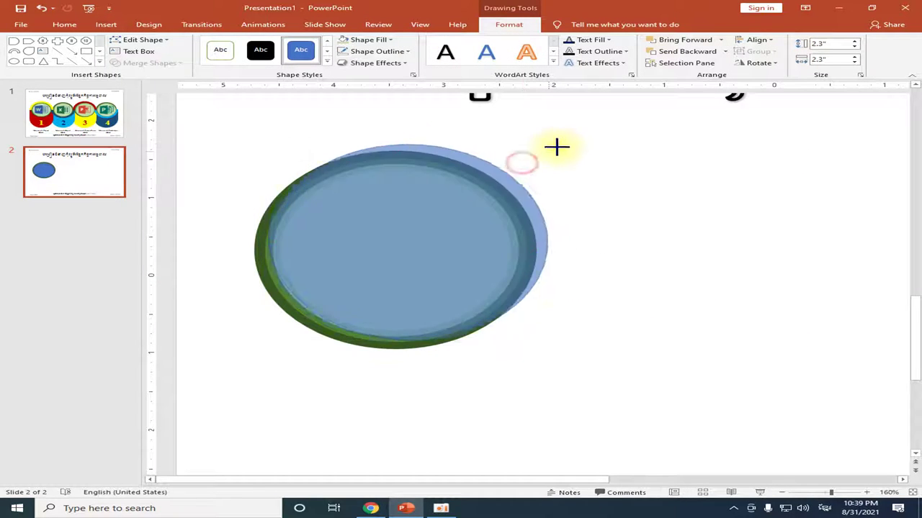
mouse_move(495, 198)
left_mouse_down()
mouse_move(458, 221)
mouse_move(468, 216)
left_mouse_up()
Send the blue circle behind the green circles and enlarge it slightly.
left_click(720, 40)
left_click(720, 40)
left_click(731, 52)
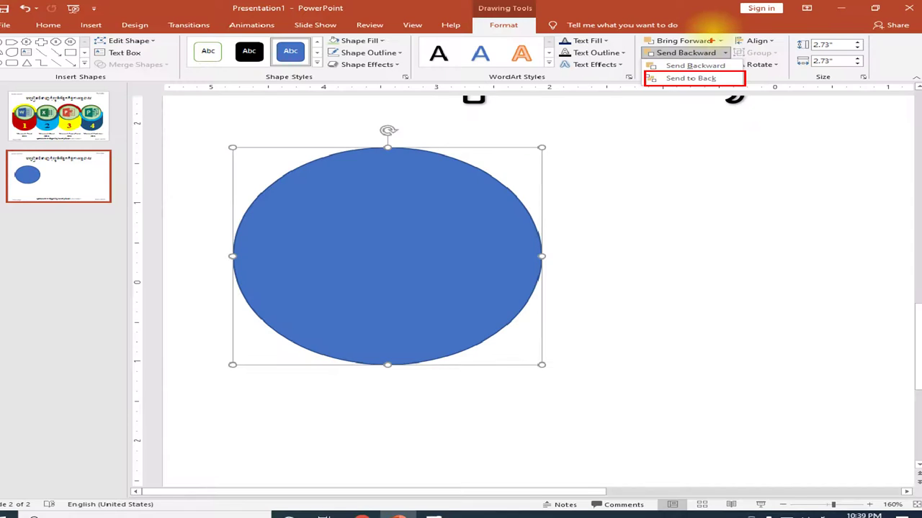
left_click(691, 76)
left_click(727, 52)
left_click(709, 76)
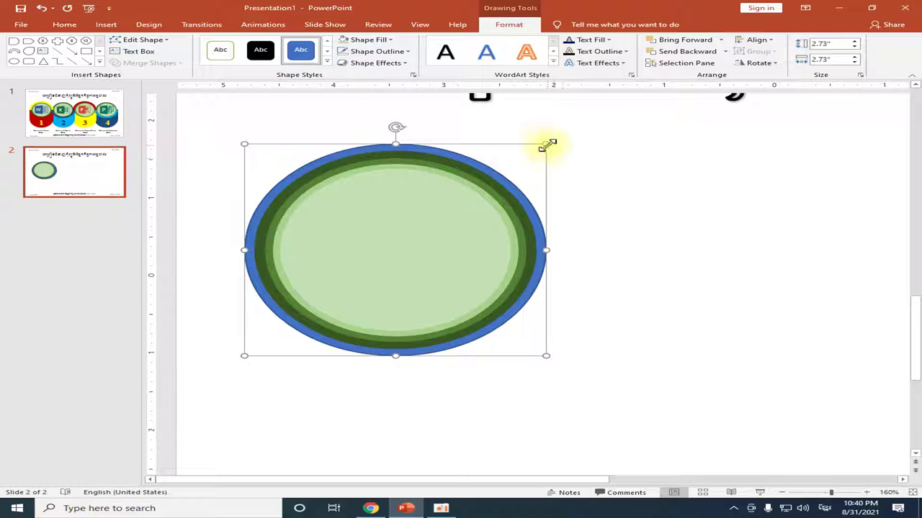
left_click_drag(546, 144, 559, 136)
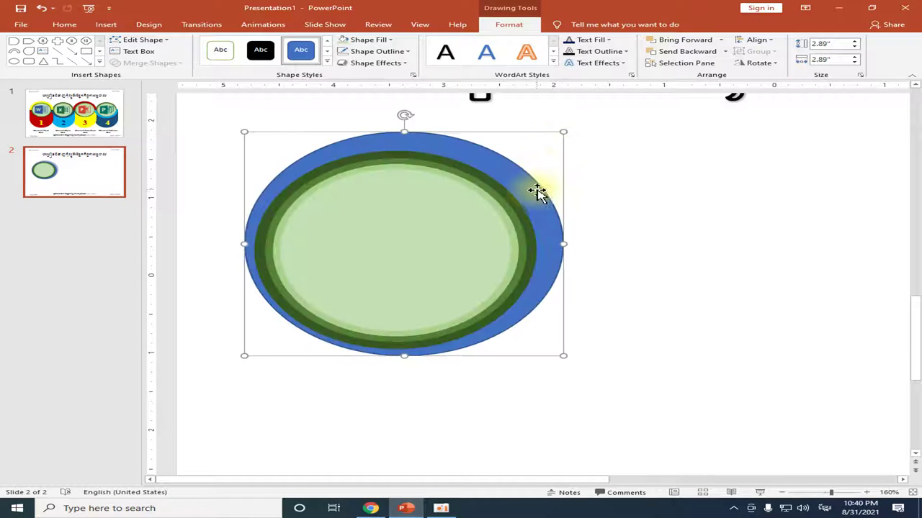
left_click_drag(529, 192, 535, 186)
left_click(596, 177)
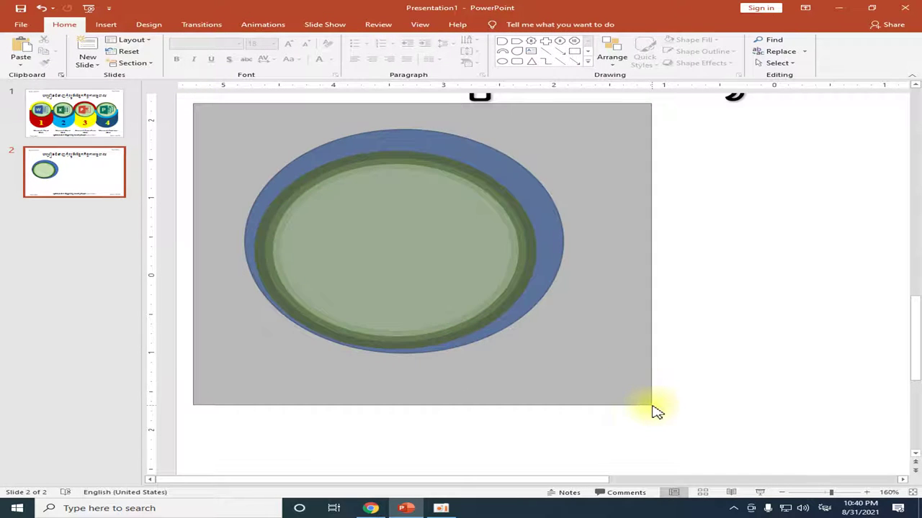
Centre the green disc on the blue circle, then enlarge the blue circle to 3.04".
left_click_drag(195, 105, 659, 414)
left_click(757, 40)
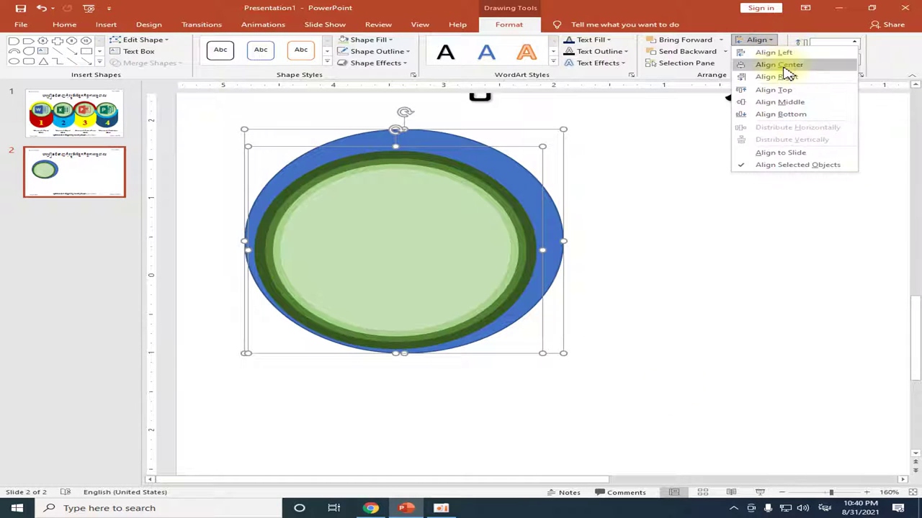
left_click(779, 64)
left_click(769, 41)
left_click(792, 103)
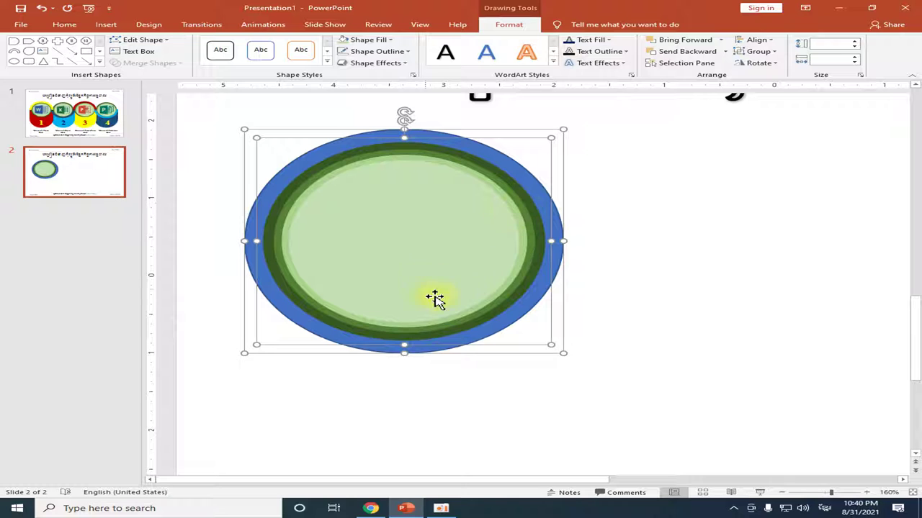
double_click(523, 178)
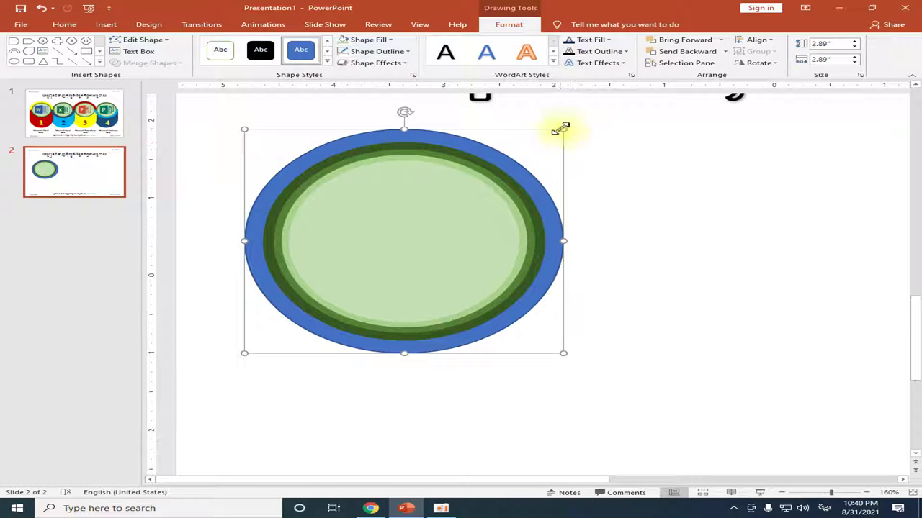
left_click_drag(563, 130, 580, 118)
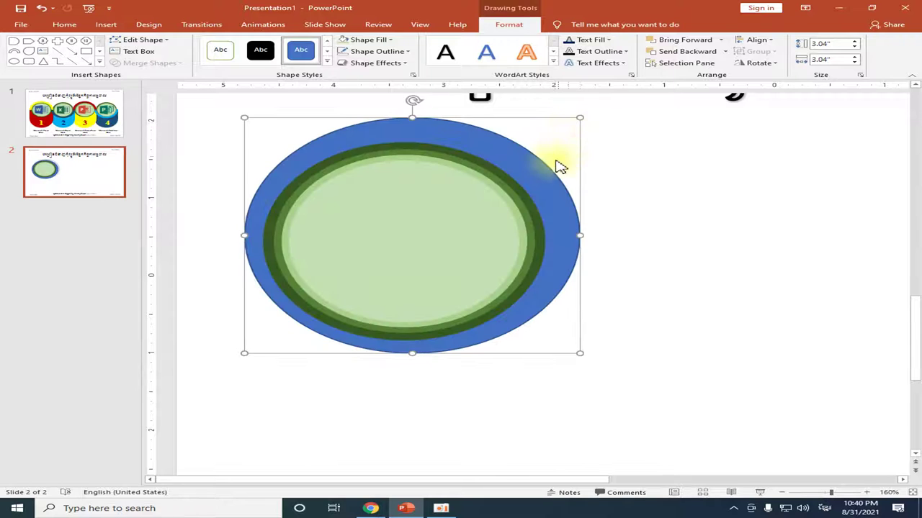
Move the blue circle beside the green disc and centre a 2.48" duplicate inside it.
left_click_drag(535, 175, 789, 227)
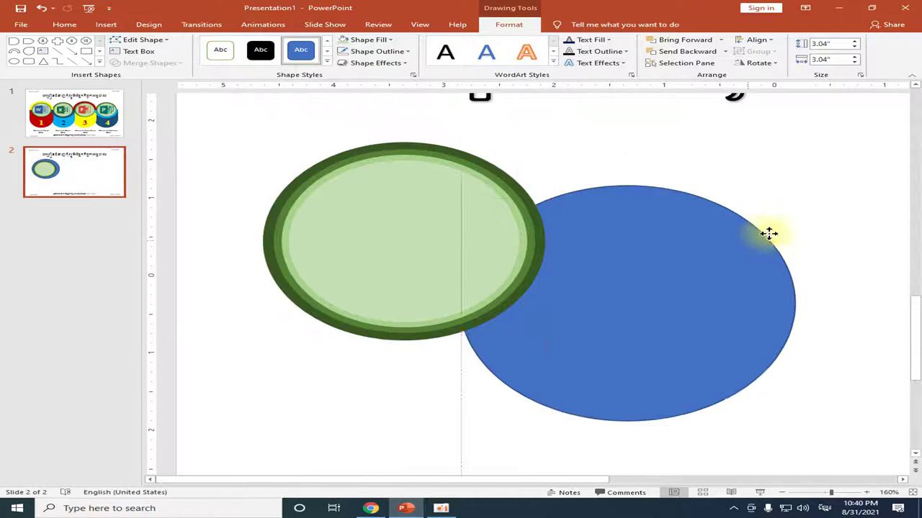
left_click_drag(545, 479, 705, 476)
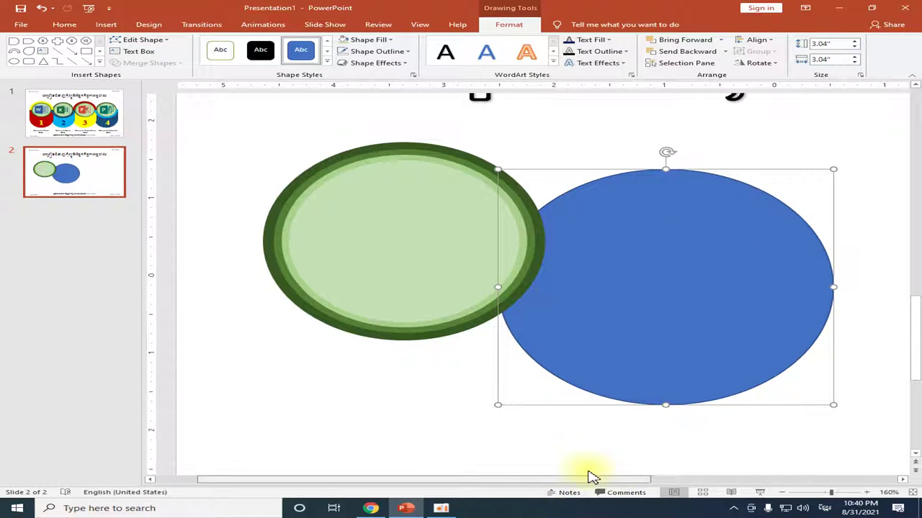
left_click_drag(517, 304, 636, 270)
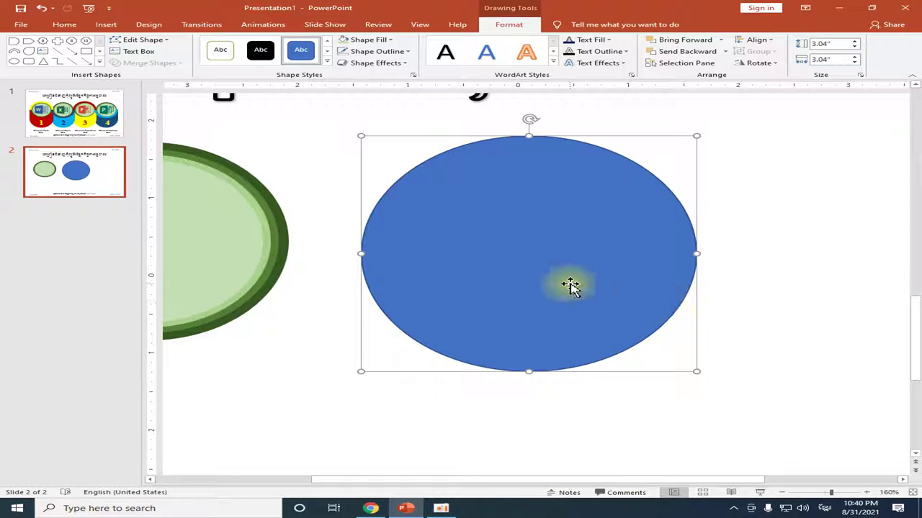
key("ctrl+d")
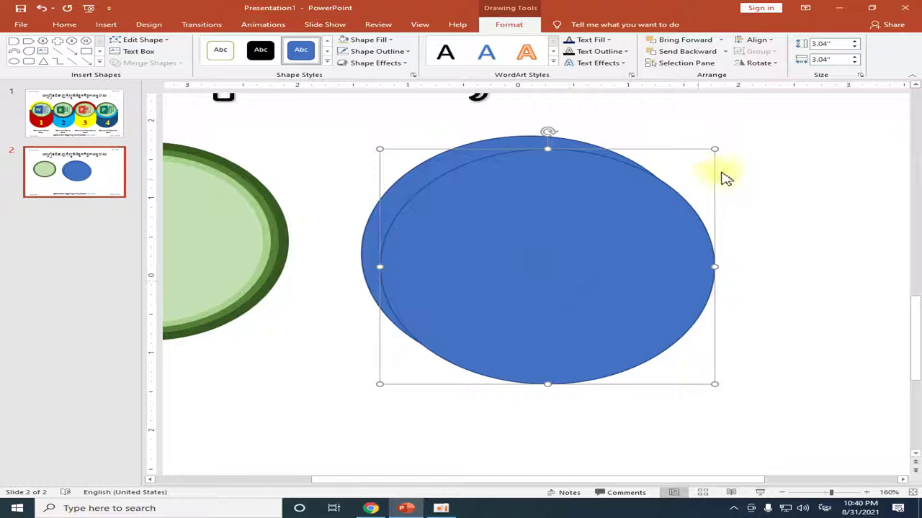
left_click_drag(715, 149, 668, 179)
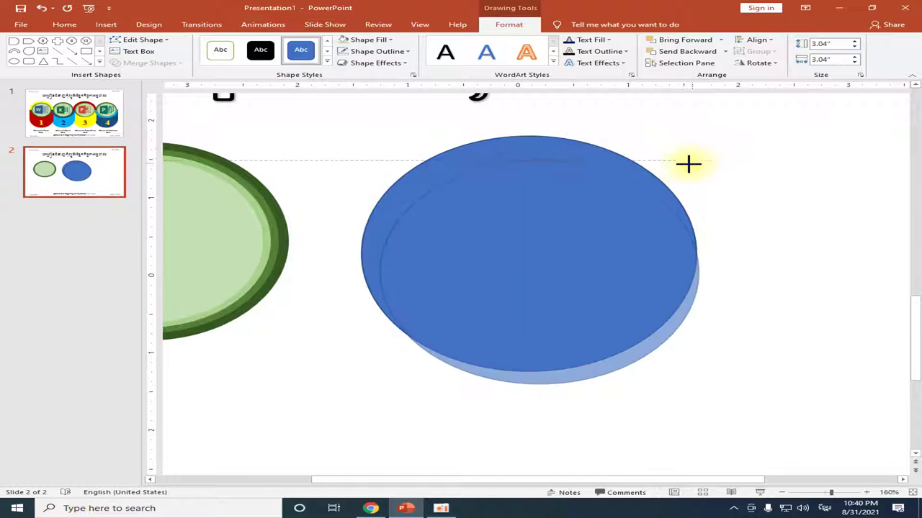
left_click_drag(548, 257, 550, 242)
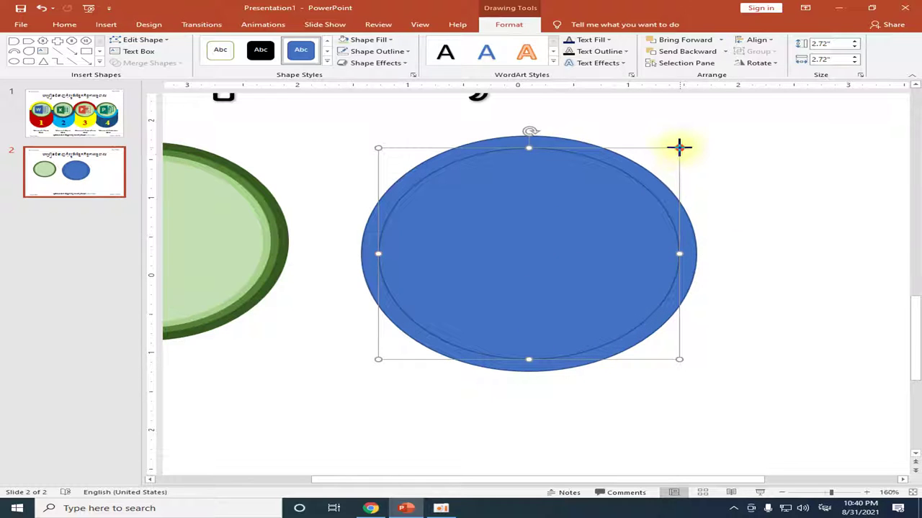
left_click_drag(679, 148, 653, 161)
mouse_move(530, 243)
left_mouse_down()
mouse_move(531, 224)
mouse_move(535, 240)
left_mouse_up()
left_click(806, 232)
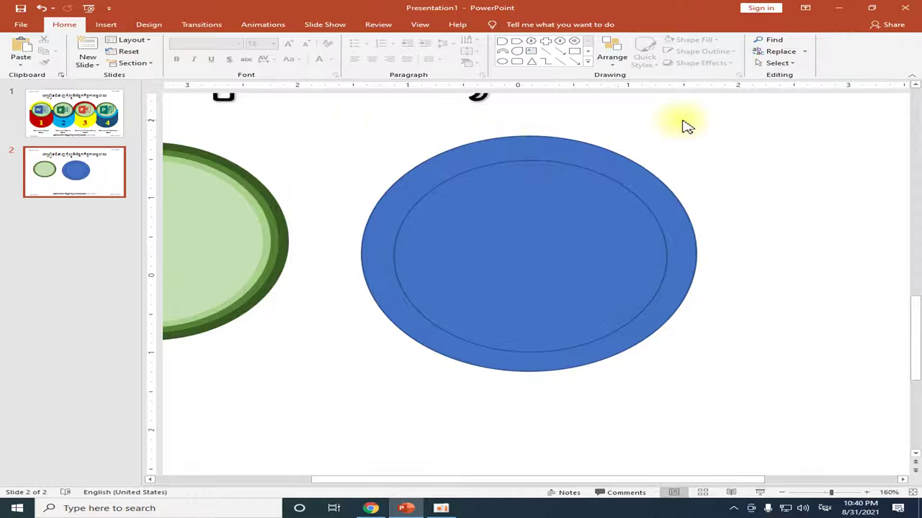
Align the inner blue circle horizontally and vertically on the outer blue circle.
left_click_drag(643, 113, 314, 418)
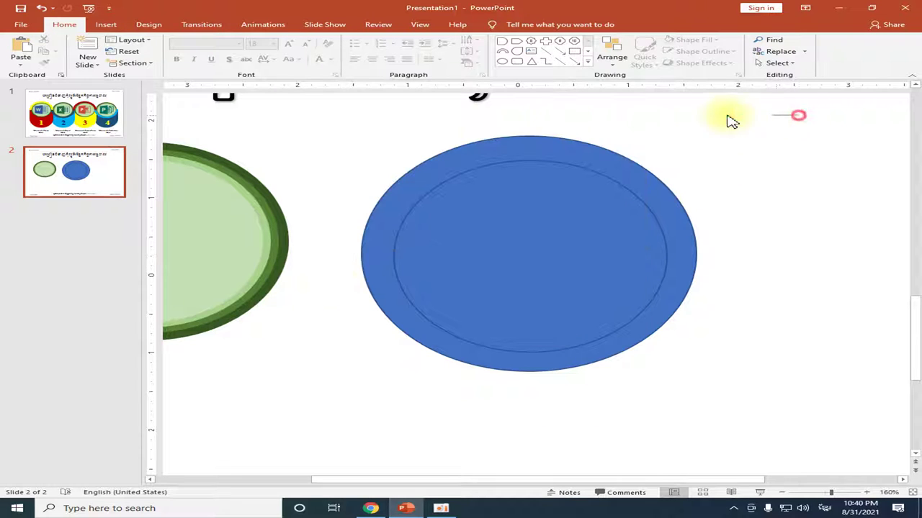
left_click_drag(798, 115, 274, 435)
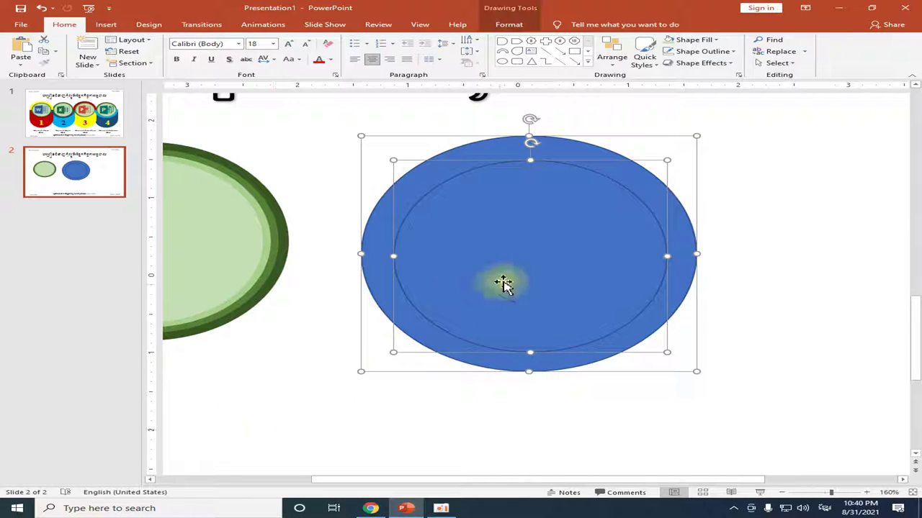
left_click(512, 26)
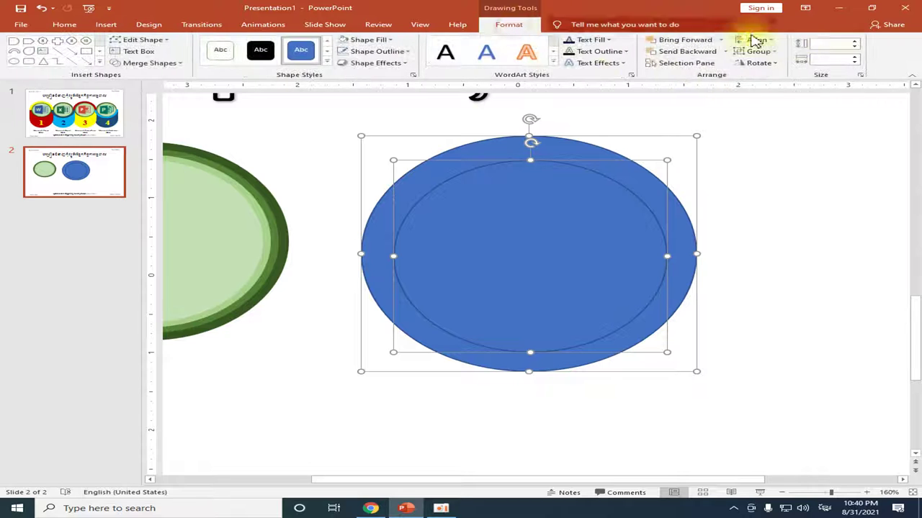
left_click(771, 41)
left_click(779, 64)
left_click(766, 41)
left_click(781, 102)
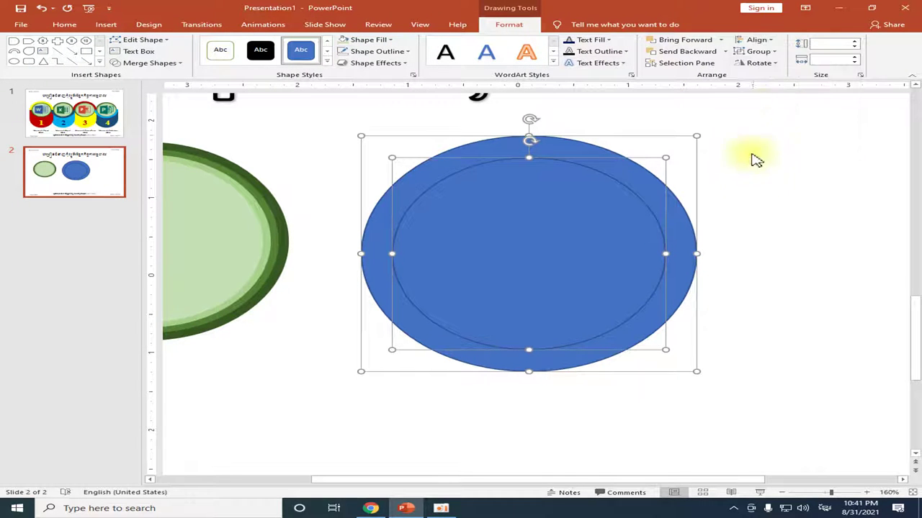
left_click(751, 206)
Remove the outlines from both blue circles, keeping their fills.
left_click(637, 167)
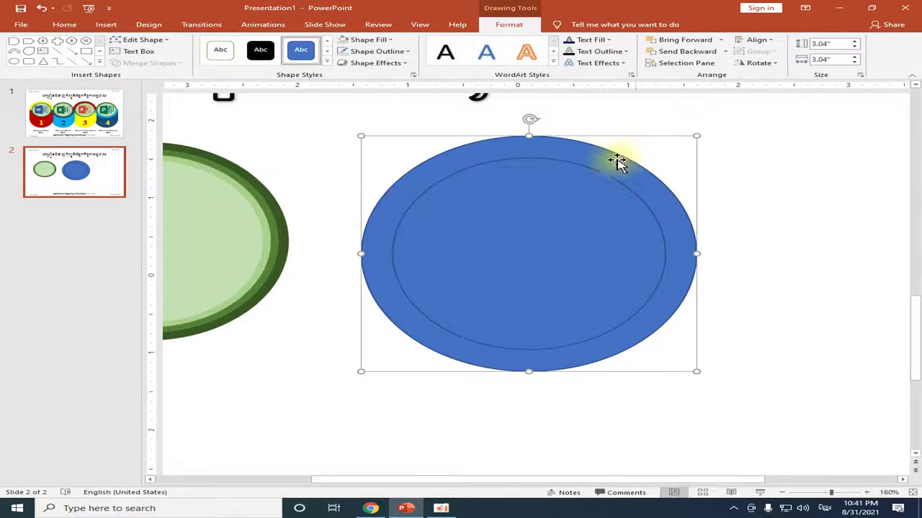
left_click(382, 40)
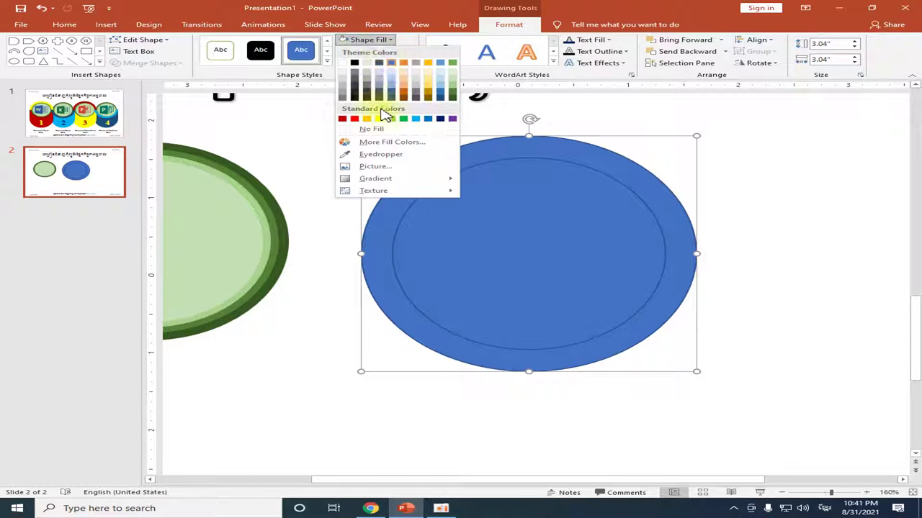
left_click(379, 131)
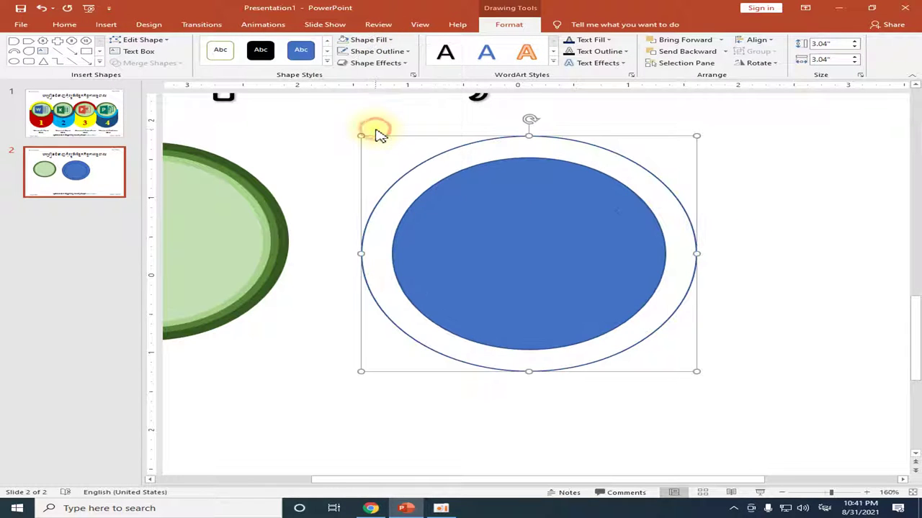
key("ctrl+z")
left_click(380, 51)
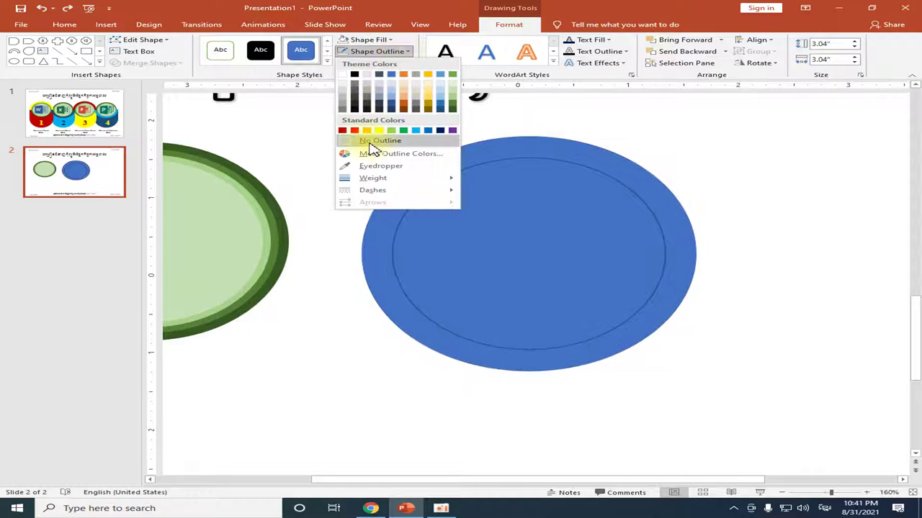
left_click(371, 142)
left_click(504, 168)
left_click(386, 51)
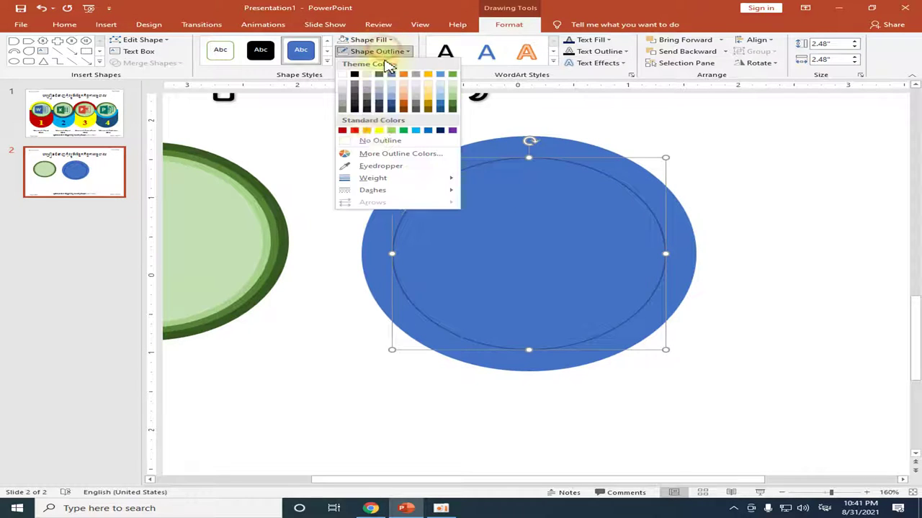
left_click(377, 144)
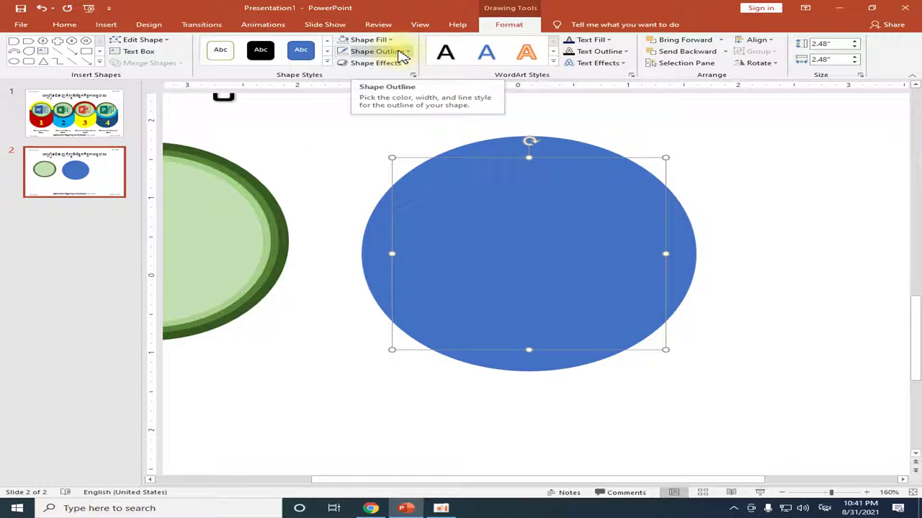
left_click(504, 139)
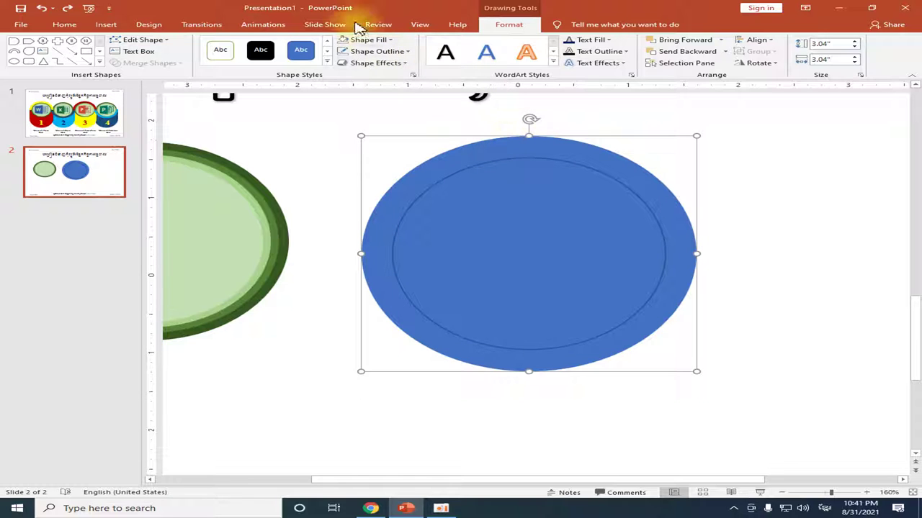
left_click(712, 175)
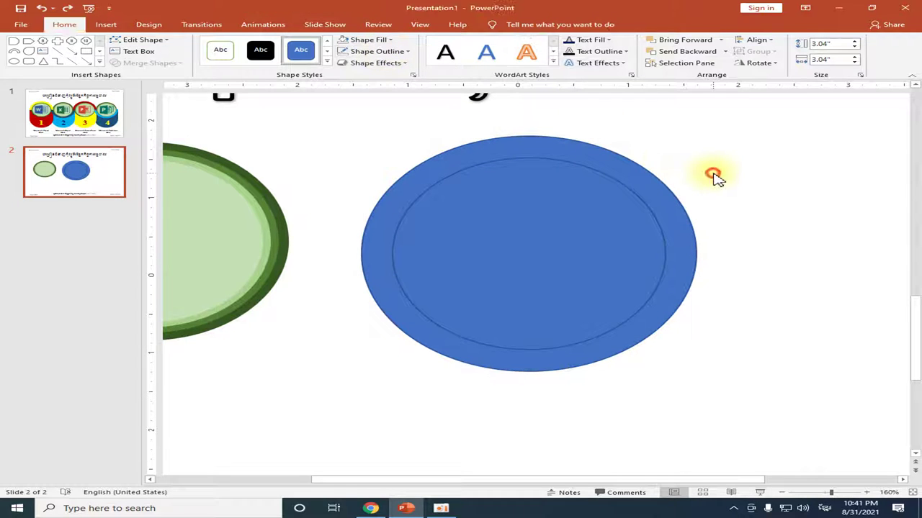
Select the outer and inner blue circles together and group them.
left_click_drag(753, 117, 296, 443)
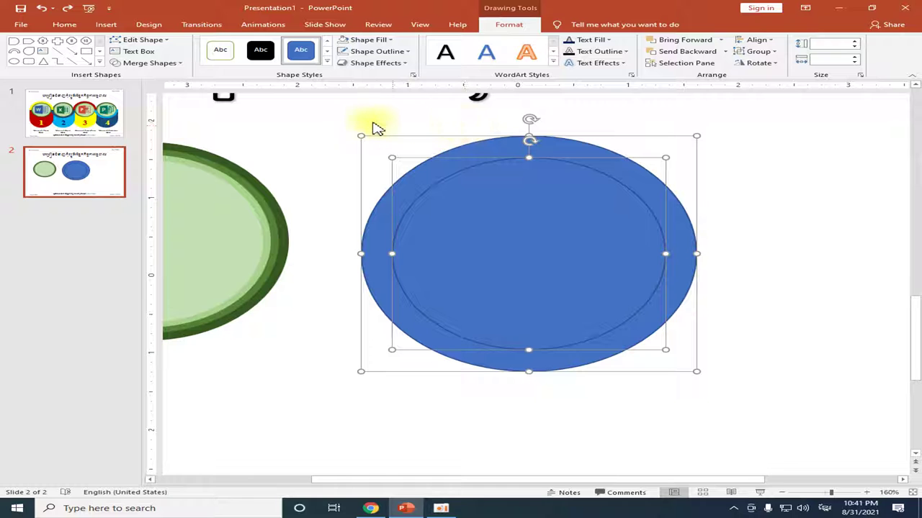
left_click(347, 129)
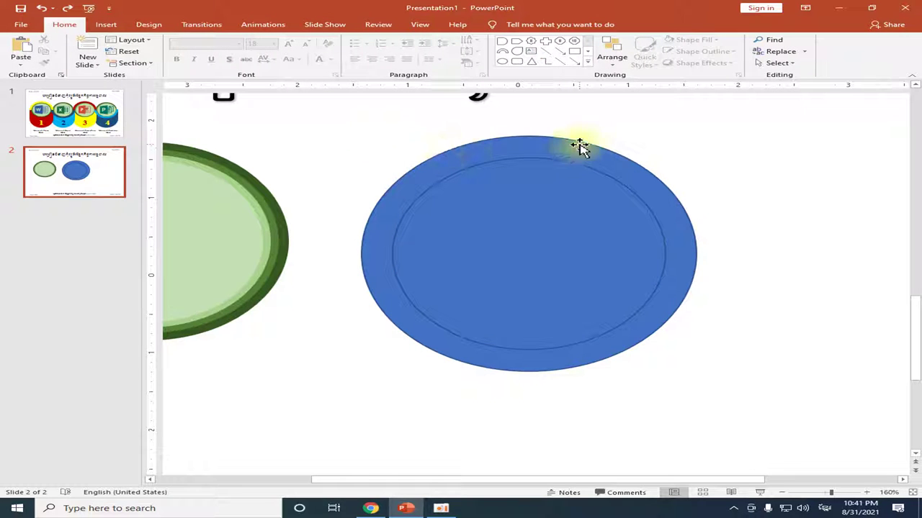
mouse_move(720, 130)
left_mouse_down()
mouse_move(304, 389)
mouse_move(297, 425)
left_mouse_up()
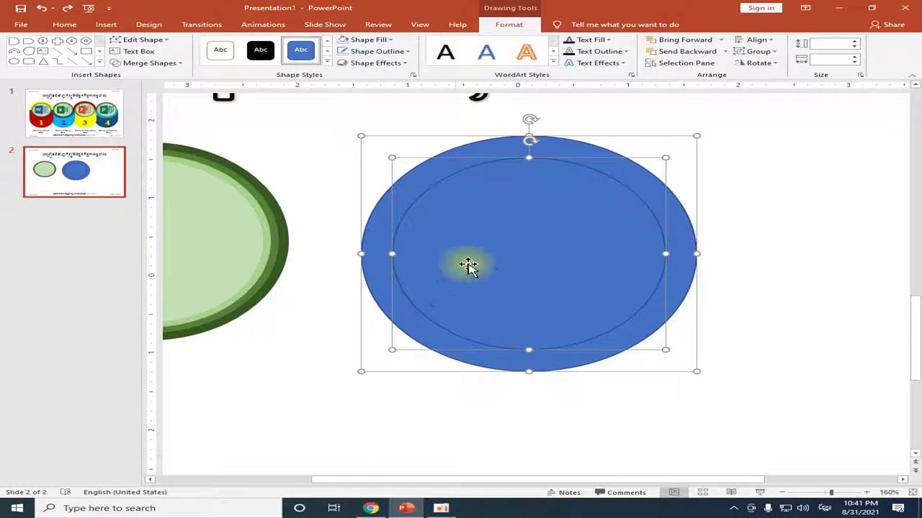
left_click(774, 57)
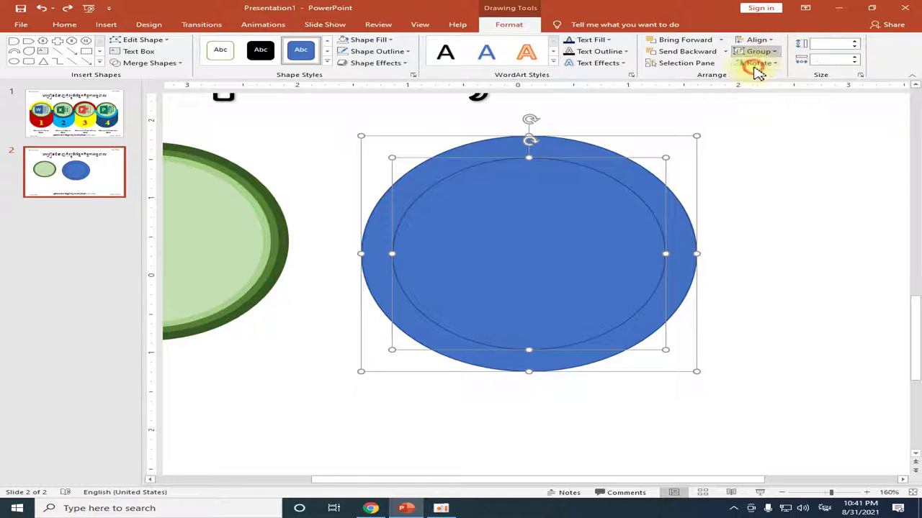
left_click(753, 68)
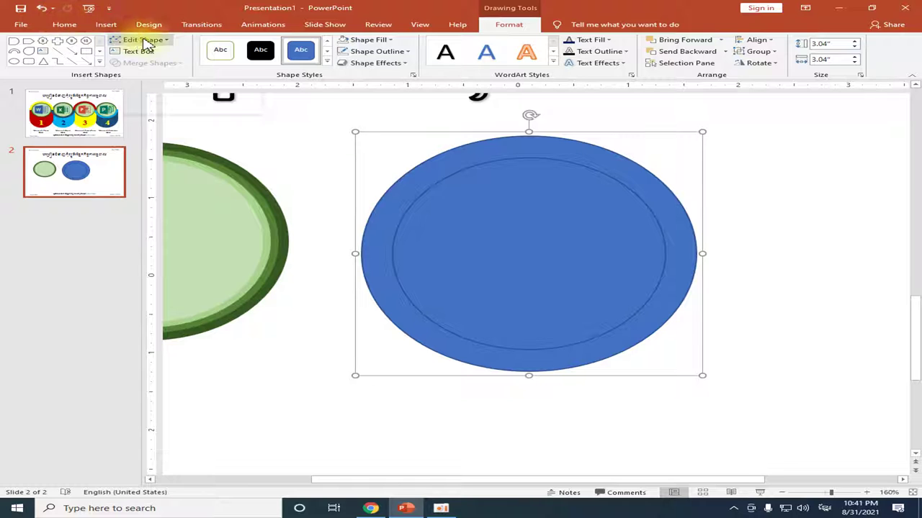
Draw a horizontal line across the middle of the blue circles.
left_click(106, 24)
left_click(229, 57)
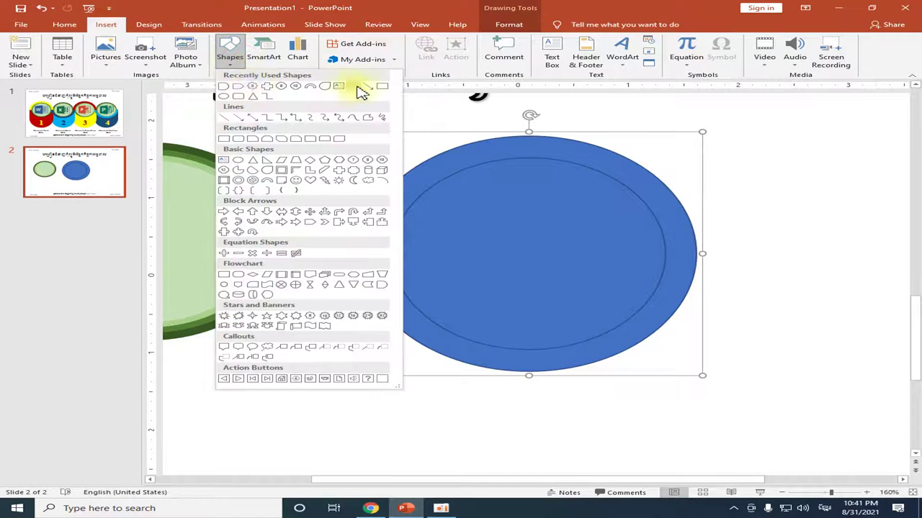
left_click(361, 91)
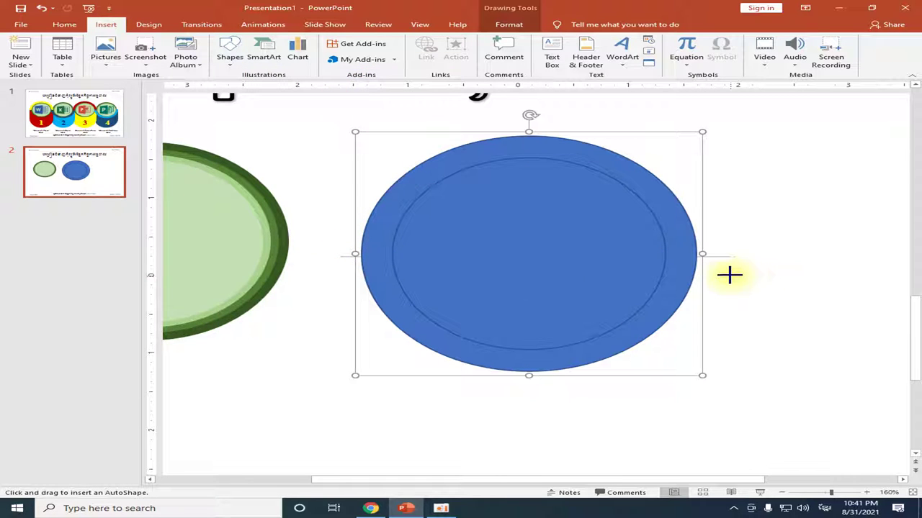
left_click_drag(730, 274, 730, 276)
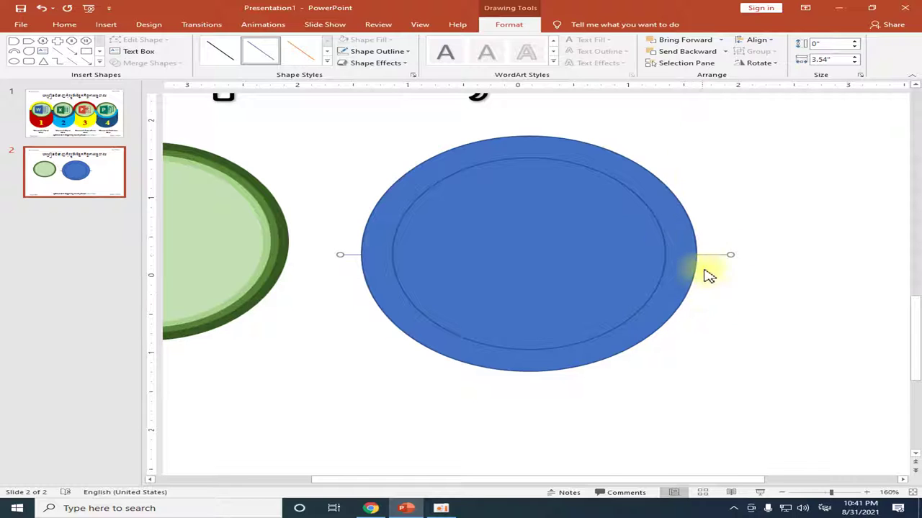
Bring the line in front of the circles and colour it red.
left_click(684, 248)
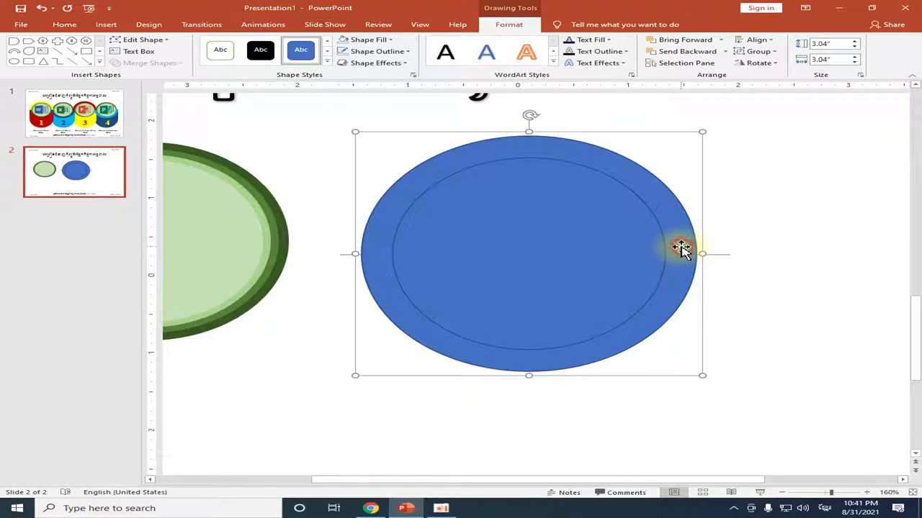
left_click(727, 256)
left_click(726, 51)
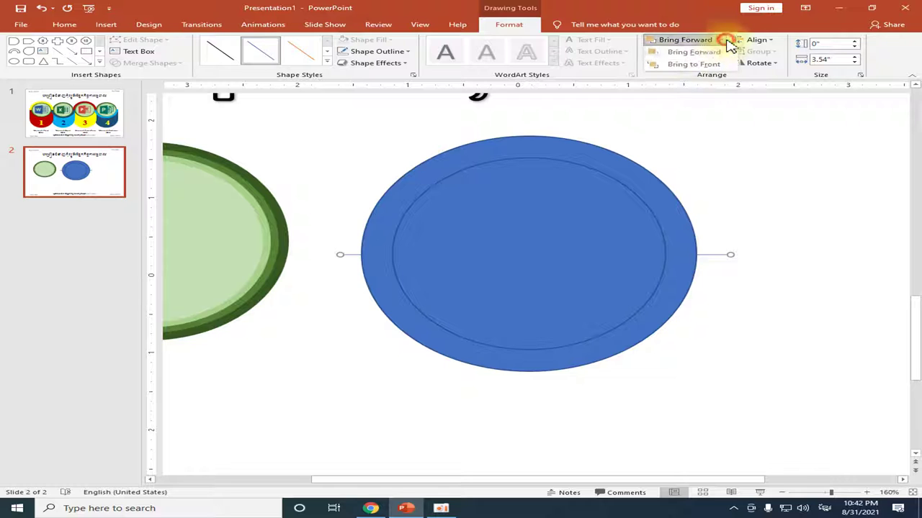
left_click(713, 64)
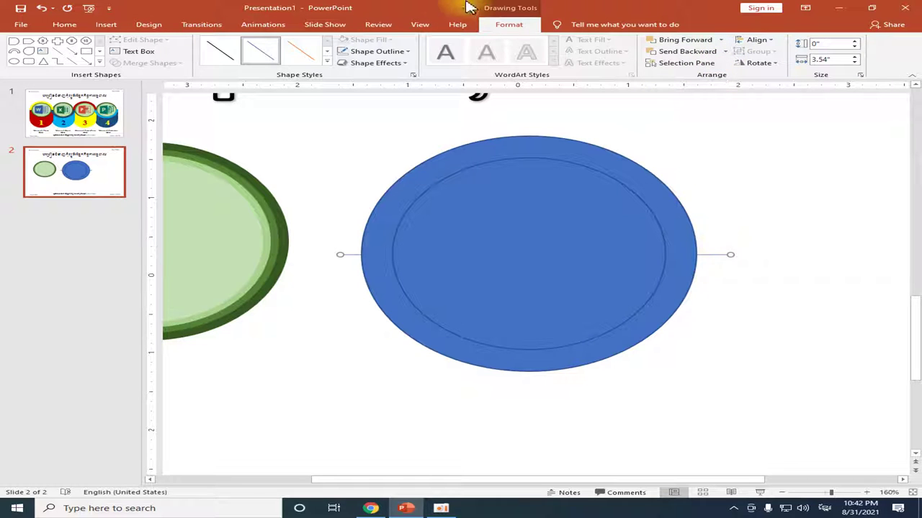
left_click(378, 52)
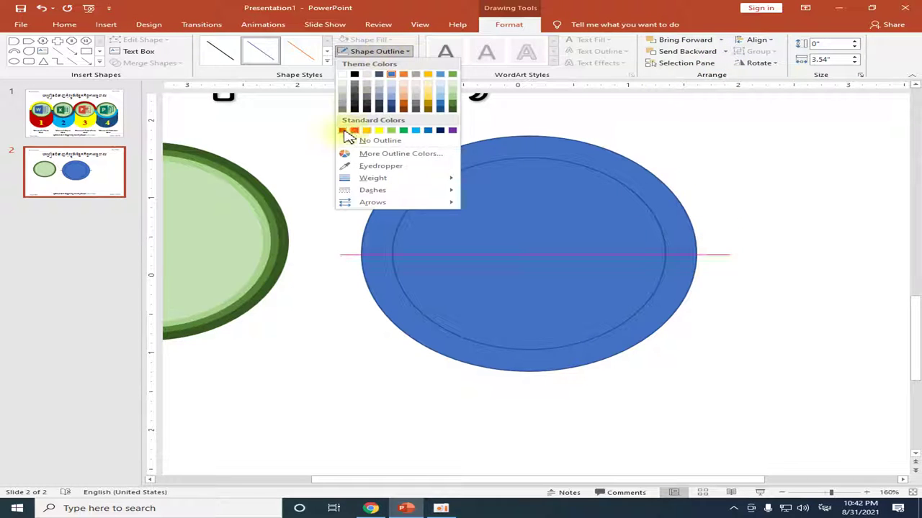
left_click(346, 131)
left_click(634, 230)
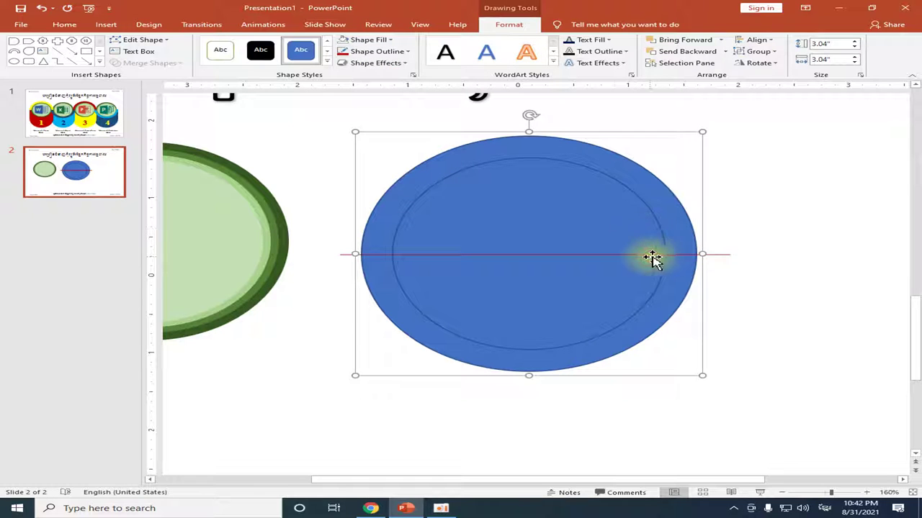
left_click(751, 253)
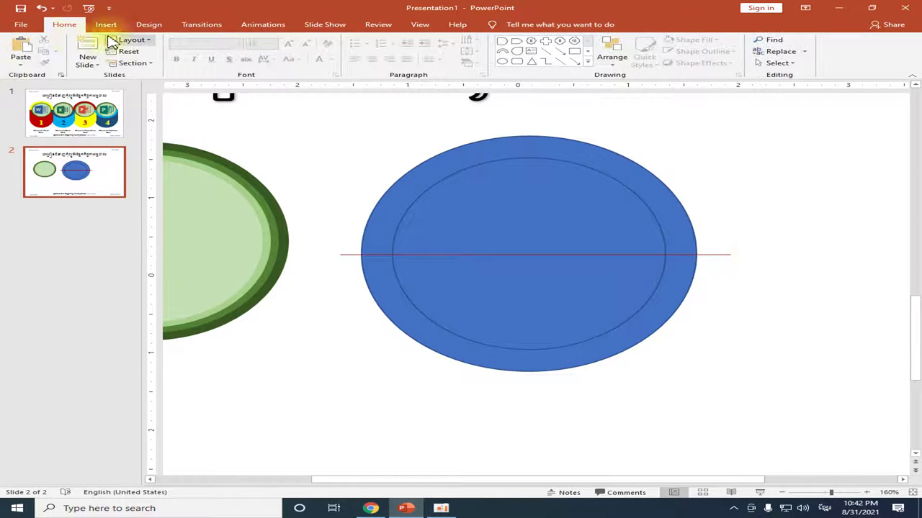
left_click(106, 26)
Draw a 3.43" by 1.74" blue rectangle over the circle above the red line, then view slide 1.
left_click(224, 58)
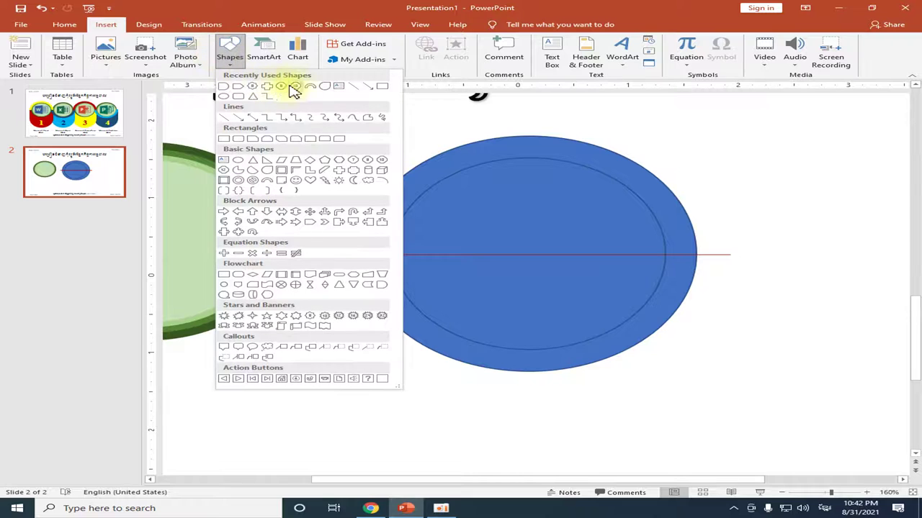
left_click(385, 90)
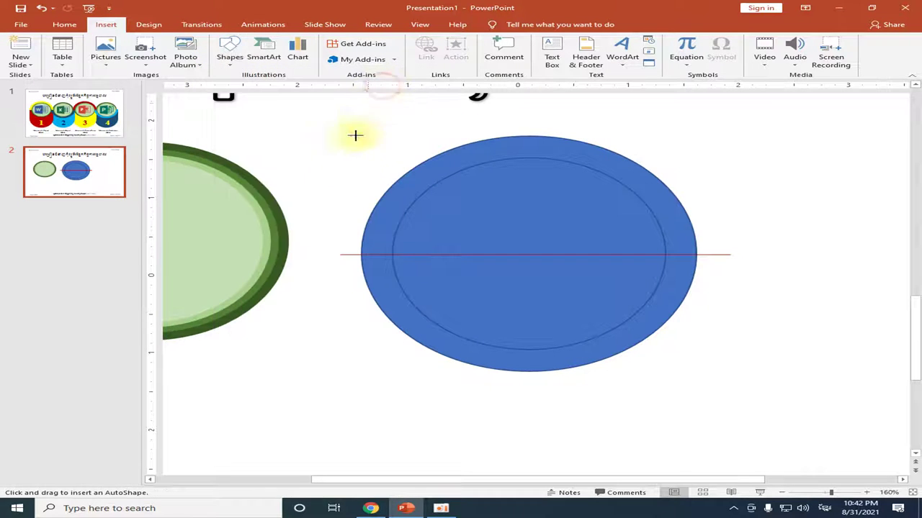
left_click_drag(344, 258, 641, 349)
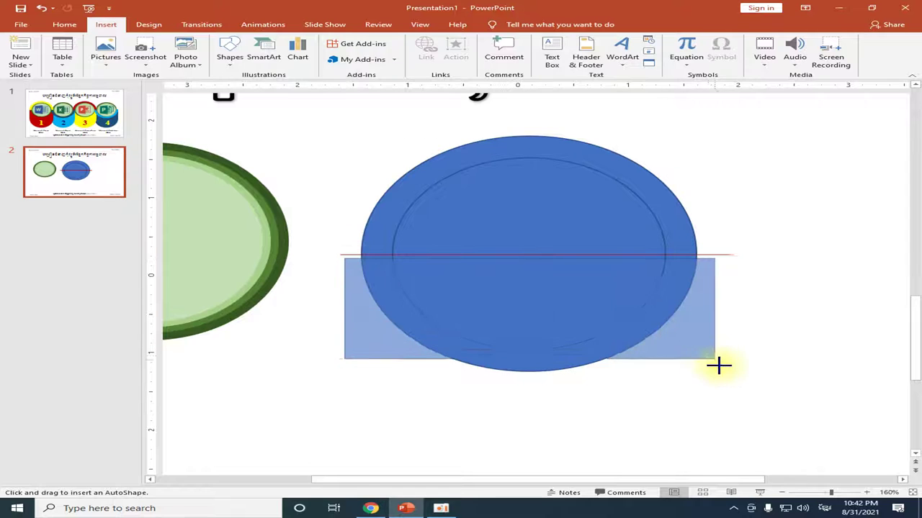
left_click_drag(641, 349, 722, 388)
left_click_drag(609, 329, 605, 192)
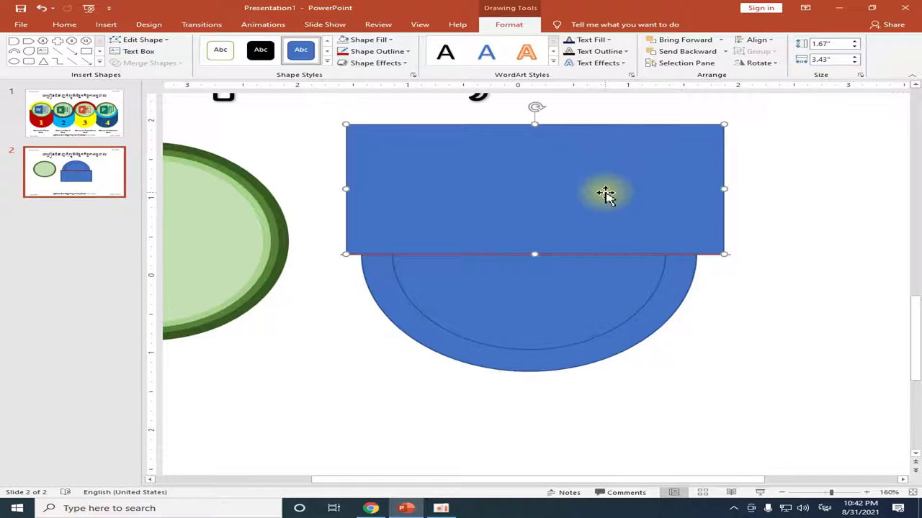
left_click_drag(534, 123, 533, 119)
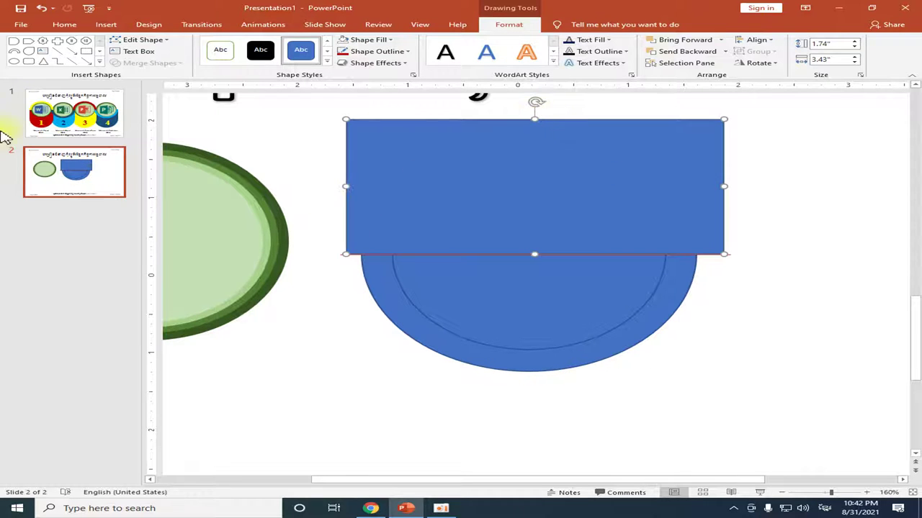
left_click(86, 97)
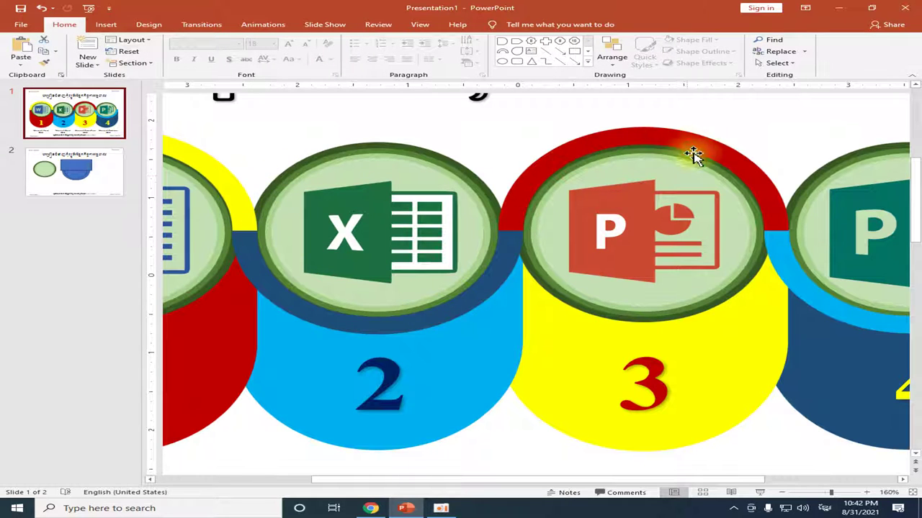
Return to slide 2 and adjust the red line's left end.
left_click(52, 193)
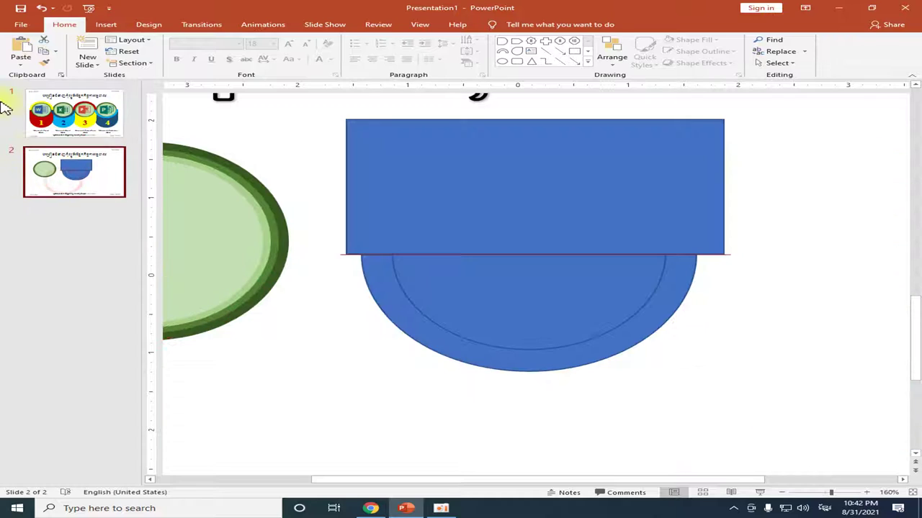
left_click(759, 261)
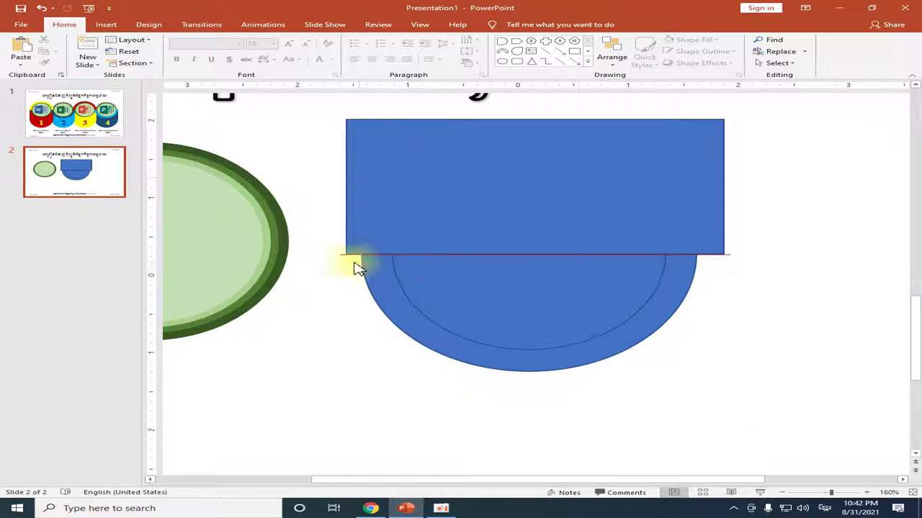
left_click_drag(340, 256, 339, 254)
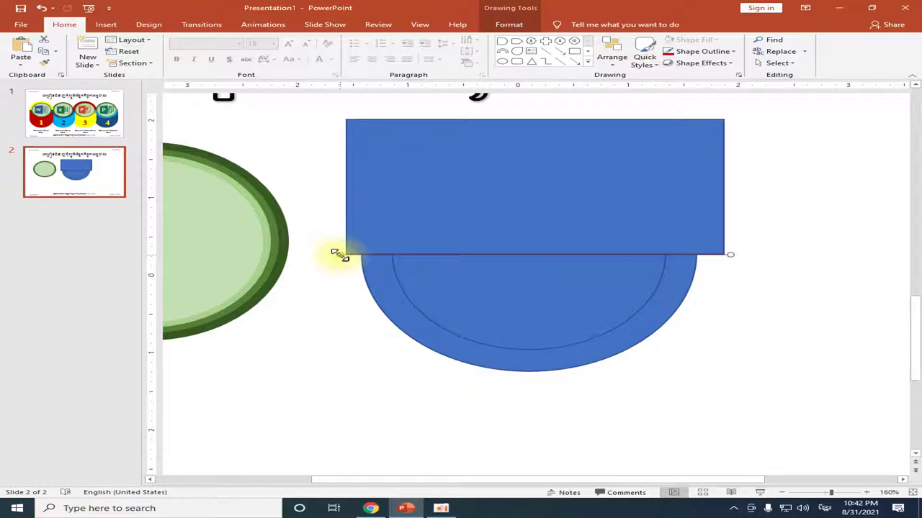
left_click(335, 254)
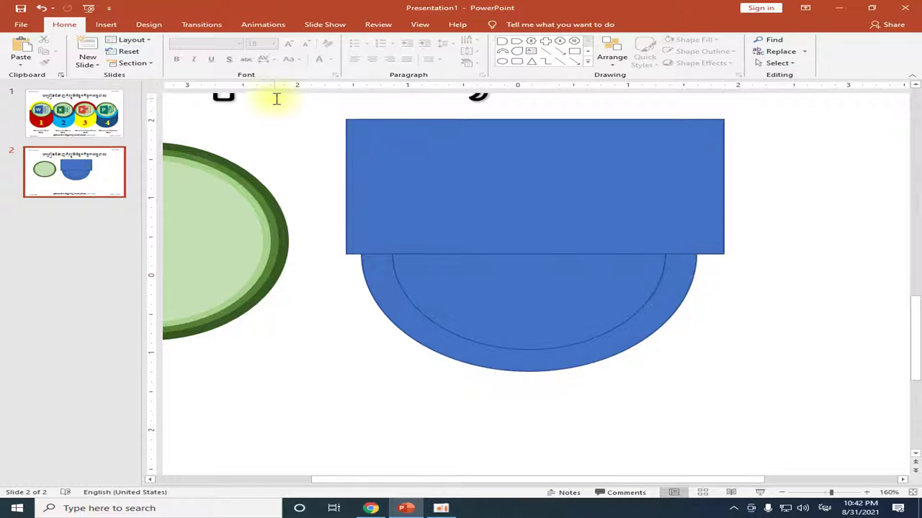
left_click_drag(276, 98, 330, 140)
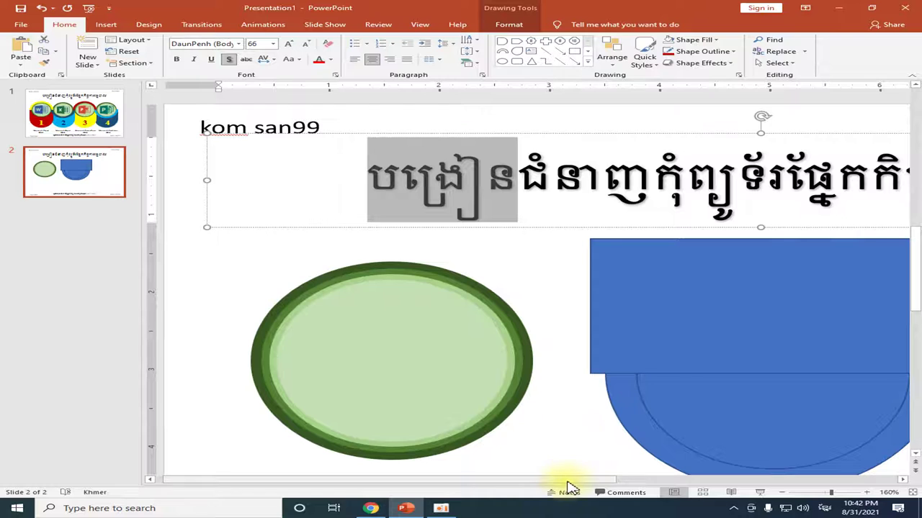
Zoom out and delete the Khmer title text box from slide 2.
left_click_drag(568, 487, 764, 487)
left_click(761, 324)
scroll(738, 281, "down", 1)
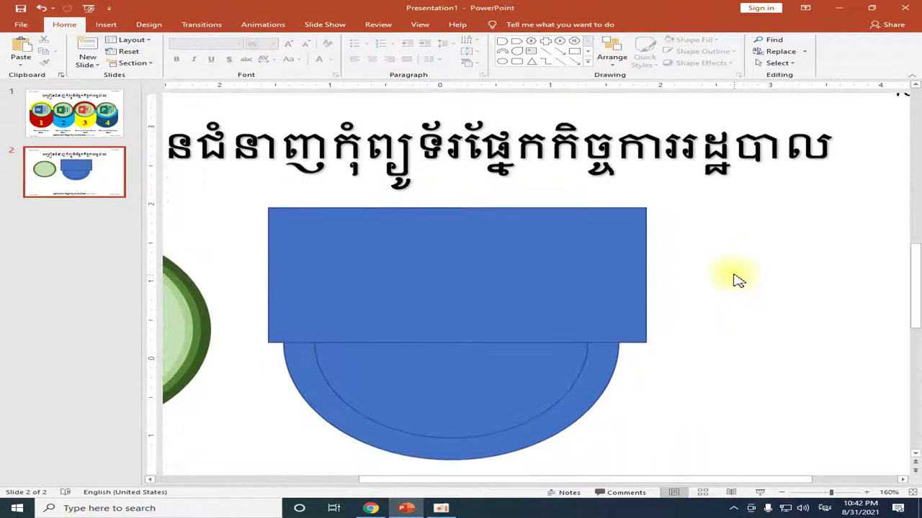
left_click_drag(757, 177, 501, 197)
left_click(708, 218)
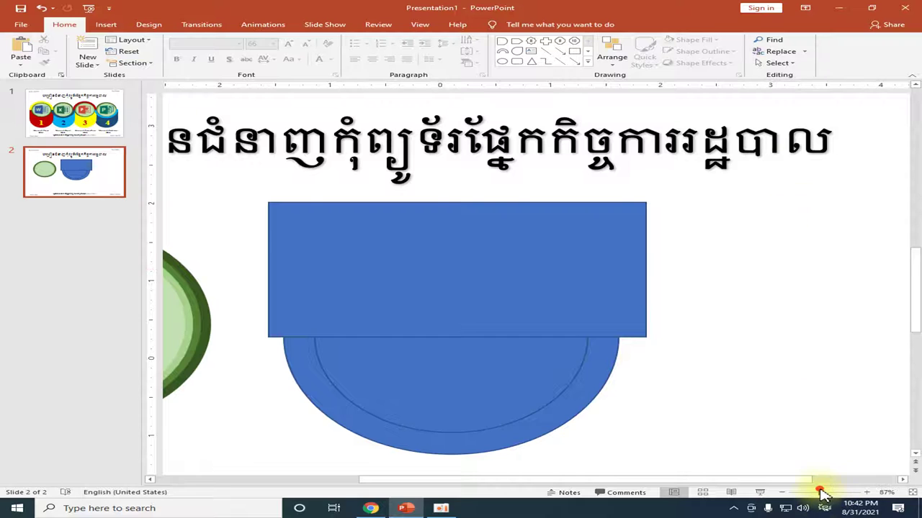
left_click(822, 493)
left_click(724, 173)
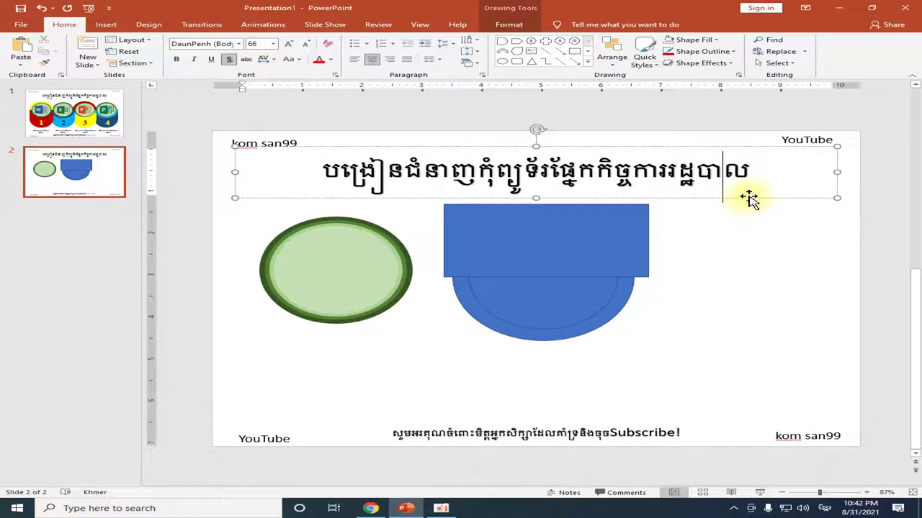
left_click(743, 198)
key("Delete")
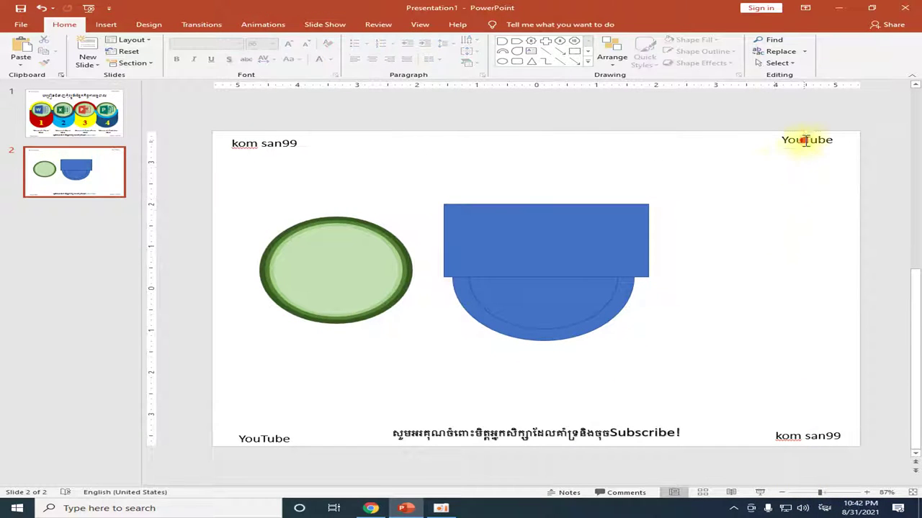
Delete the top-right YouTube label and the top-left corner label.
left_click(798, 148)
key("Delete")
left_click(291, 147)
key("Delete")
left_click_drag(774, 147, 430, 397)
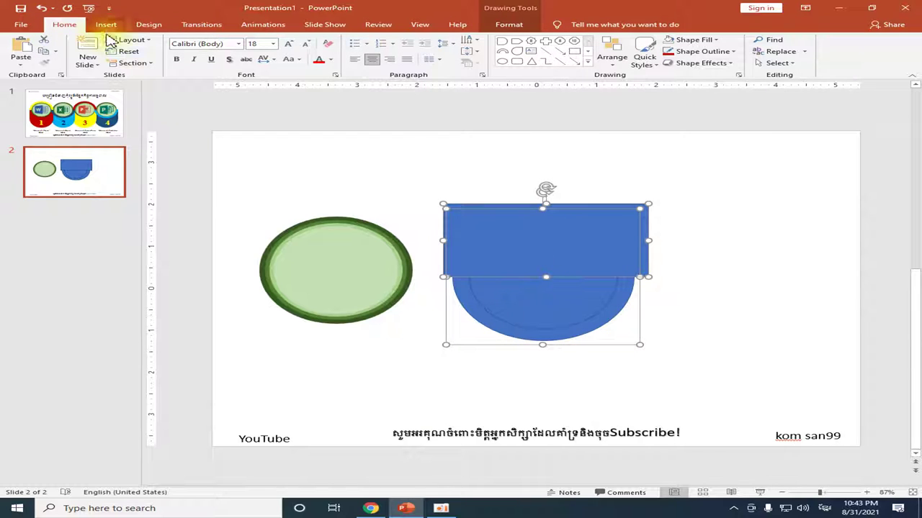
Try the shape editing and grouping options, then undo the accidental blue rectangle move.
left_click(504, 26)
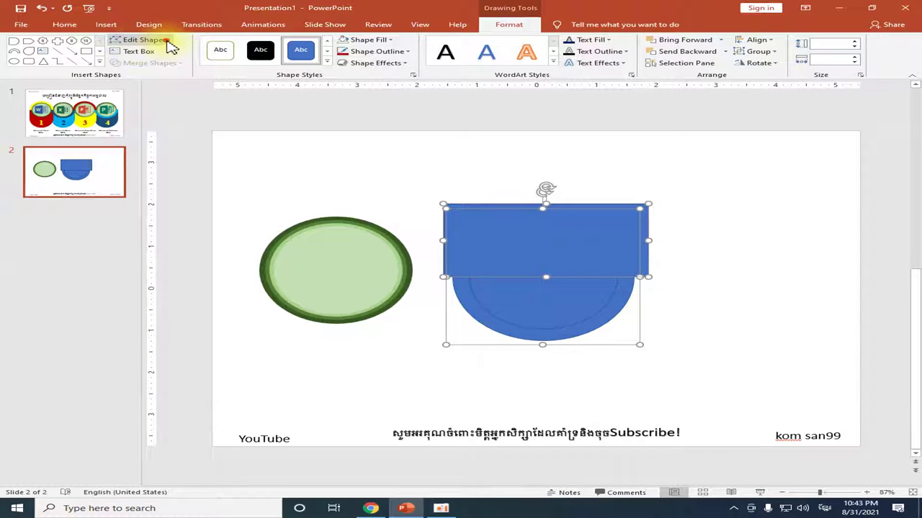
left_click(170, 45)
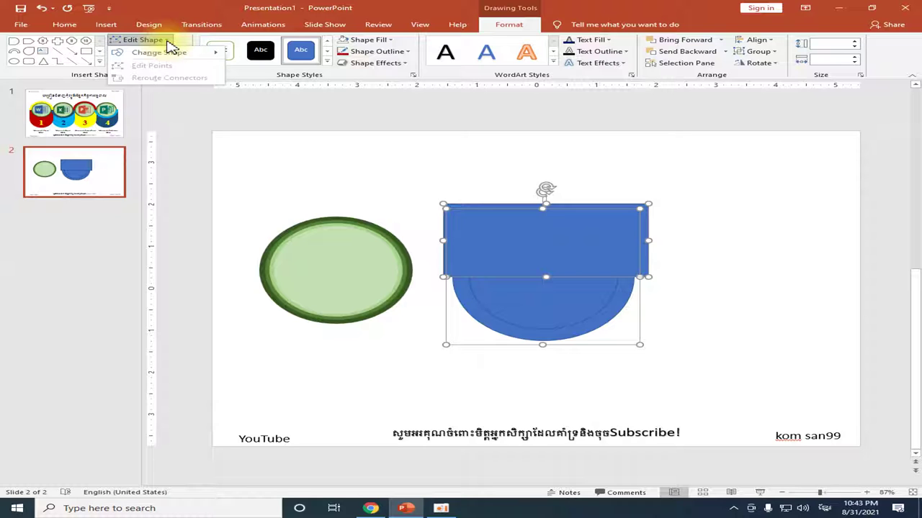
left_click(180, 43)
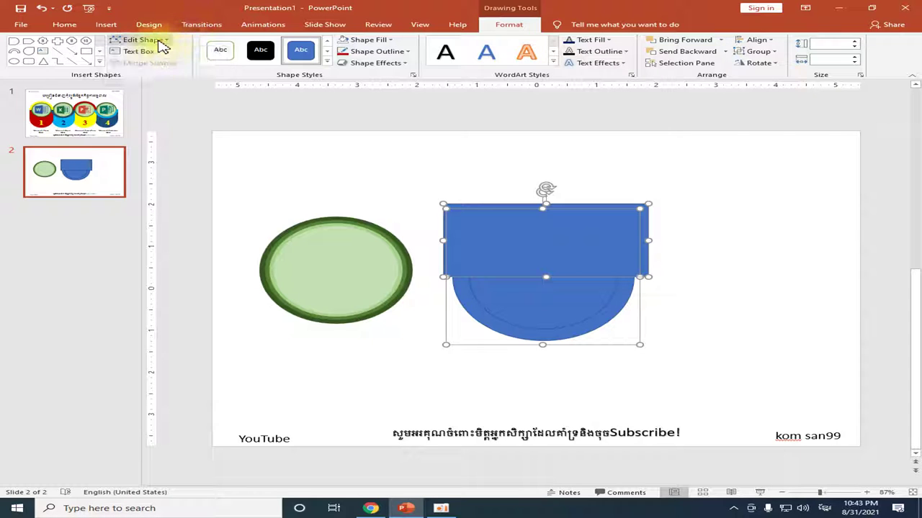
left_click(732, 317)
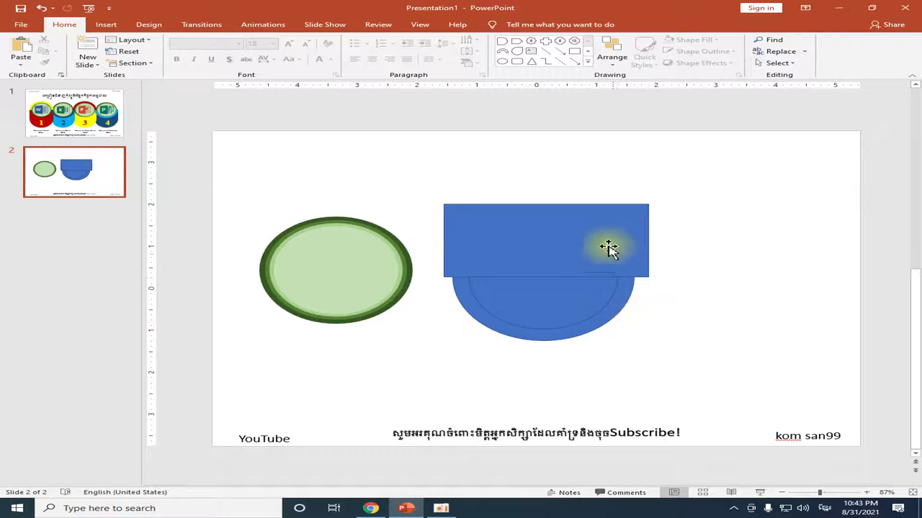
left_click_drag(612, 252, 795, 201)
left_click(562, 288)
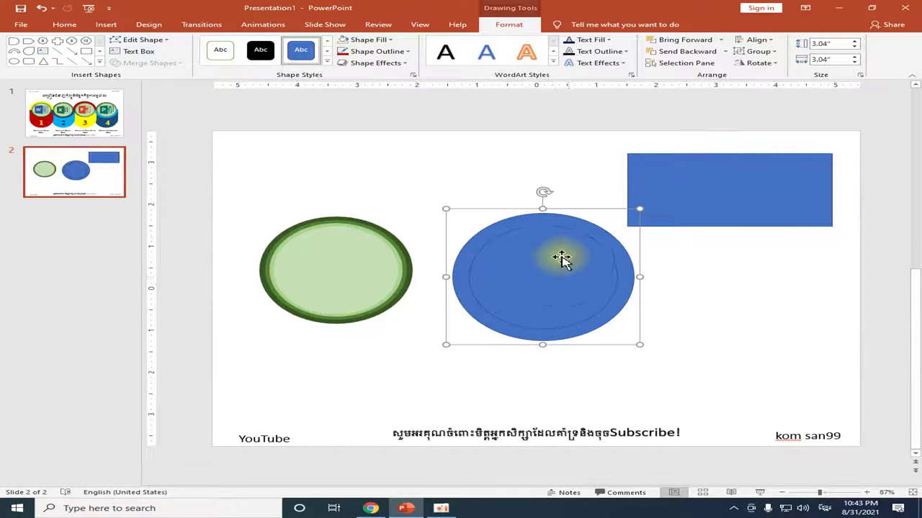
left_click(774, 52)
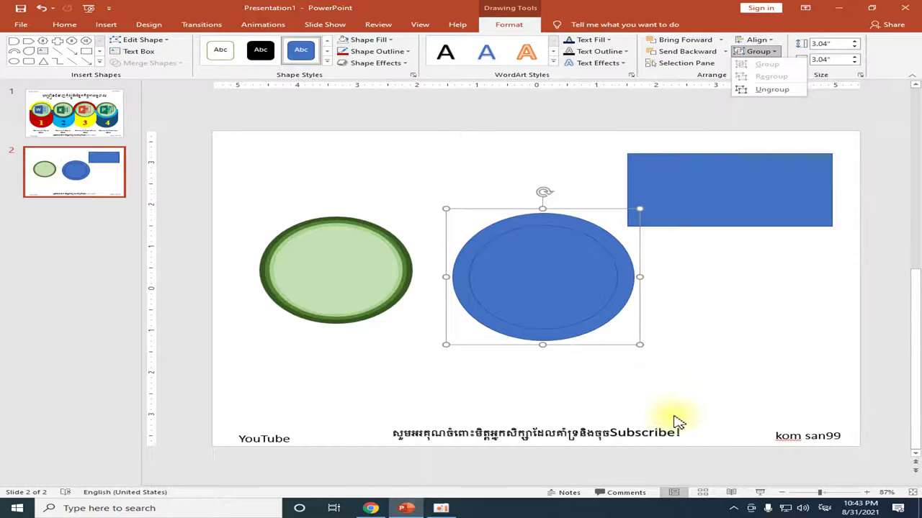
left_click(710, 320)
key("ctrl+z")
left_click(681, 312)
Ungroup the blue circle group into separate shapes.
left_click(625, 304)
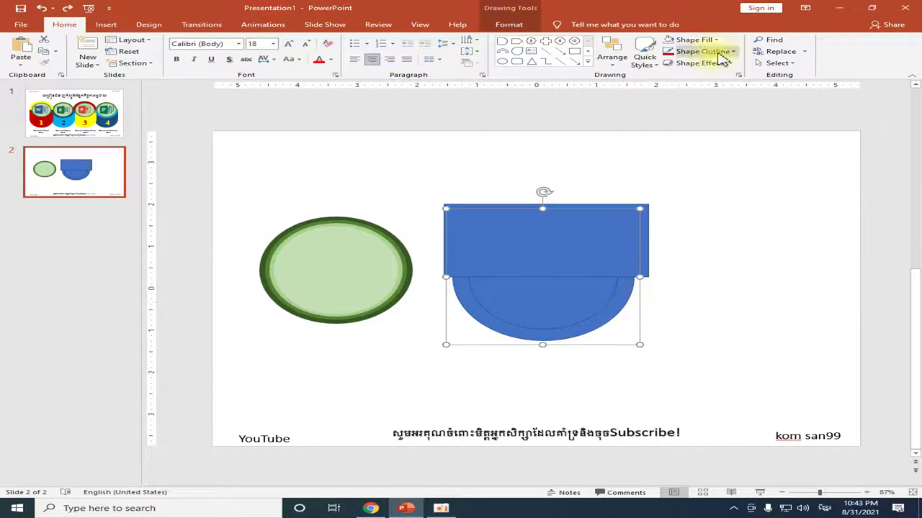
left_click(513, 26)
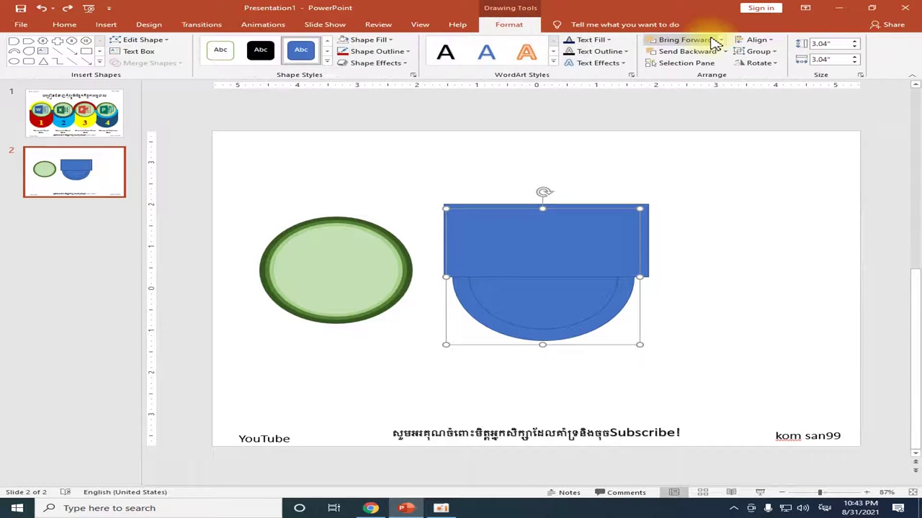
left_click(772, 53)
left_click(767, 93)
left_click(684, 228)
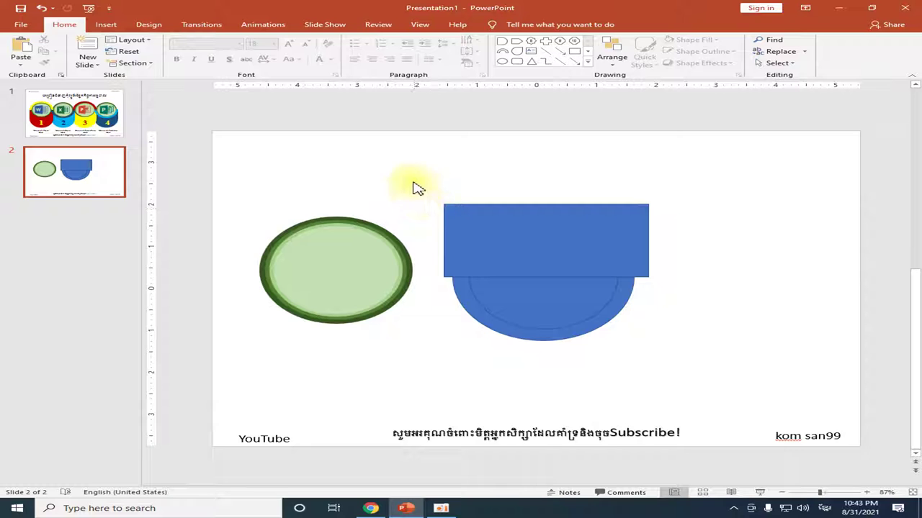
Select the blue rectangle and circle and Subtract them into a blue half-ring arc.
left_click_drag(731, 163, 408, 393)
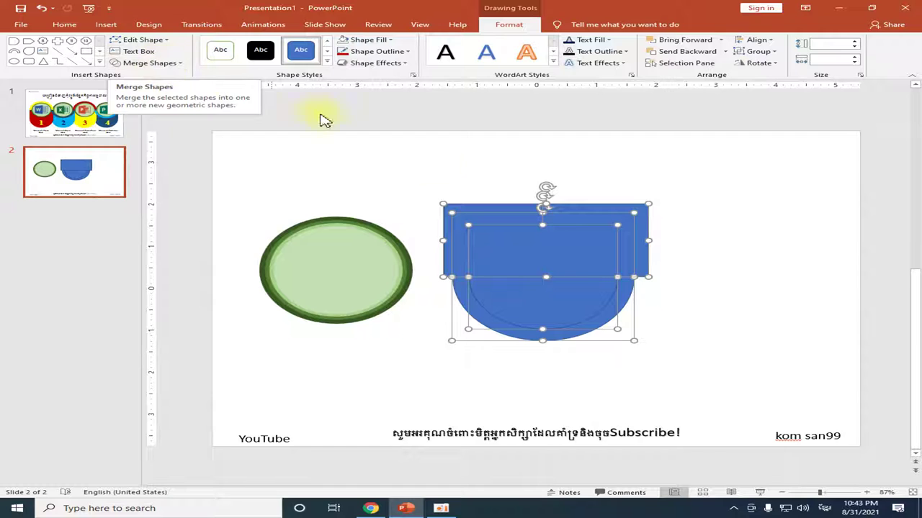
left_click(682, 292)
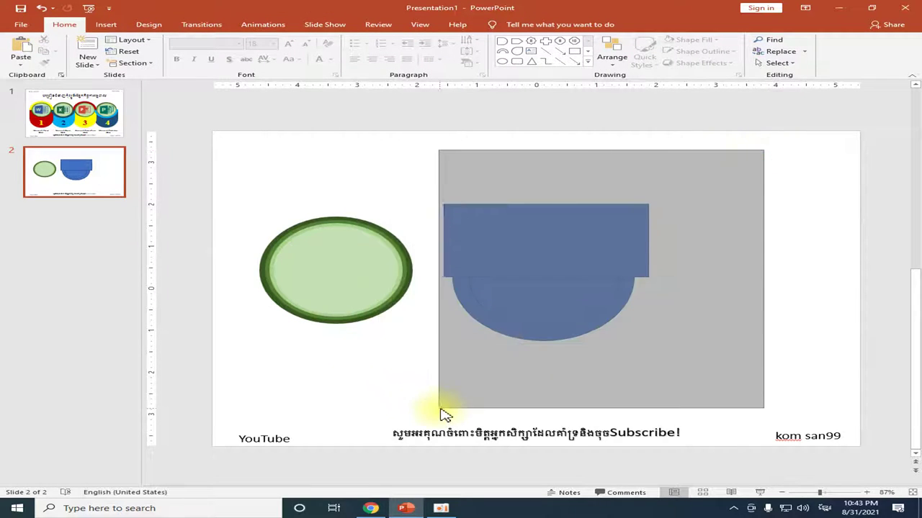
left_click_drag(360, 372, 428, 407)
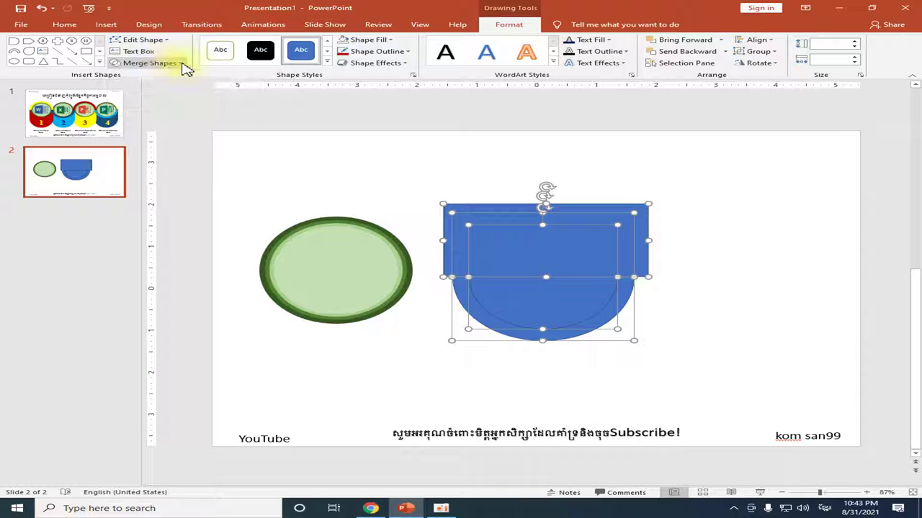
left_click(181, 65)
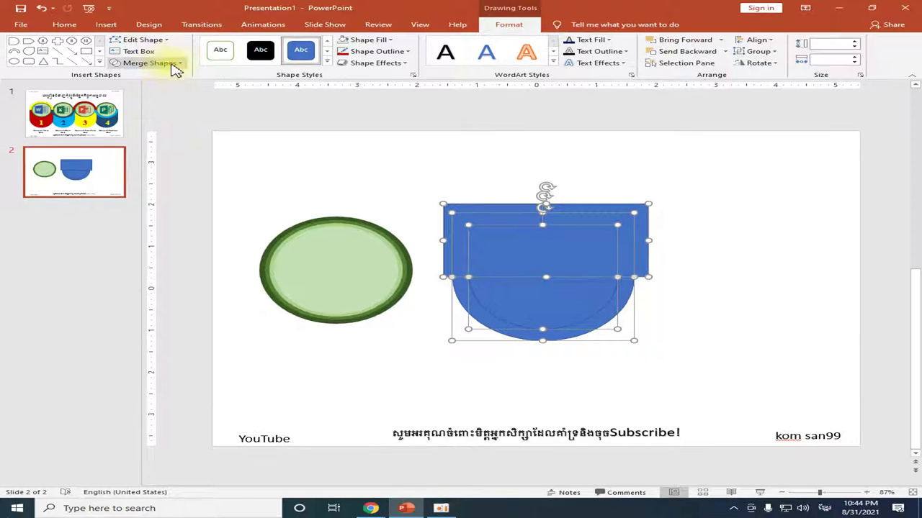
left_click(174, 65)
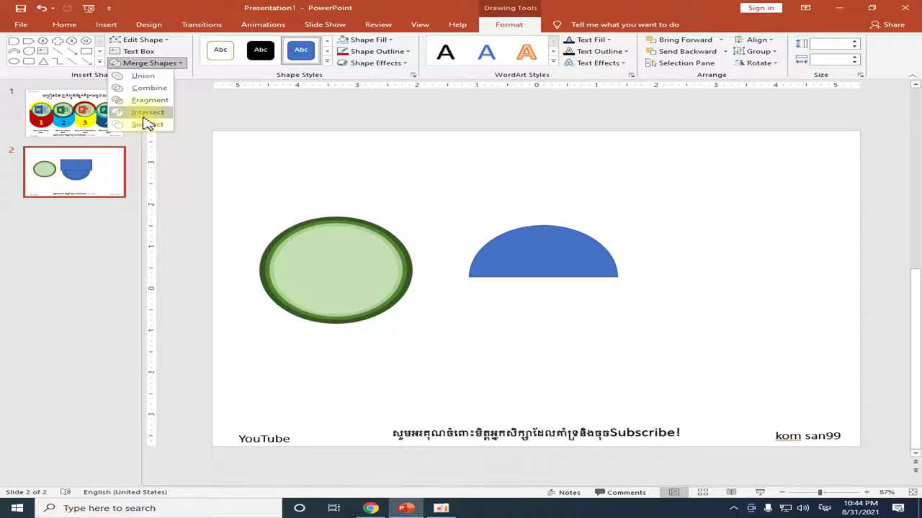
left_click(147, 124)
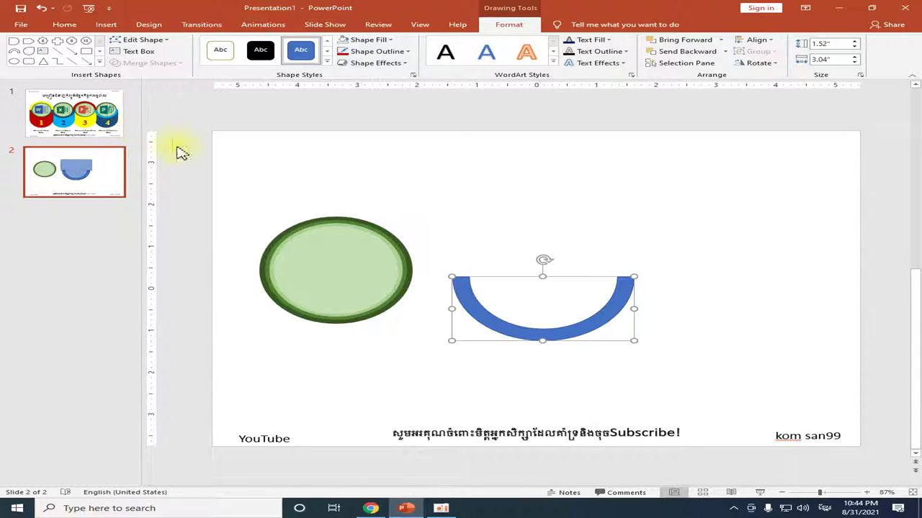
left_click(659, 315)
Flip the blue arc vertically and position it arching over the green circle's top.
mouse_move(559, 330)
left_mouse_down()
mouse_move(349, 332)
mouse_move(354, 325)
left_mouse_up()
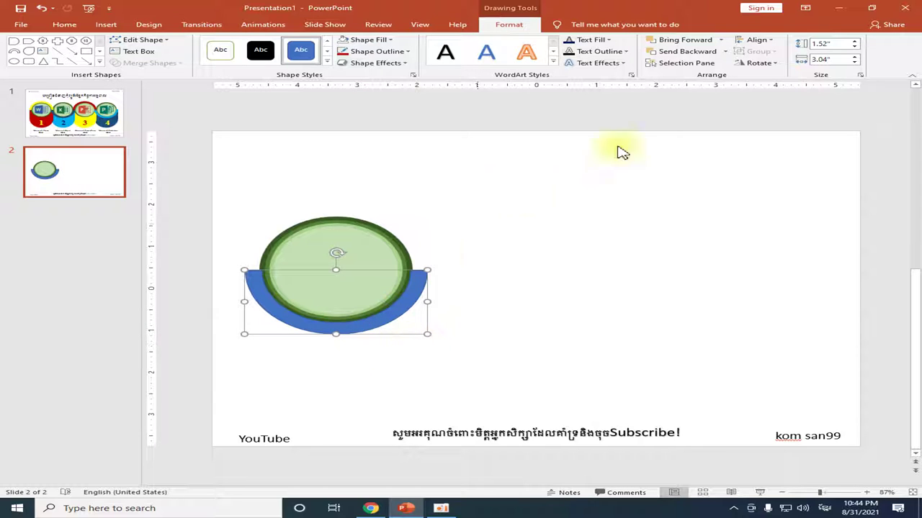
left_click(768, 64)
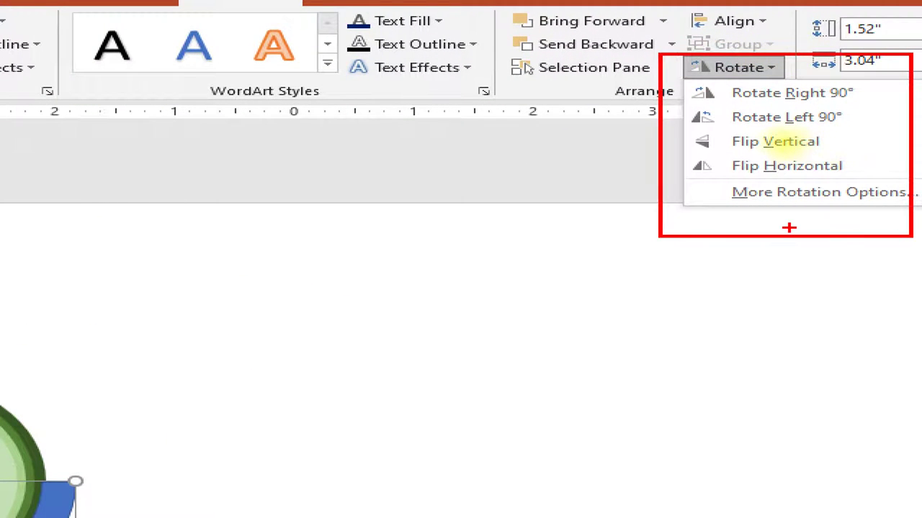
left_click(790, 141)
left_click(768, 62)
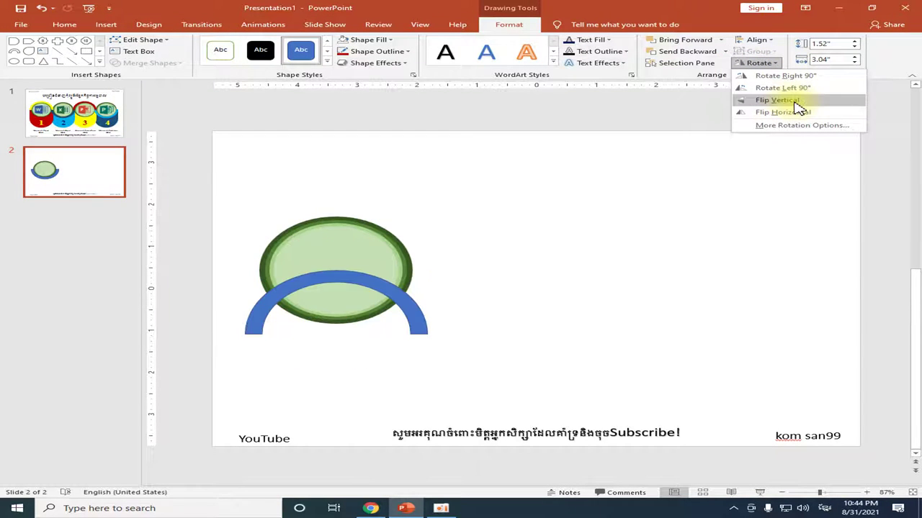
left_click(795, 103)
mouse_move(411, 305)
left_mouse_down()
mouse_move(404, 226)
mouse_move(404, 237)
left_mouse_up()
left_click(453, 302)
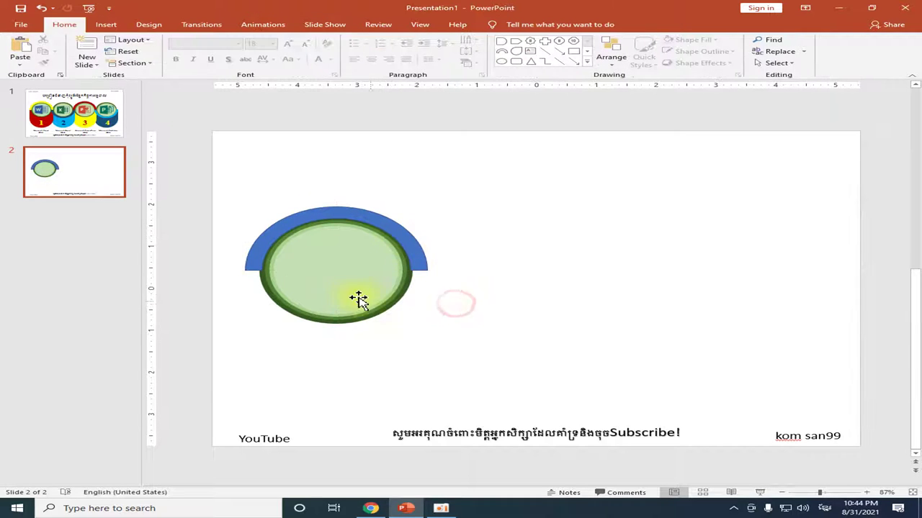
Fill the arc yellow with no outline, matching slide 1's reference design.
left_click(329, 295)
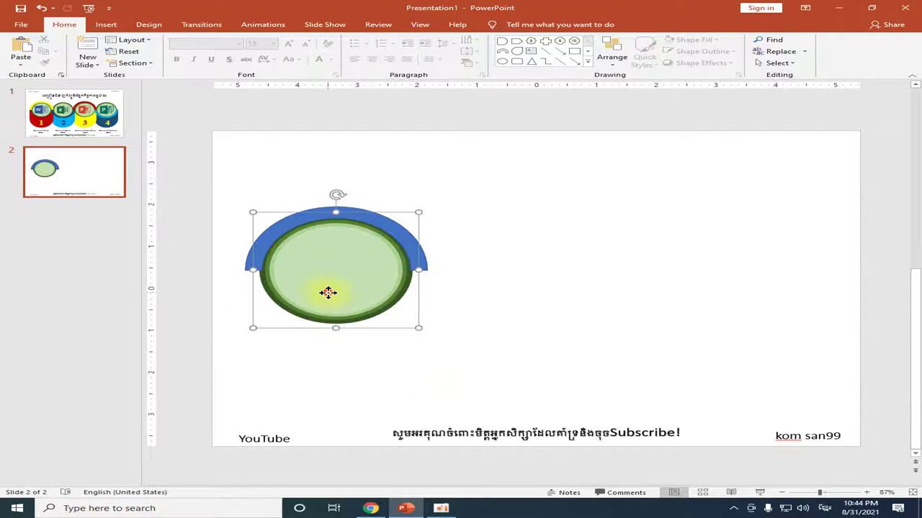
left_click(398, 231)
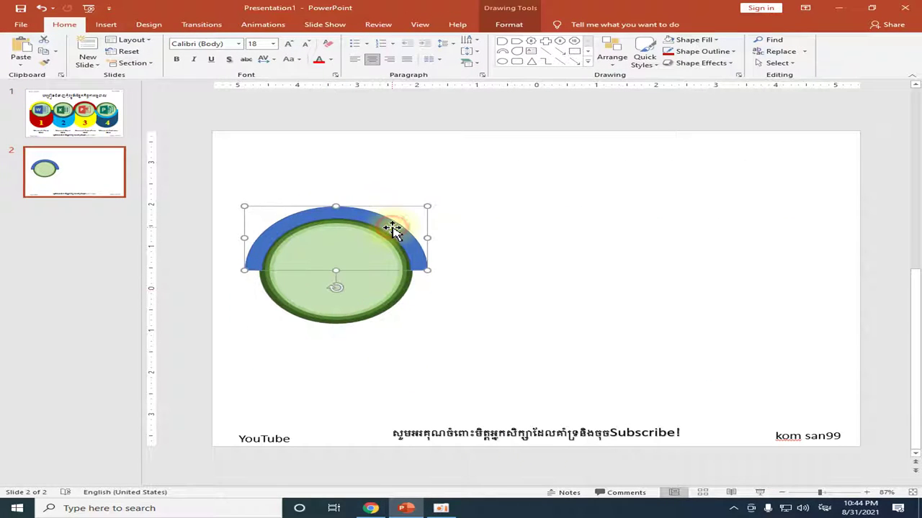
left_click(508, 24)
left_click(49, 128)
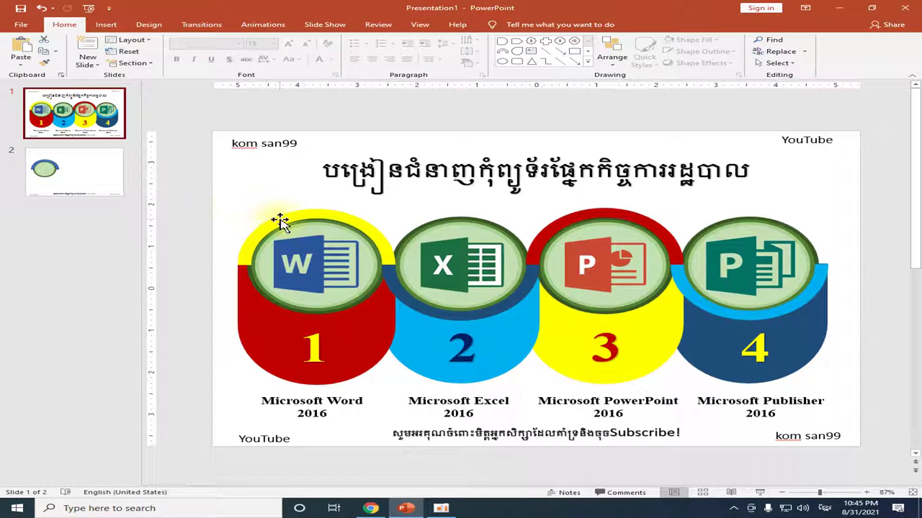
left_click(115, 166)
left_click(372, 214)
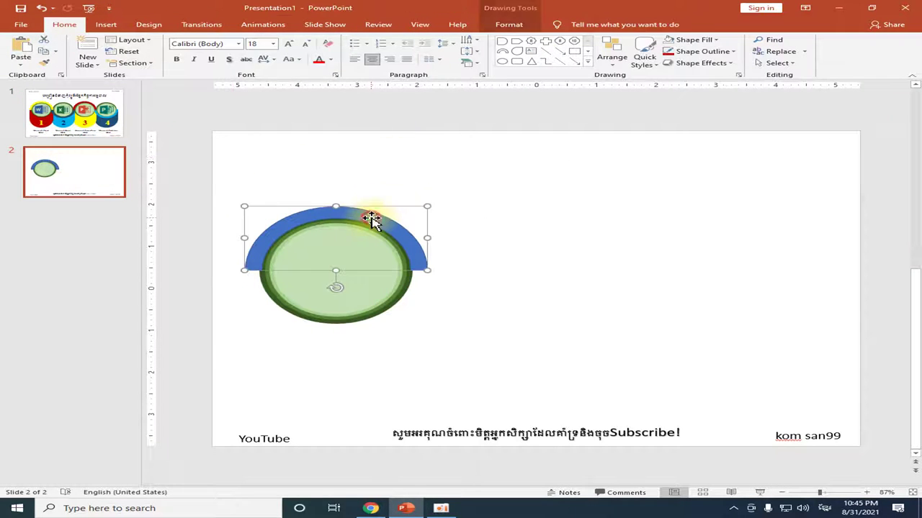
left_click(510, 26)
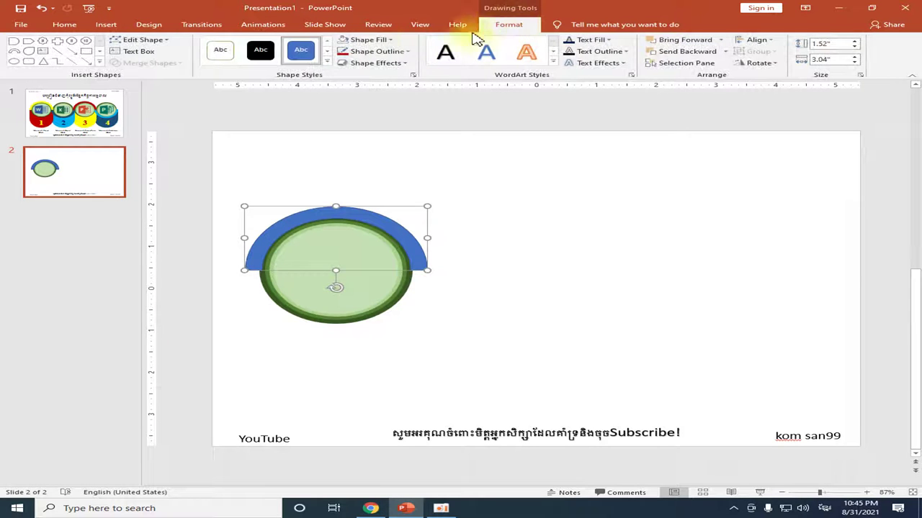
left_click(390, 40)
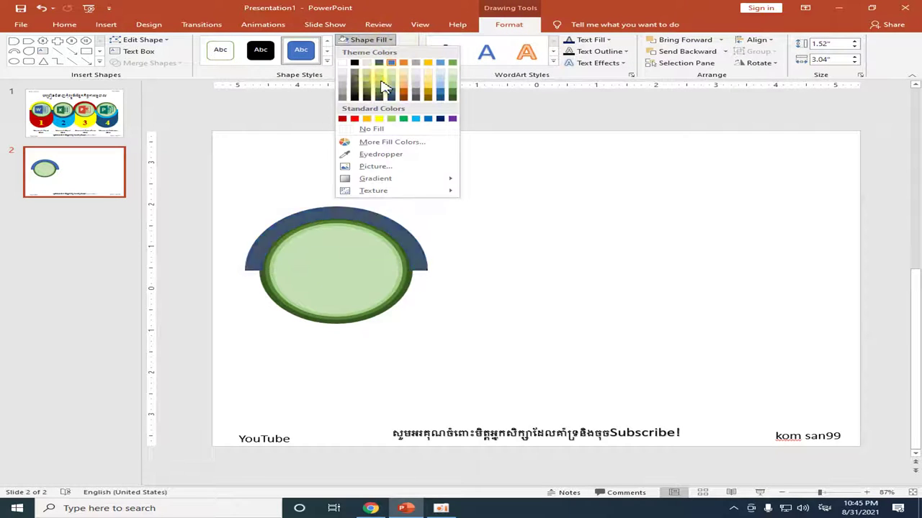
left_click(379, 120)
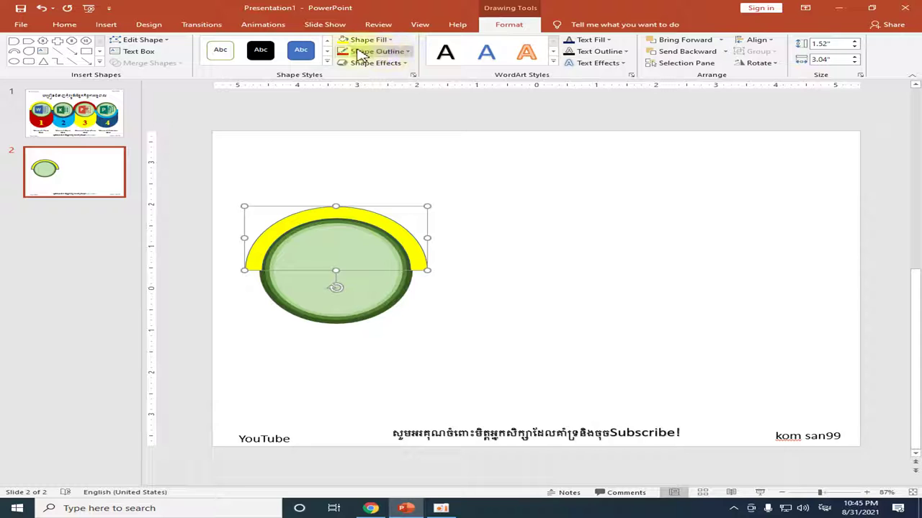
left_click(380, 52)
left_click(377, 140)
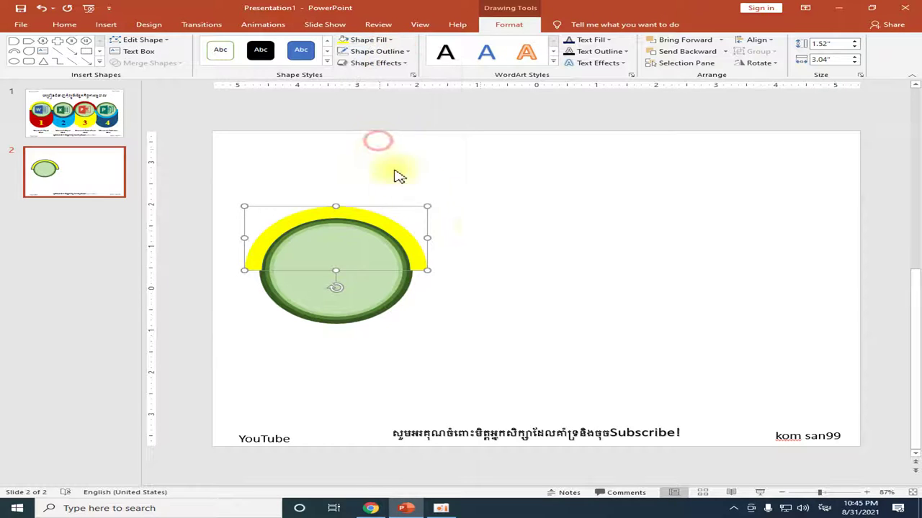
left_click(481, 226)
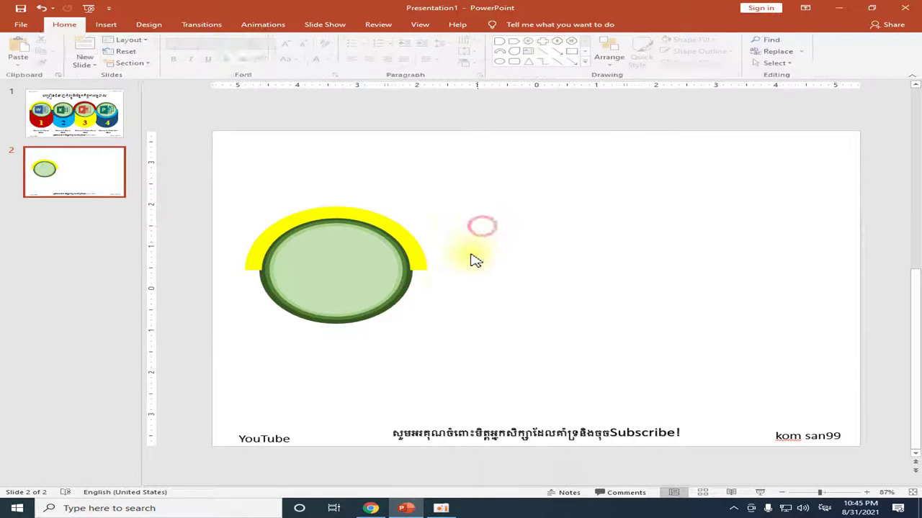
Browse the Bevel shape effects for the yellow arc without applying one.
left_click(352, 217)
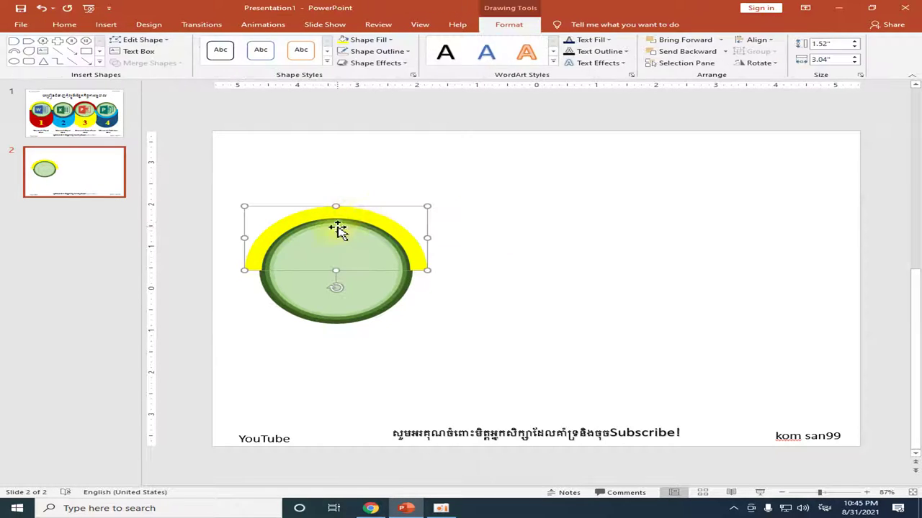
left_click(396, 63)
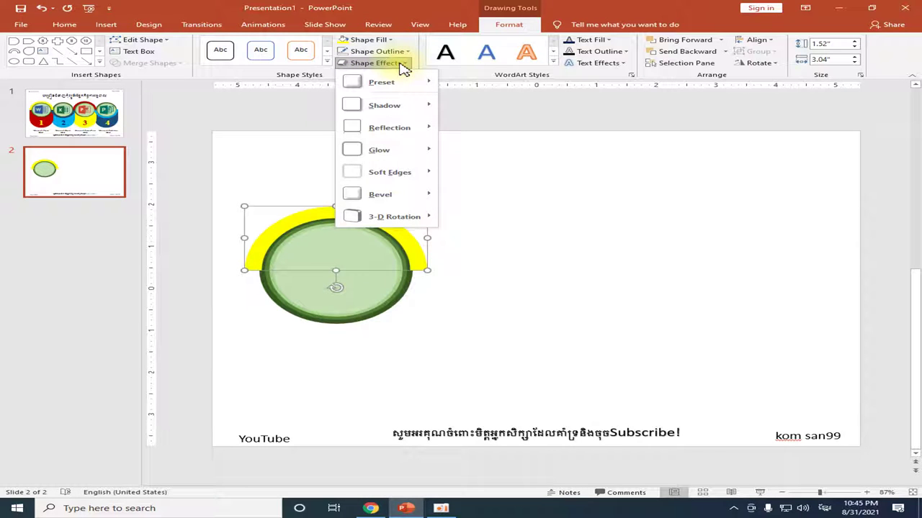
mouse_move(391, 106)
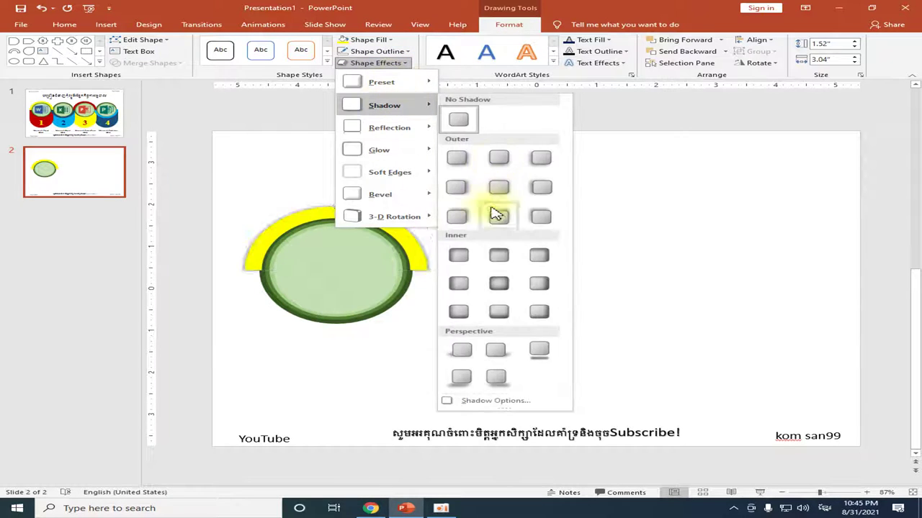
mouse_move(384, 201)
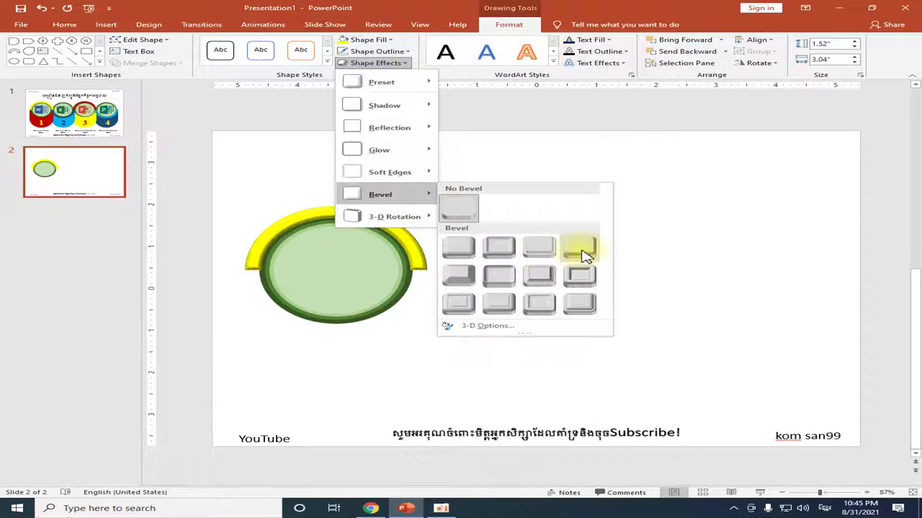
left_click(520, 165)
left_click(494, 252)
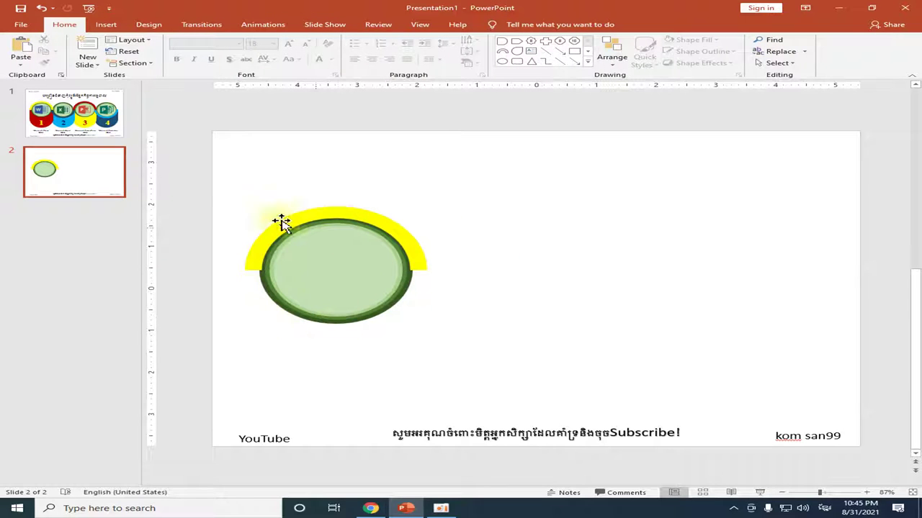
left_click_drag(571, 161, 196, 367)
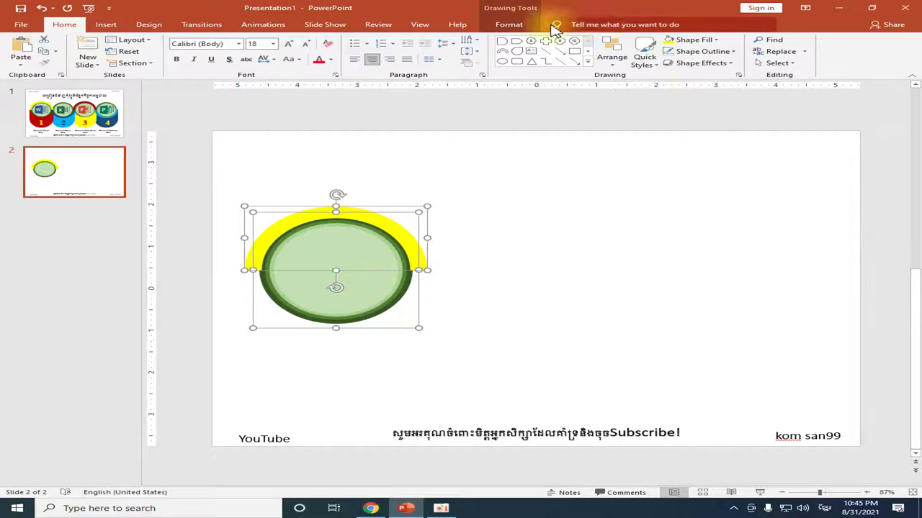
Centre-align the green circle and its yellow arc with each other.
left_click(508, 25)
left_click(769, 42)
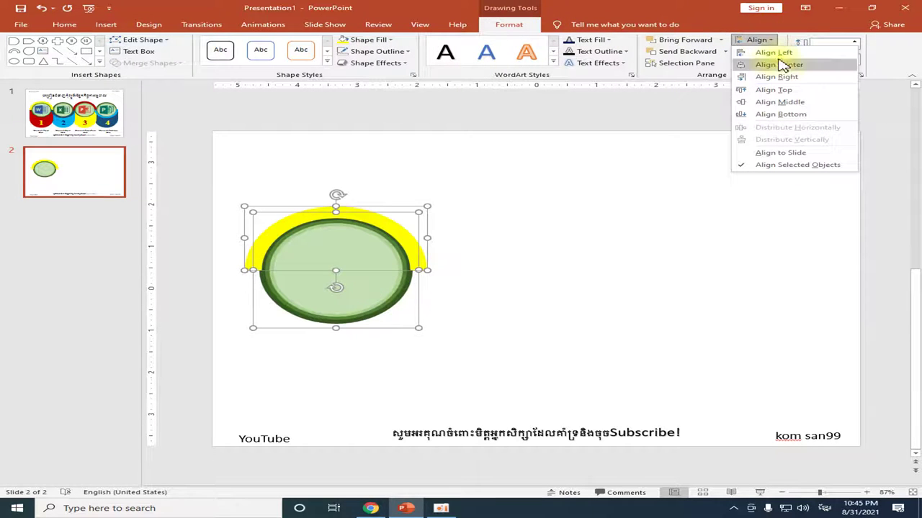
left_click(780, 64)
left_click(769, 42)
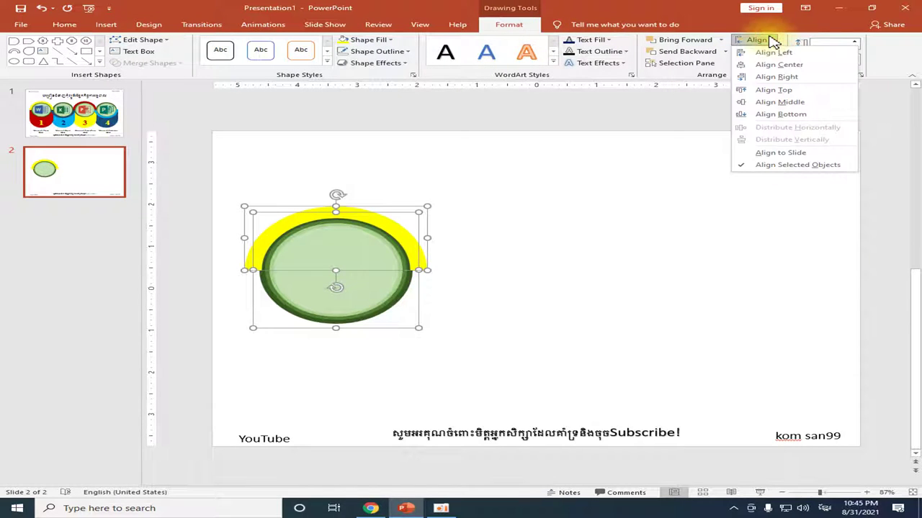
left_click(609, 196)
left_click(454, 266)
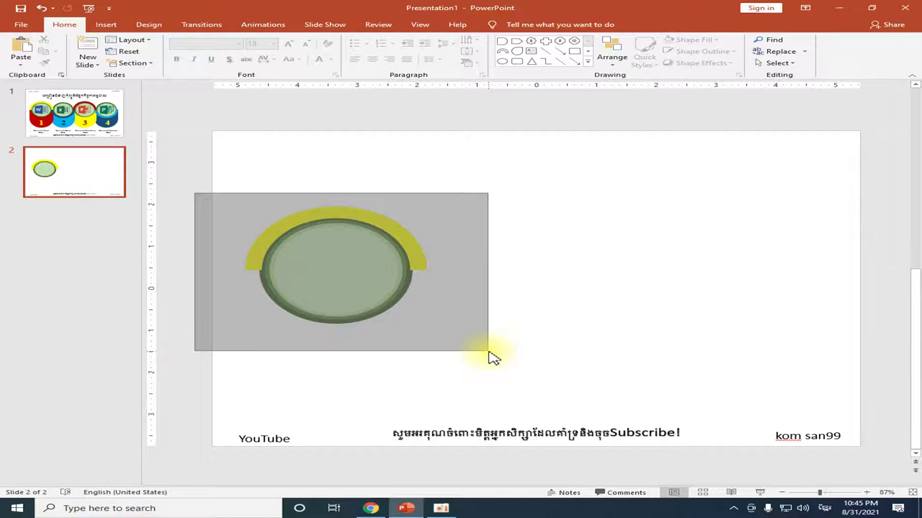
Ctrl-drag a copy of the circle and arc to the right of the original.
left_click_drag(193, 196, 487, 353)
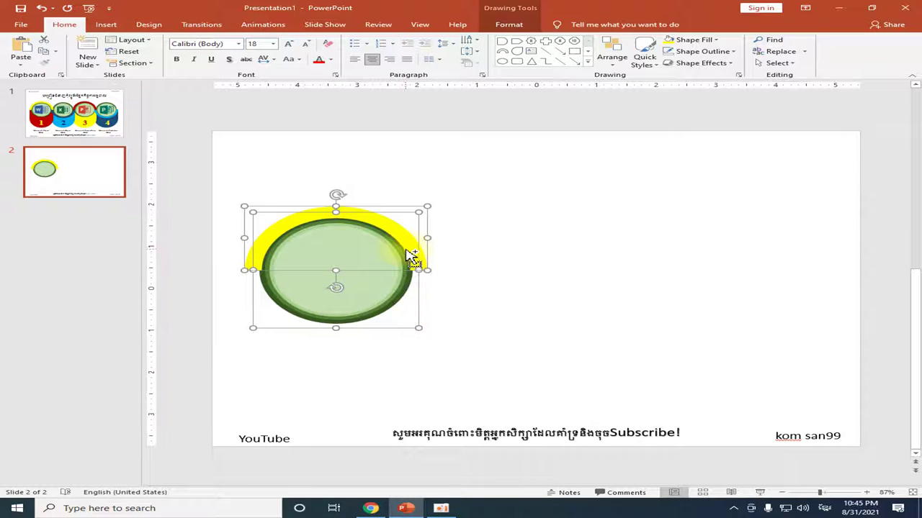
left_click_drag(411, 252, 592, 253)
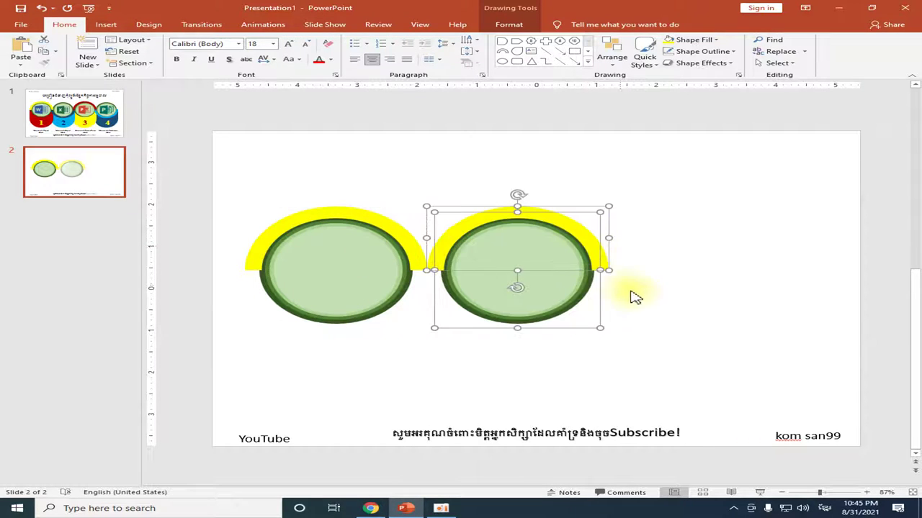
left_click(640, 296)
Flip the right copy's yellow arc vertically and move it beneath the right circle.
left_click(489, 217)
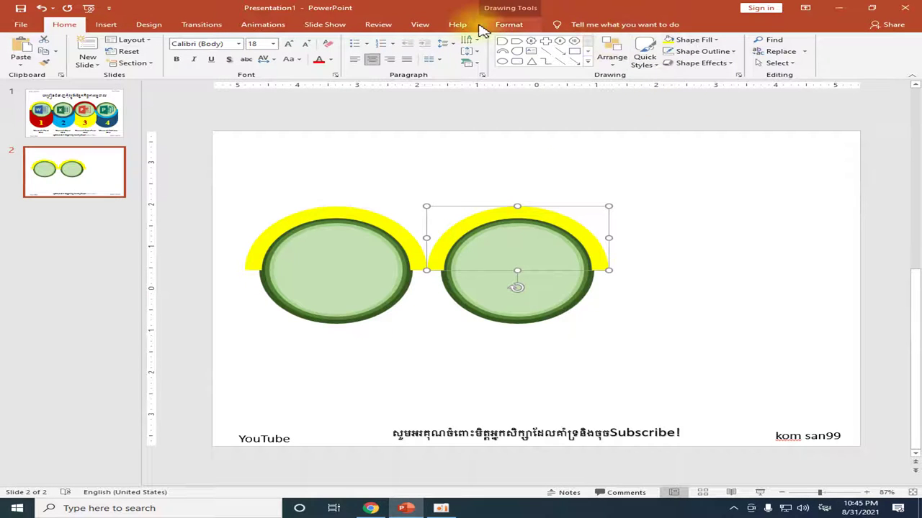
left_click(508, 25)
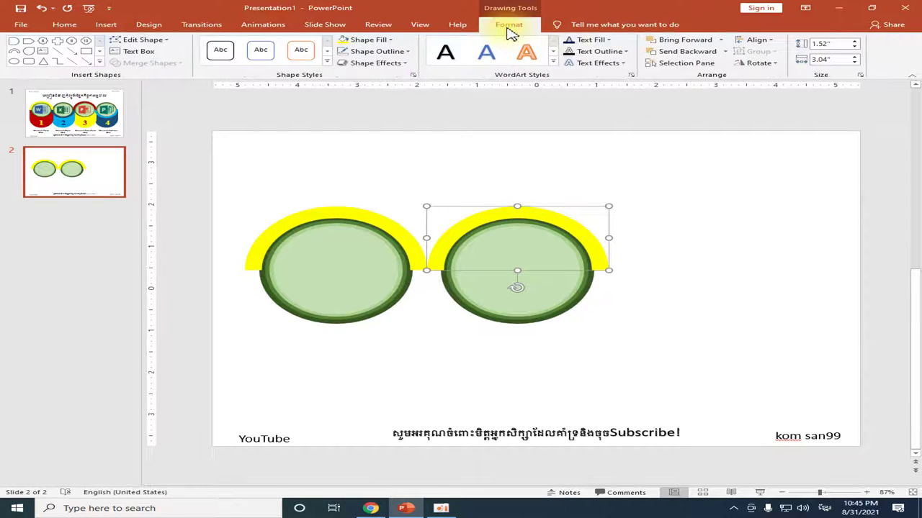
left_click(779, 66)
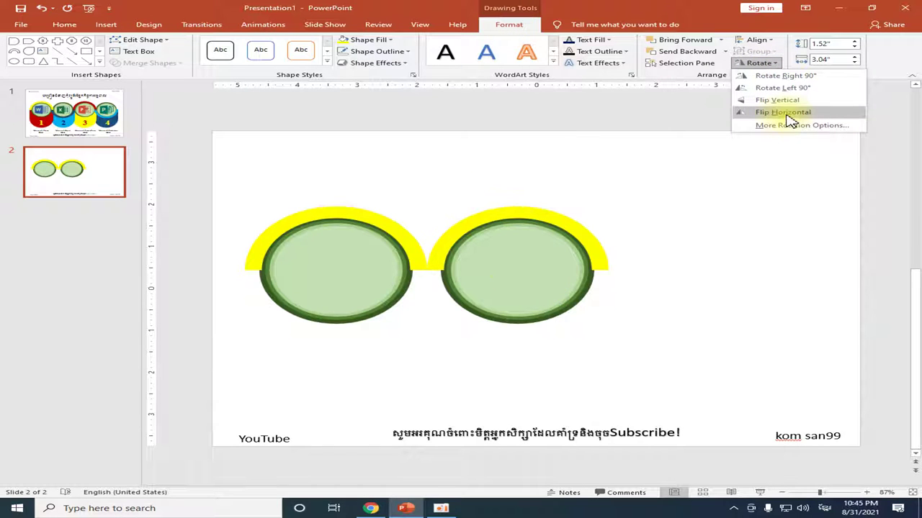
left_click(788, 104)
mouse_move(520, 264)
left_mouse_down()
mouse_move(514, 335)
mouse_move(520, 327)
mouse_move(504, 325)
mouse_move(551, 325)
left_mouse_up()
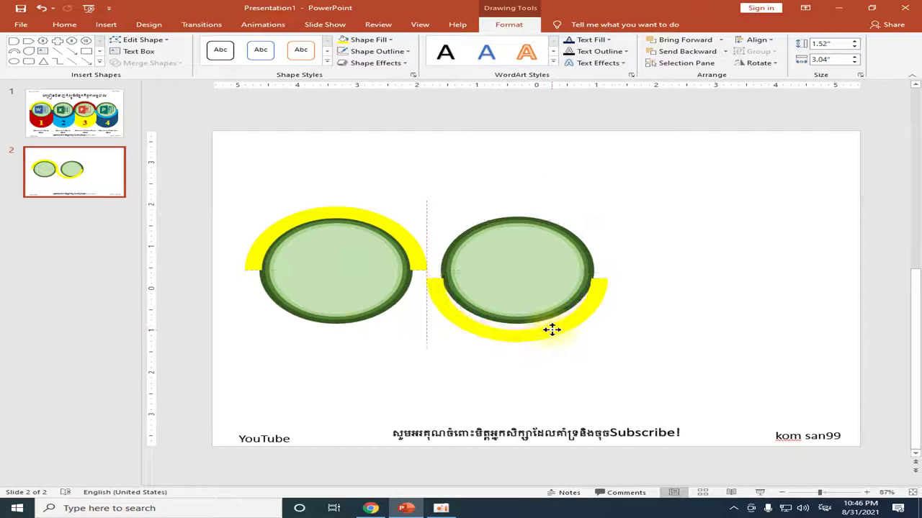
left_click_drag(550, 324, 551, 325)
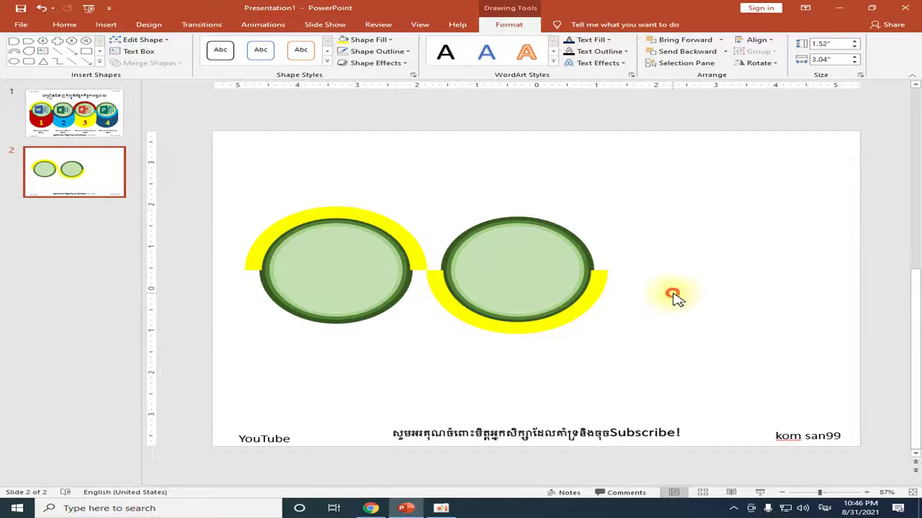
left_click(674, 294)
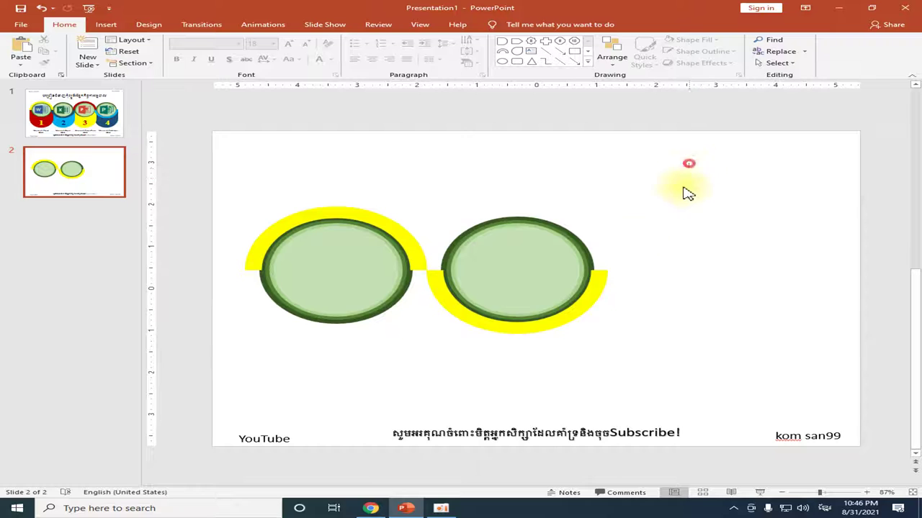
Centre the lower arc beneath the right green circle.
left_click_drag(687, 165, 394, 386)
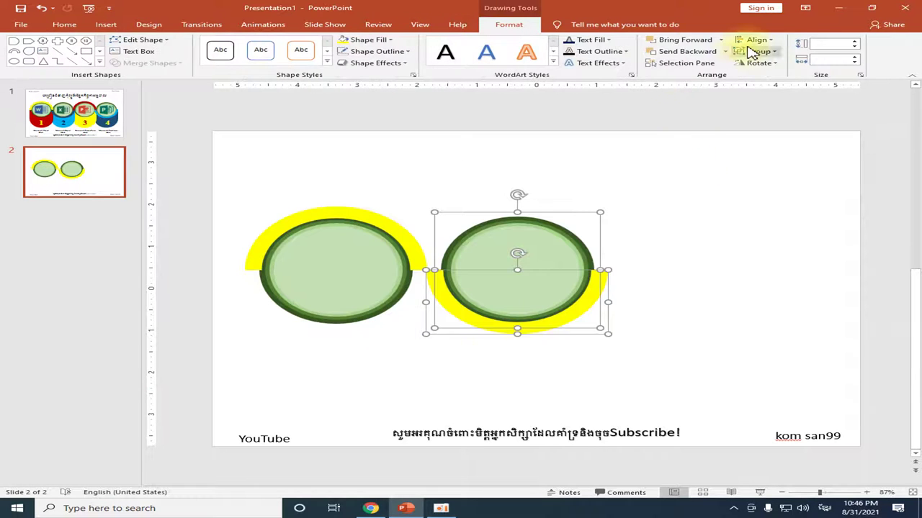
left_click(756, 40)
left_click(791, 66)
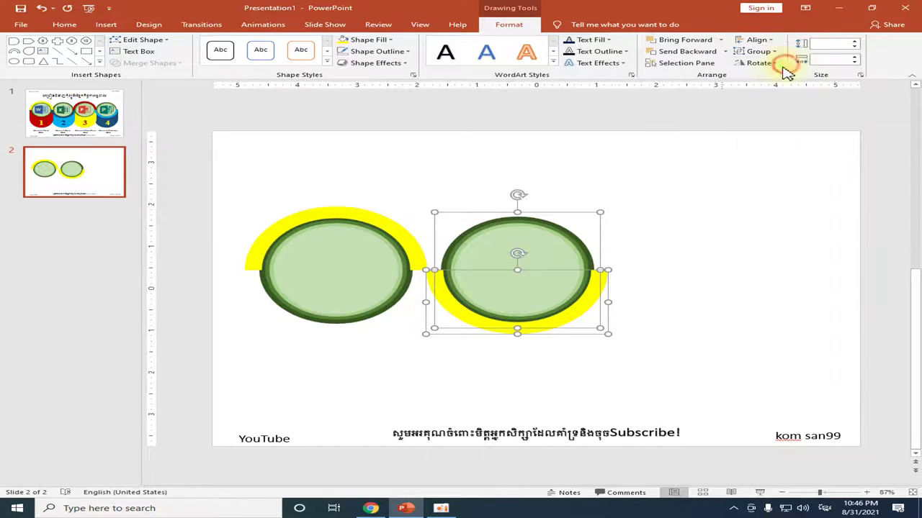
left_click(661, 267)
Fill the right circle's lower arc dark blue, matching slide 1's design.
left_click(598, 280)
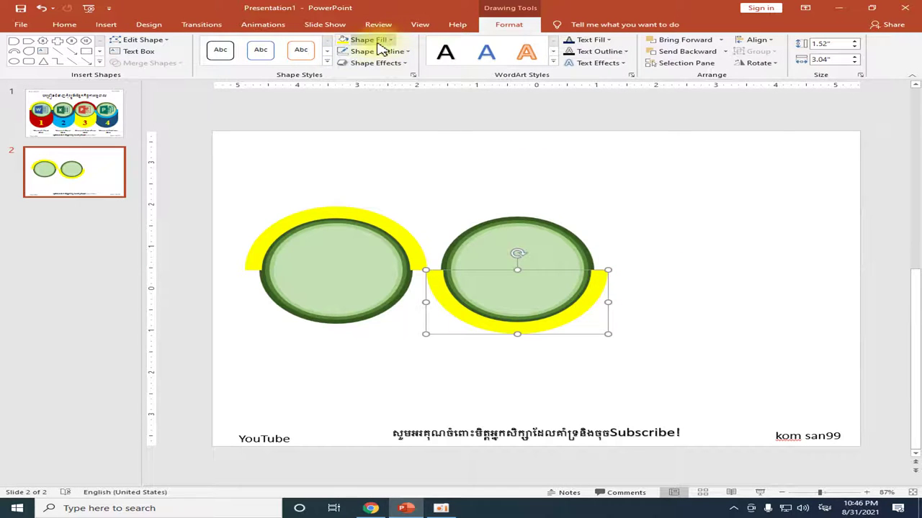
left_click(72, 114)
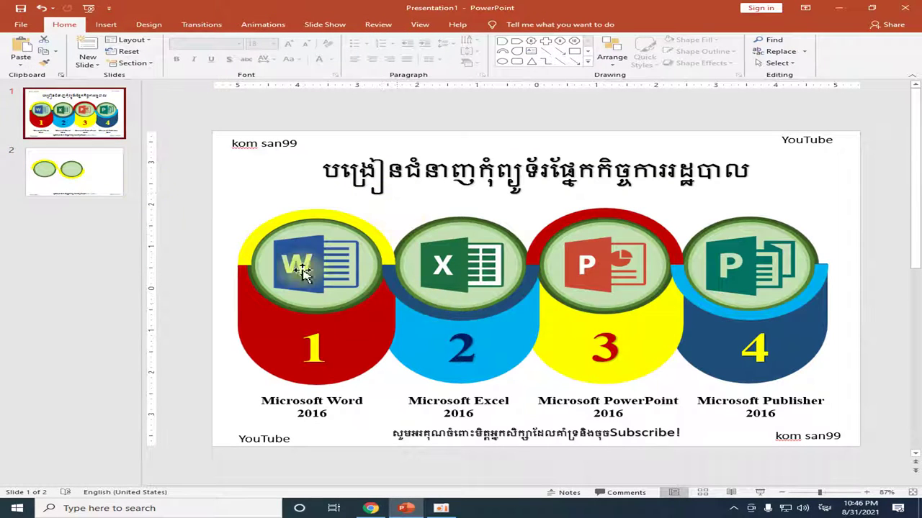
left_click(58, 173)
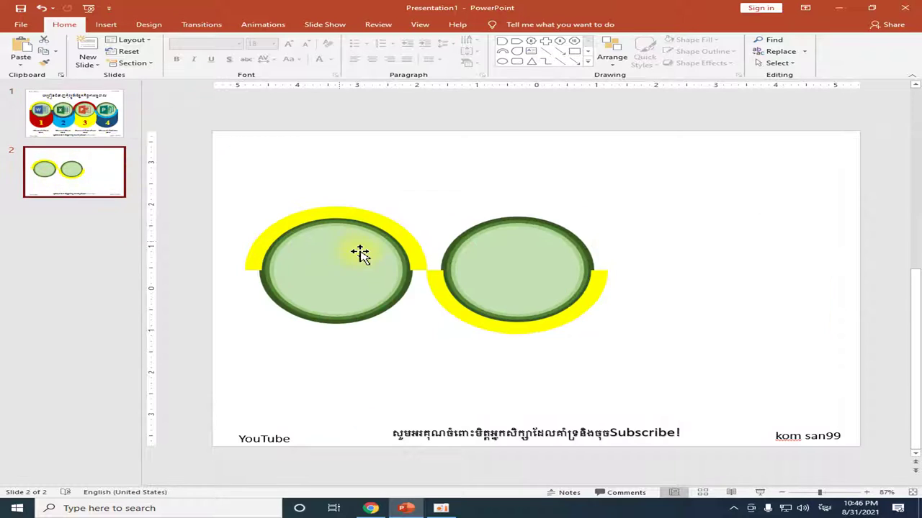
left_click(446, 295)
left_click(509, 25)
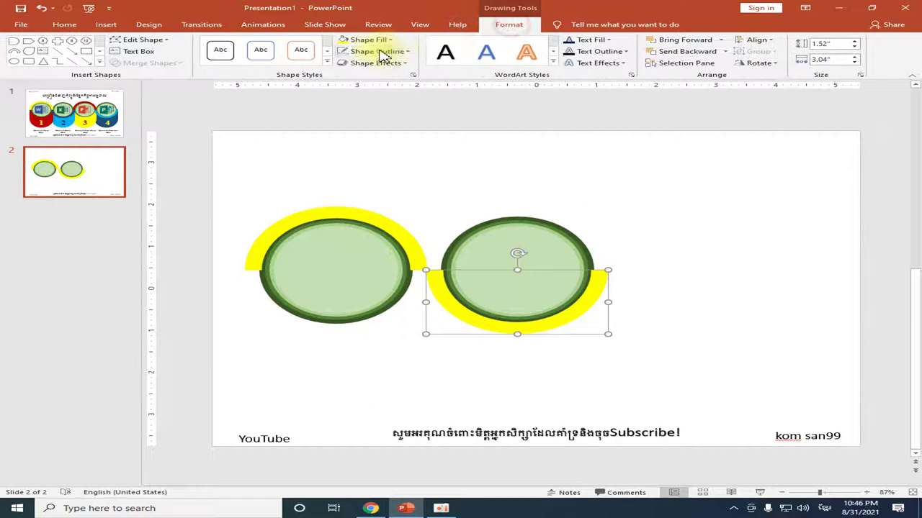
left_click(393, 42)
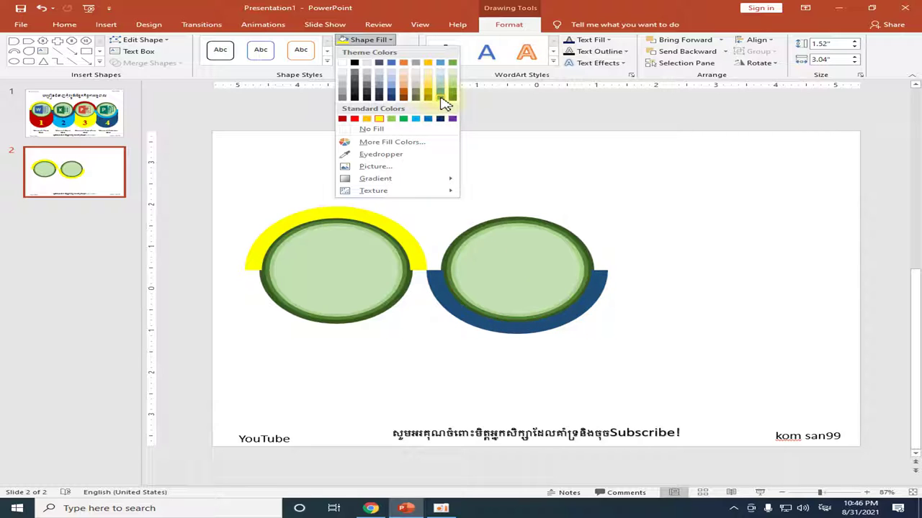
left_click(444, 102)
left_click(664, 237)
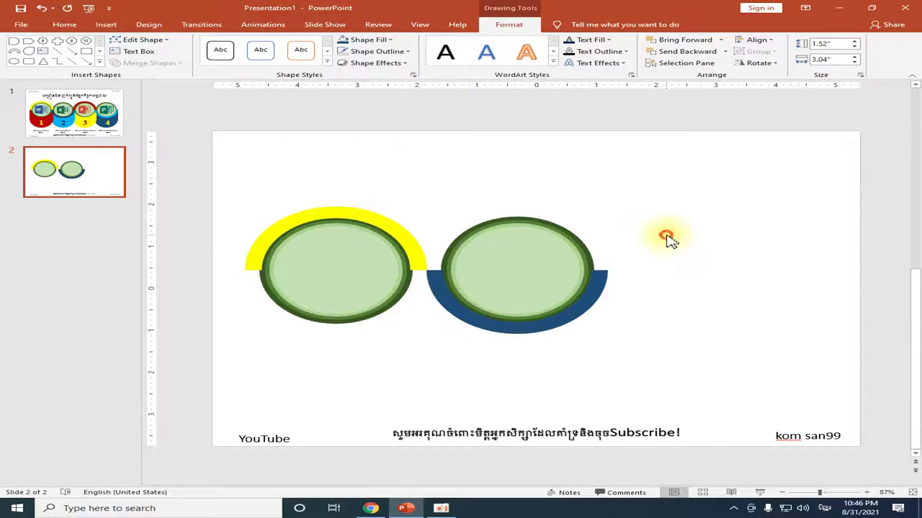
left_click_drag(696, 176, 412, 368)
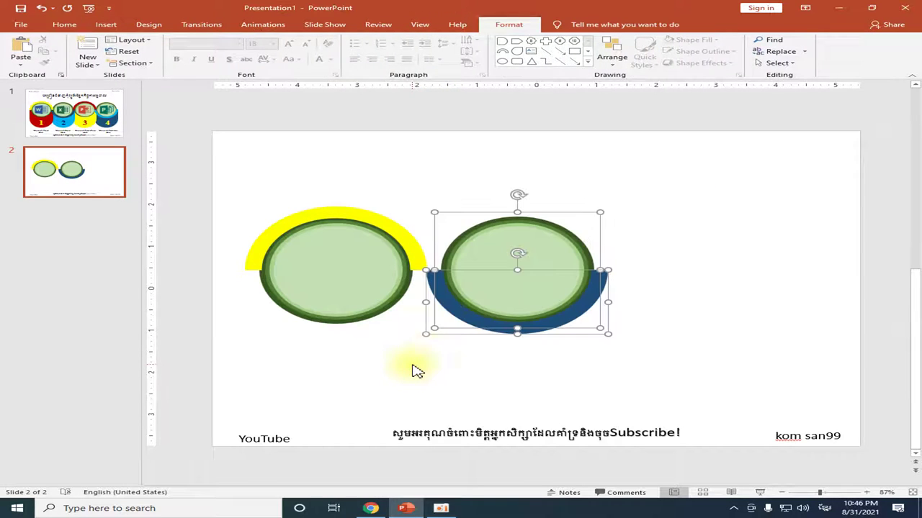
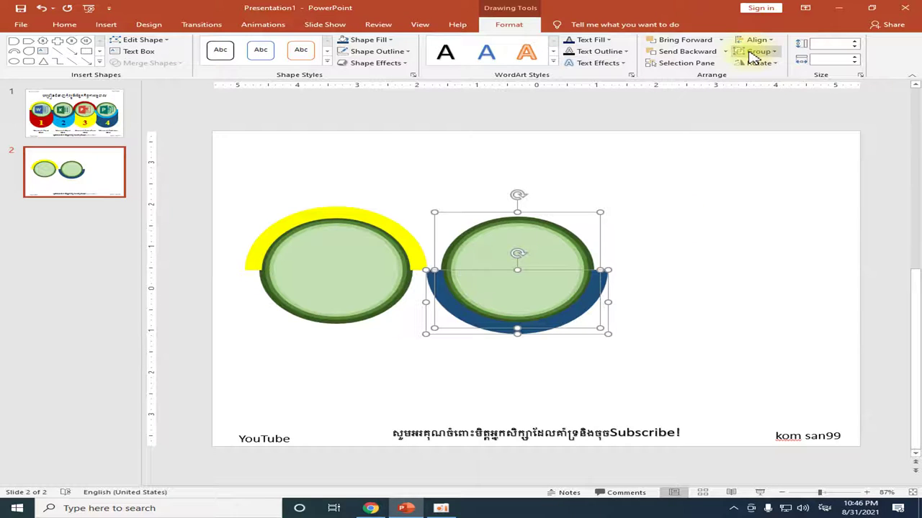
Group the right circle with its blue arc and nudge the group left toward the other circle.
left_click(753, 52)
left_click(766, 68)
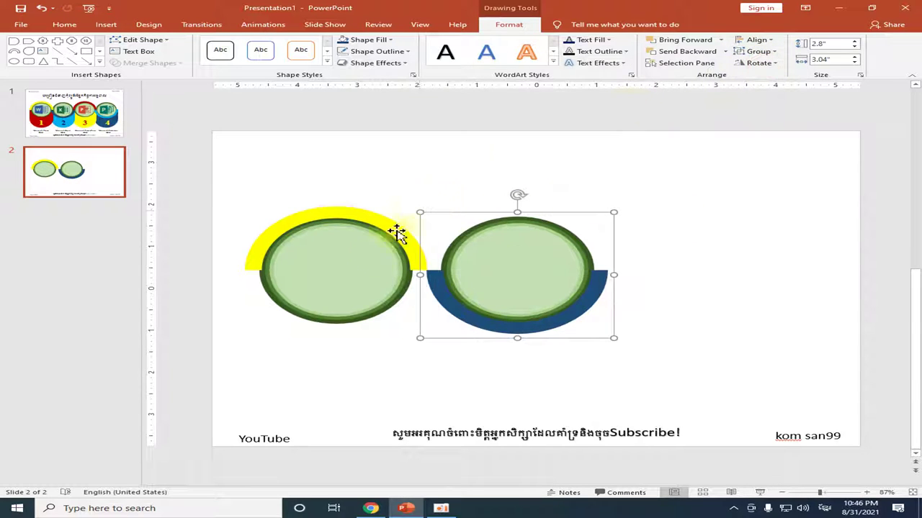
key("Left")
key("Left")
key("Left")
key("ctrl+Left")
key("ctrl+Left")
key("ctrl+Left")
key("ctrl+Right")
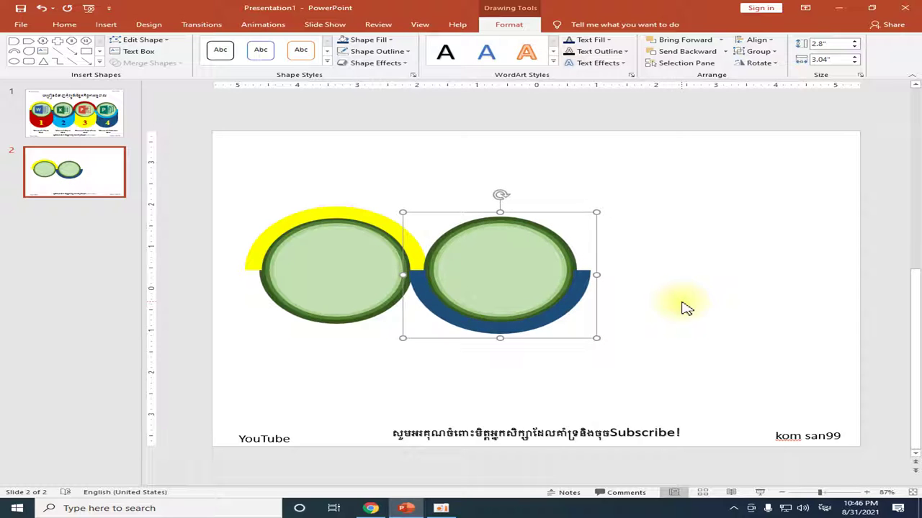
key("ctrl+Right")
key("ctrl+Left")
key("ctrl+Left")
key("ctrl+Left")
key("ctrl+Left")
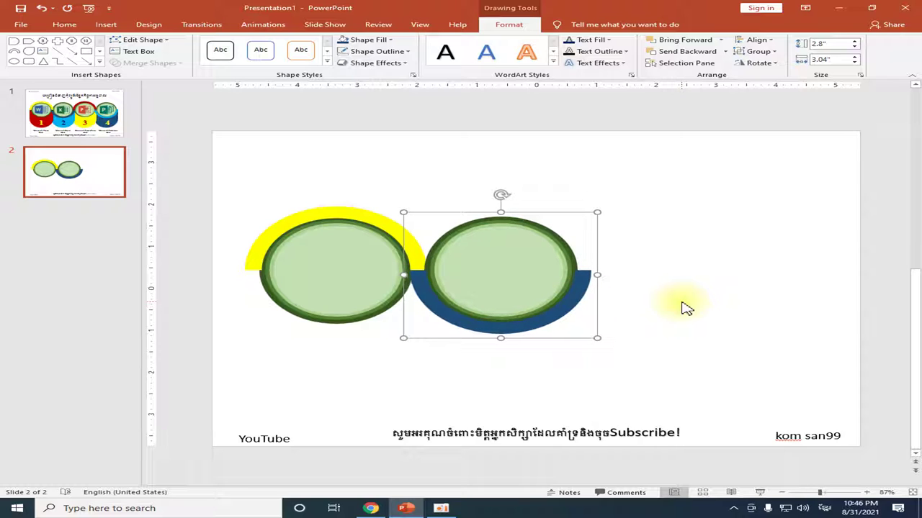
Marquee-select the left circle and its yellow arc and group them.
left_click(706, 286)
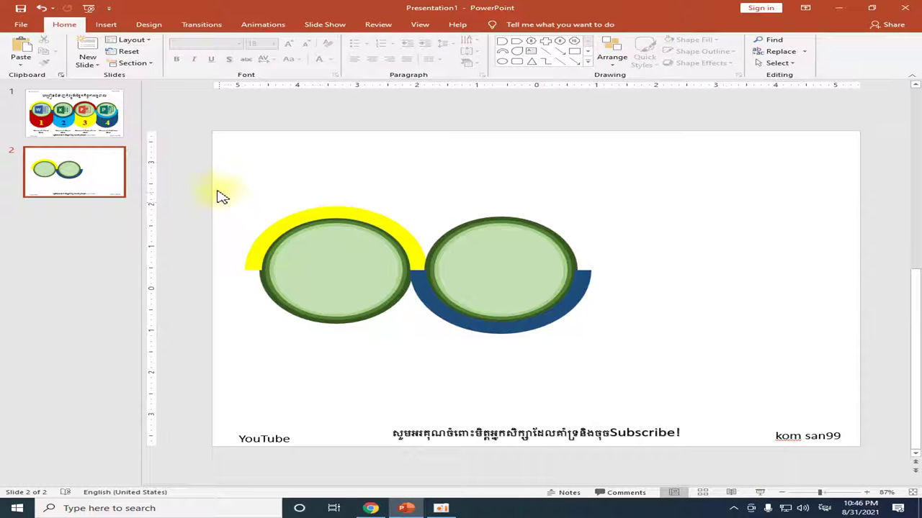
left_click_drag(217, 190, 444, 361)
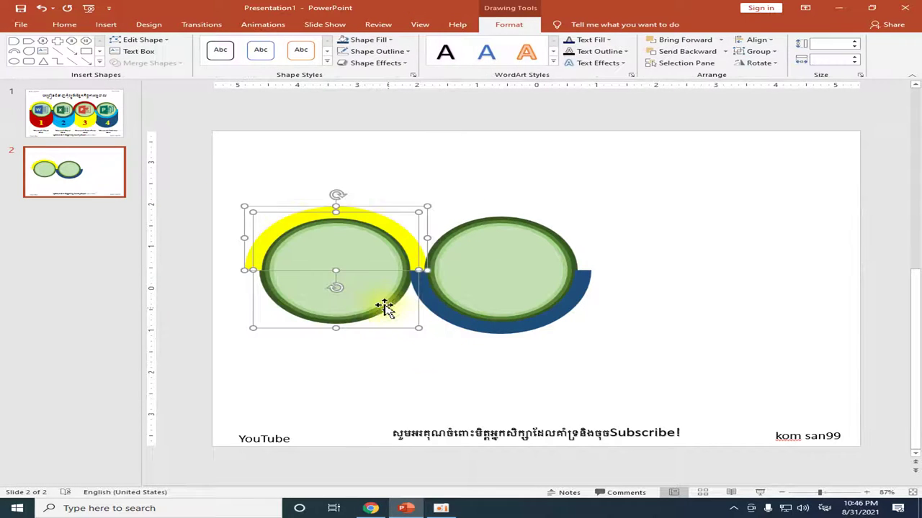
left_click(764, 58)
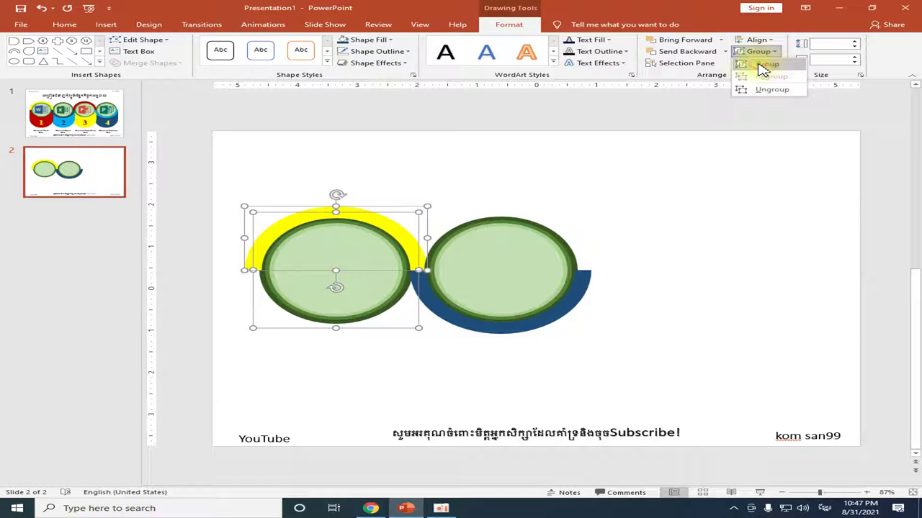
left_click(763, 64)
left_click(642, 246)
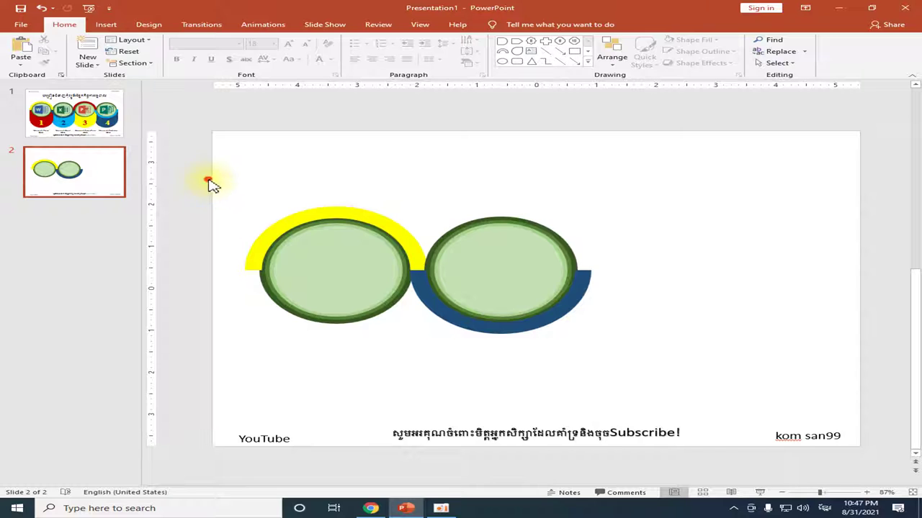
Group both rings into one and shrink the pair to 5.24 by 2.75 inches.
left_click_drag(208, 180, 668, 370)
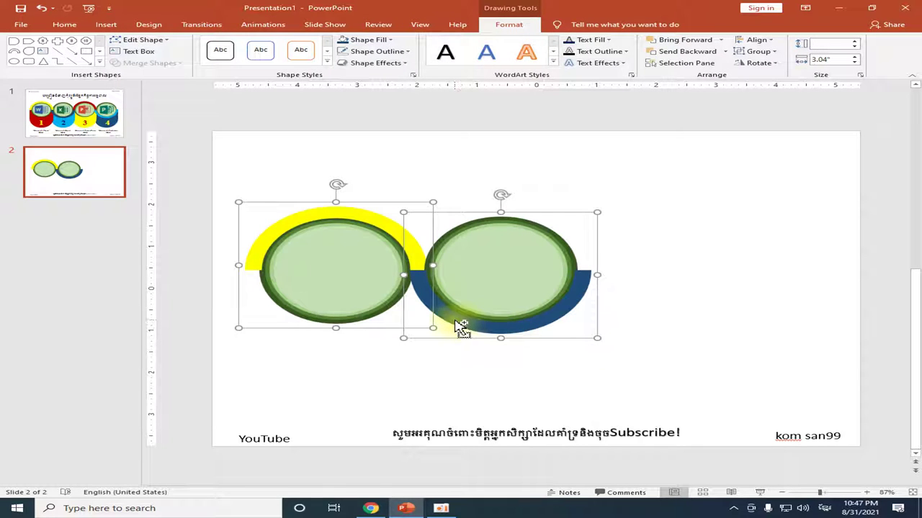
left_click_drag(461, 328, 790, 326)
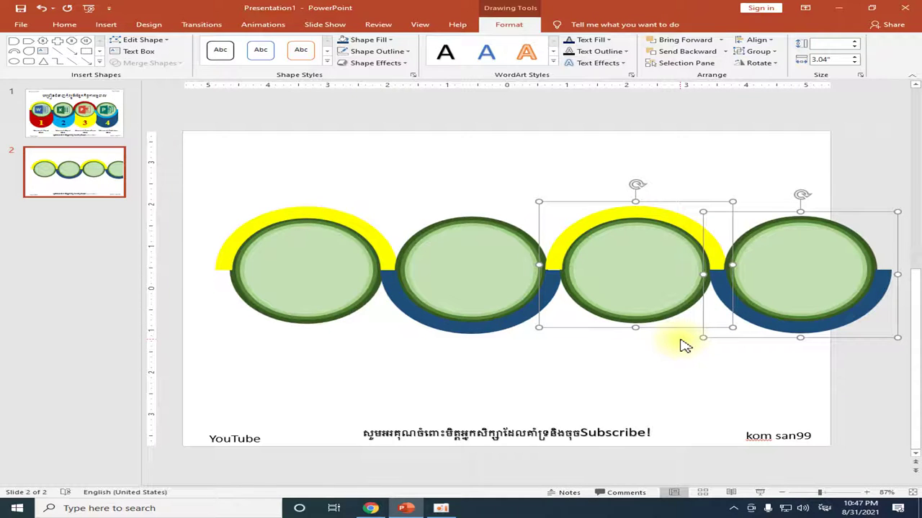
key("Delete")
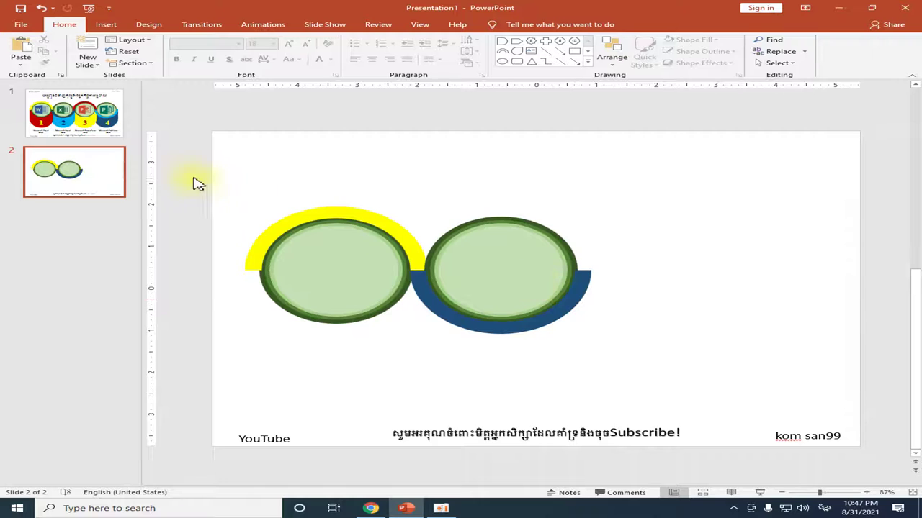
left_click_drag(193, 180, 651, 389)
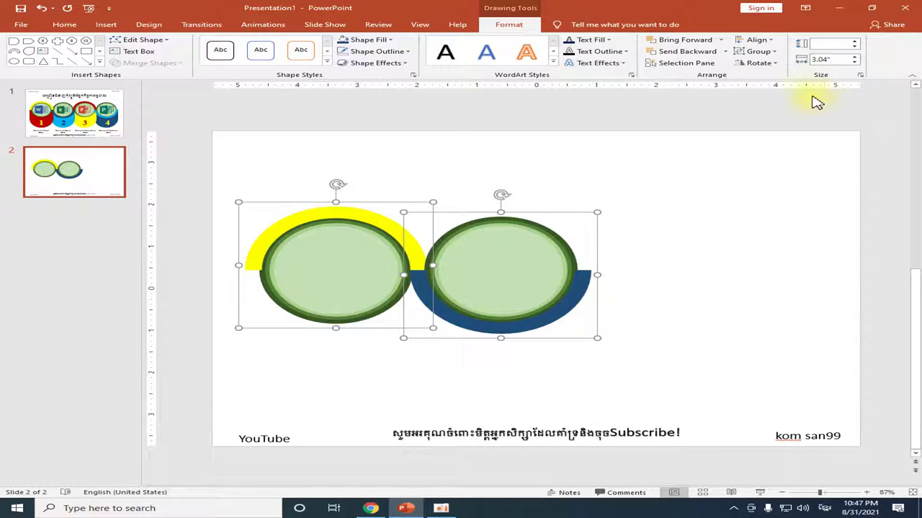
left_click(772, 55)
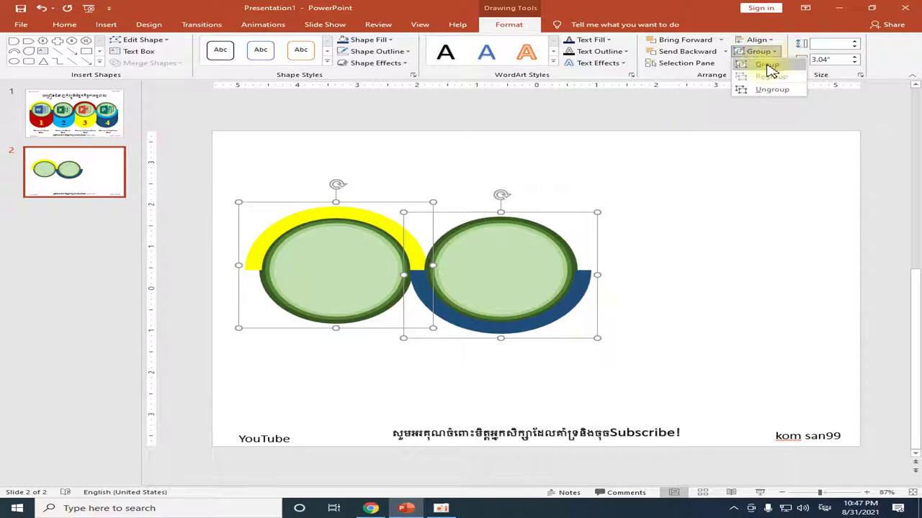
left_click(767, 65)
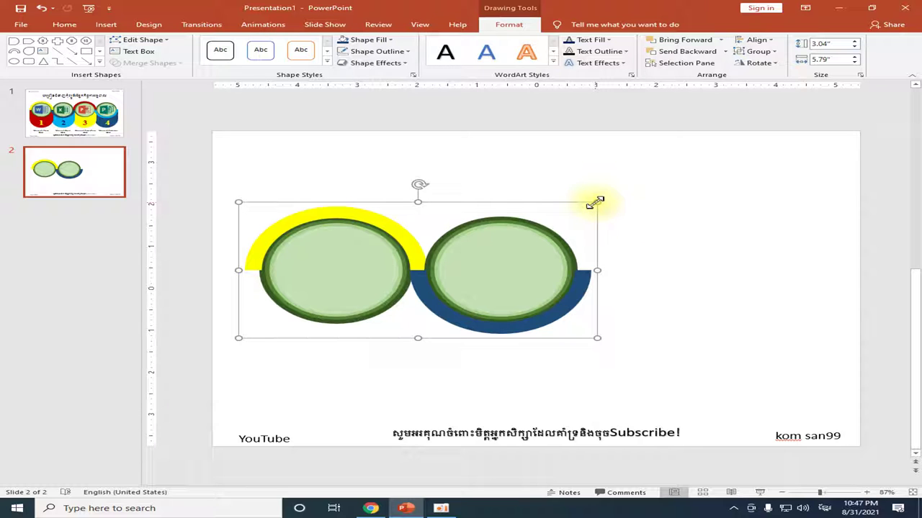
left_click_drag(596, 202, 563, 214)
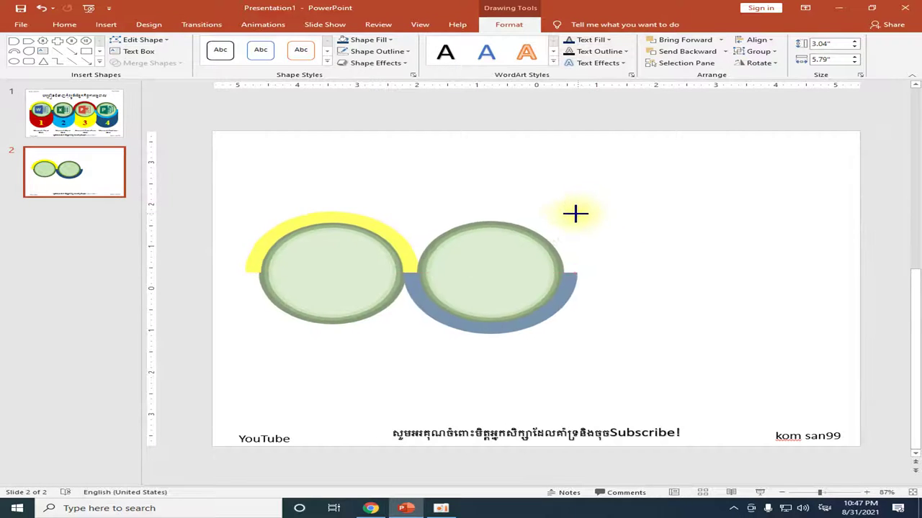
left_click(617, 262)
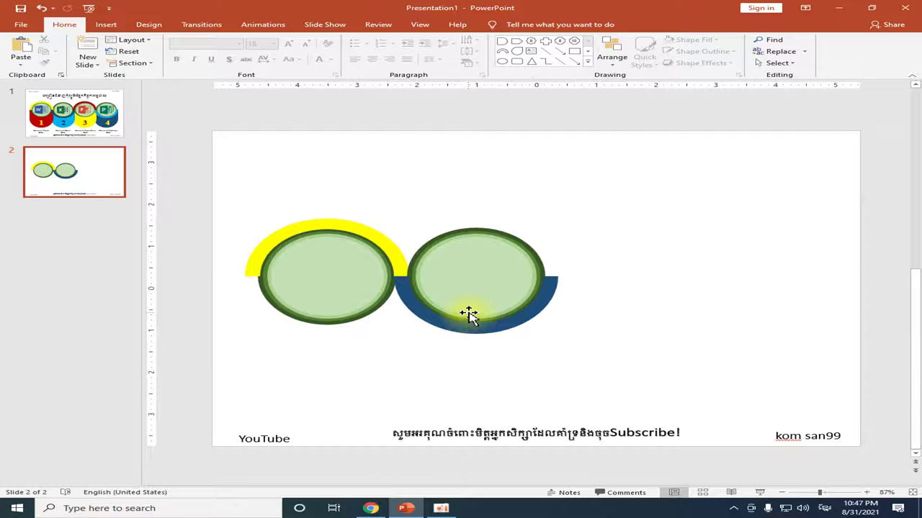
Move the ring pair up-left and place a copy of it to the right.
left_click_drag(468, 314, 440, 296)
left_click(521, 343)
left_click(448, 298)
mouse_move(436, 303)
left_mouse_down("ctrl")
mouse_move(724, 305)
mouse_move(713, 302)
left_mouse_up("ctrl")
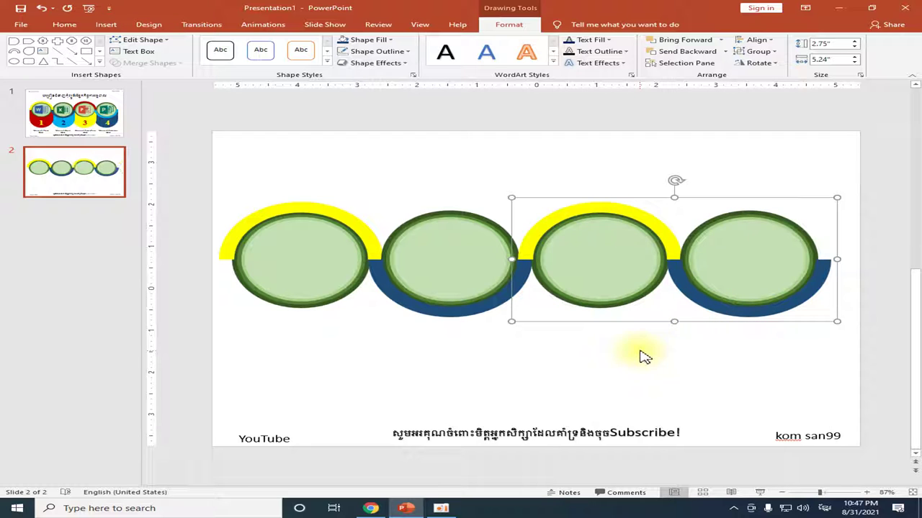
left_click(866, 492)
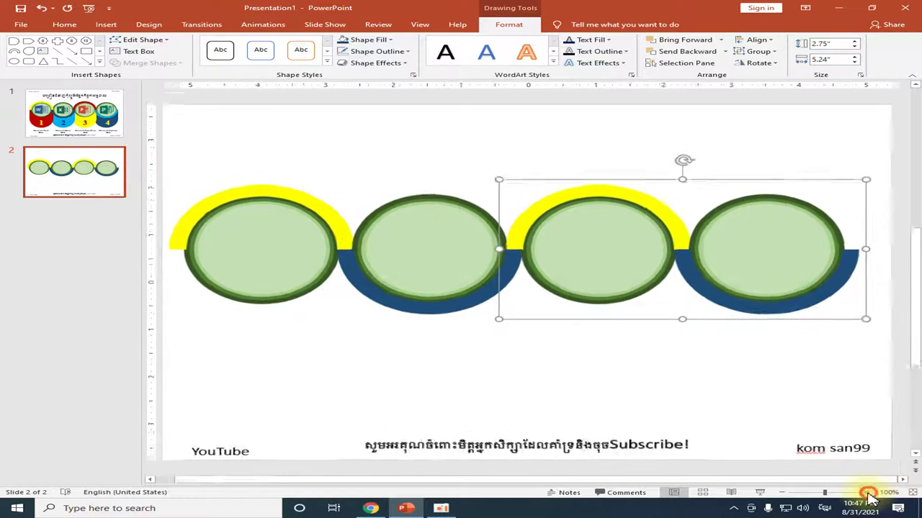
Nudge the copied ring pair into position beside the original and send it to the back.
left_click(866, 492)
left_click(866, 493)
key("ctrl+Left")
key("ctrl+Left")
key("ctrl+Left")
key("ctrl+Left")
key("ctrl+Left")
key("ctrl+Right")
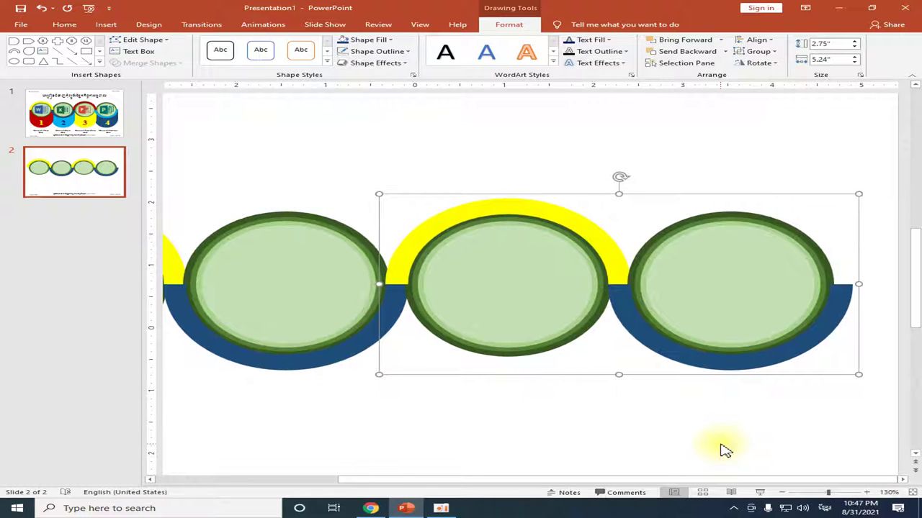
key("Right")
key("ctrl+Right")
key("Left")
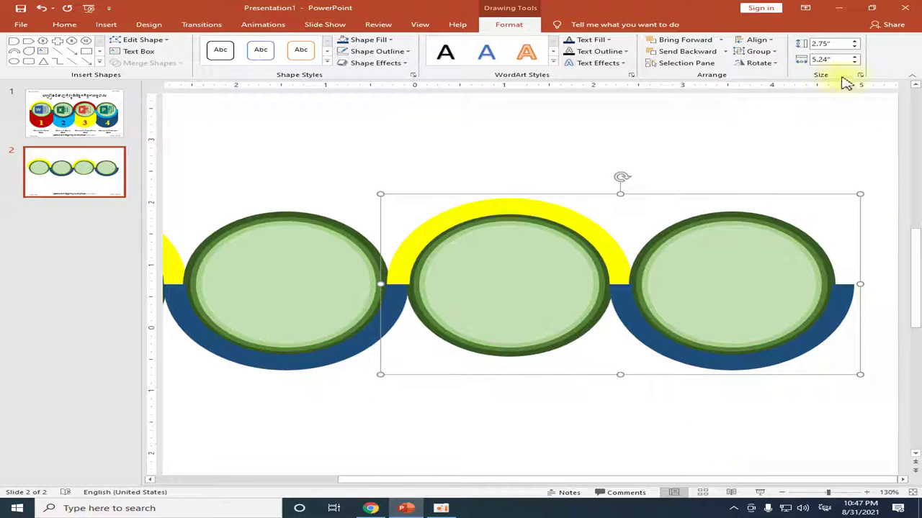
left_click(723, 53)
left_click(710, 76)
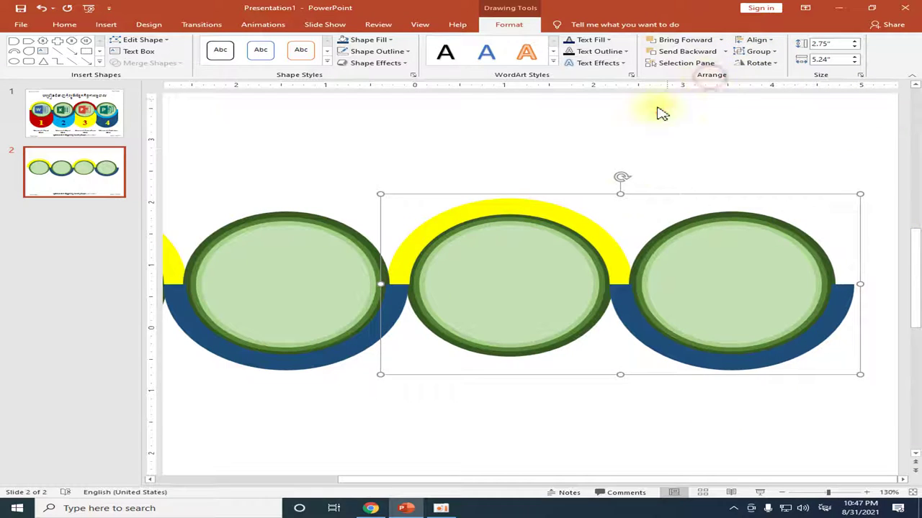
Ungroup the copied pair and bring the middle yellow-arc ring to the front.
left_click(768, 57)
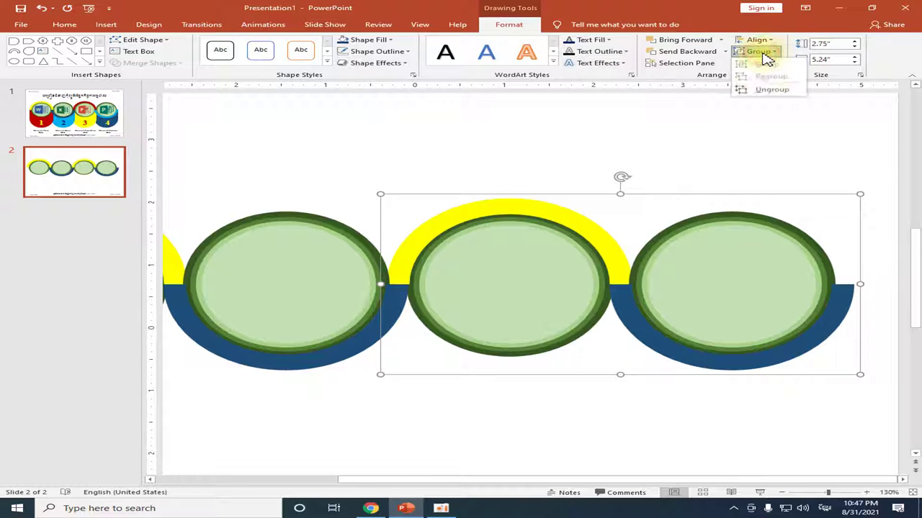
left_click(769, 91)
left_click(679, 158)
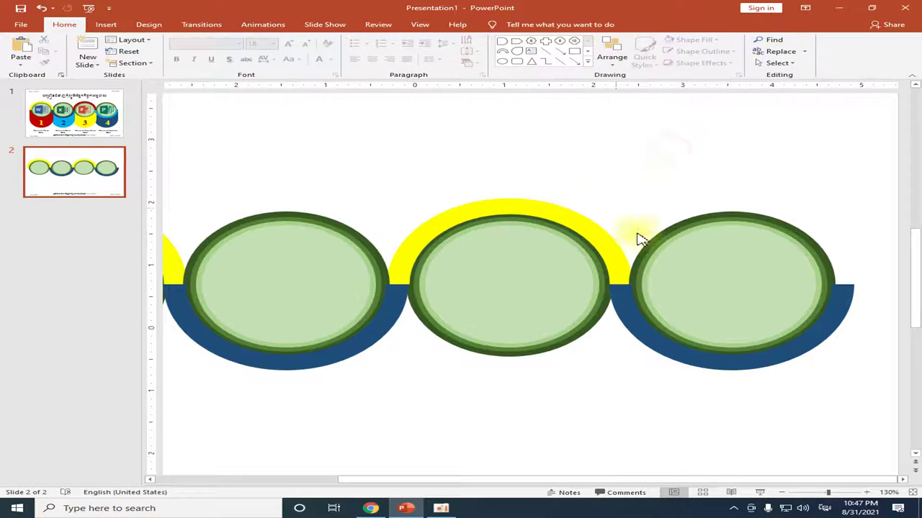
left_click(446, 215)
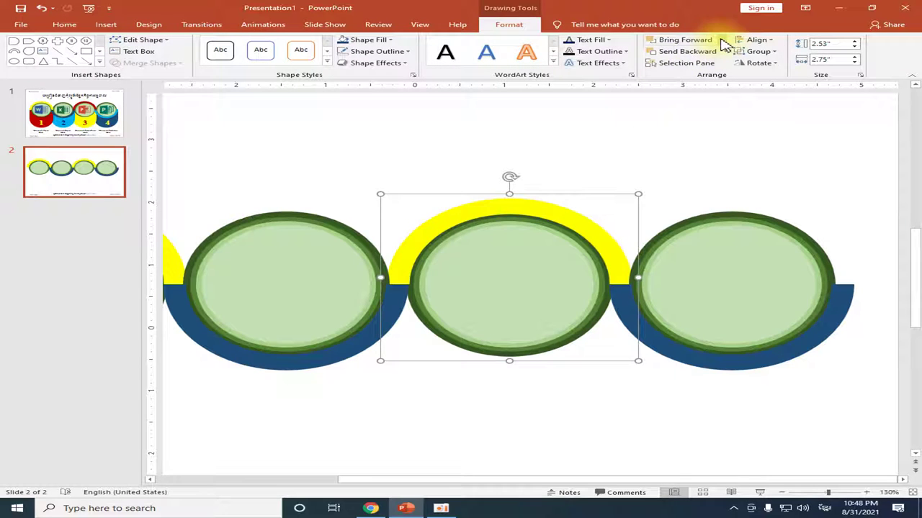
left_click(720, 40)
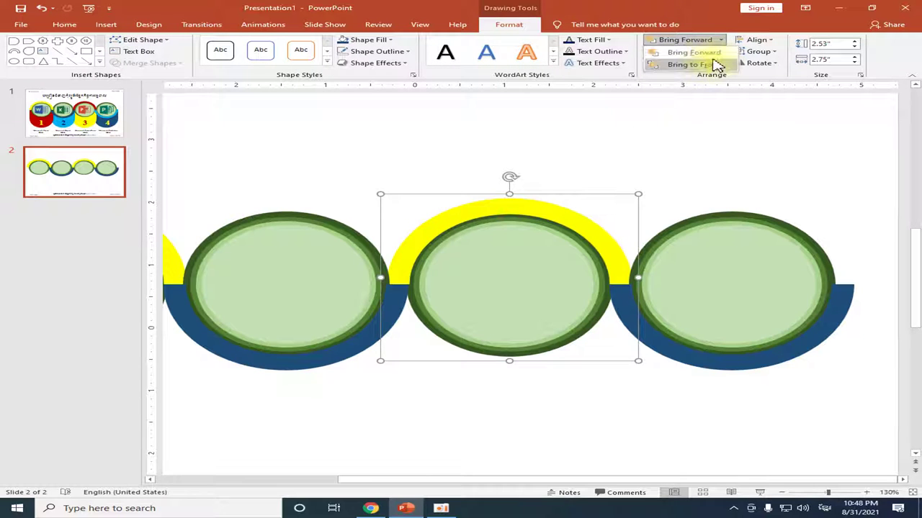
left_click(717, 64)
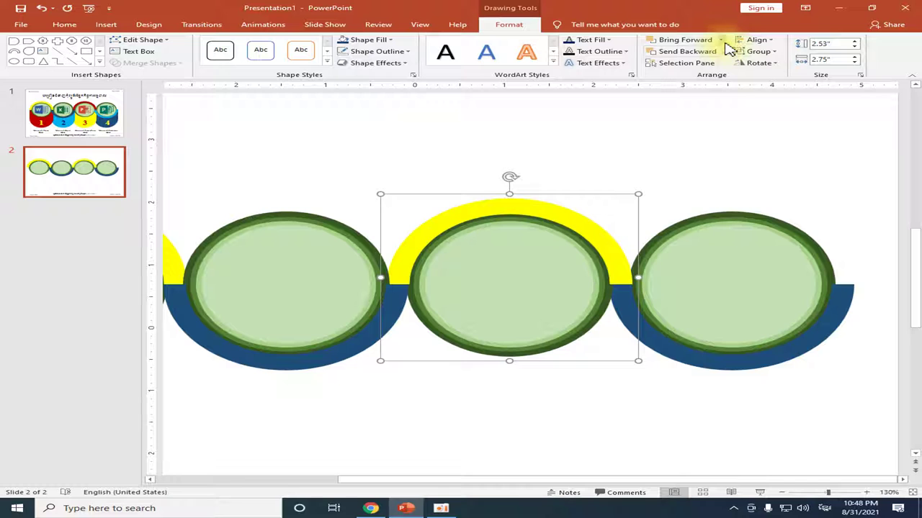
left_click(720, 40)
left_click(720, 62)
left_click(602, 146)
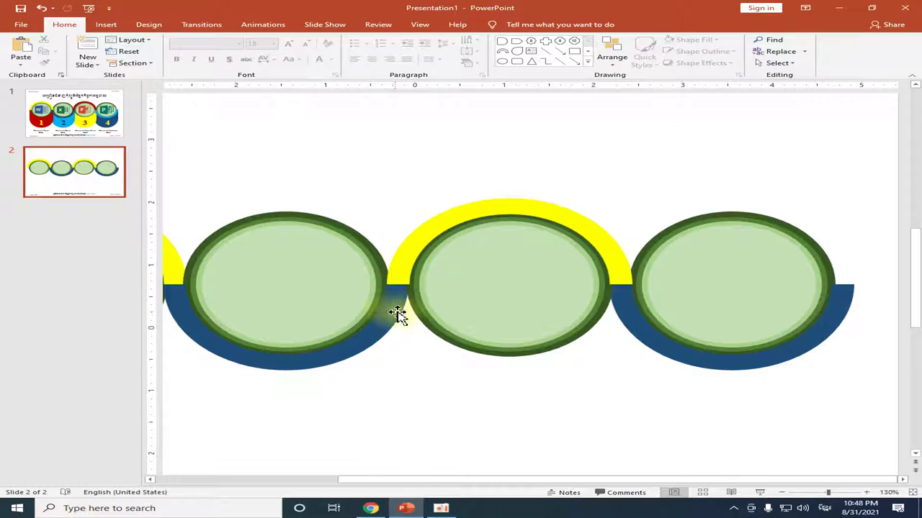
Centre the green circle on the yellow arc and move the right circle group toward the slide edge.
left_click(573, 214)
left_click(559, 279)
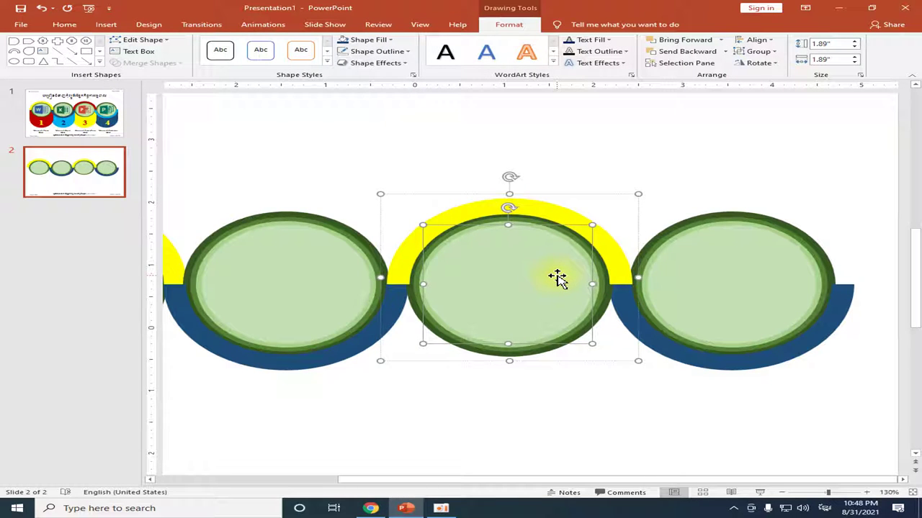
left_click_drag(562, 280, 559, 281)
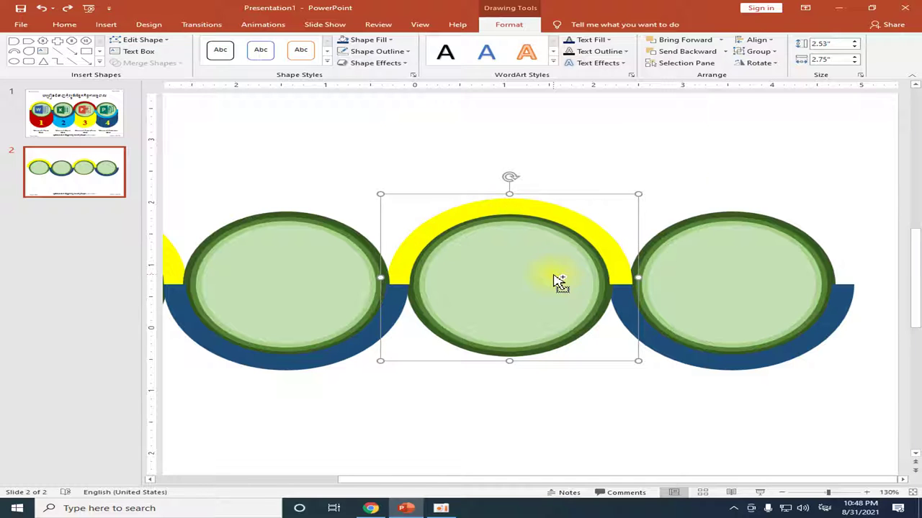
left_click(683, 165)
left_click_drag(643, 320, 730, 323)
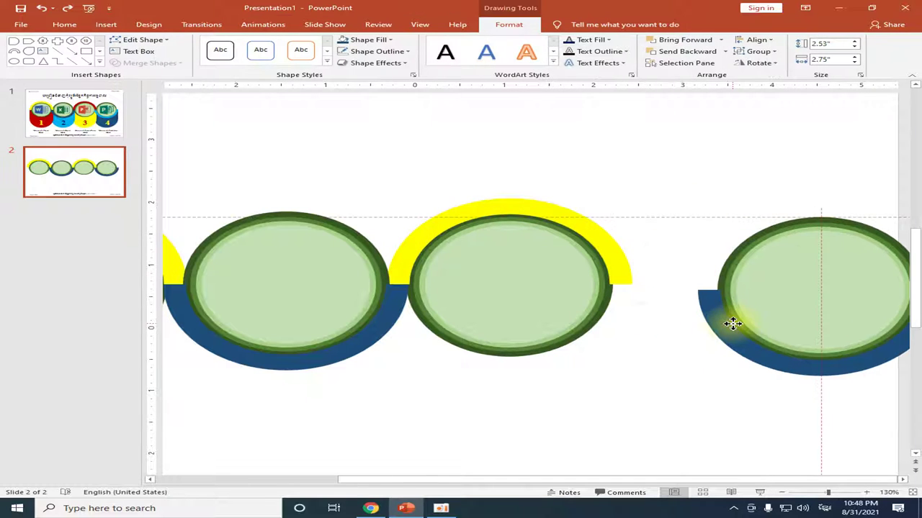
Marquee-select the middle circle group, trying a horizontal centre alignment and then undoing it.
left_click(645, 181)
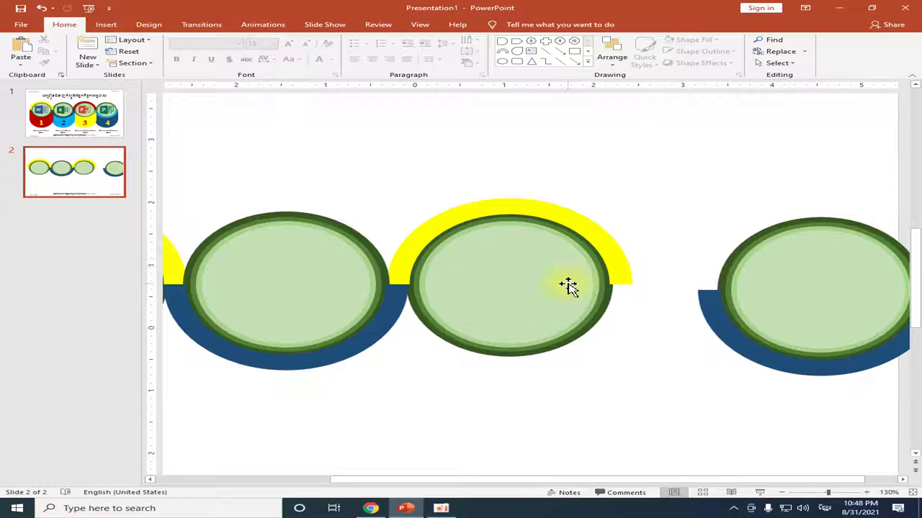
left_click_drag(684, 152, 387, 373)
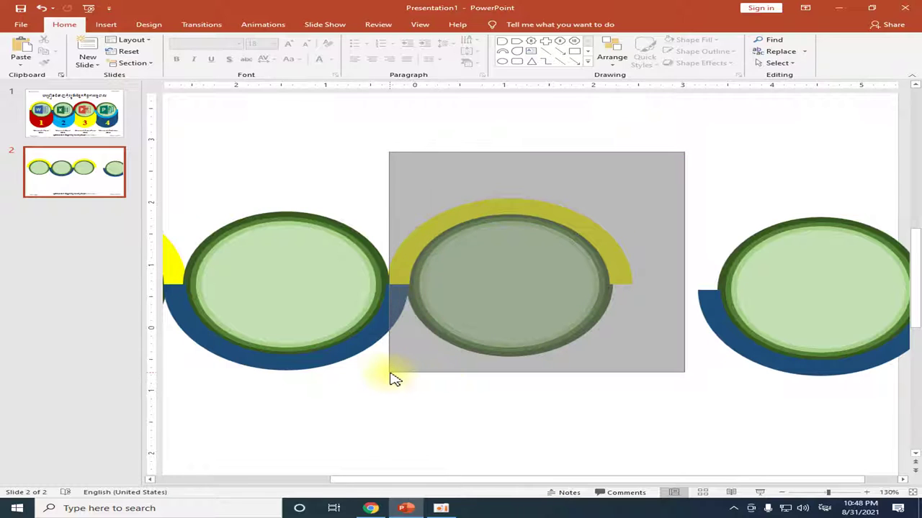
left_click_drag(387, 373, 408, 373)
left_click(476, 323)
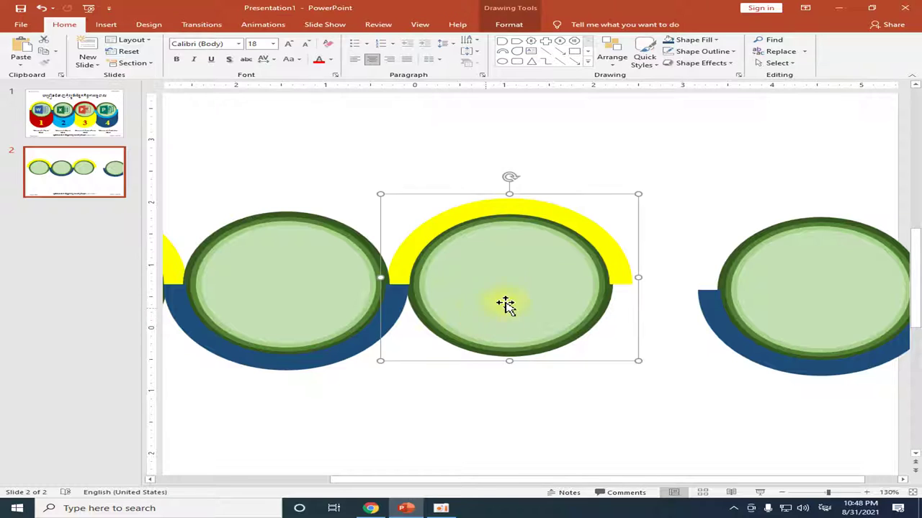
left_click(640, 180)
left_click_drag(694, 152, 370, 424)
left_click(665, 199)
left_click_drag(691, 159, 369, 420)
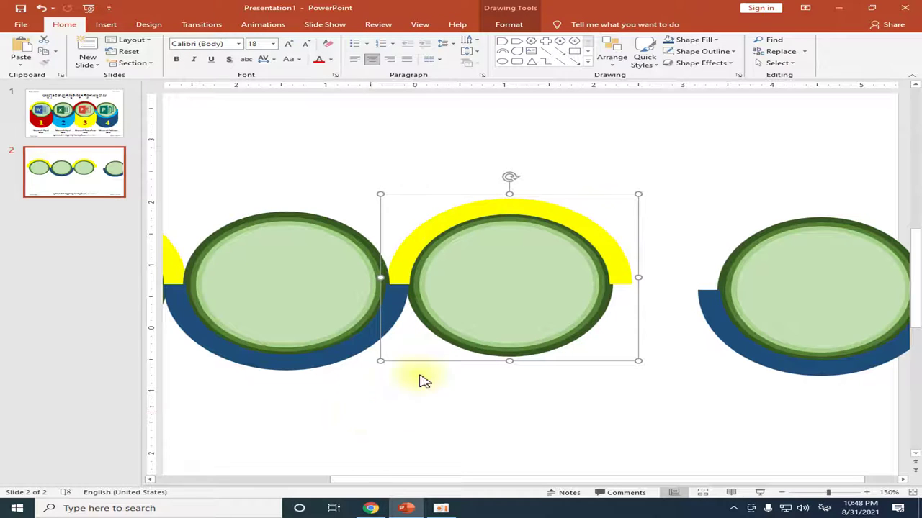
left_click(511, 24)
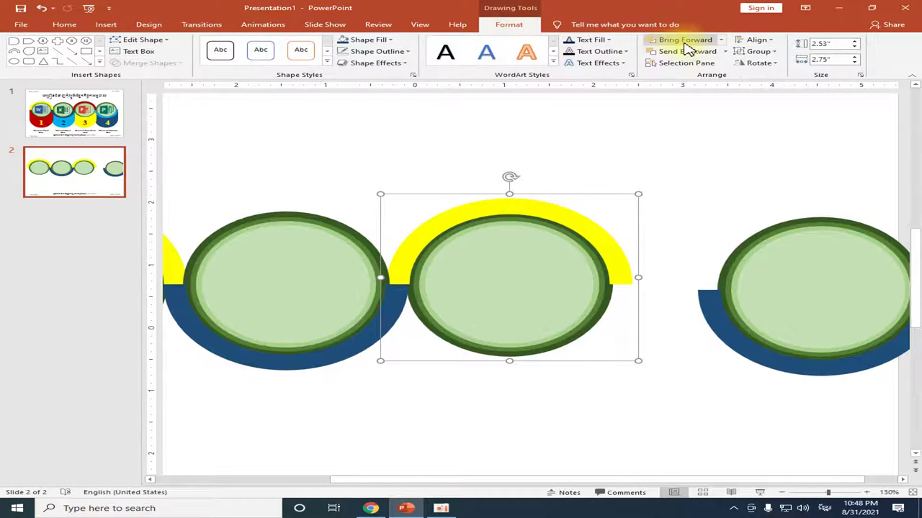
left_click(767, 43)
left_click(777, 64)
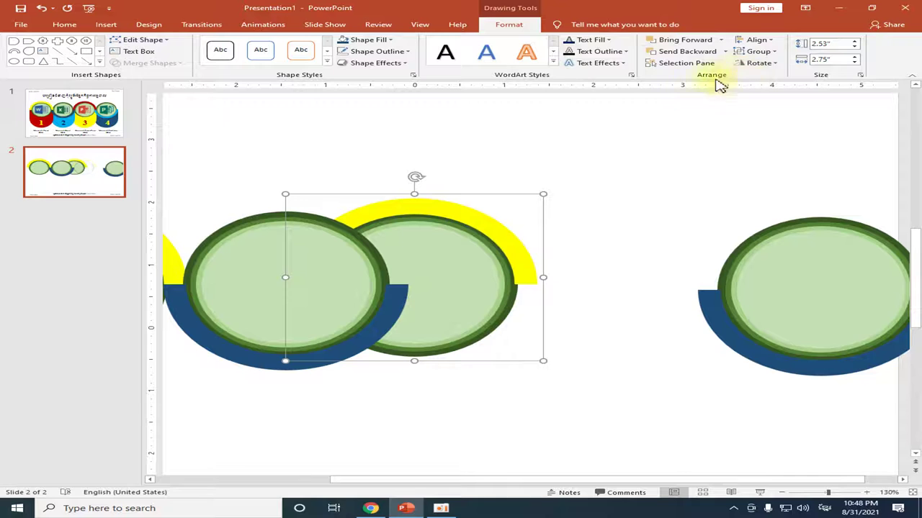
key("ctrl+z")
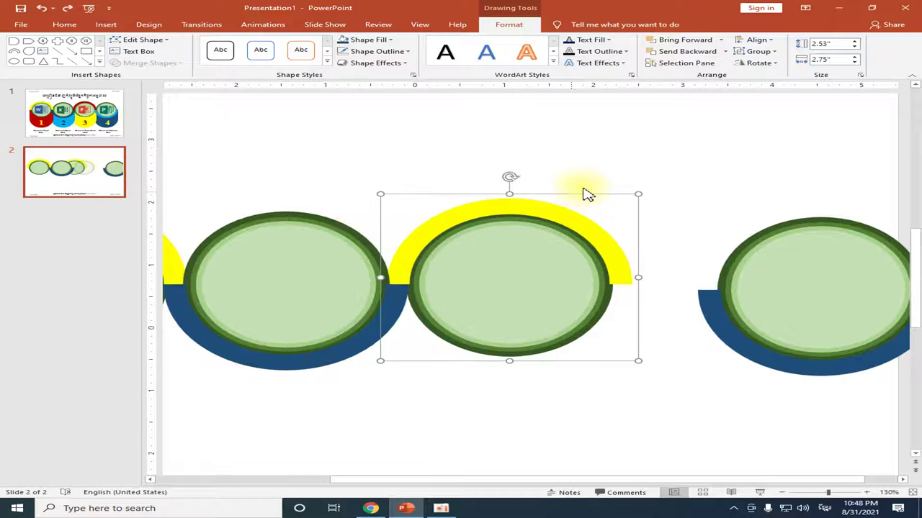
Move the middle circle group down slightly and bring it to the front.
left_click(650, 234)
left_click(601, 245)
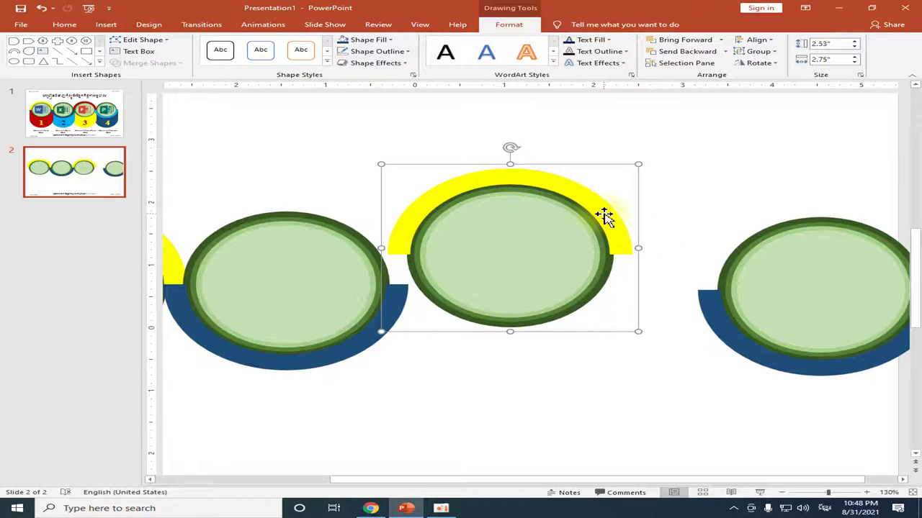
left_click_drag(603, 213, 604, 246)
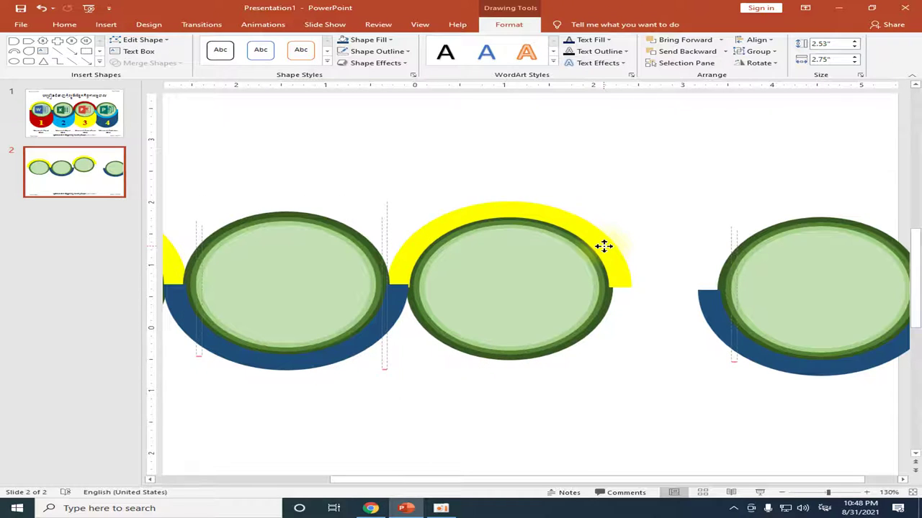
left_click(723, 41)
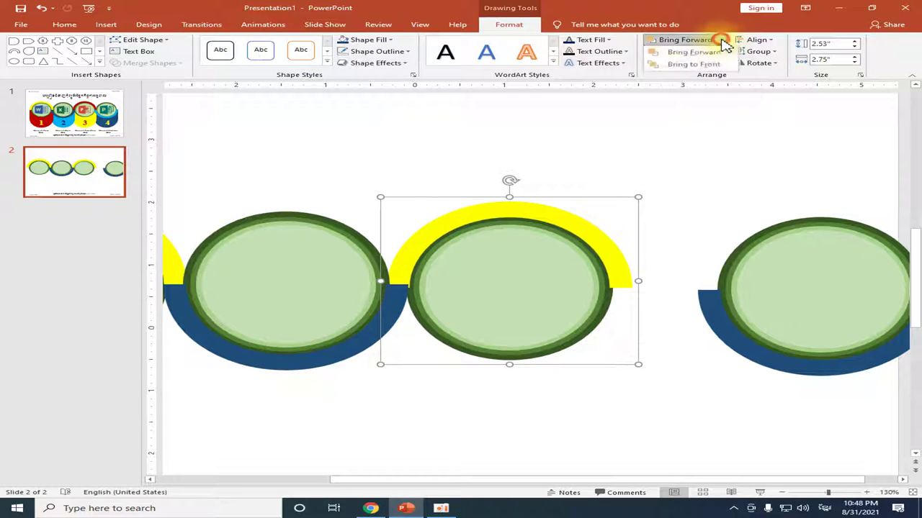
left_click(693, 67)
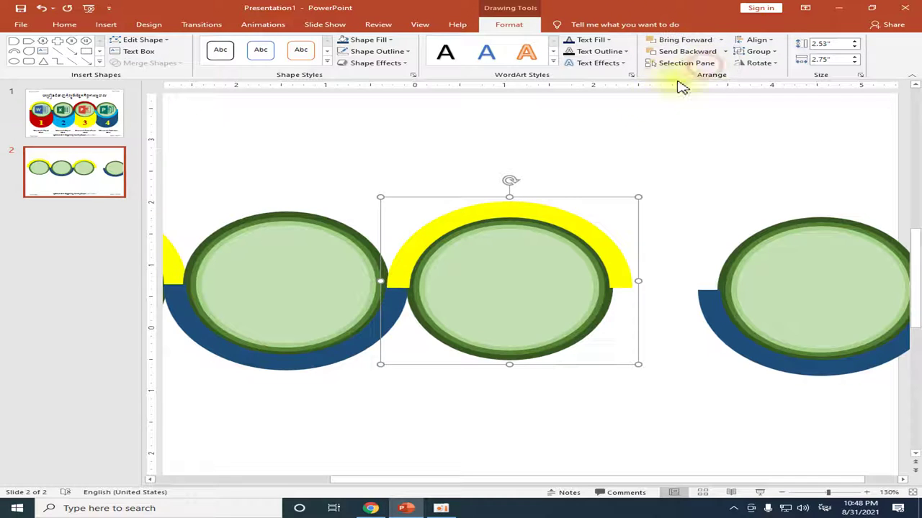
Ungroup the middle ring and reposition its yellow arc, nudging it down and left.
left_click(776, 54)
left_click(773, 91)
left_click(654, 200)
left_click(527, 277)
left_click_drag(556, 222, 665, 115)
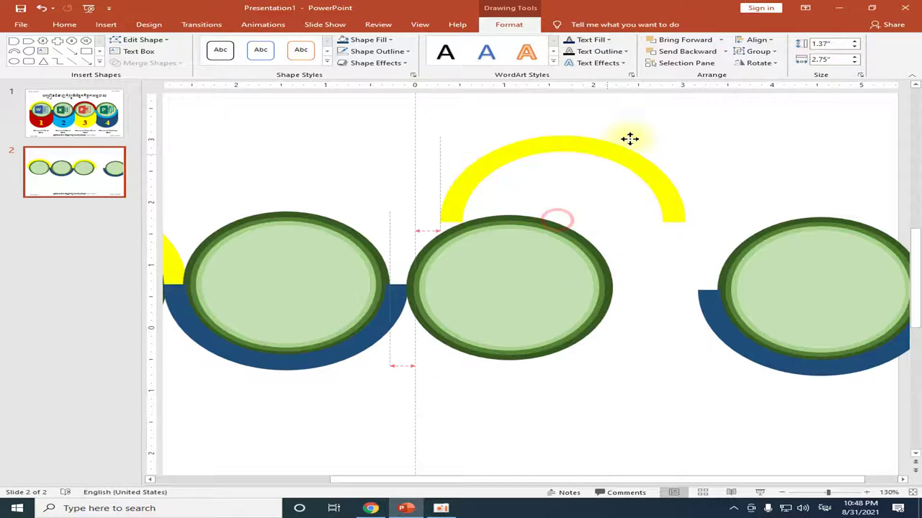
left_click(484, 260)
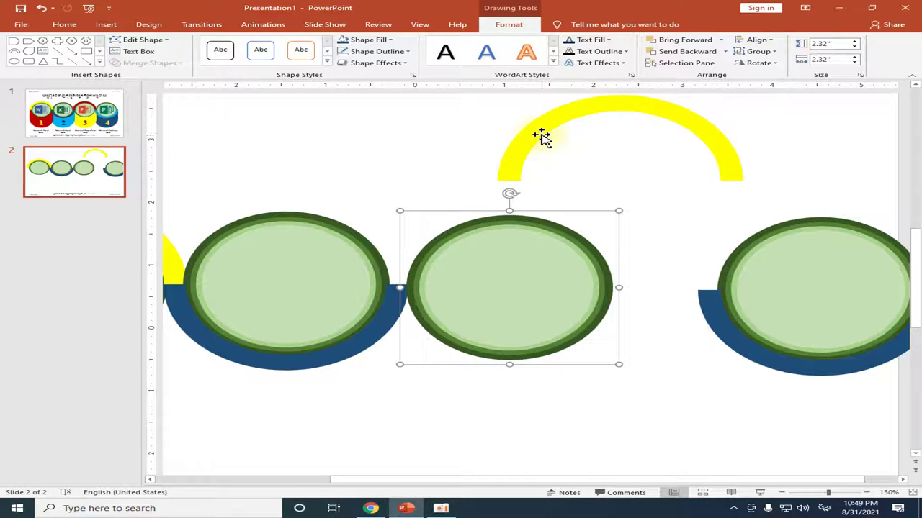
left_click_drag(542, 137, 421, 239)
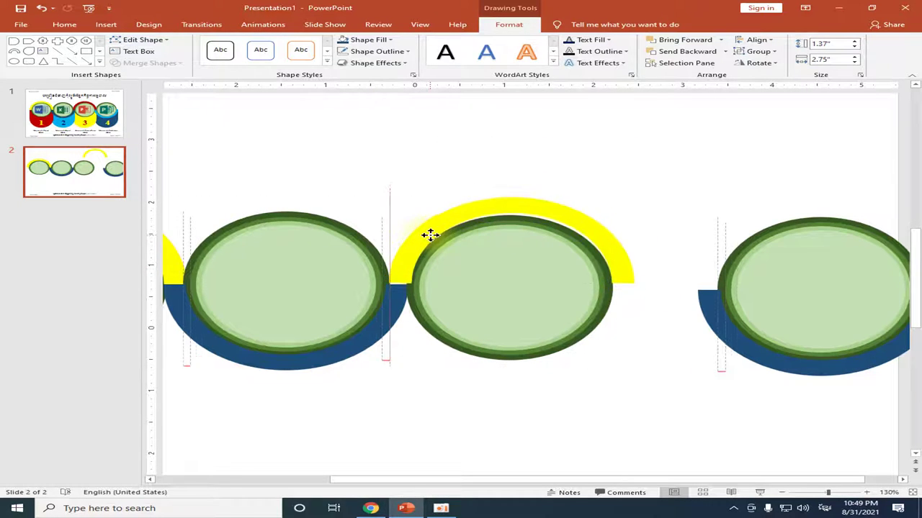
left_click_drag(420, 239, 434, 232)
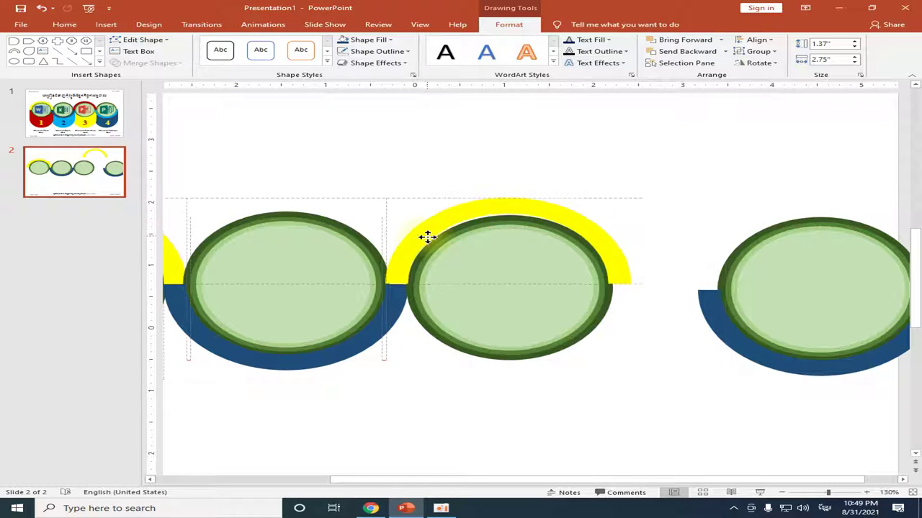
key("ctrl+Down")
key("ctrl+Left")
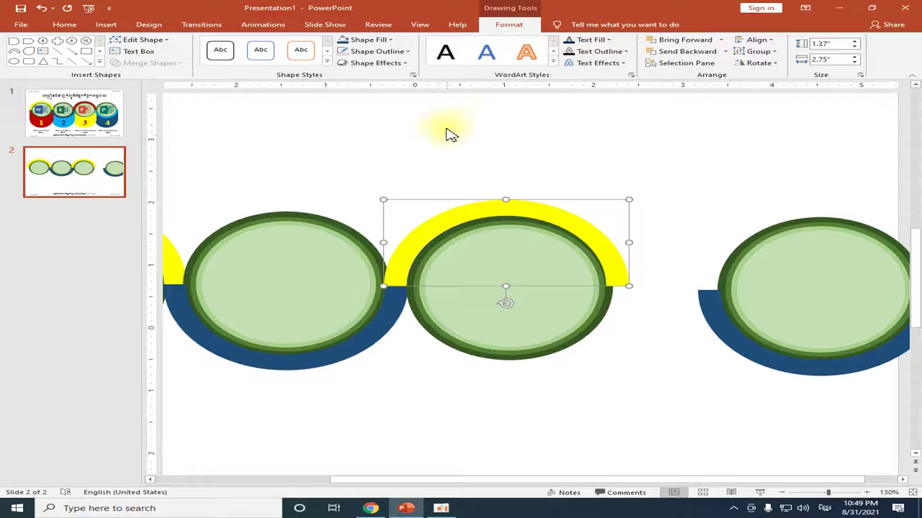
left_click(450, 135)
left_click(411, 243)
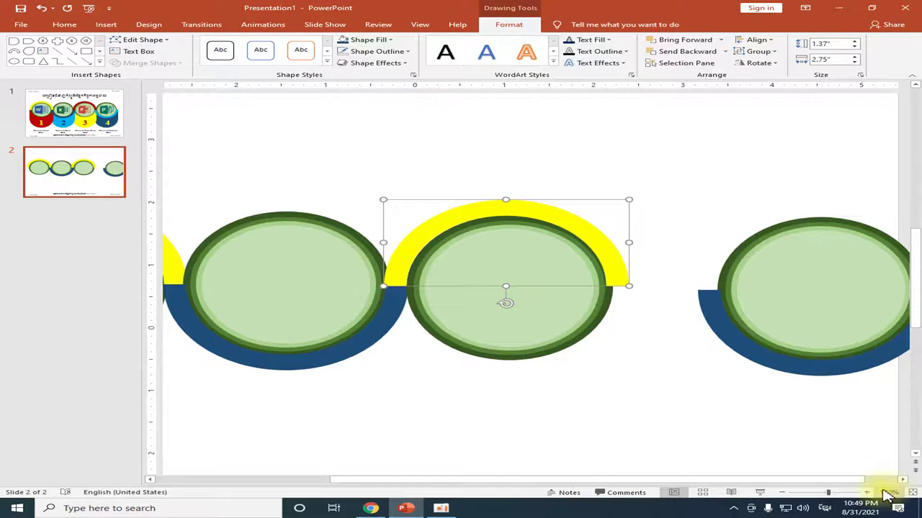
Zoom in and fine-tune the yellow arc's position slightly to the left.
left_click(866, 492)
left_click(866, 492)
left_click(866, 492)
left_click(866, 493)
left_click_drag(421, 288, 410, 274)
left_click(436, 228)
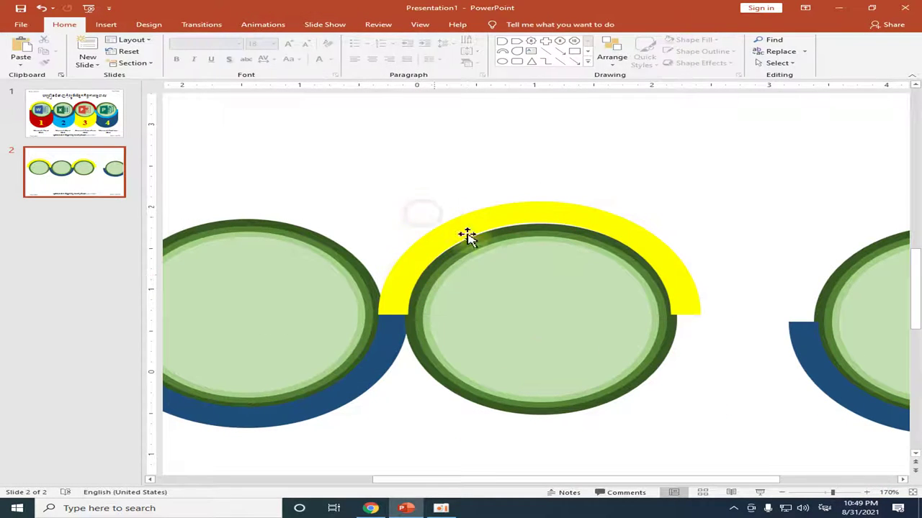
left_click(410, 279)
key("ctrl+Left")
Raise the middle green circle up and to the right, away from the yellow arc.
left_click(524, 287)
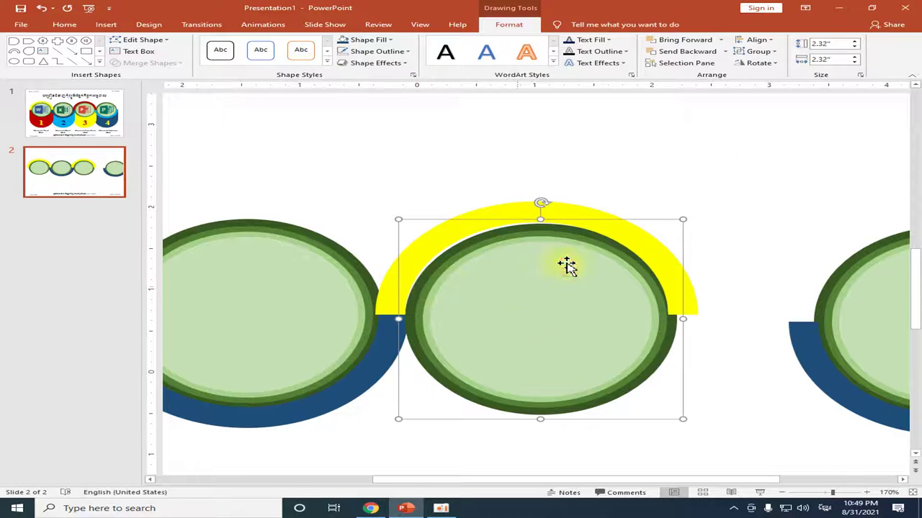
left_click_drag(554, 262, 700, 174)
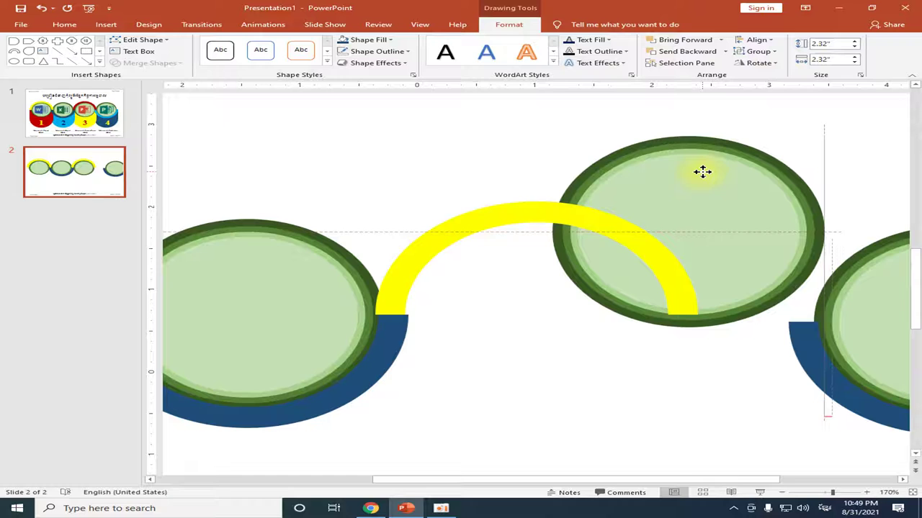
left_click_drag(480, 225, 485, 224)
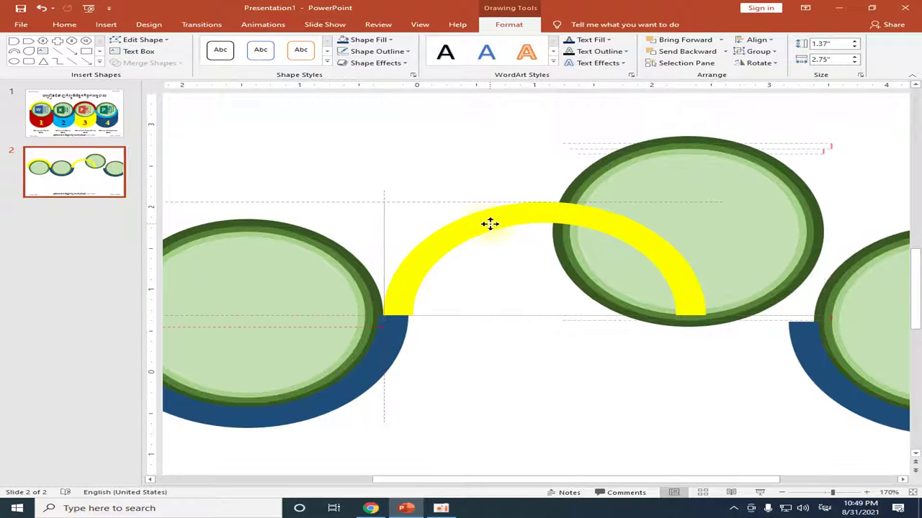
left_click(453, 324)
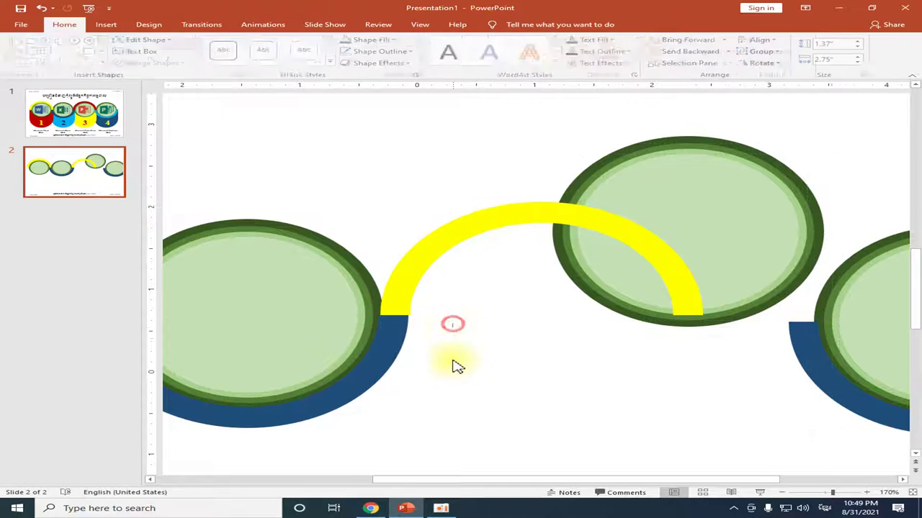
left_click(411, 294)
key("ctrl+z")
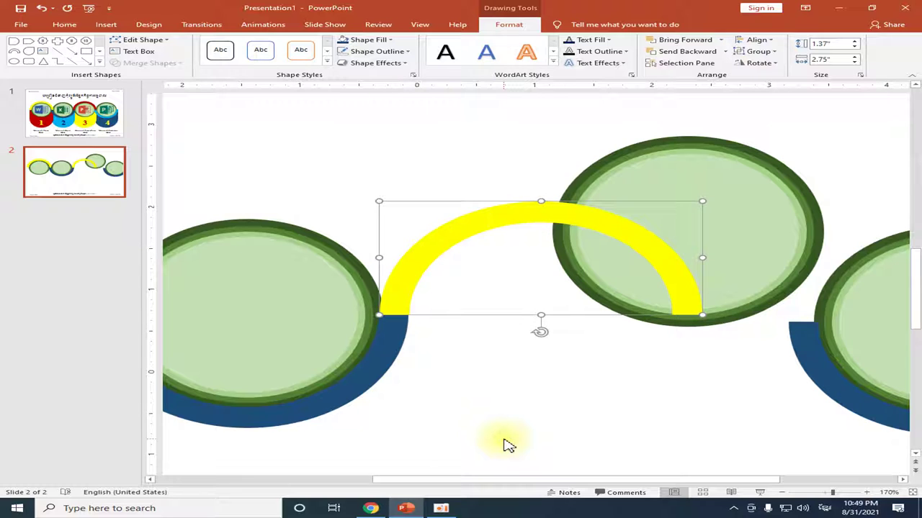
Zoom out and view slide 1's finished design for comparison.
left_click(580, 418)
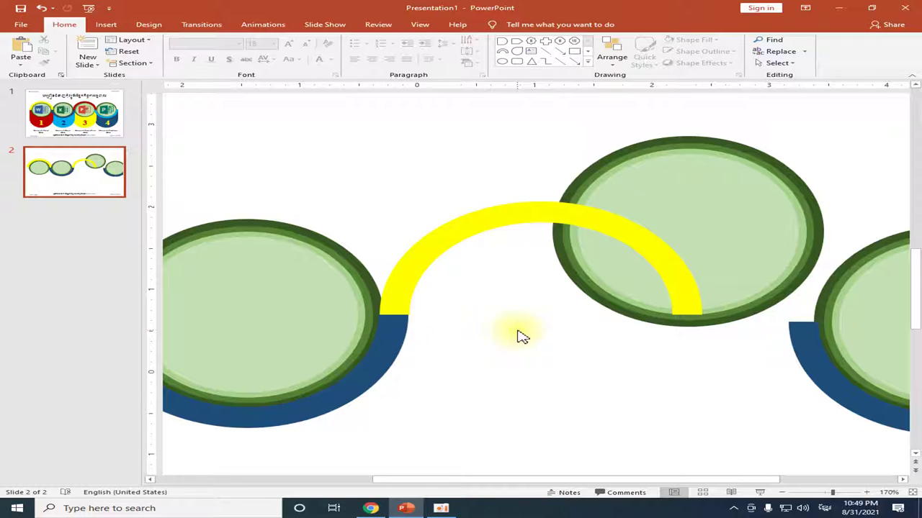
left_click(821, 493)
left_click(543, 223)
left_click(43, 116)
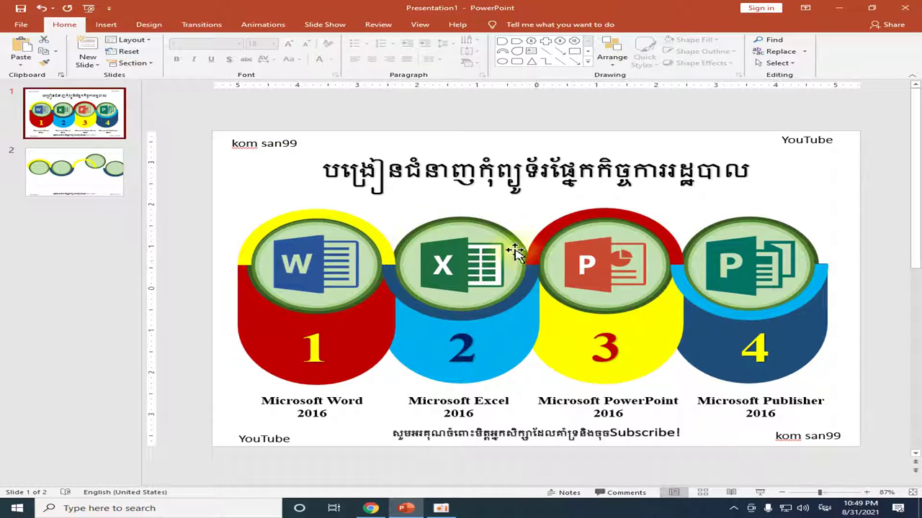
Back on slide 2, recolour the yellow arc red.
left_click(86, 176)
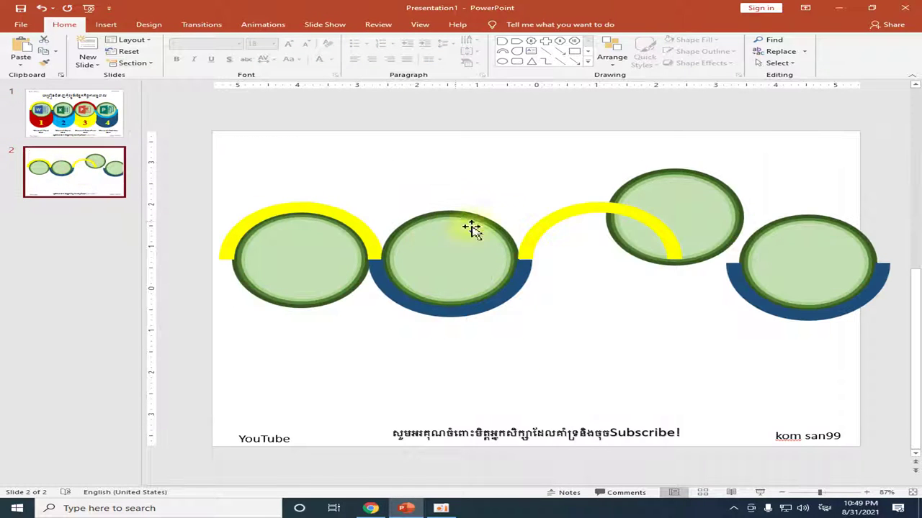
left_click(537, 223)
left_click(509, 23)
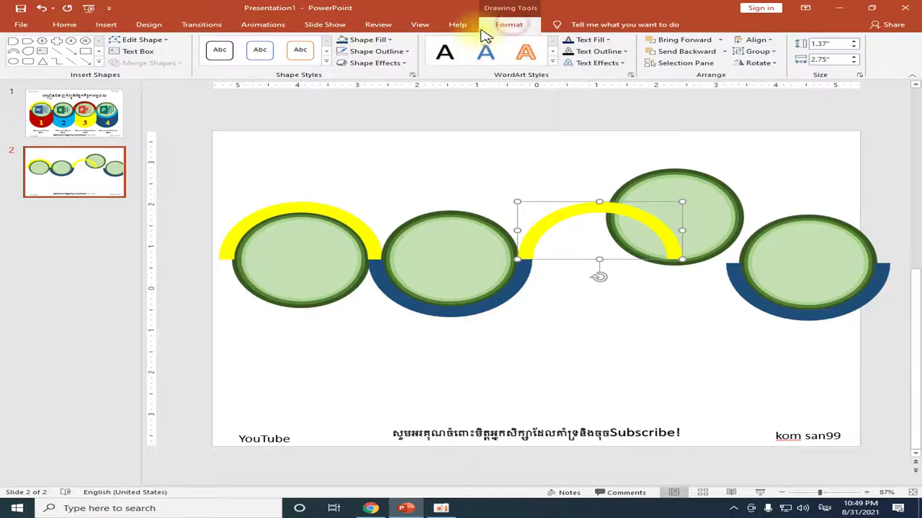
left_click(391, 40)
left_click(341, 117)
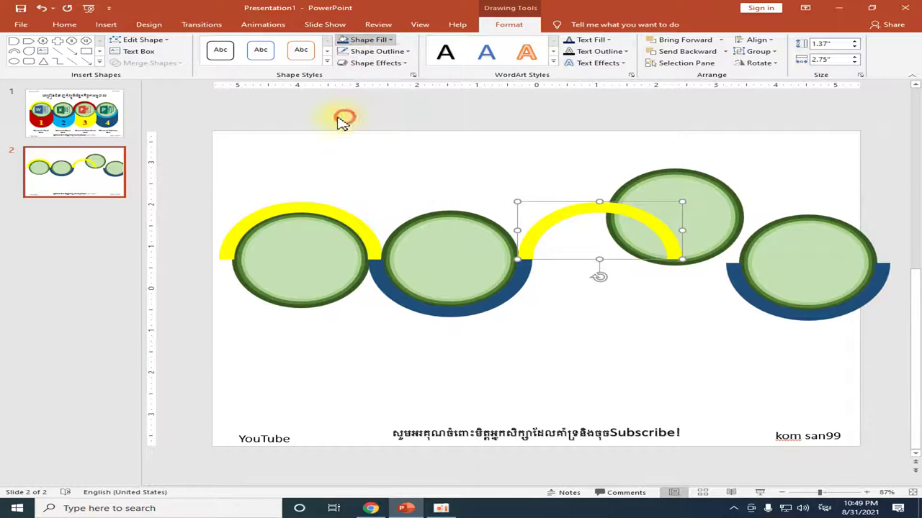
left_click(620, 303)
left_click(555, 219)
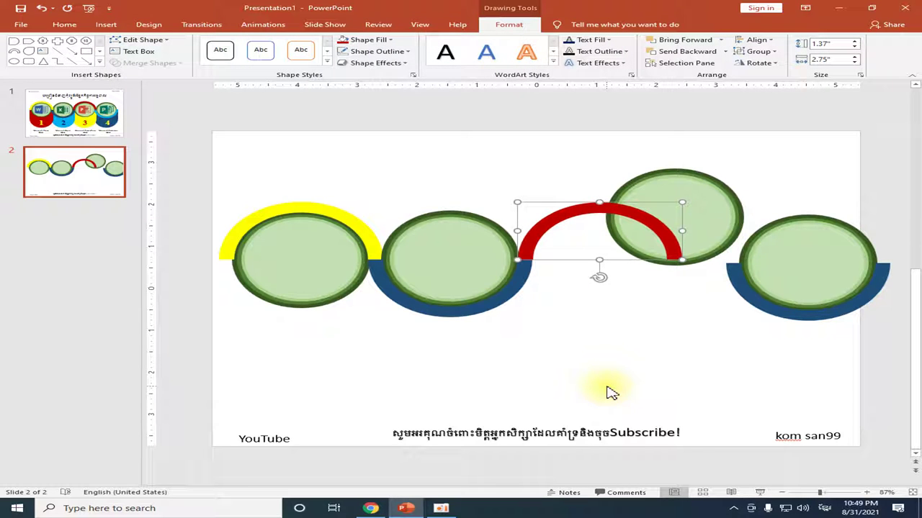
Move the upper-right green circle down and left so it sits inside the red arc.
left_click(616, 406)
left_click(528, 241)
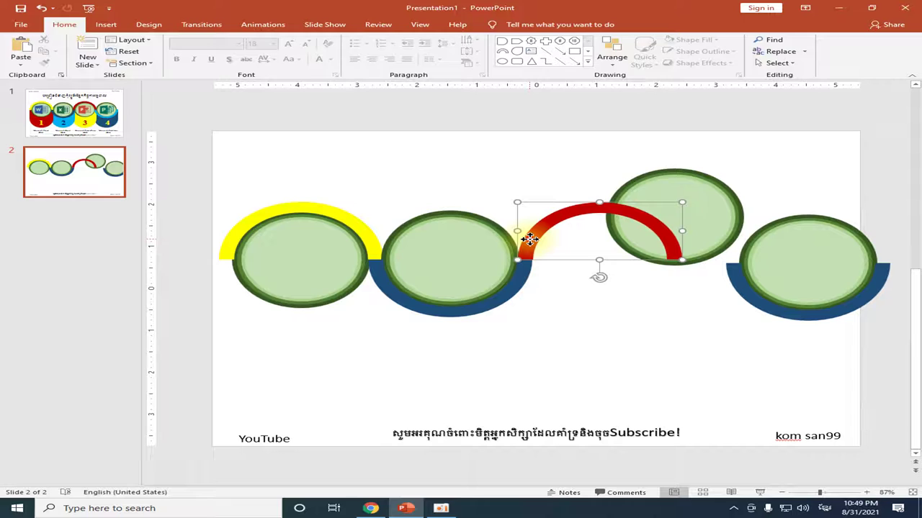
left_click(617, 309)
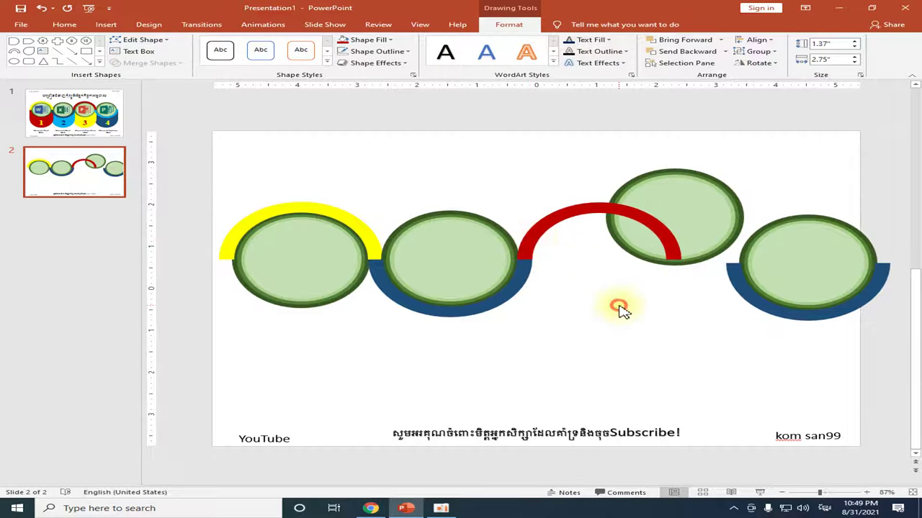
mouse_move(684, 196)
left_mouse_down()
mouse_move(606, 249)
mouse_move(608, 236)
left_mouse_up()
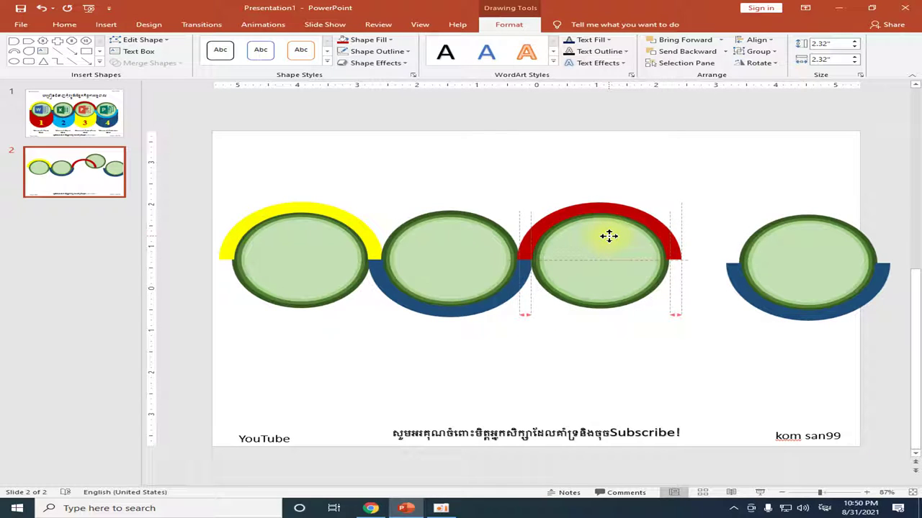
left_click_drag(608, 236, 608, 236)
left_click(682, 191)
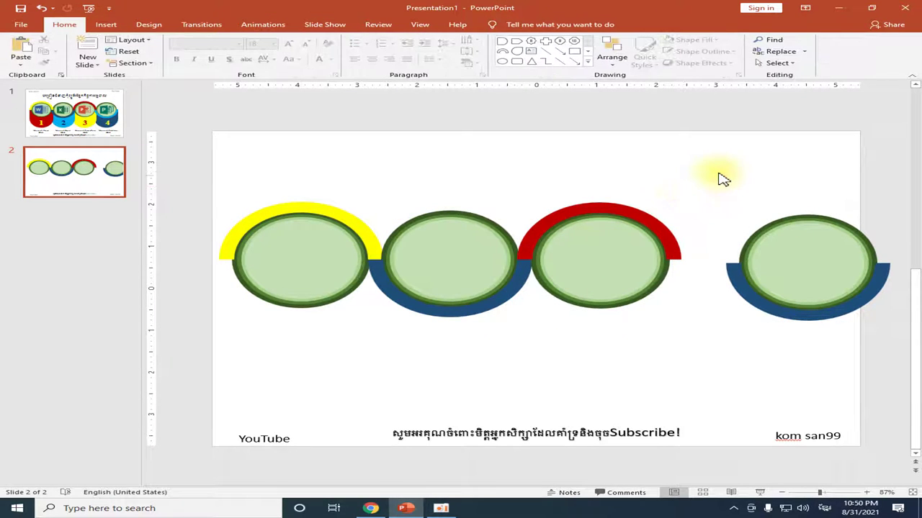
Align the red arc and its green circle centred on each other.
left_click_drag(720, 163, 491, 367)
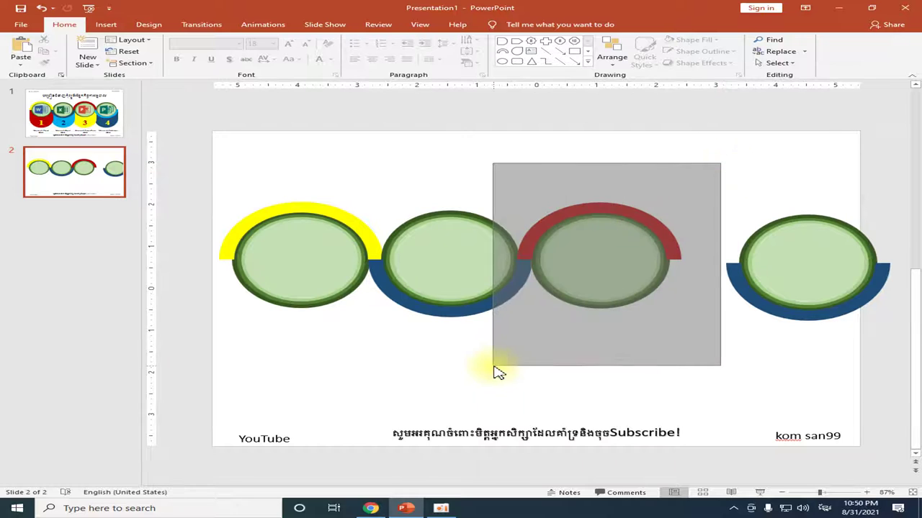
left_click(765, 43)
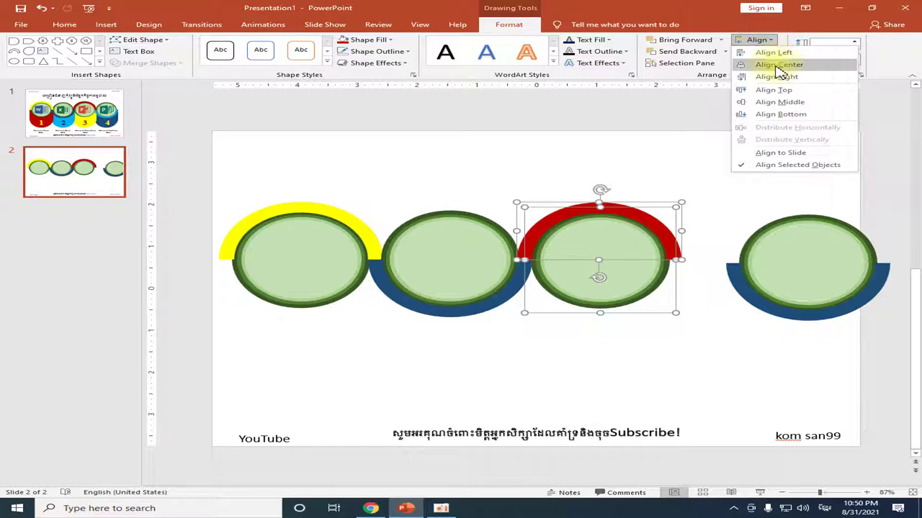
left_click(777, 65)
left_click(709, 212)
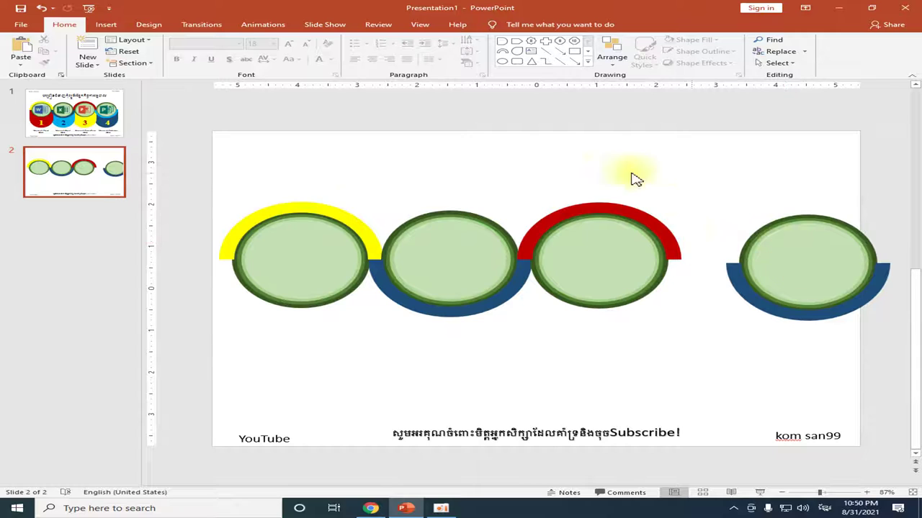
Select just the red arc and its circle and group them into one ring.
left_click_drag(180, 160, 714, 363)
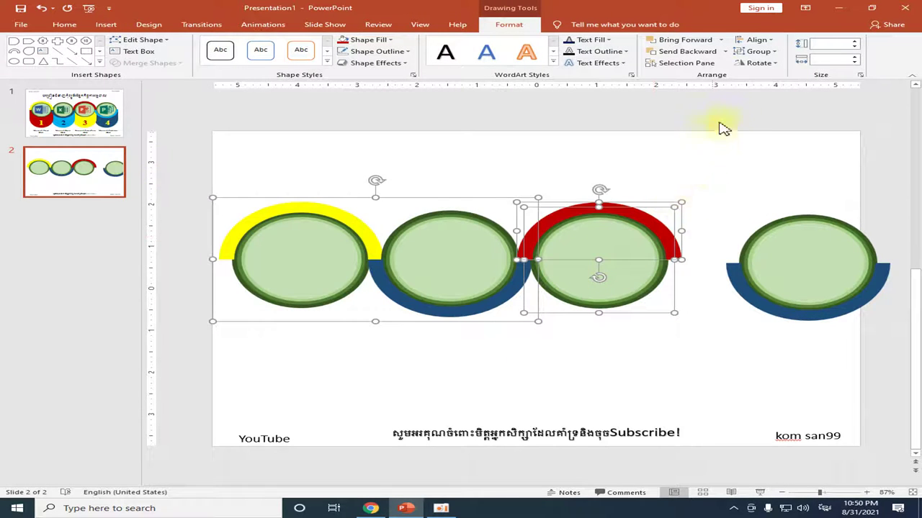
left_click(709, 170)
left_click_drag(780, 140, 481, 385)
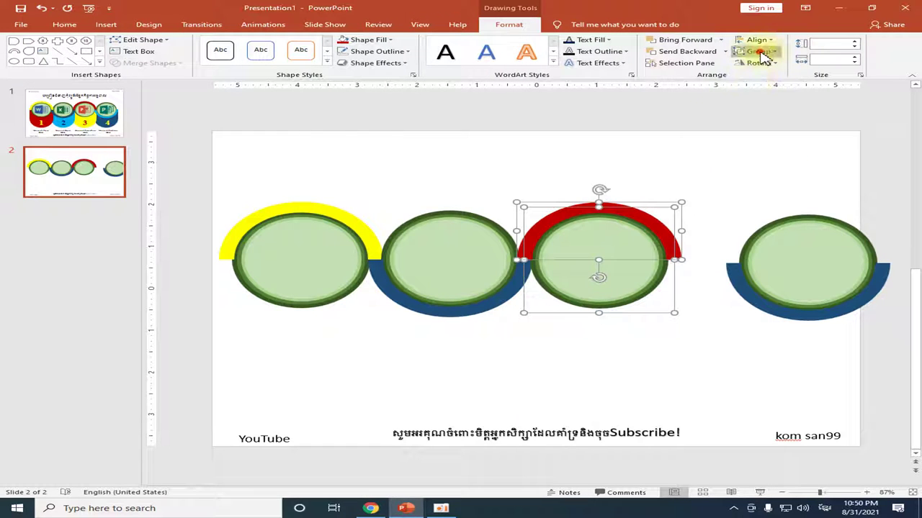
left_click(758, 52)
left_click(766, 66)
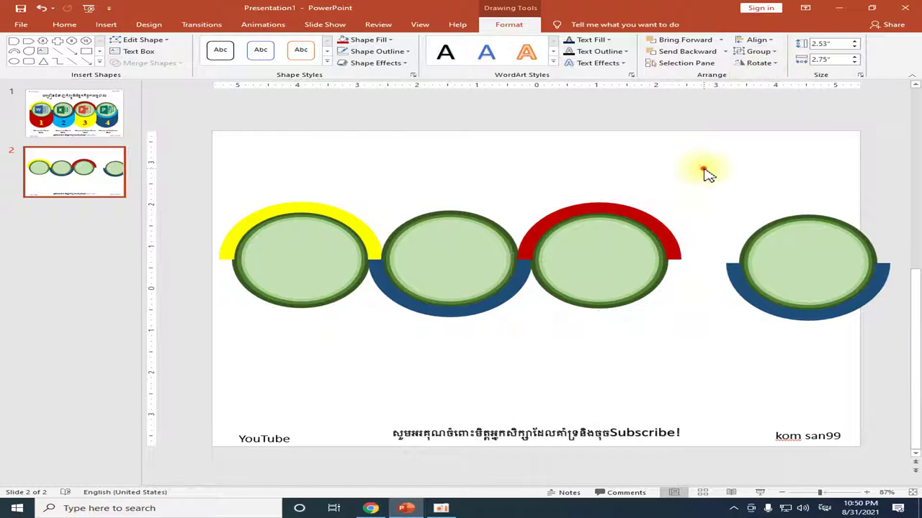
Move the rightmost blue-arc group beside the red circle, bring it to front, and nudge it into place.
left_click(706, 173)
left_click(794, 295)
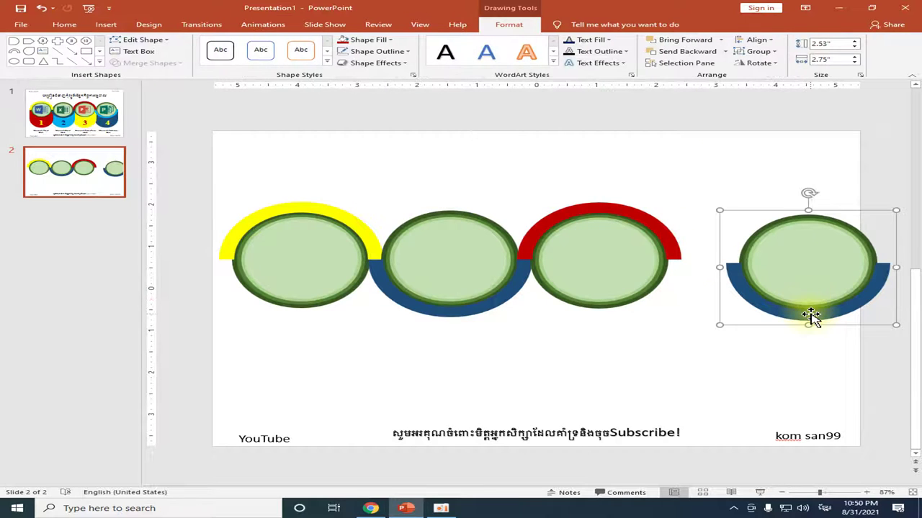
left_click_drag(804, 313, 746, 309)
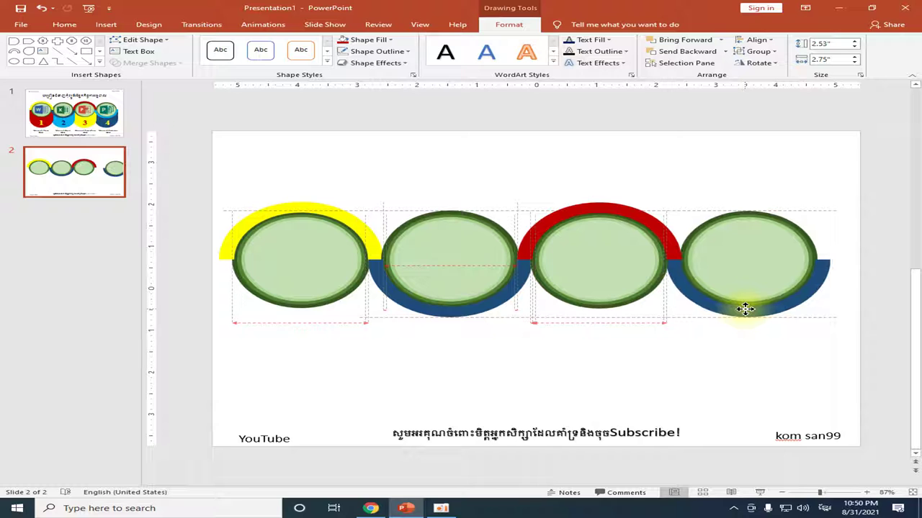
left_click_drag(745, 308, 743, 311)
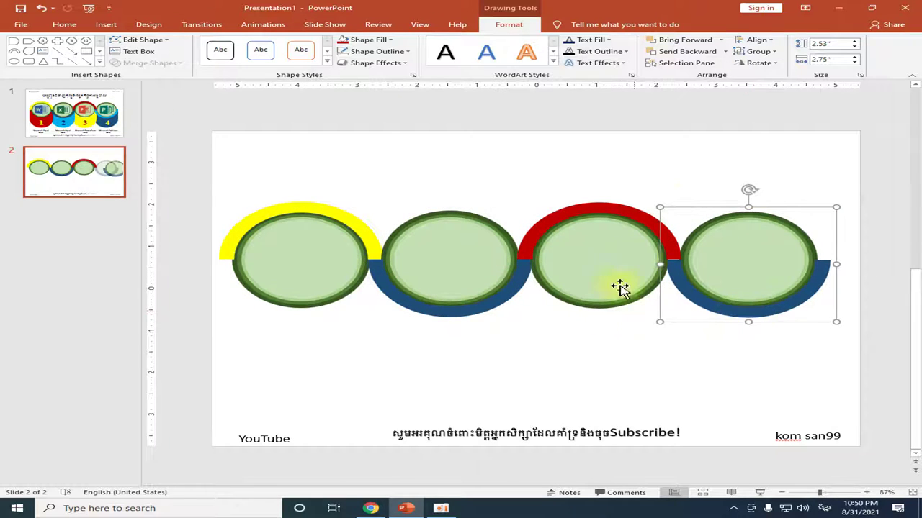
left_click(720, 40)
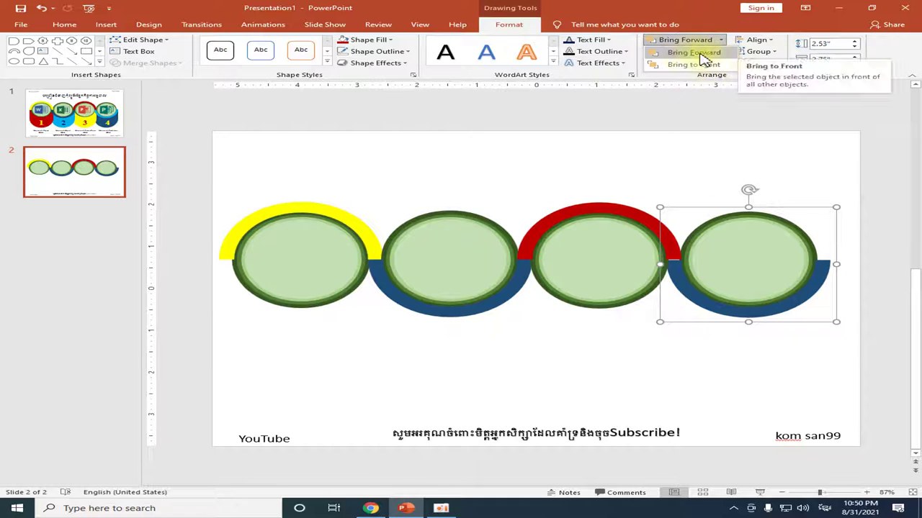
left_click(712, 66)
key("ctrl+Up")
key("ctrl+Right")
key("ctrl+Left")
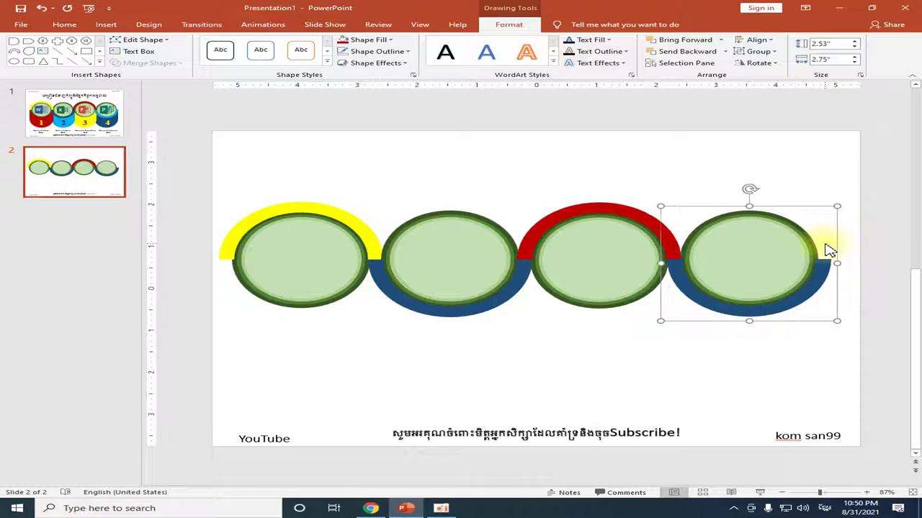
Ungroup the blue-arc ring, lift its green circle up-right, then view slide 1 for reference.
left_click(776, 52)
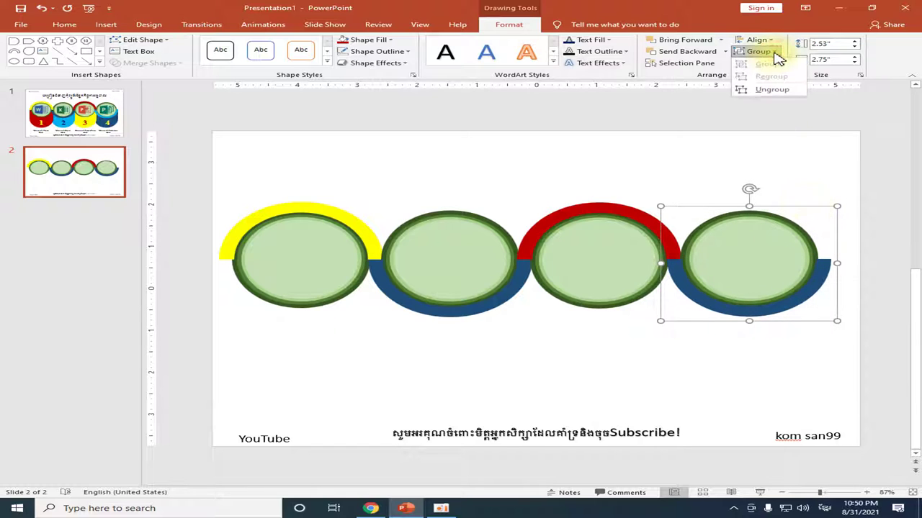
left_click(765, 92)
left_click(828, 191)
left_click(765, 241)
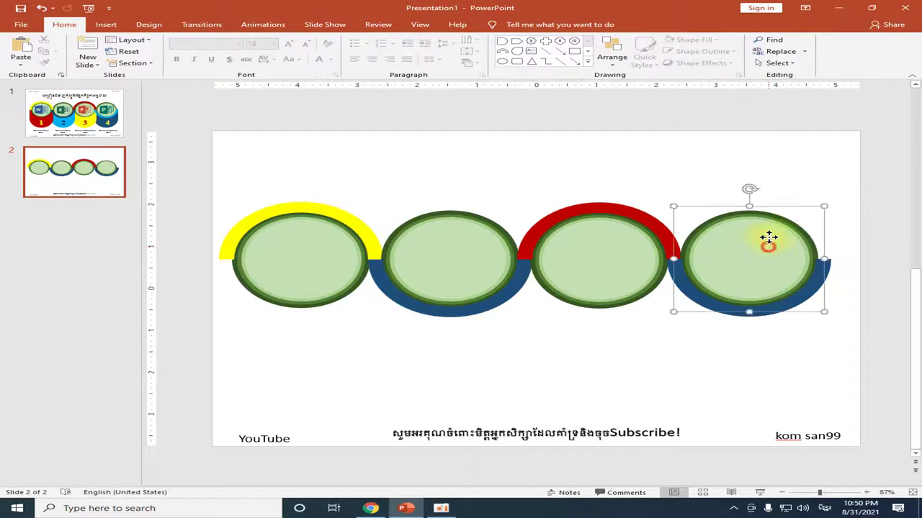
left_click_drag(766, 245, 807, 169)
left_click(737, 308)
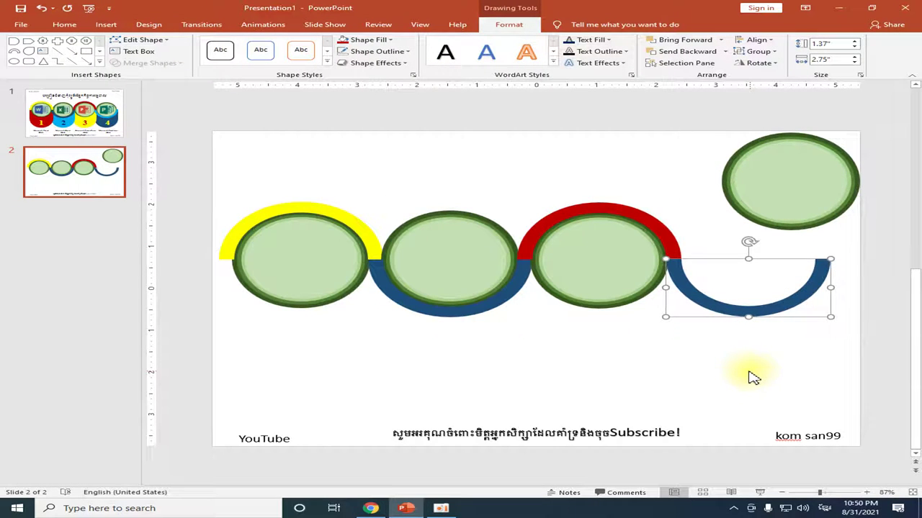
left_click(748, 377)
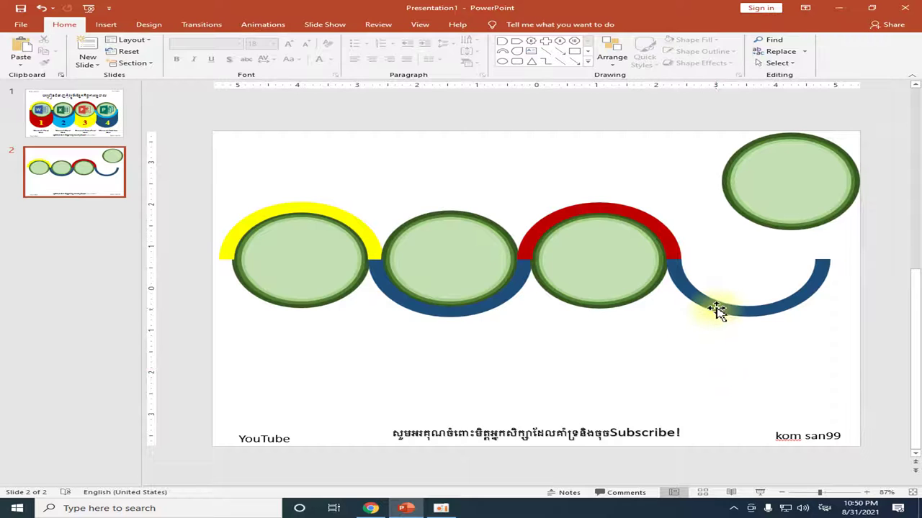
left_click(72, 115)
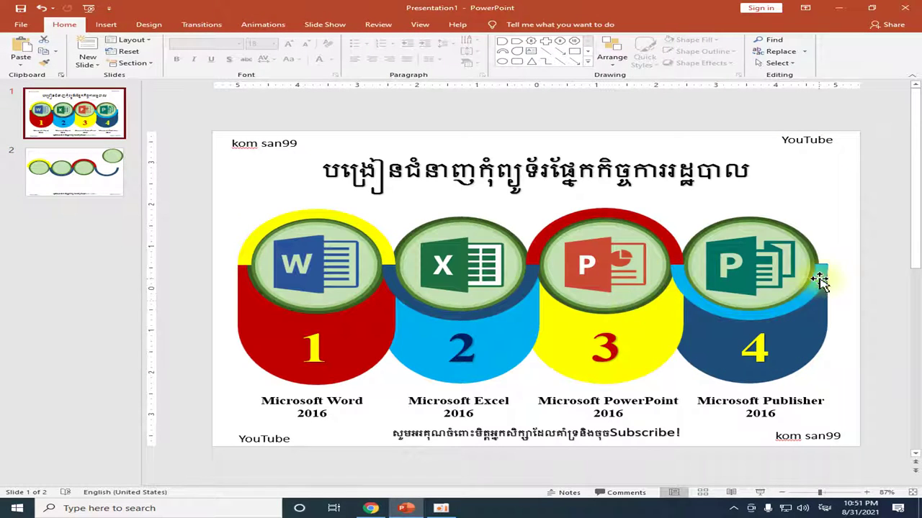
Fill the fourth blue arc with a lighter blue.
left_click(72, 183)
left_click(684, 288)
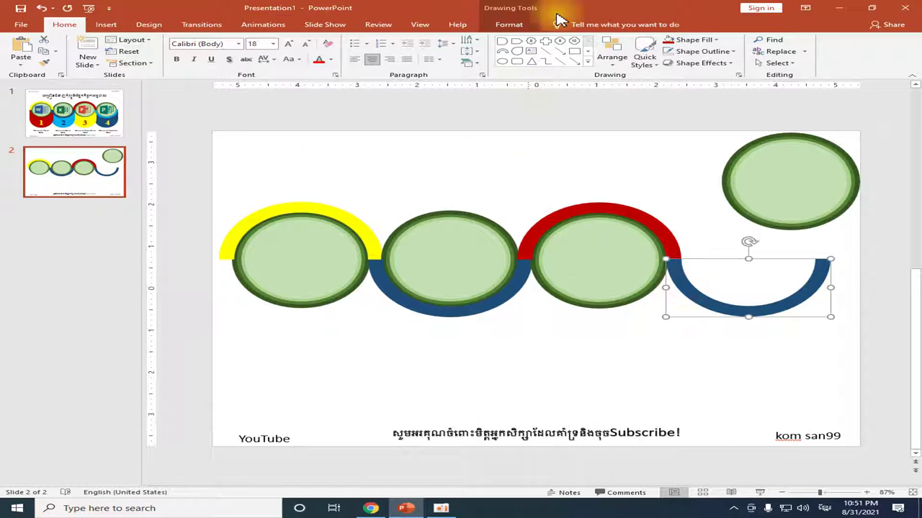
left_click(509, 24)
left_click(607, 40)
left_click(607, 40)
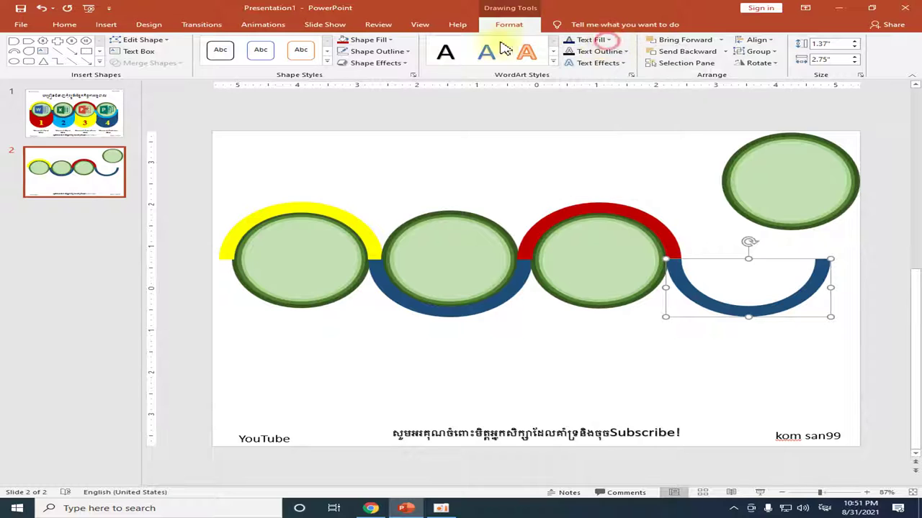
left_click(369, 40)
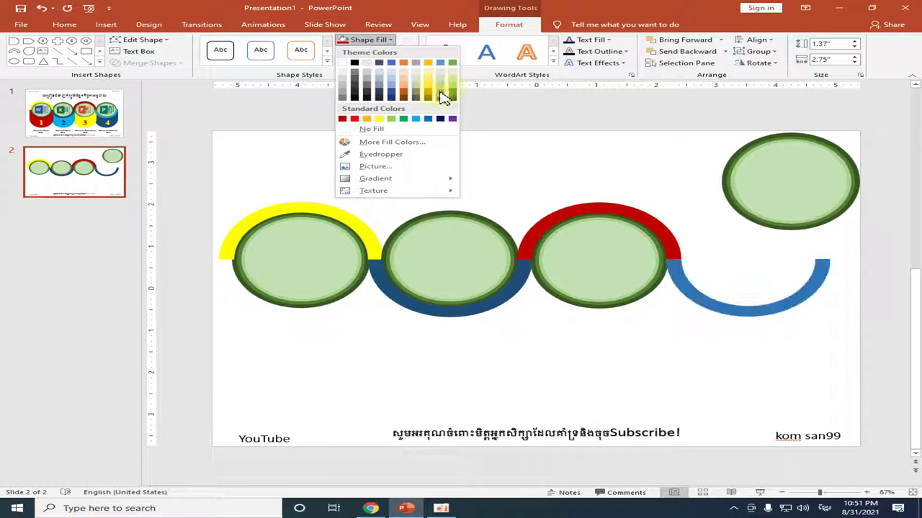
left_click(443, 98)
left_click(761, 366)
Move the top-right green circle down onto the blue arc and bring it to front.
left_click(783, 200)
left_click_drag(783, 200, 740, 278)
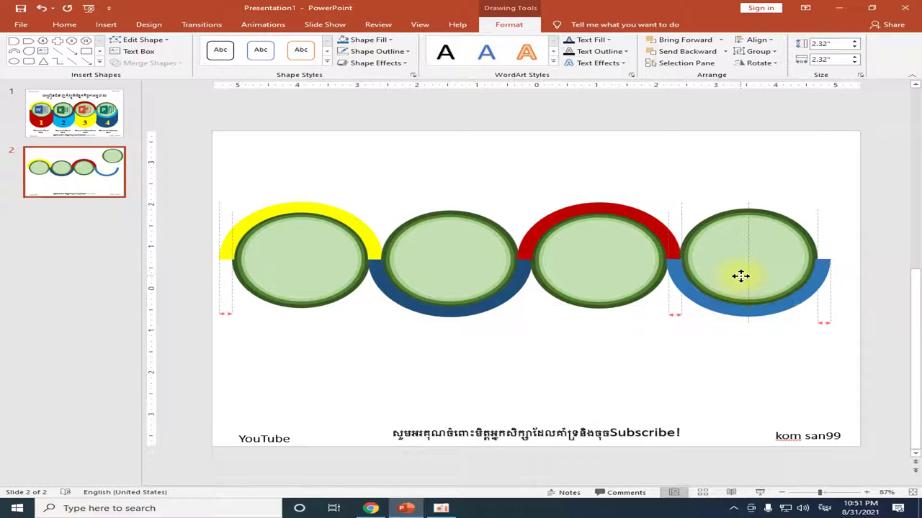
left_click_drag(740, 277, 742, 277)
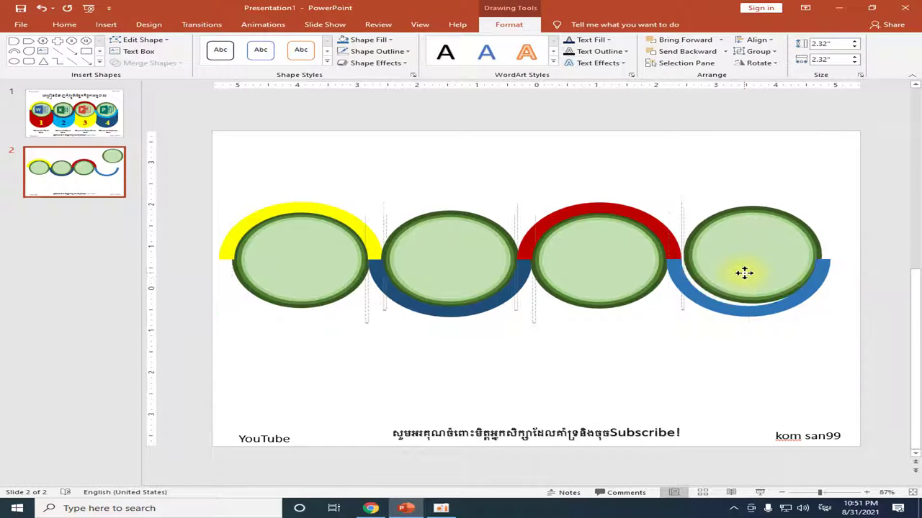
left_click_drag(742, 278, 740, 277)
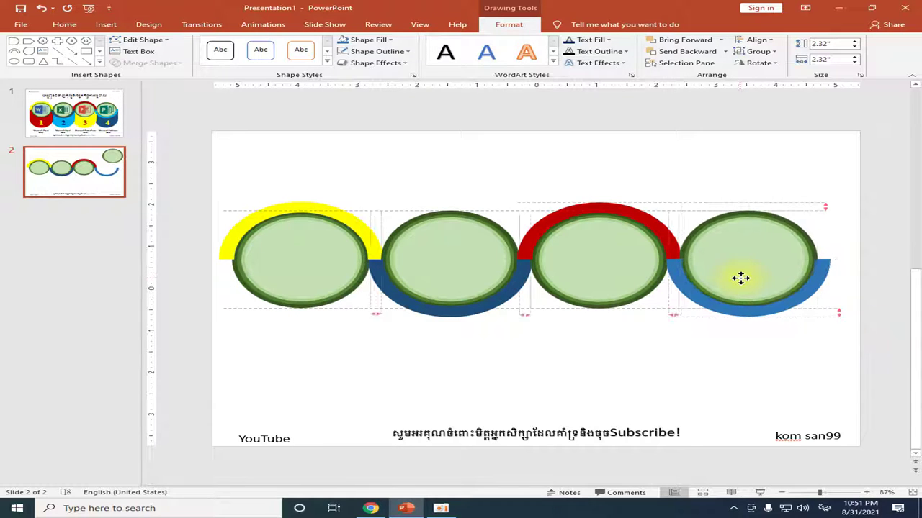
left_click_drag(740, 278, 742, 277)
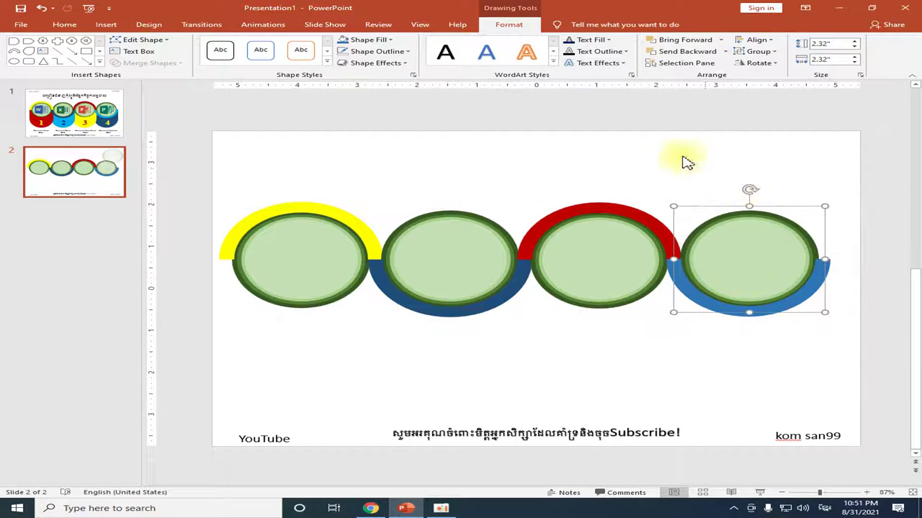
left_click(721, 40)
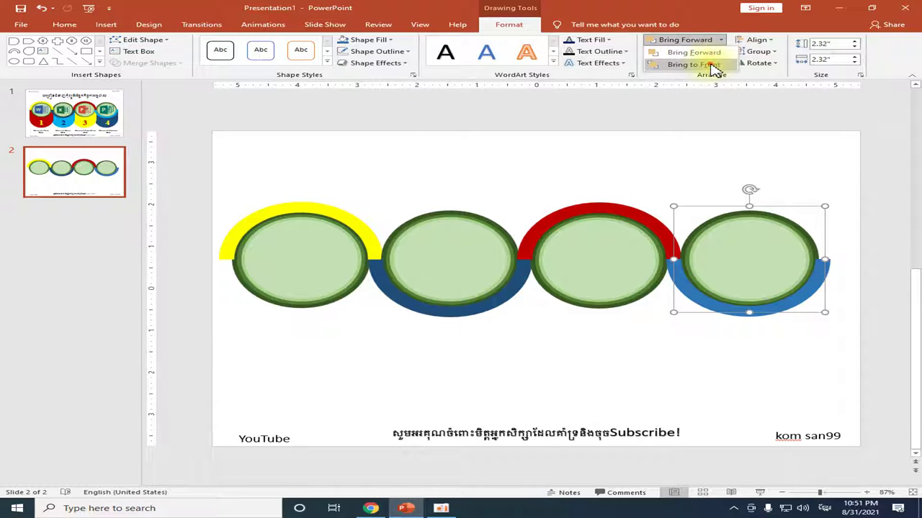
left_click(702, 66)
left_click(847, 237)
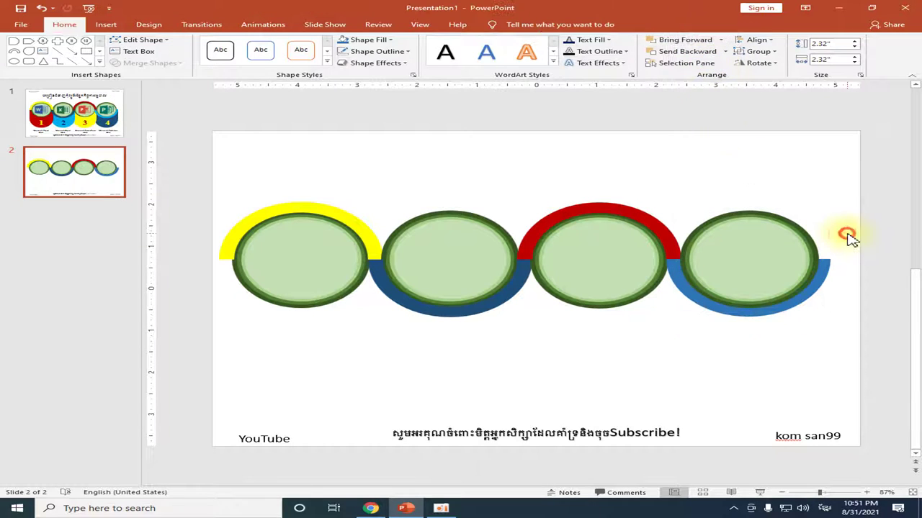
Align the fourth circle and its blue arc by their horizontal centres.
left_click(772, 269)
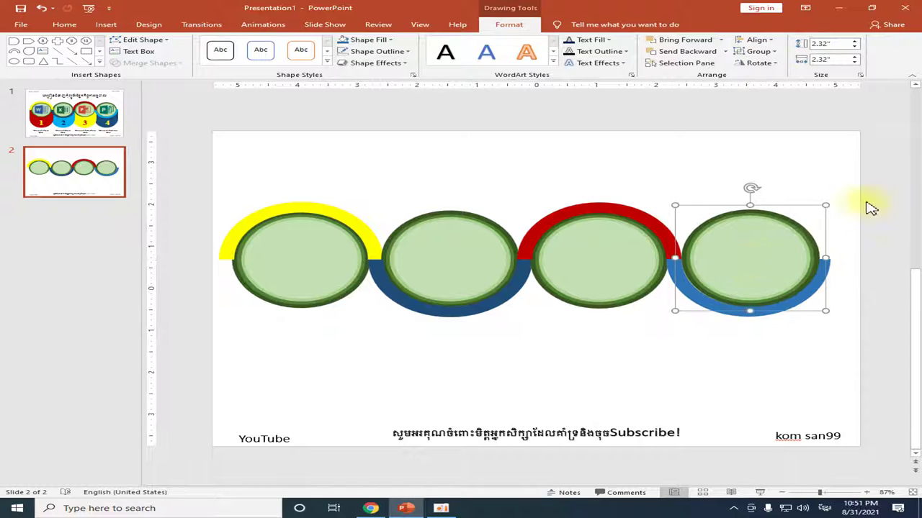
left_click_drag(881, 168, 623, 354)
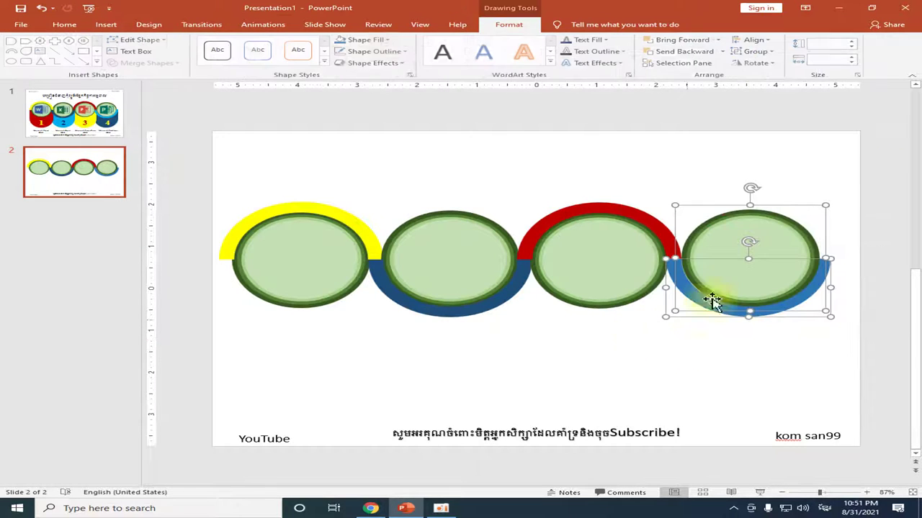
left_click(756, 41)
left_click(782, 69)
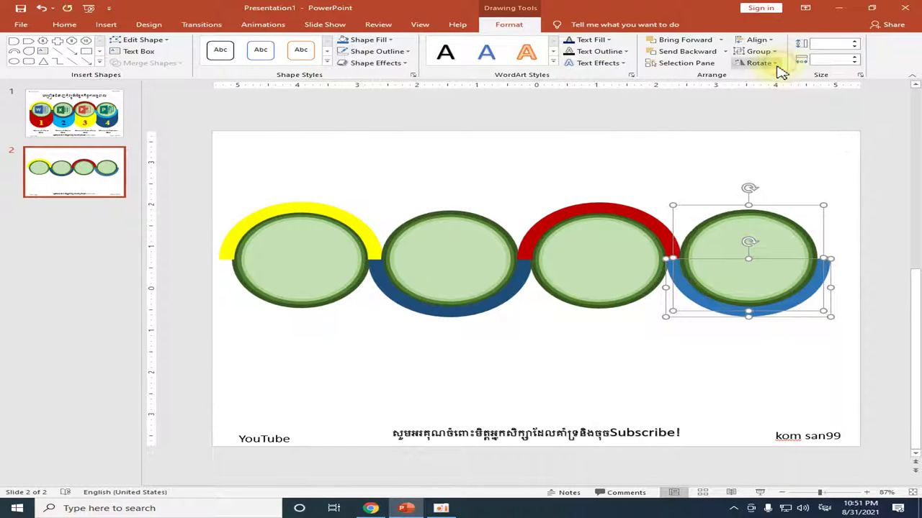
left_click(844, 216)
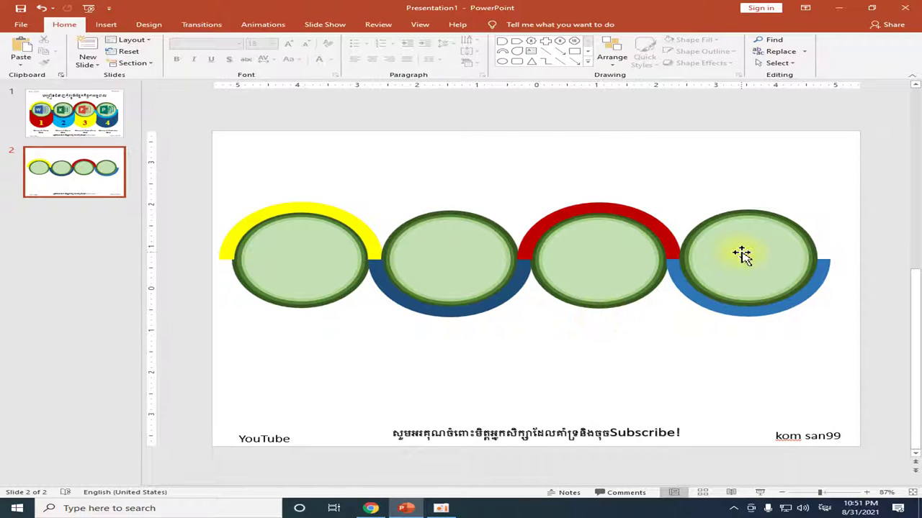
key("Page_Up")
Group all four circles and their arcs into one object.
key("Page_Down")
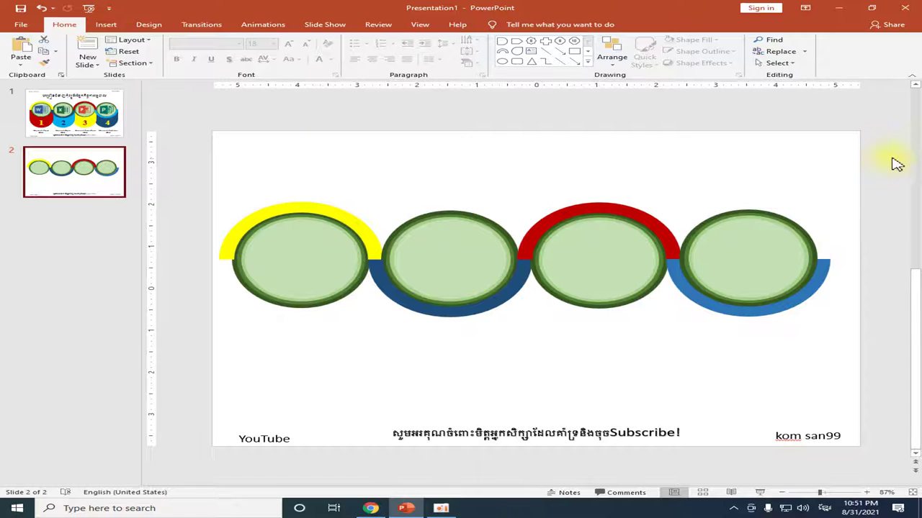
left_click_drag(890, 144, 171, 385)
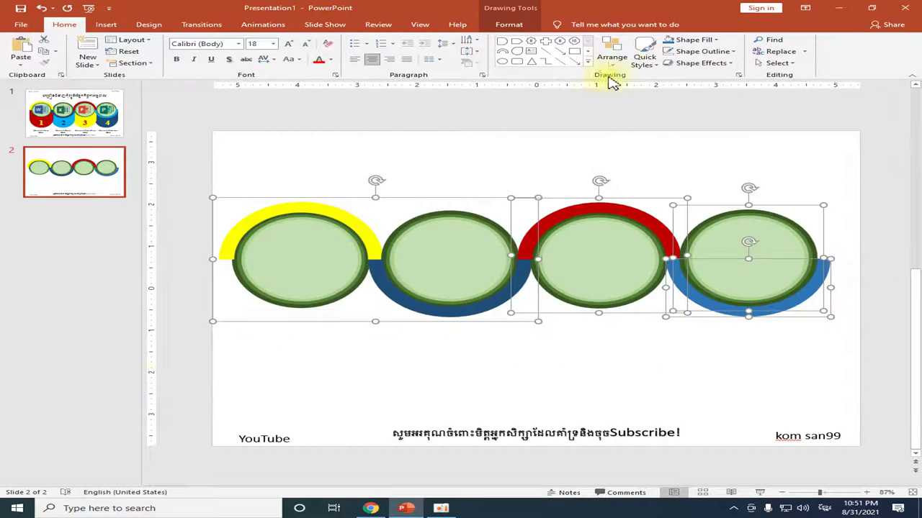
left_click(509, 24)
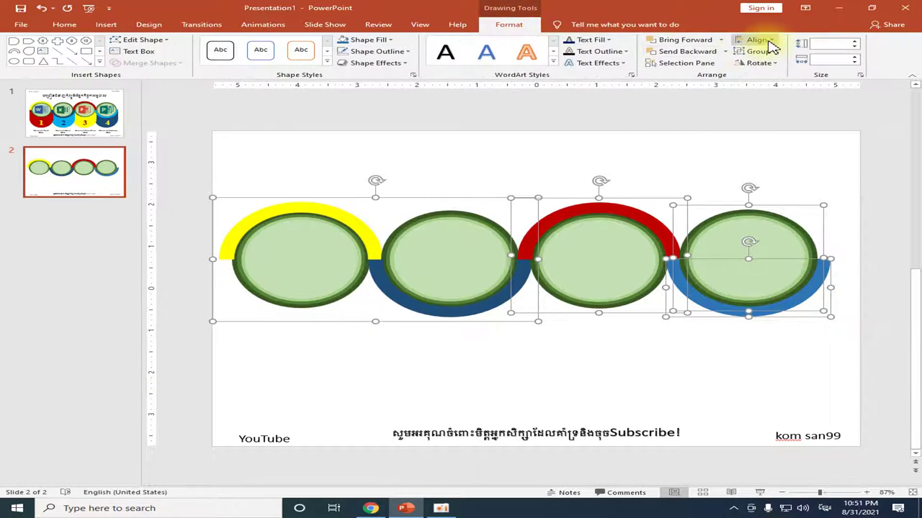
left_click(763, 51)
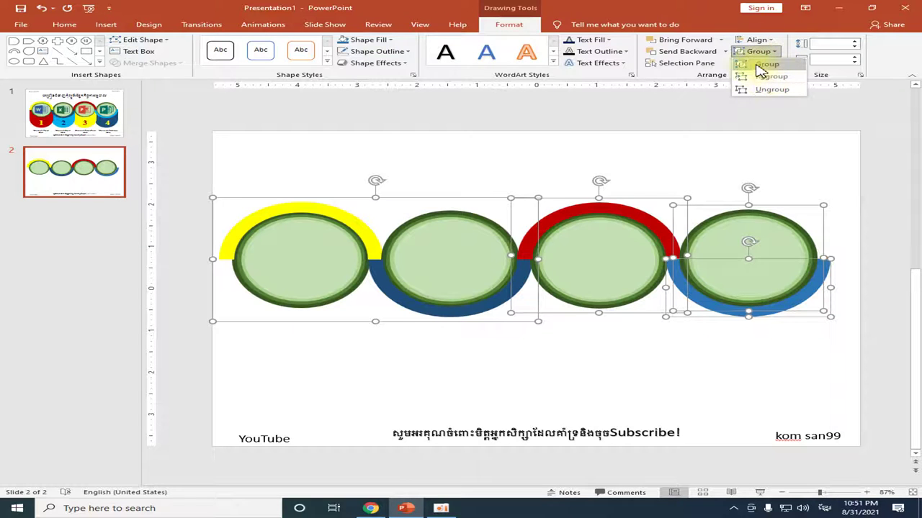
left_click(770, 65)
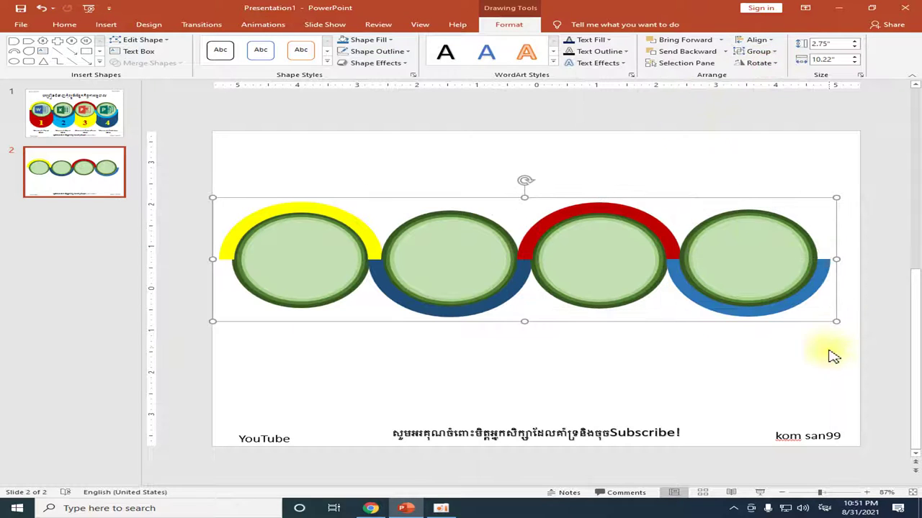
Nudge the group right and centre it horizontally on the slide.
key("Right")
key("Right")
key("Right")
key("Right")
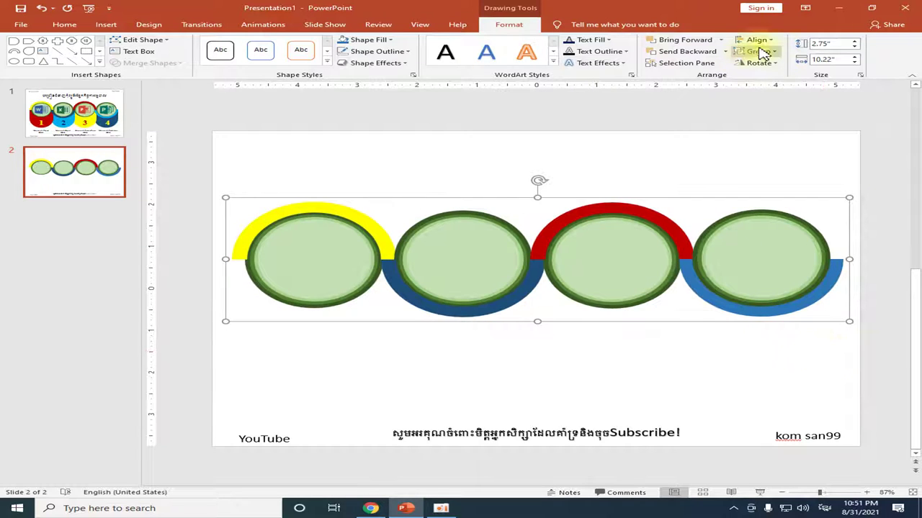
left_click(767, 43)
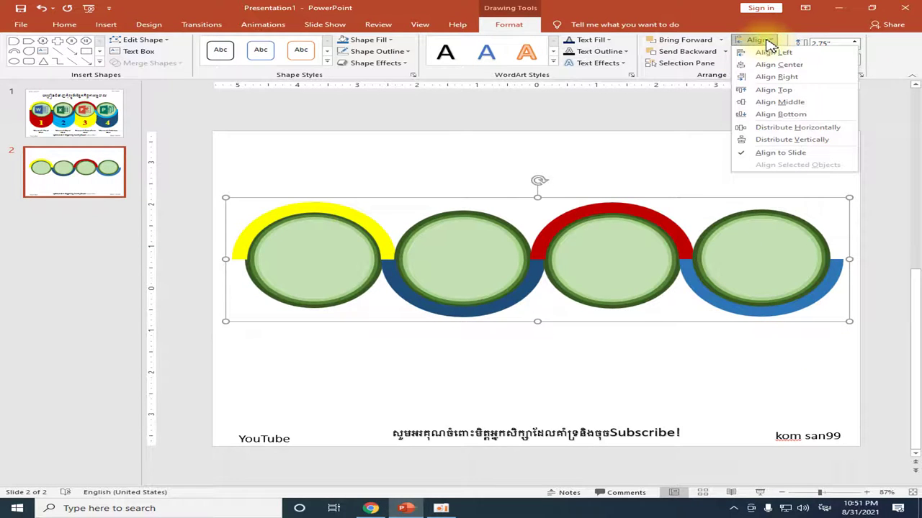
left_click(776, 65)
left_click(894, 241)
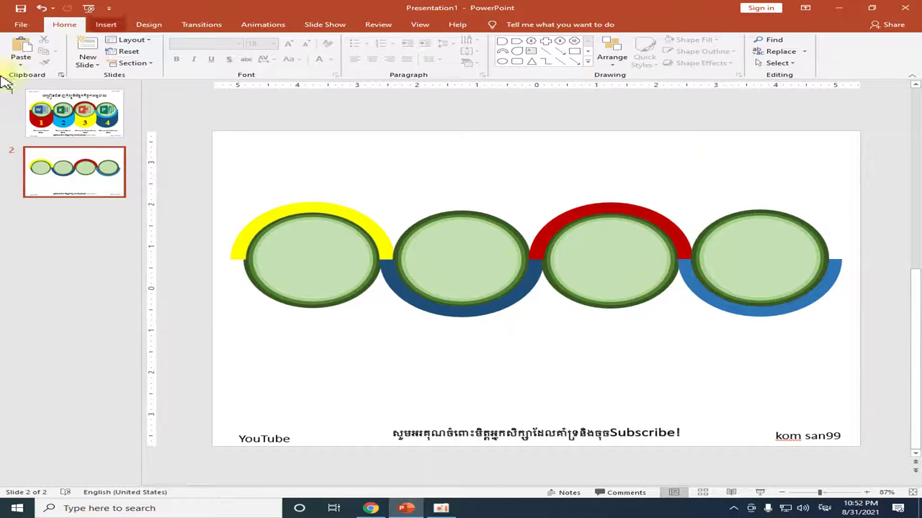
left_click(61, 115)
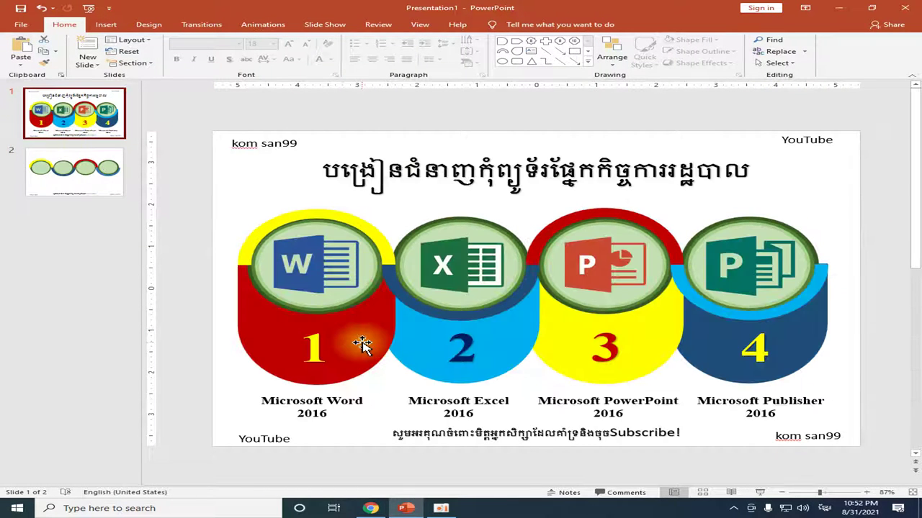
Draw a round-ended rectangle below the first circle, rotated so its rounded end points down.
left_click(111, 187)
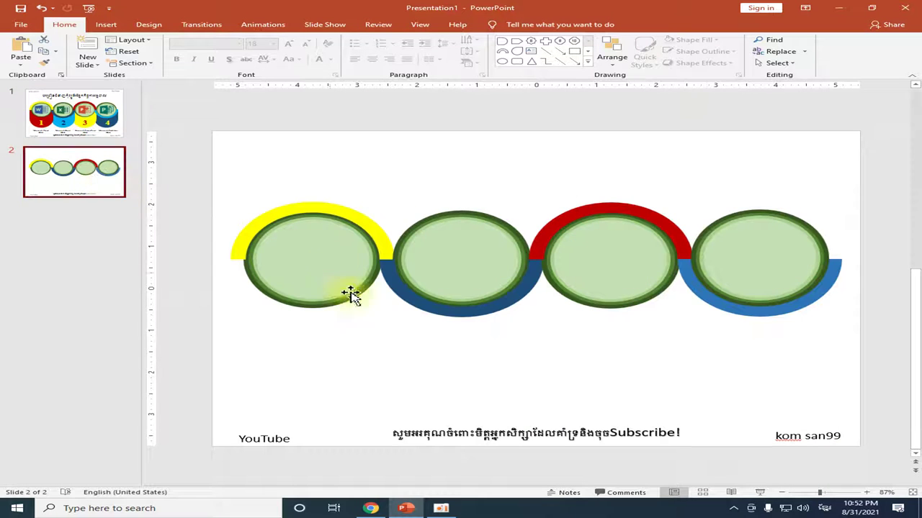
left_click(106, 26)
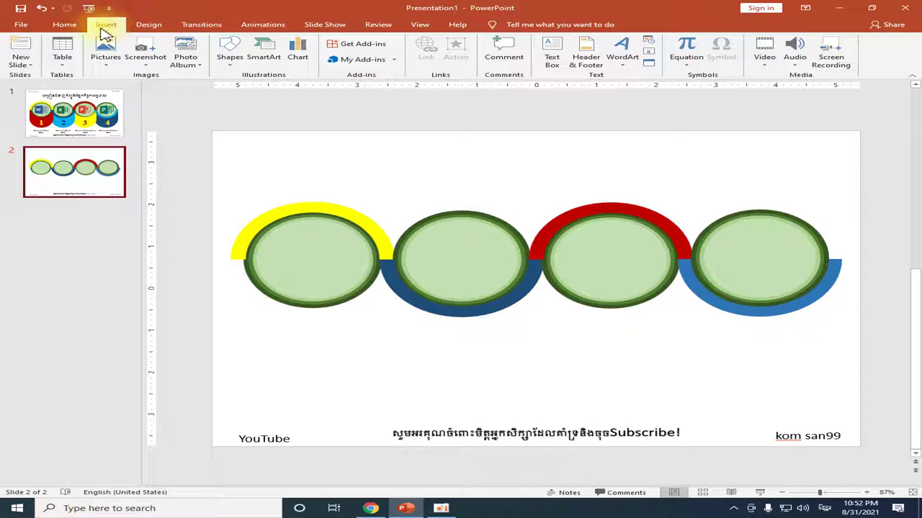
left_click(231, 56)
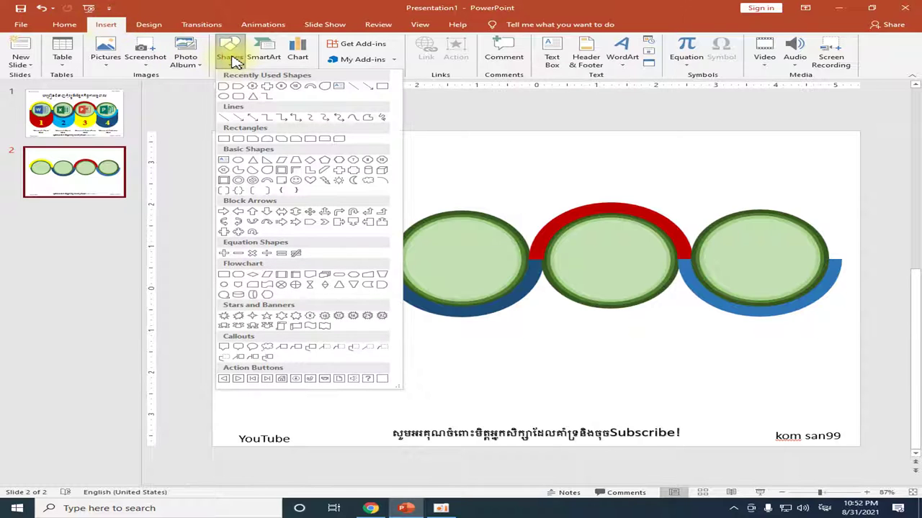
left_click(239, 96)
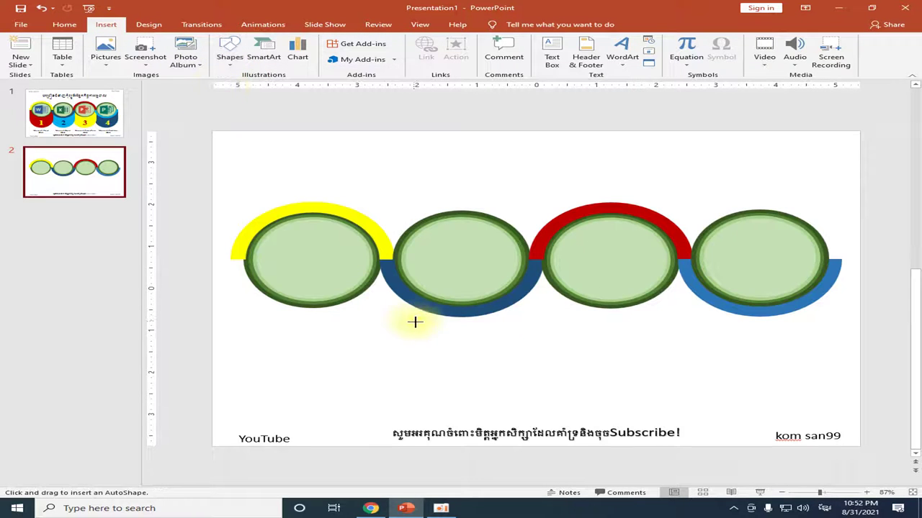
left_click_drag(238, 276, 394, 382)
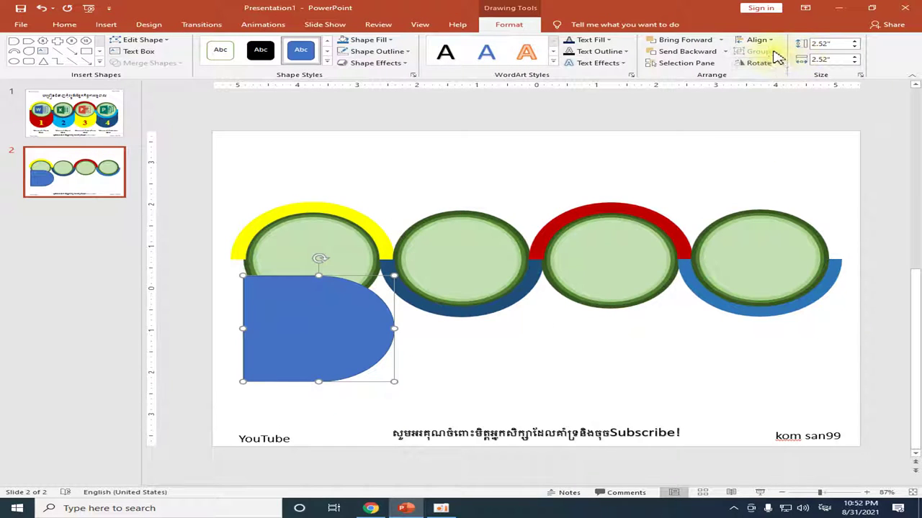
left_click(776, 64)
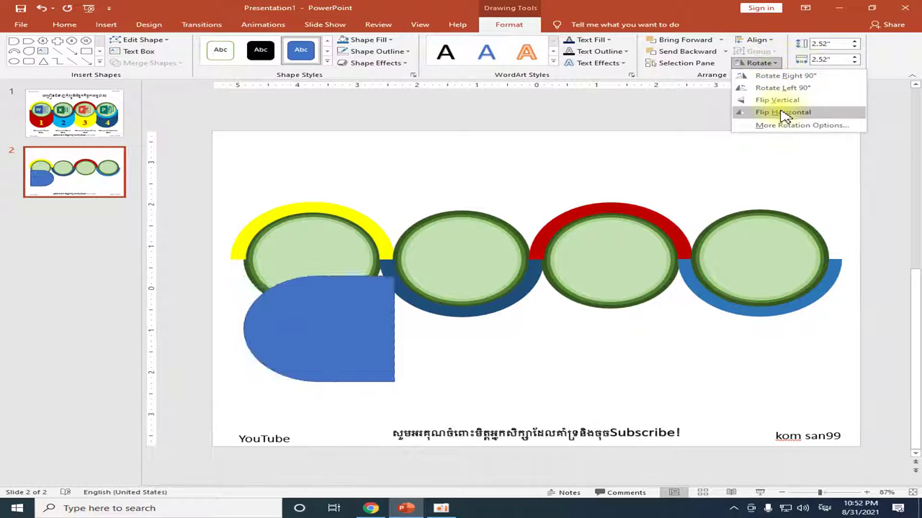
left_click(781, 75)
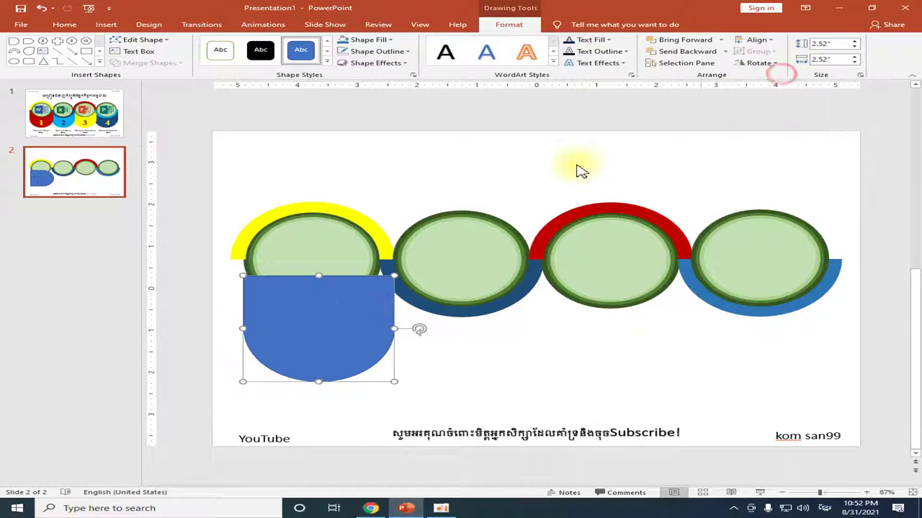
Resize the blue base to 2.71 inches wide under the first circle and send it backward.
left_click_drag(394, 328, 373, 325)
left_click_drag(305, 274, 314, 257)
left_click_drag(243, 319, 229, 320)
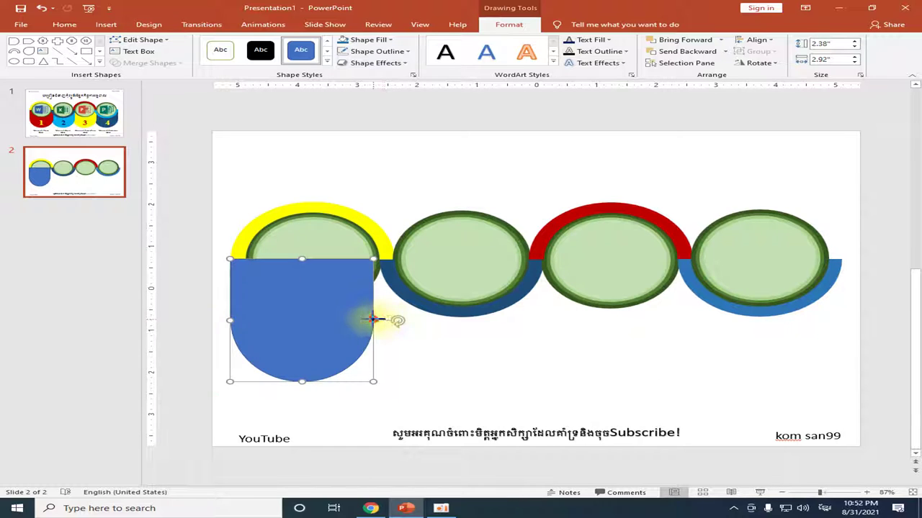
left_click_drag(373, 320, 389, 318)
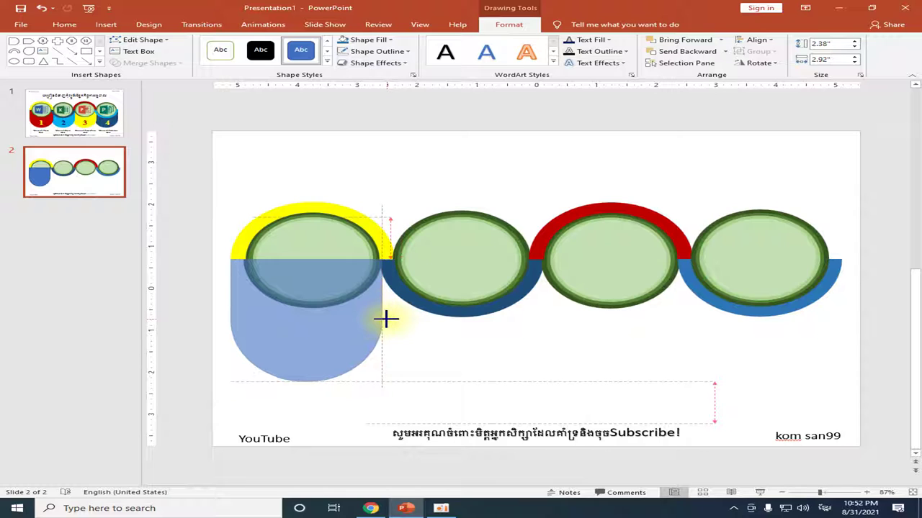
left_click_drag(388, 319, 388, 319)
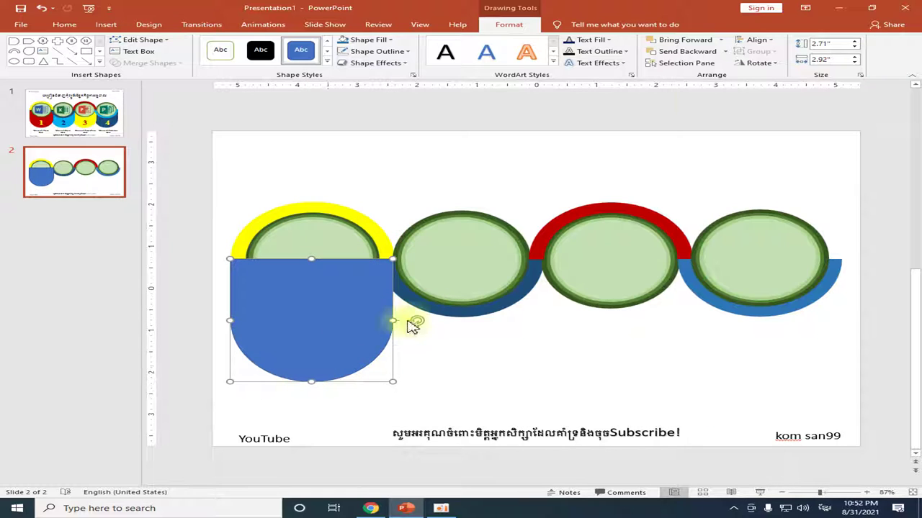
left_click(720, 52)
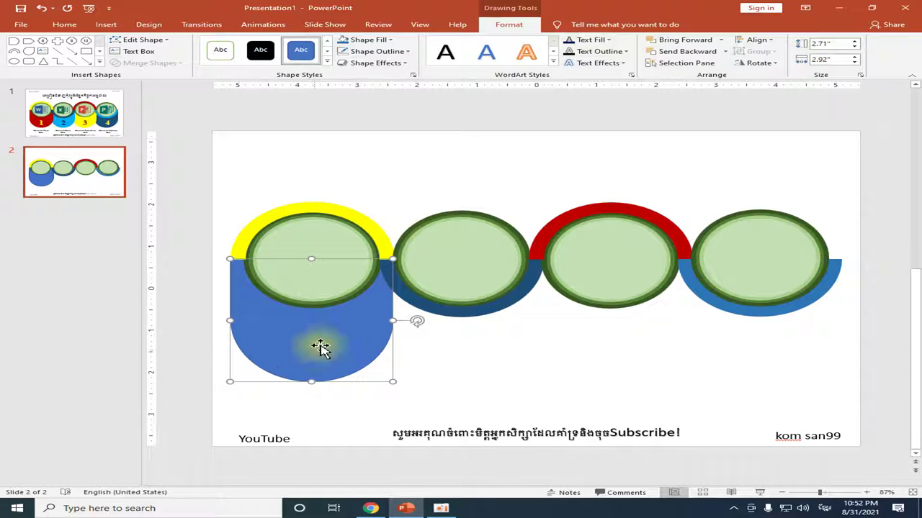
left_click(43, 116)
left_click(72, 176)
left_click(337, 355)
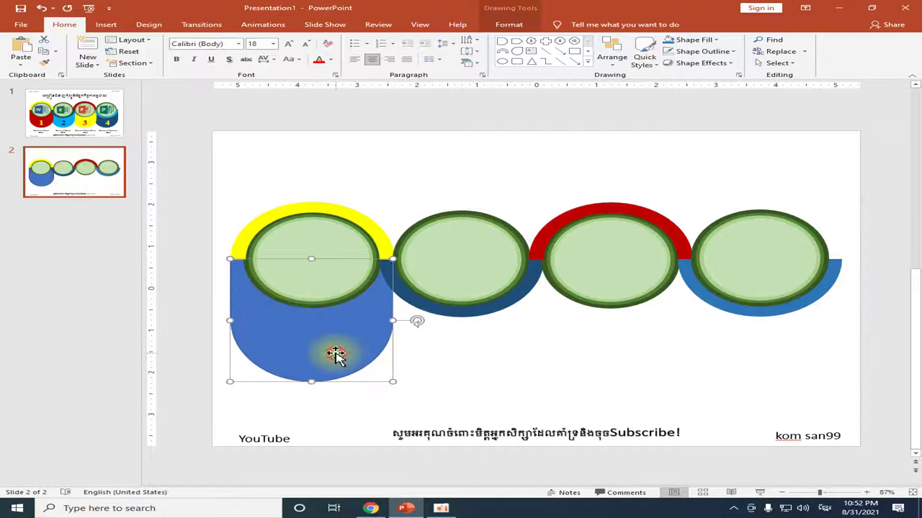
Shorten the base to 2.32 inches tall and fill it red.
left_click(417, 377)
left_click(319, 354)
left_click_drag(311, 382, 310, 359)
left_click(432, 362)
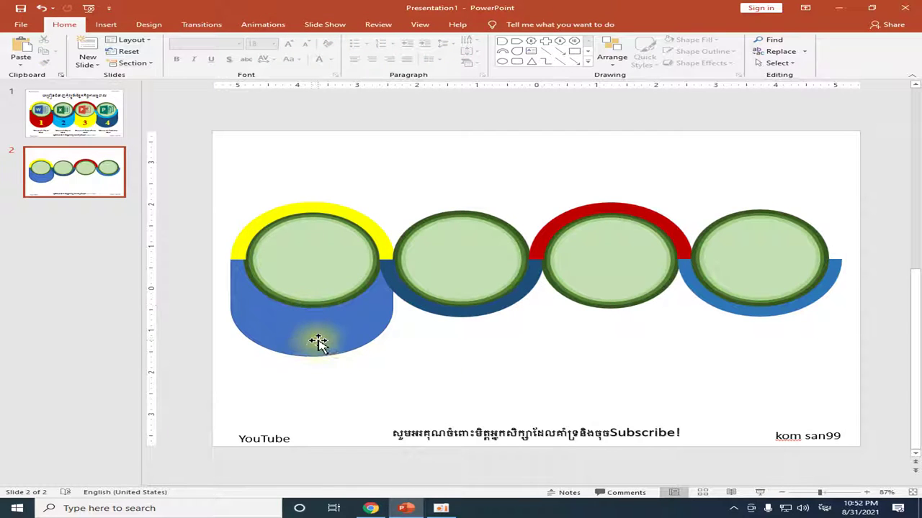
left_click(319, 344)
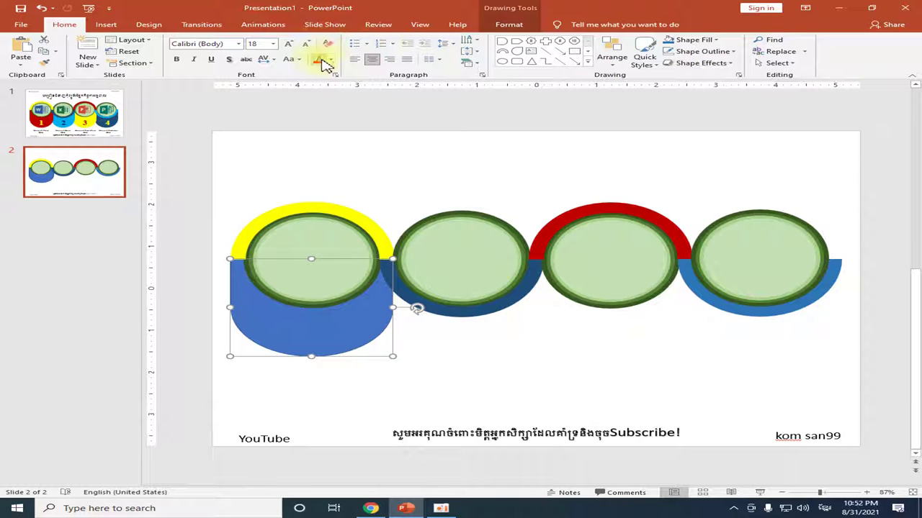
left_click(509, 24)
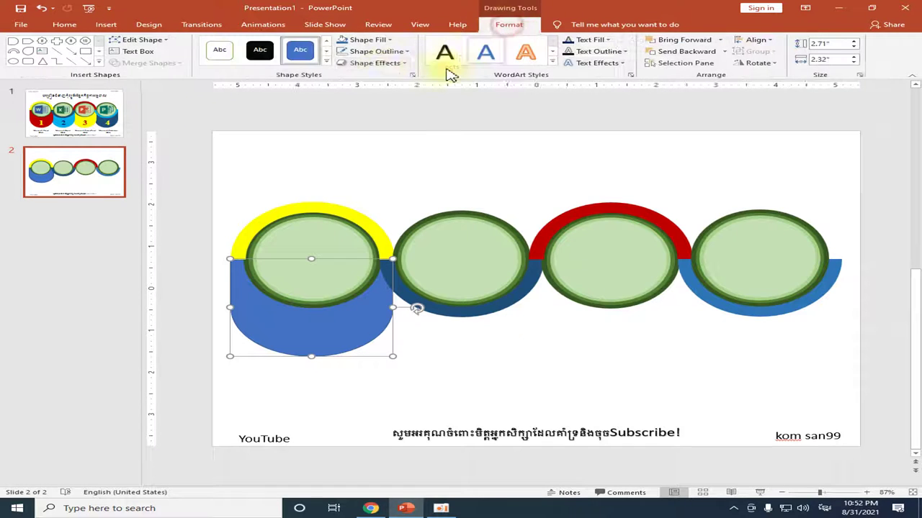
left_click(391, 39)
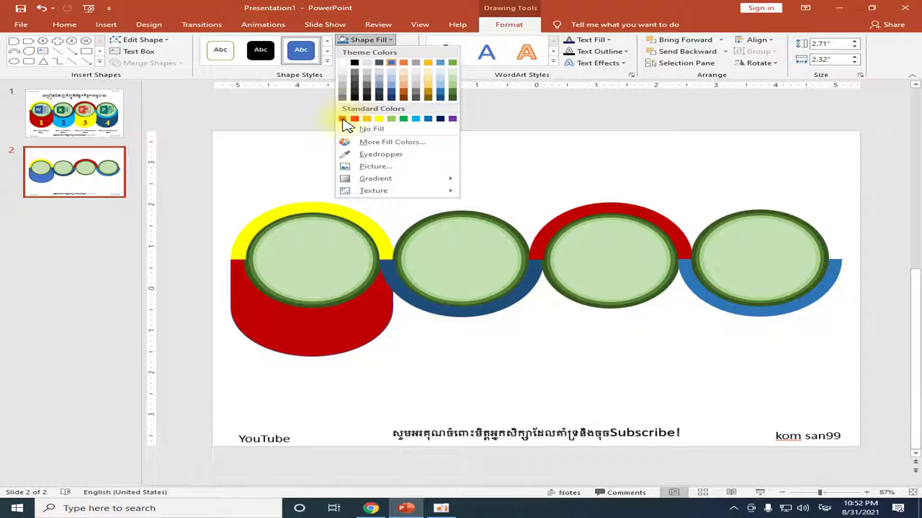
left_click(342, 120)
Remove the red base's outline and Ctrl-drag a copy toward the second circle.
left_click(350, 309)
left_click(439, 339)
double_click(355, 336)
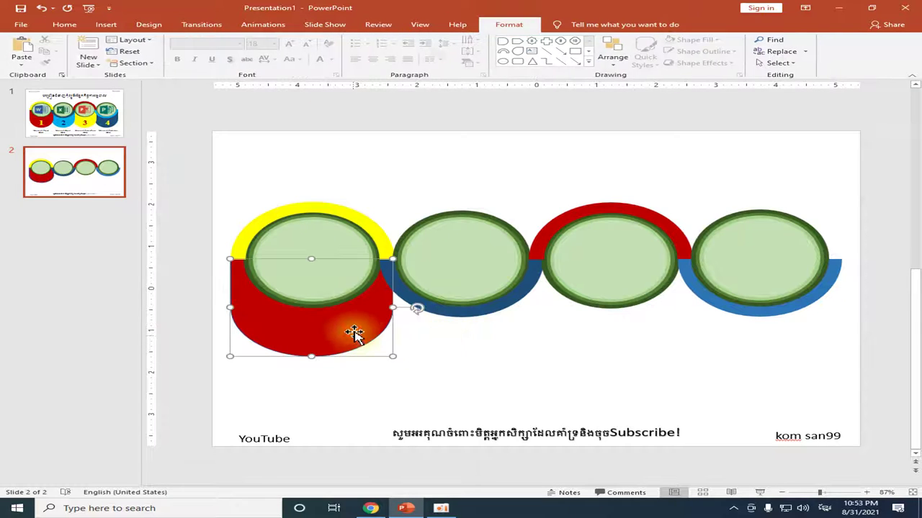
left_click(403, 52)
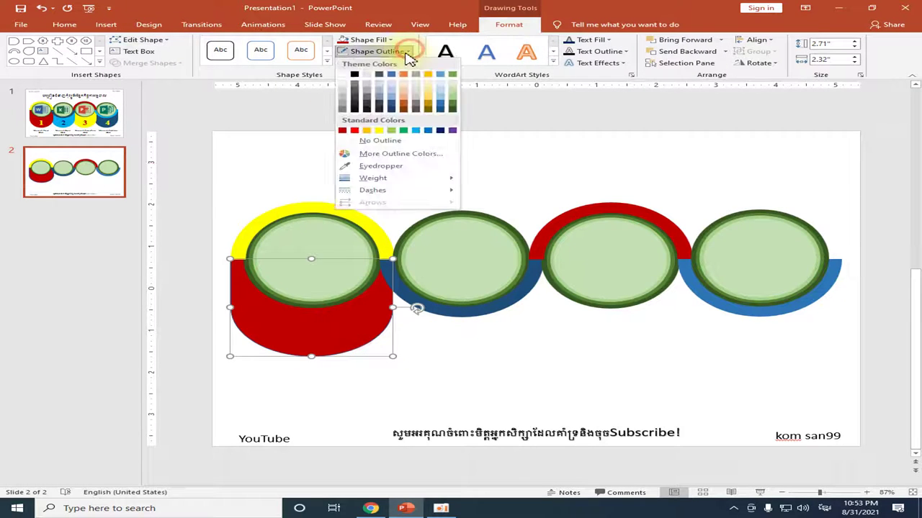
left_click(380, 141)
left_click(440, 355)
double_click(350, 336)
left_click_drag(348, 334, 497, 337)
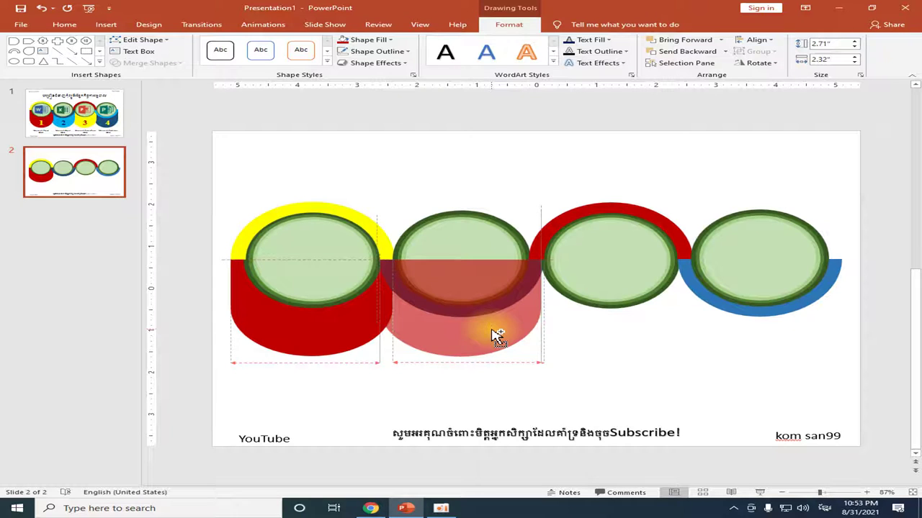
Place the copy under the second circle, send it backward and fill it light blue.
left_click_drag(496, 336, 490, 331)
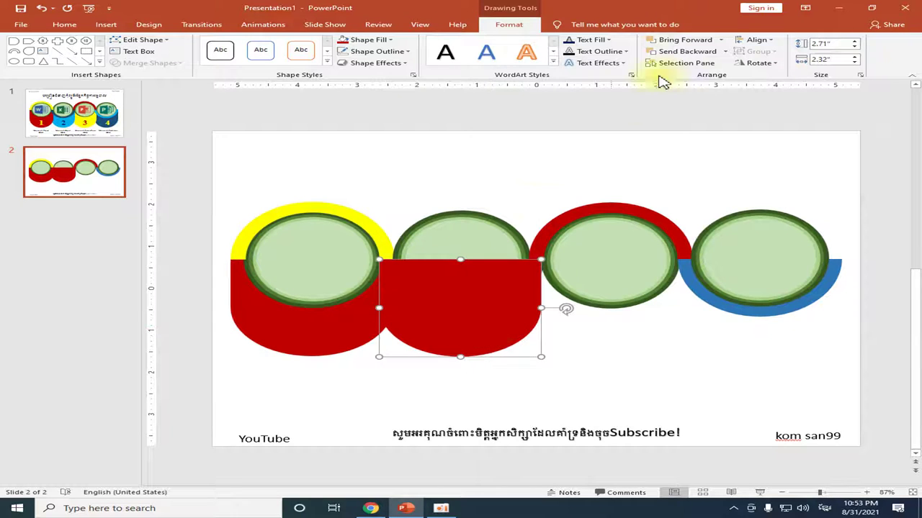
left_click(725, 51)
left_click(692, 76)
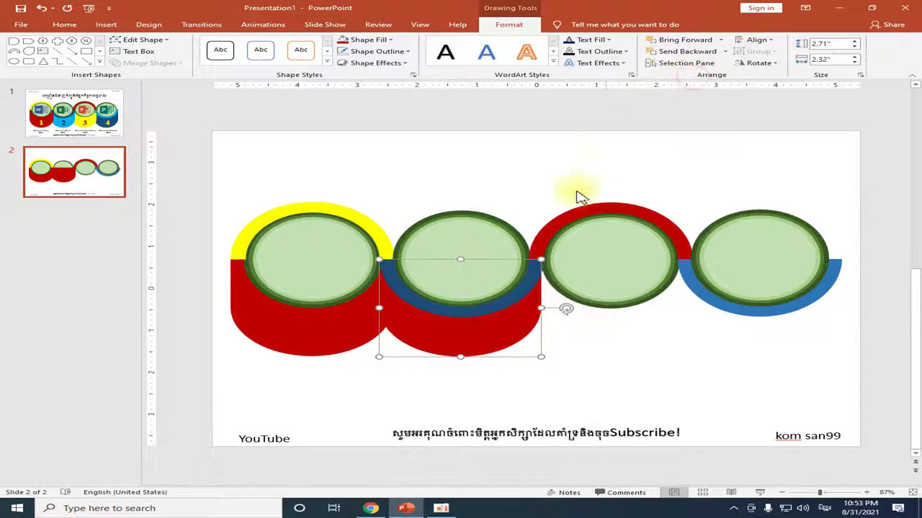
left_click(389, 40)
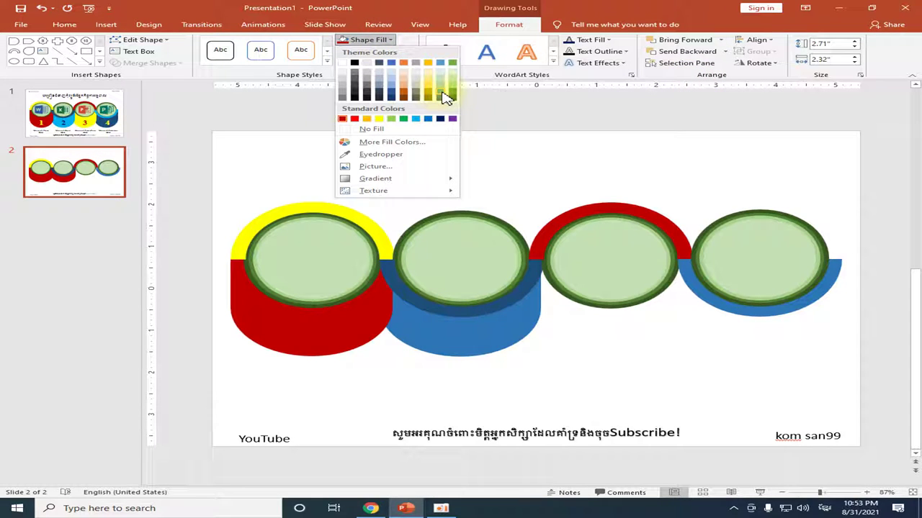
left_click(415, 119)
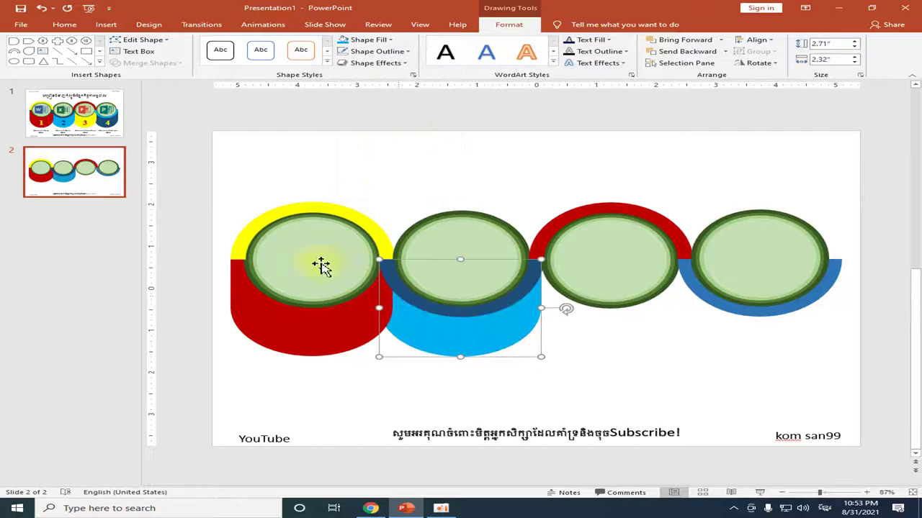
left_click(575, 375)
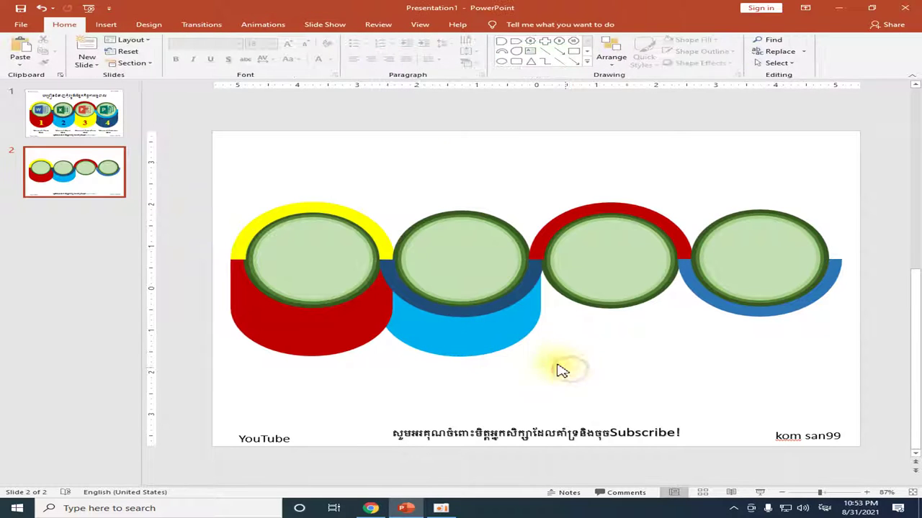
Copy the base under the third circle, send it backward and fill it yellow.
left_click(477, 338)
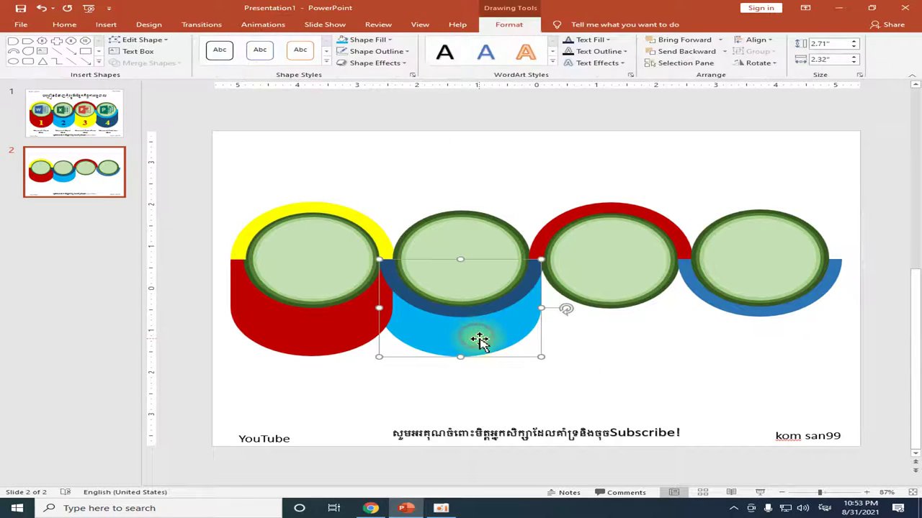
mouse_move(477, 338)
left_mouse_down()
mouse_move(643, 353)
mouse_move(629, 344)
left_mouse_up()
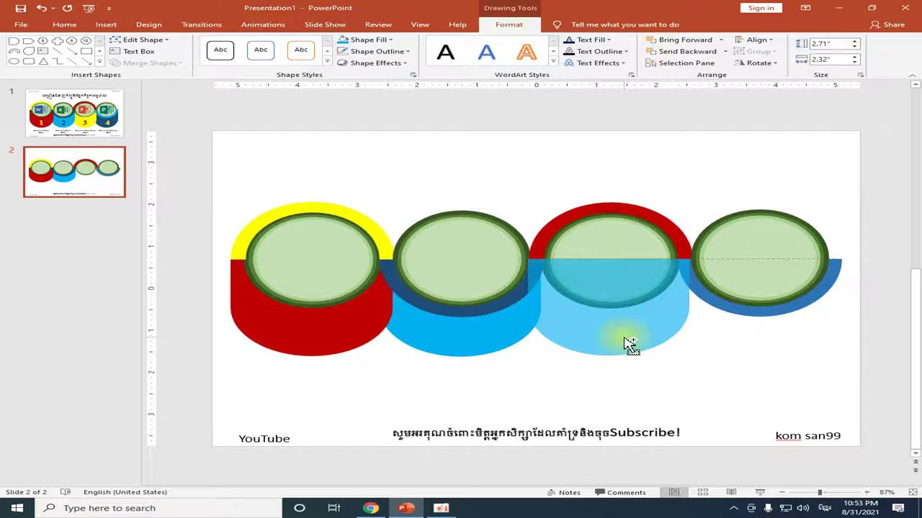
left_click_drag(629, 344, 628, 345)
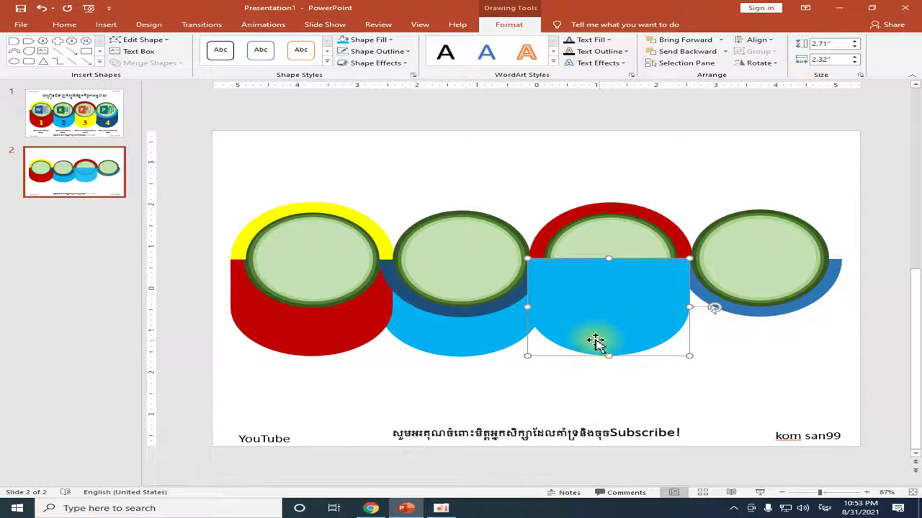
left_click(695, 52)
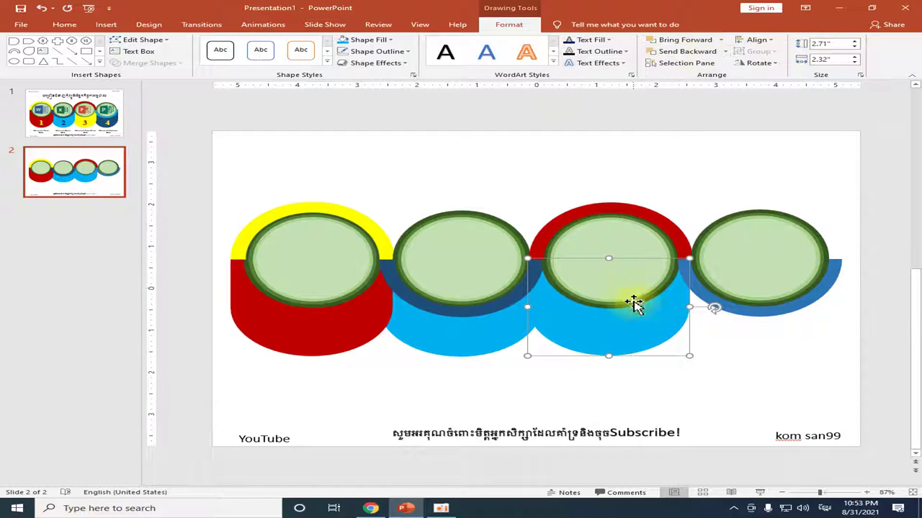
left_click(390, 41)
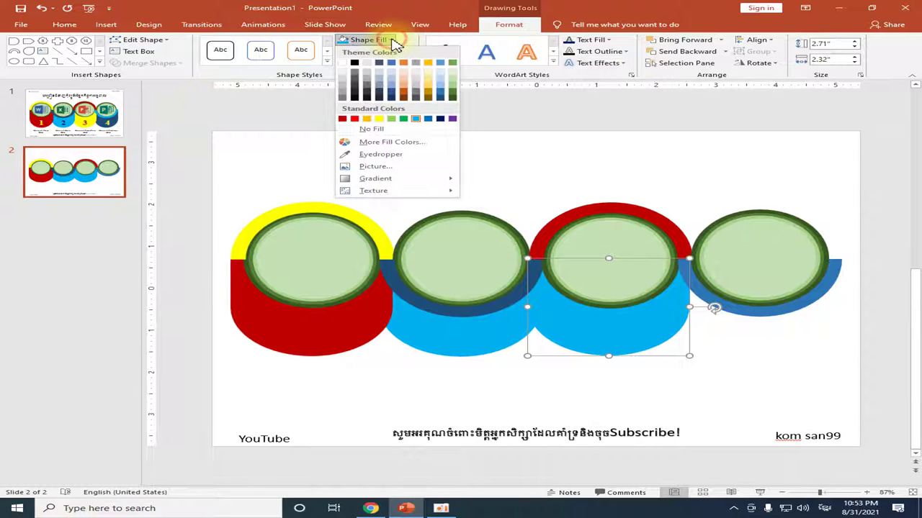
left_click(378, 119)
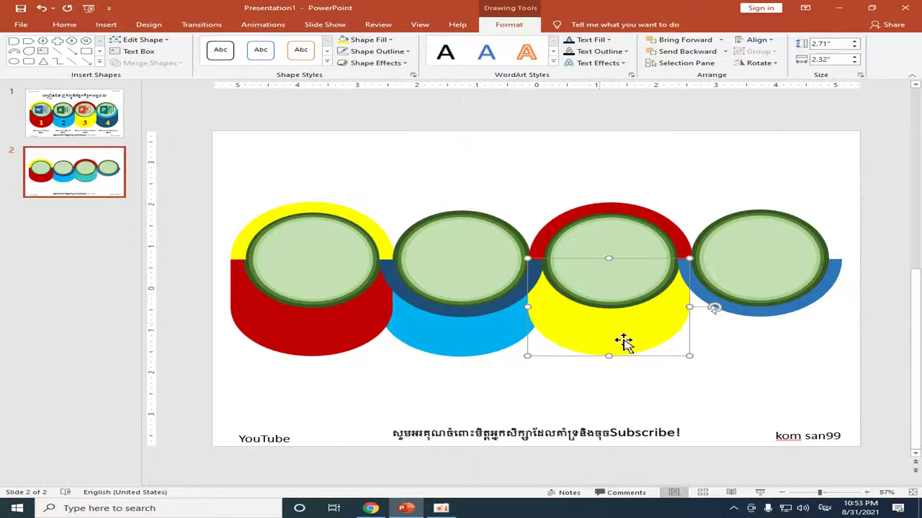
left_click(699, 365)
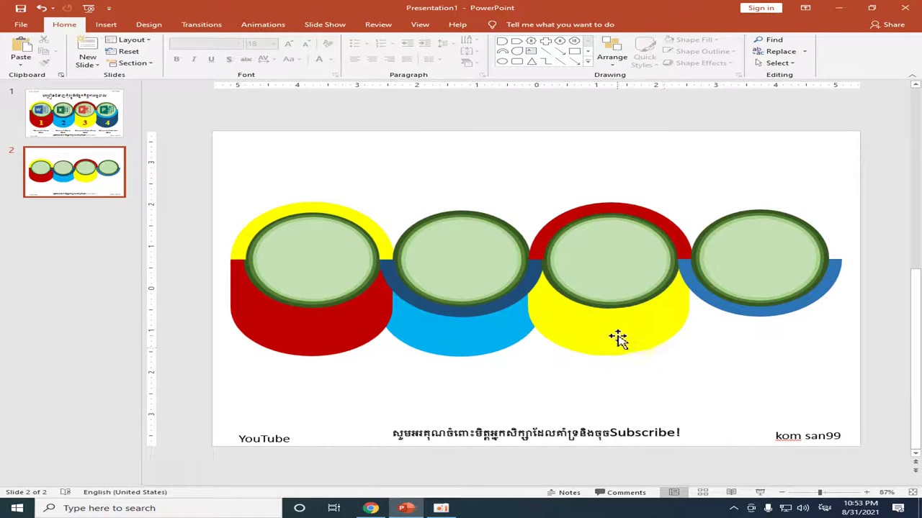
left_click(96, 124)
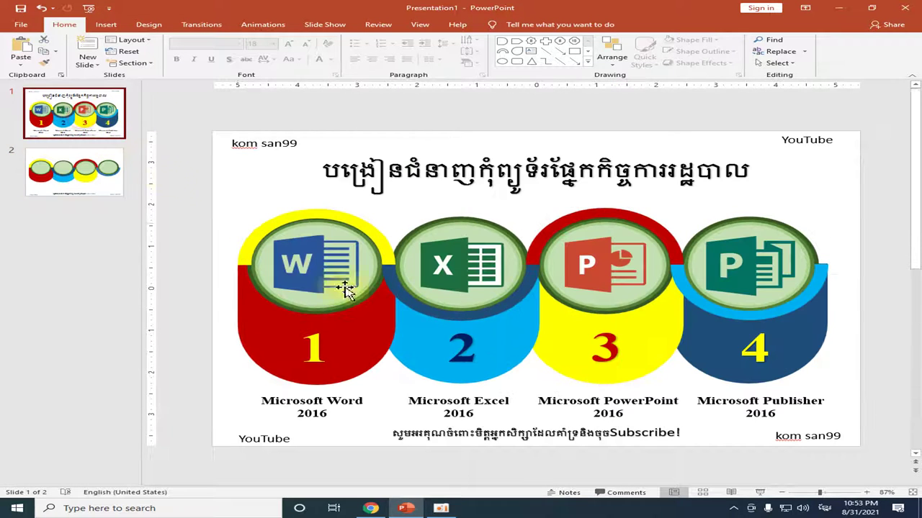
Copy the yellow base under the fourth circle, nudging it slightly right.
left_click(76, 194)
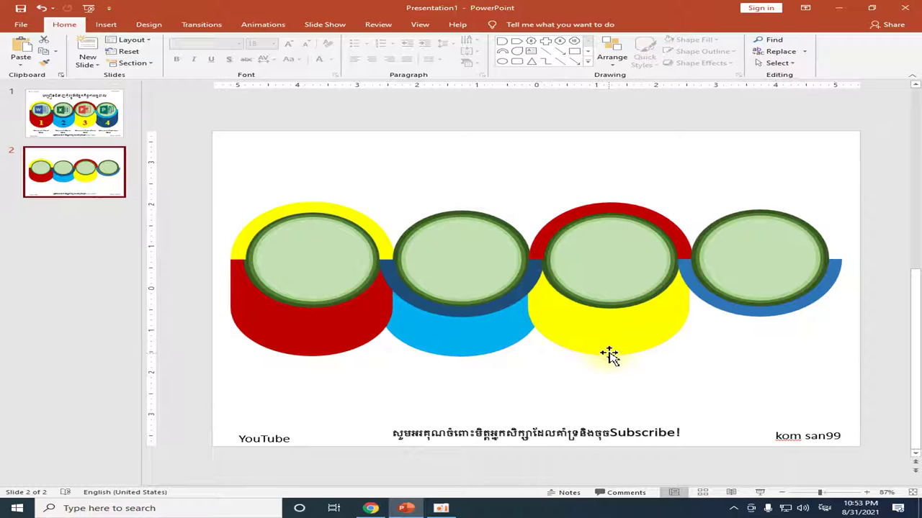
left_click(597, 331)
mouse_move(625, 338)
left_mouse_down()
mouse_move(772, 344)
mouse_move(776, 353)
mouse_move(774, 340)
left_mouse_up()
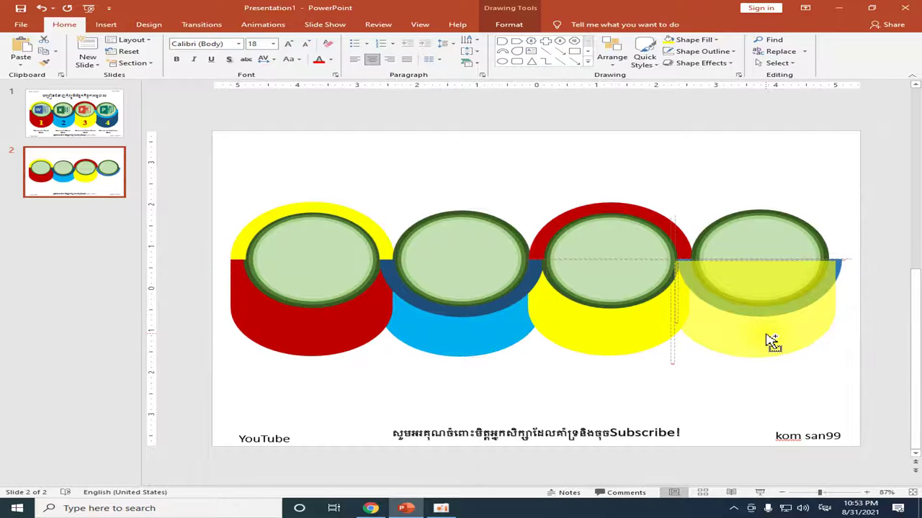
left_click_drag(769, 334, 765, 333)
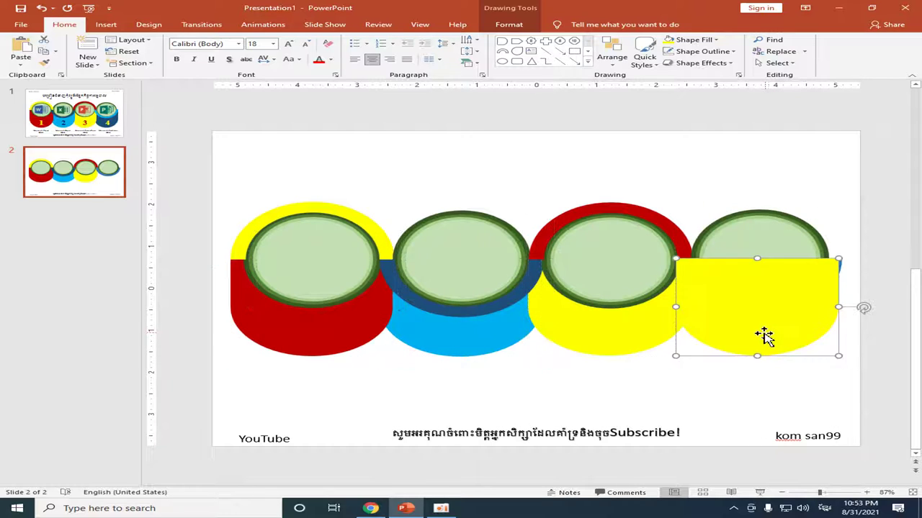
key("Right")
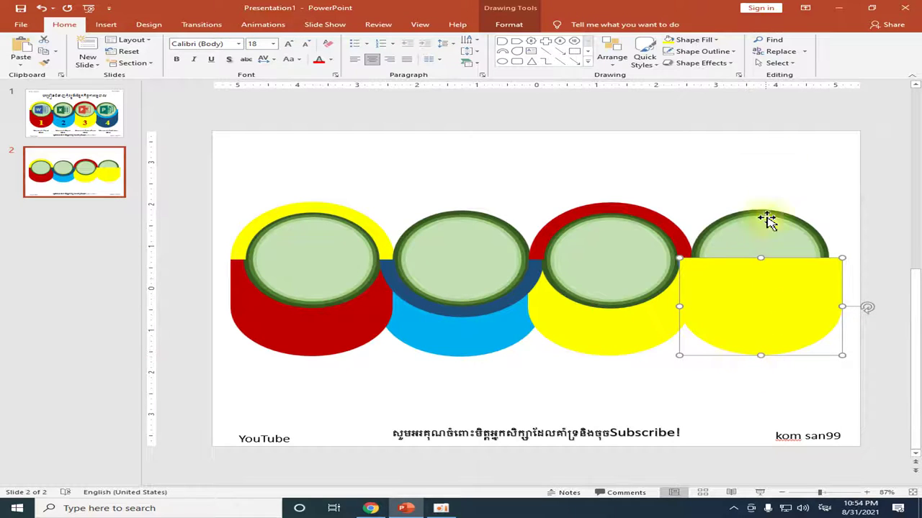
Send the fourth yellow base behind its blue arc and circle, keeping it yellow.
left_click(515, 26)
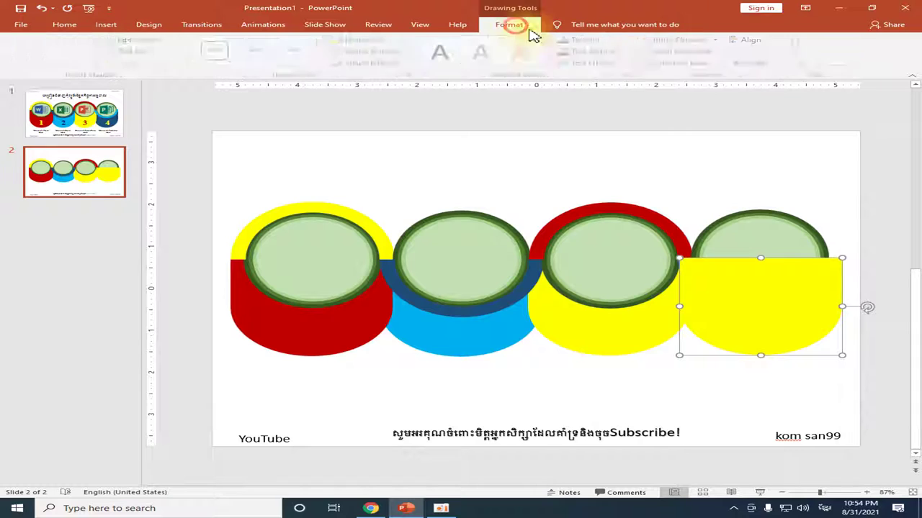
left_click(725, 51)
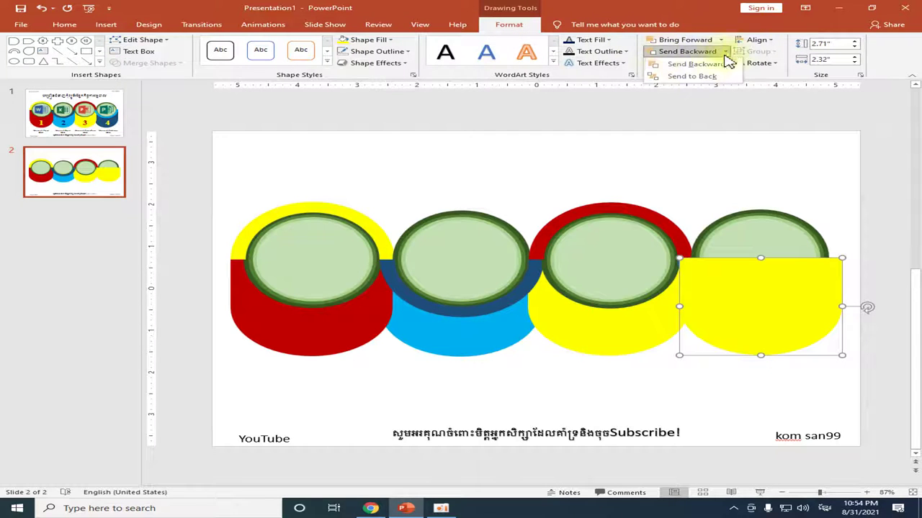
left_click(706, 77)
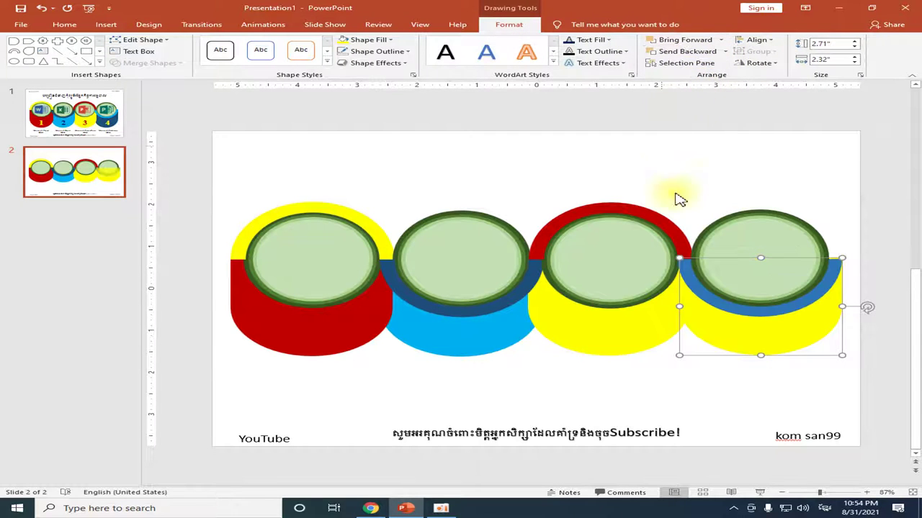
left_click(753, 373)
left_click(742, 339)
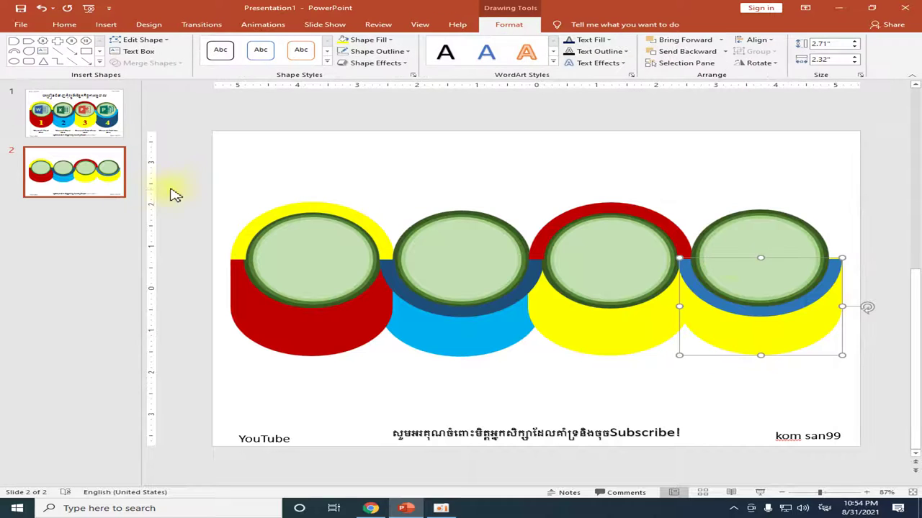
left_click(368, 41)
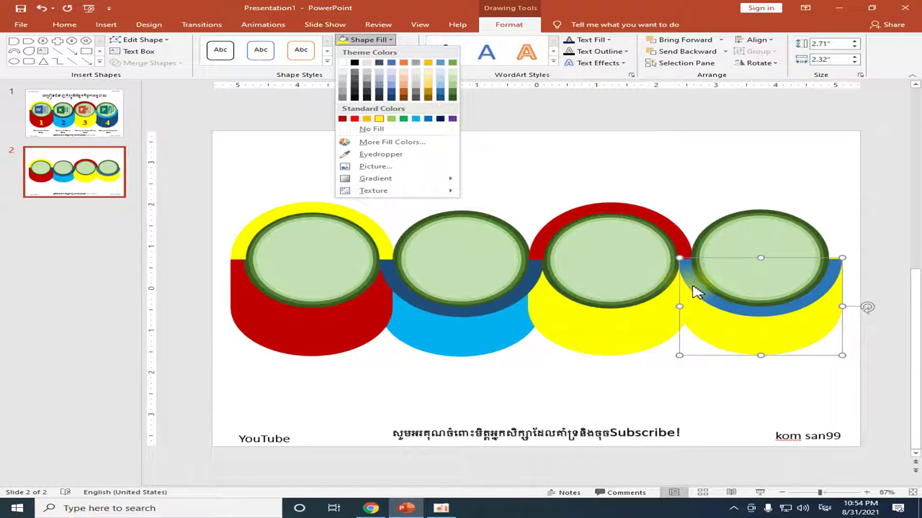
key("Escape")
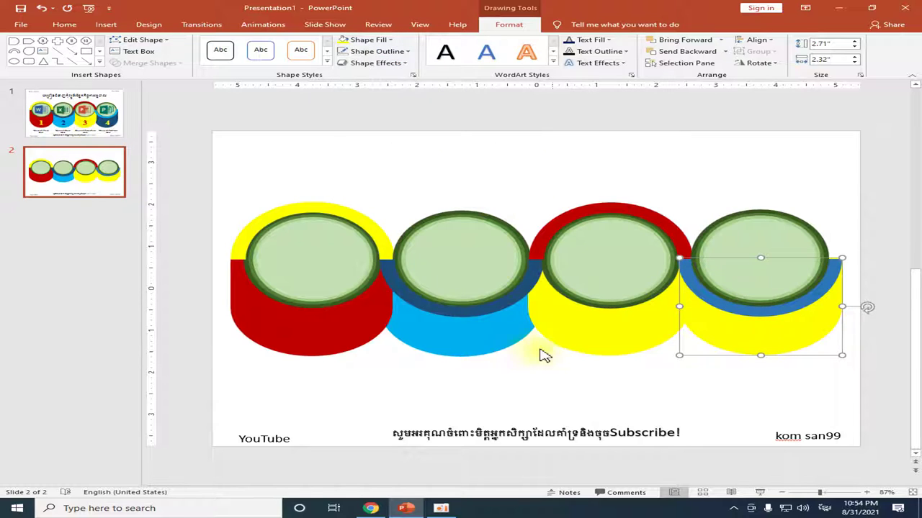
left_click(87, 115)
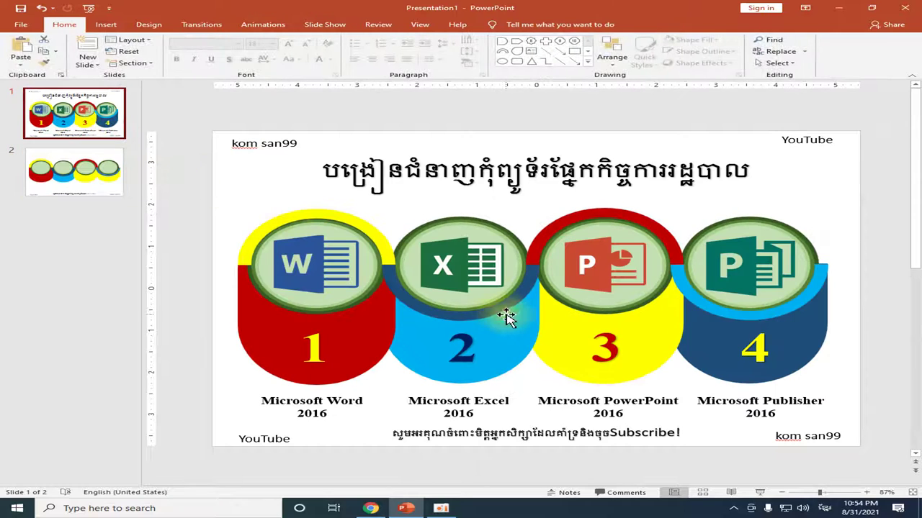
Fill the fourth band around the circle with light blue.
left_click(103, 184)
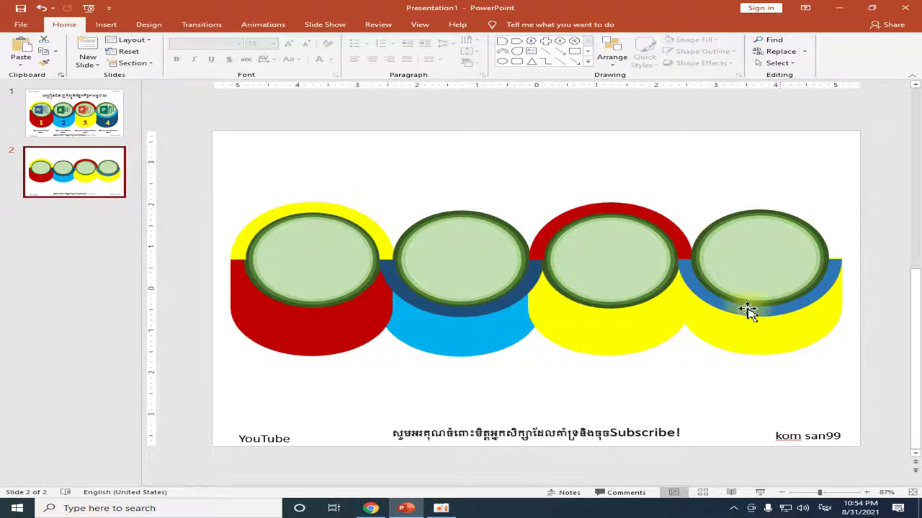
left_click(696, 309)
left_click(691, 280)
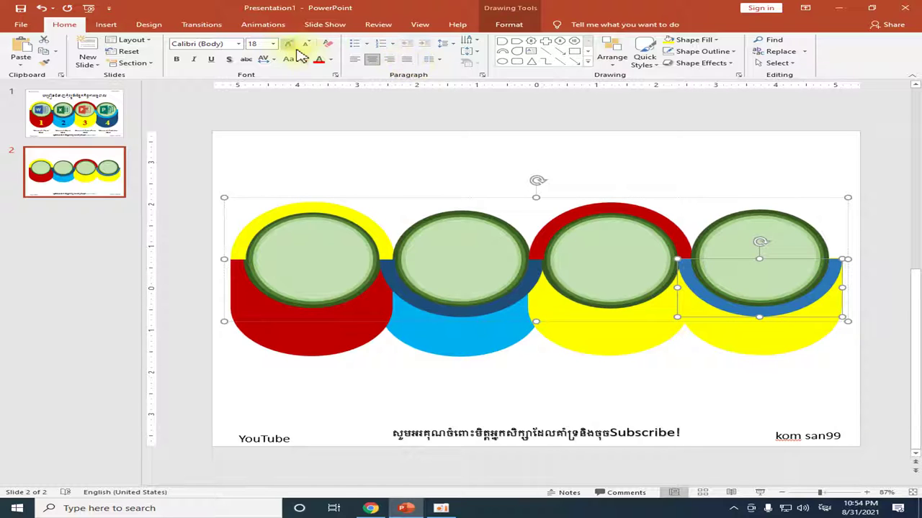
left_click(509, 25)
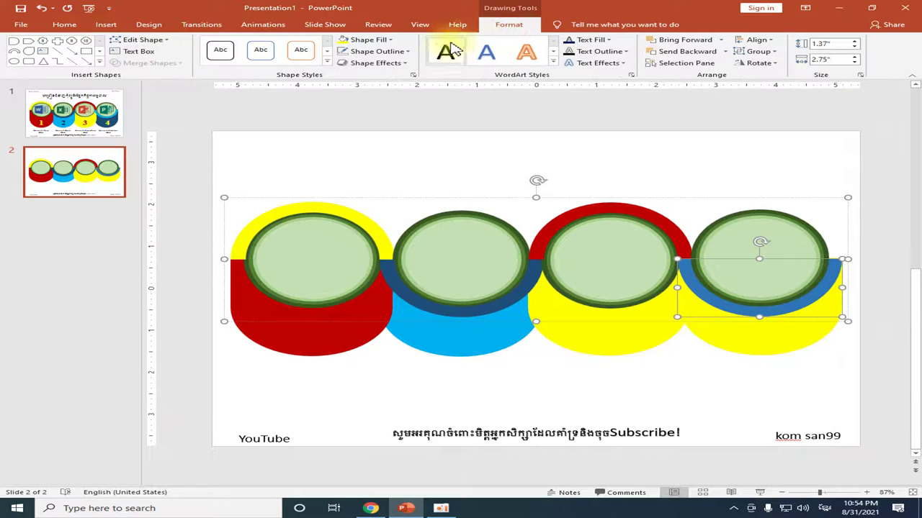
left_click(392, 40)
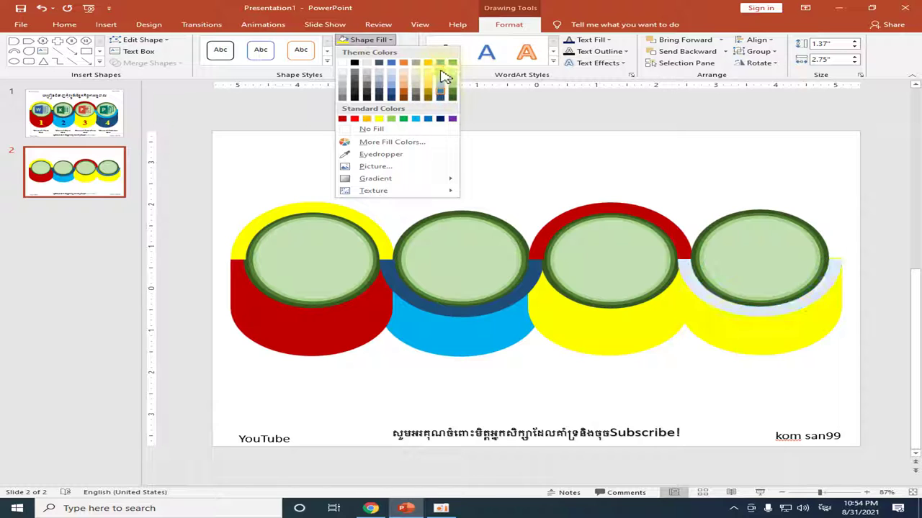
left_click(416, 120)
Fill the fourth lower body Blue, Accent 5, Darker 50% and nudge it down slightly.
left_click(745, 350)
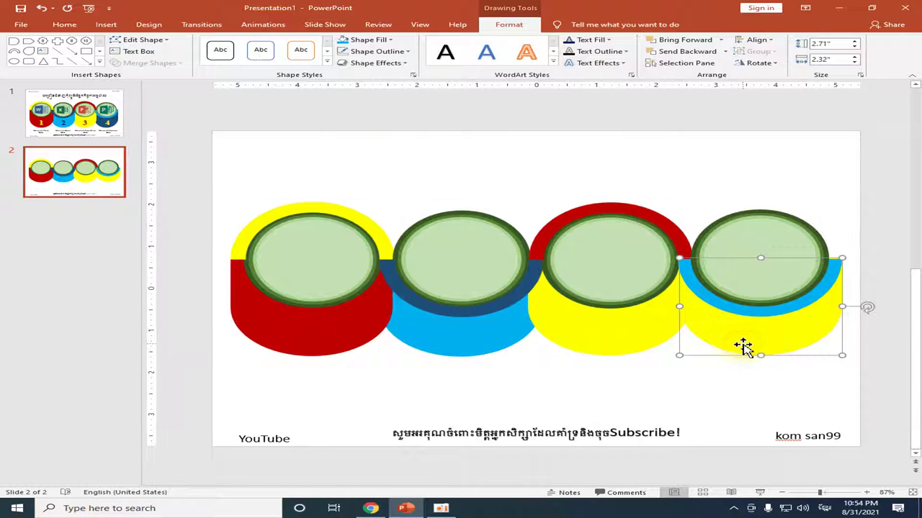
left_click(389, 41)
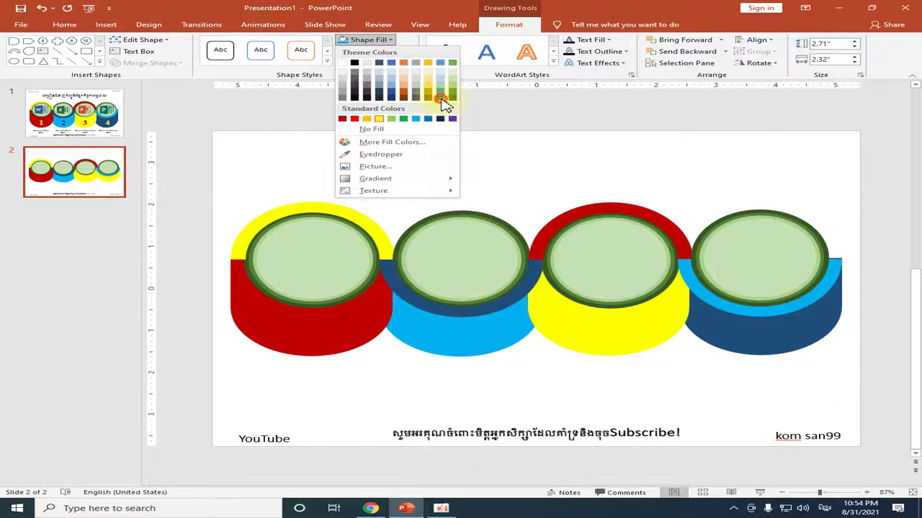
left_click(442, 98)
left_click(629, 366)
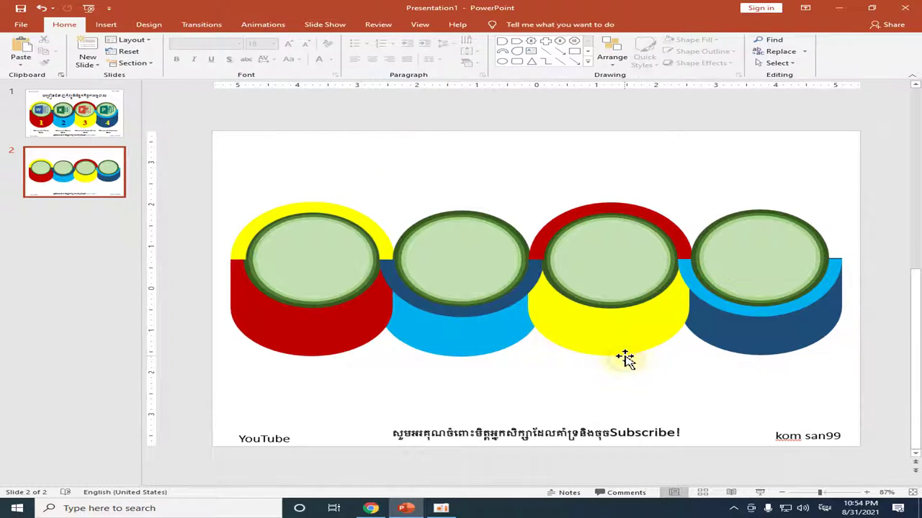
left_click(839, 331)
key("ctrl+Down")
key("ctrl+Down")
left_click(792, 376)
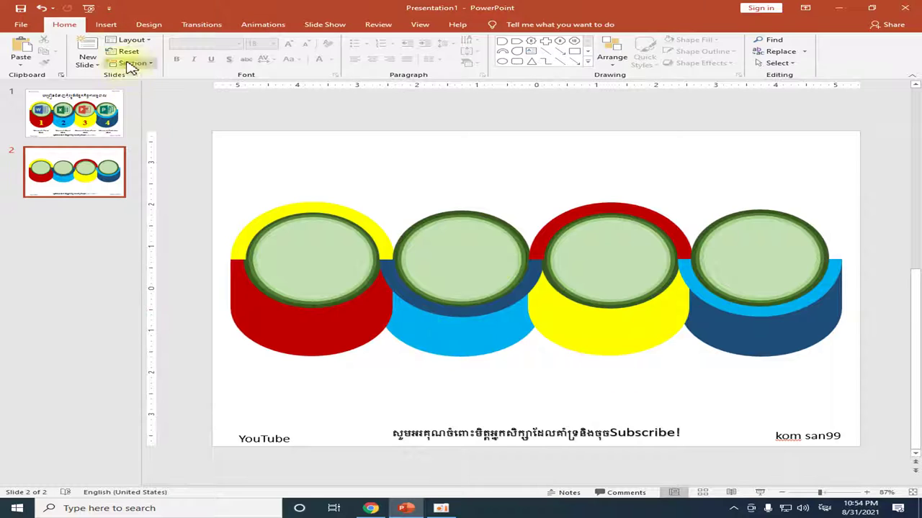
left_click(106, 26)
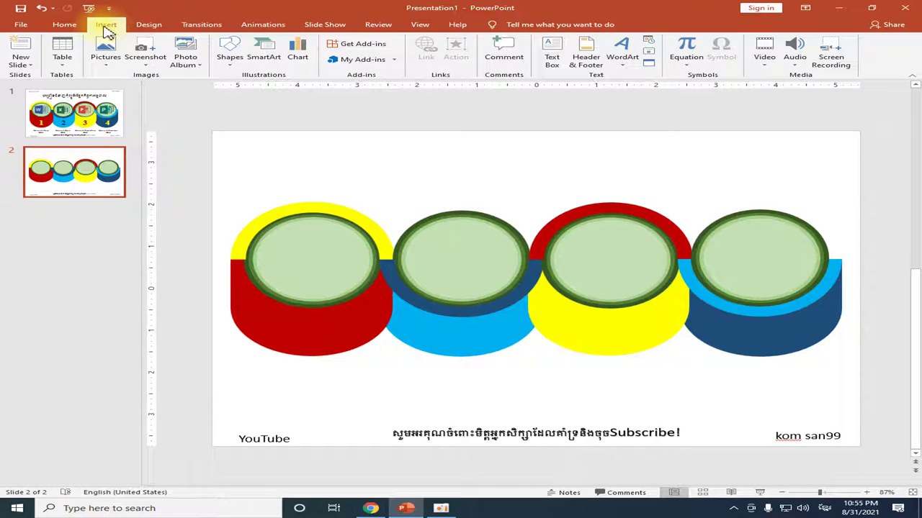
left_click(240, 69)
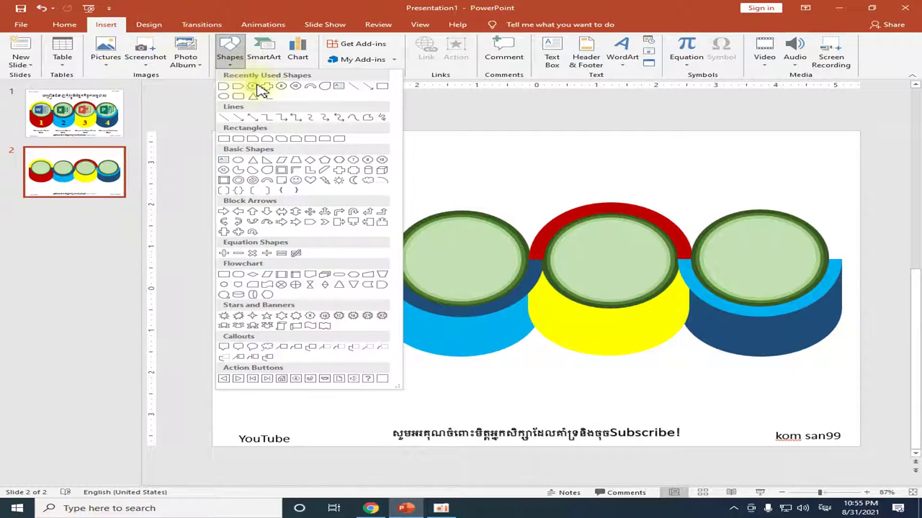
left_click(353, 87)
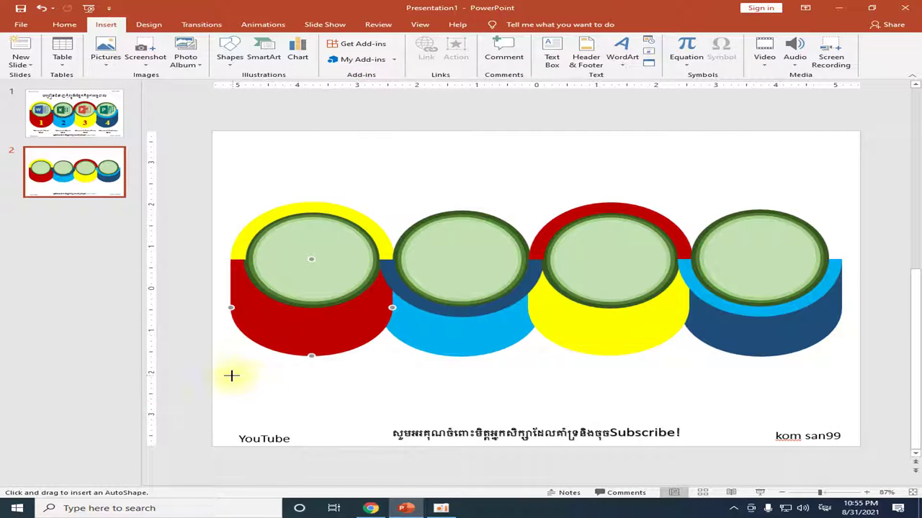
left_click_drag(219, 360, 861, 374)
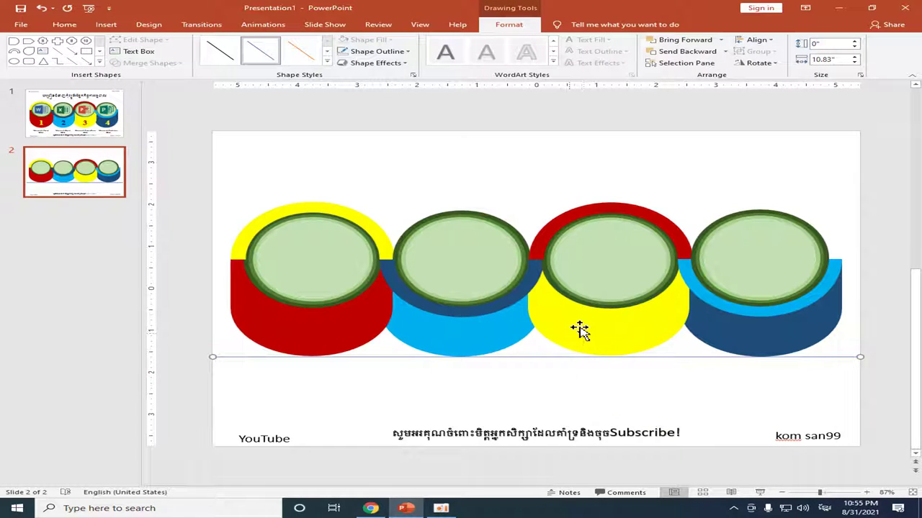
left_click(866, 492)
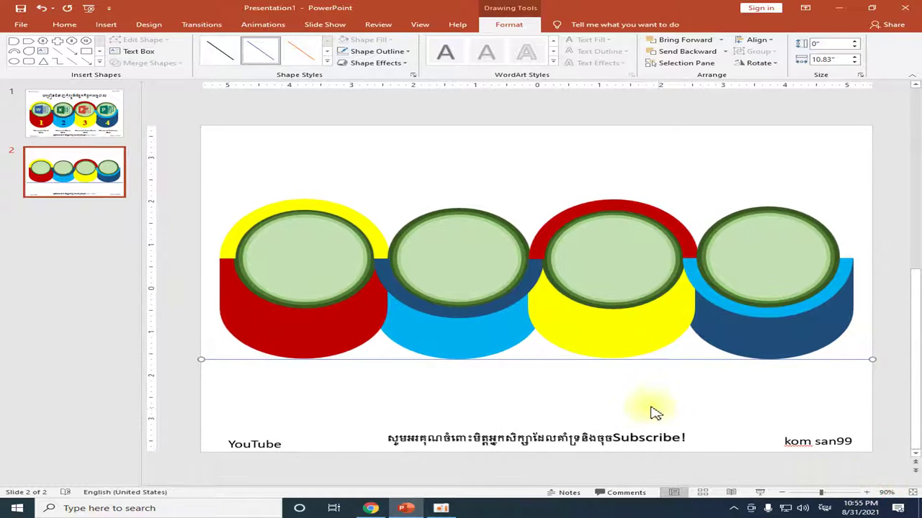
left_click(309, 350)
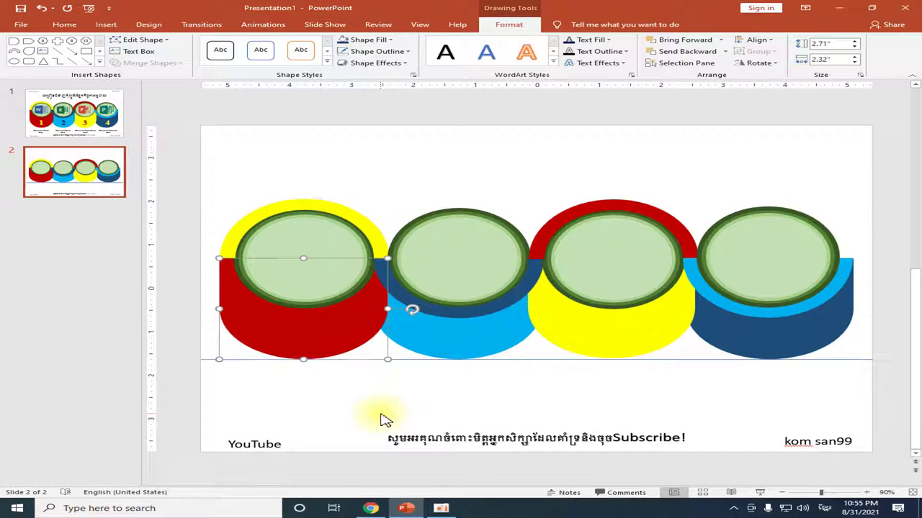
left_click(428, 408)
left_click(613, 353)
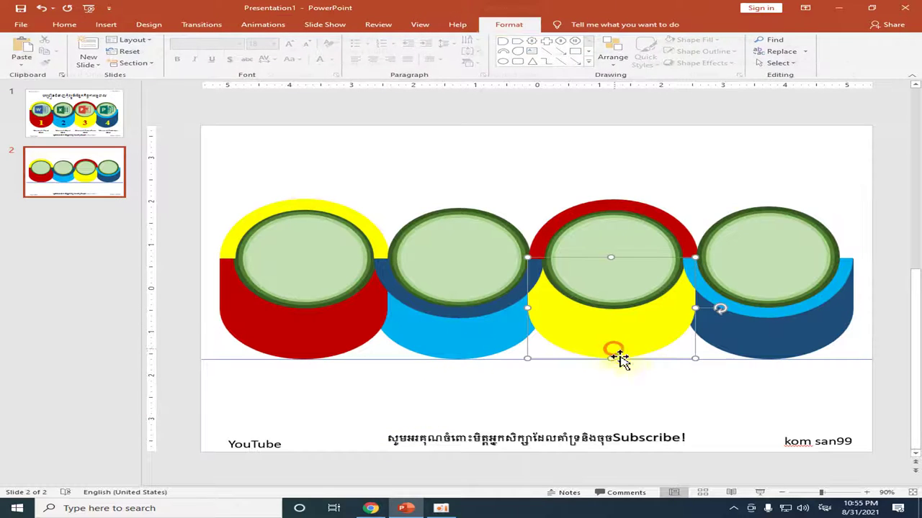
left_click(641, 402)
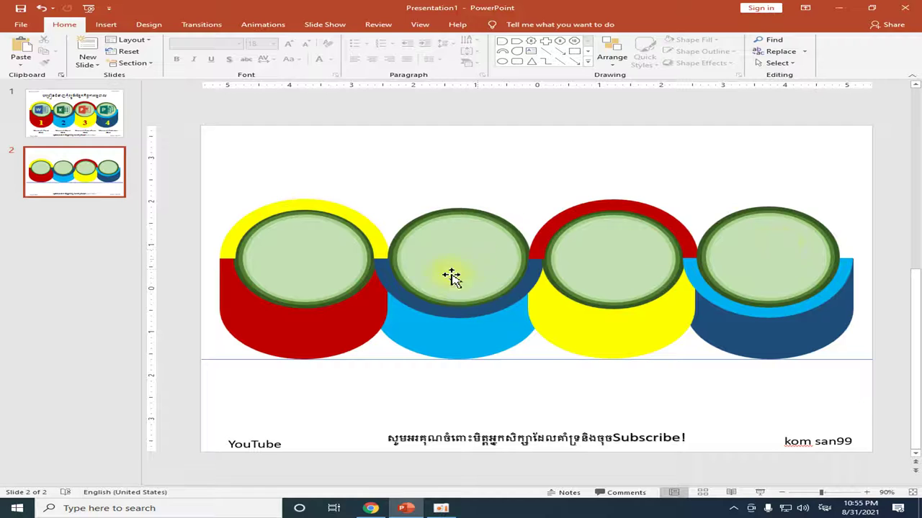
left_click(856, 360)
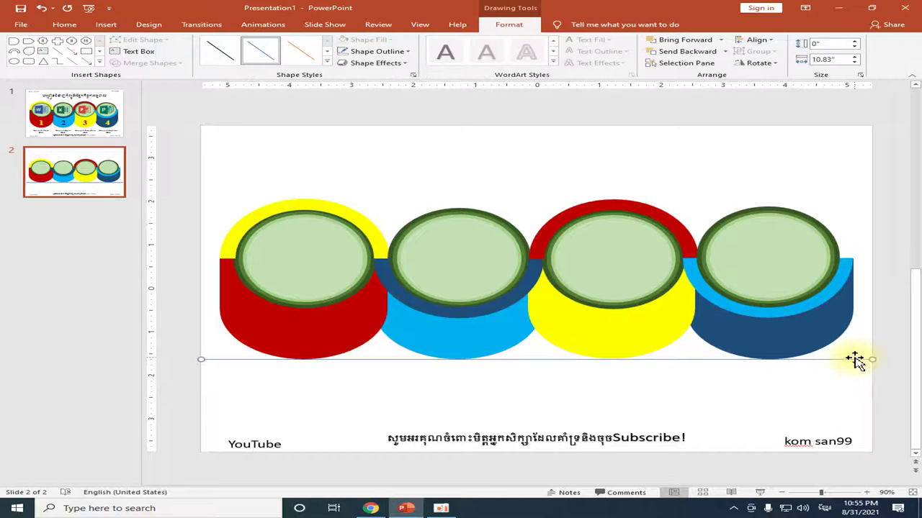
key("Delete")
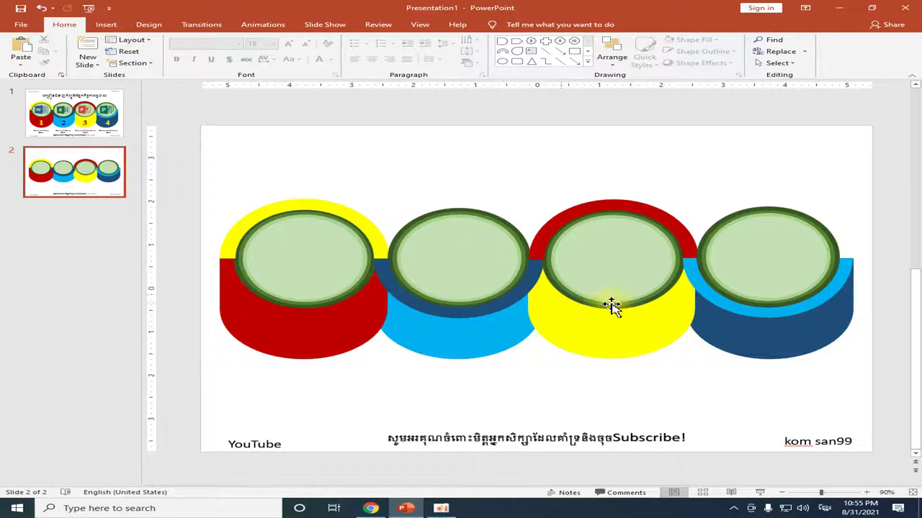
left_click_drag(891, 157, 201, 421)
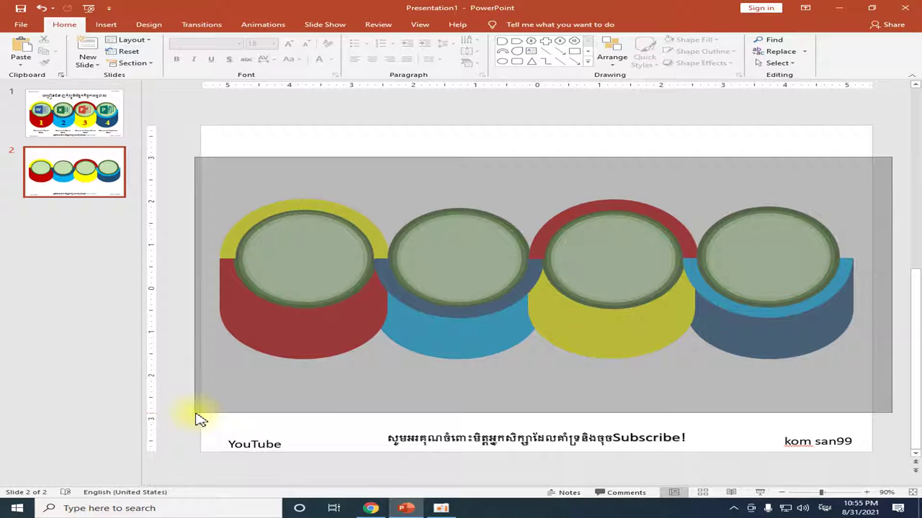
Group all rings, arcs and coloured bases into one object, checking against slide 1.
left_click_drag(201, 420, 191, 417)
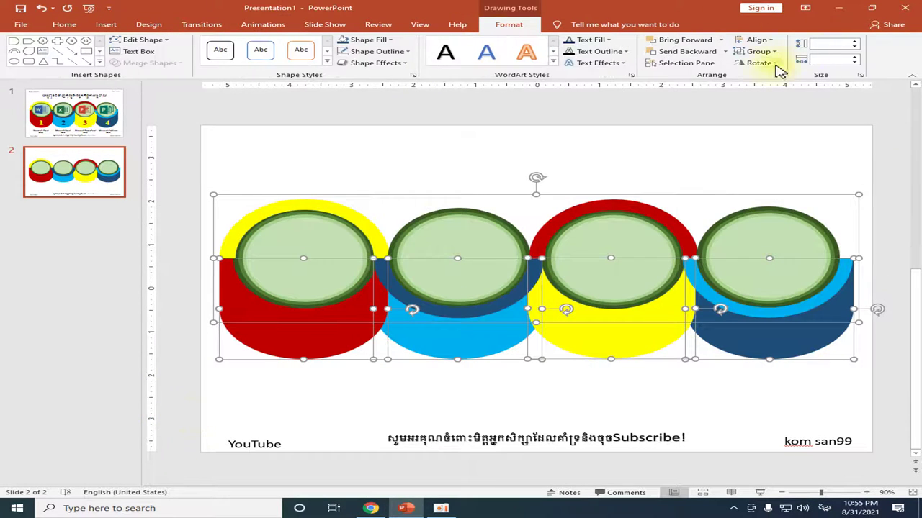
left_click(753, 55)
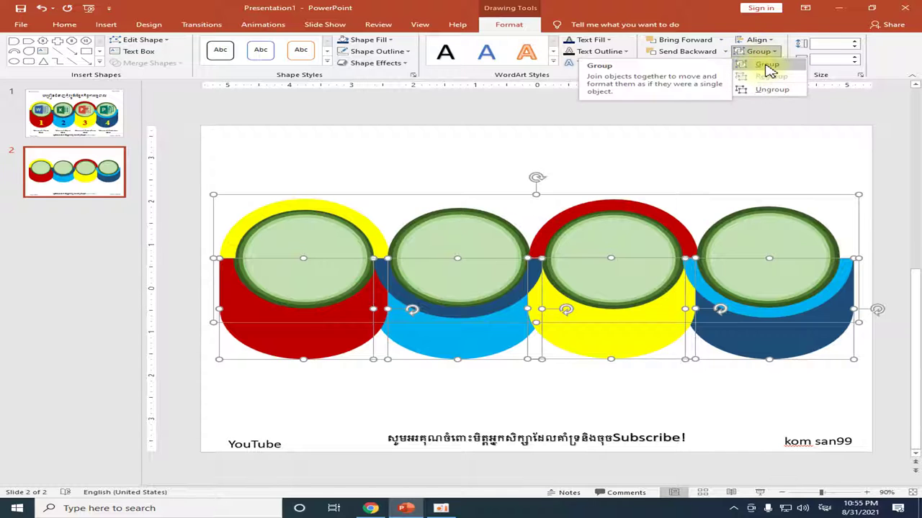
left_click(757, 67)
left_click(889, 253)
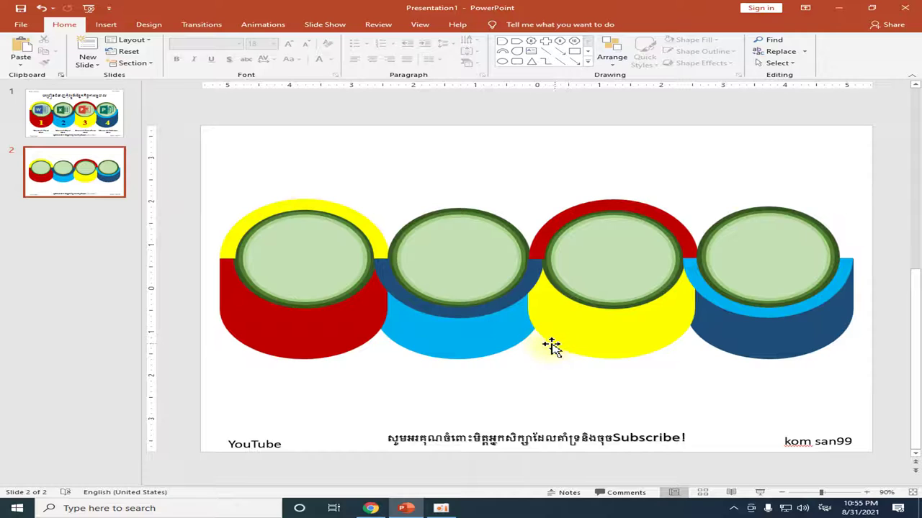
left_click(74, 122)
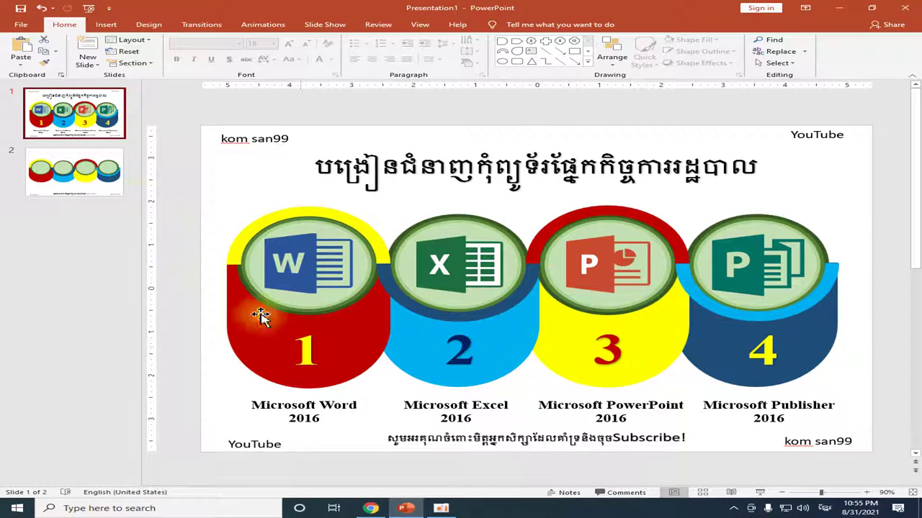
left_click(87, 175)
key("Page_Up")
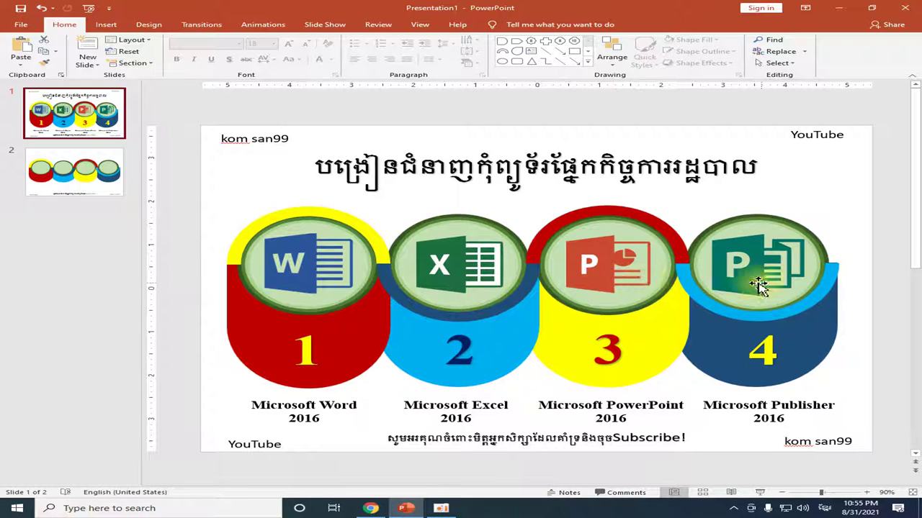
left_click(82, 188)
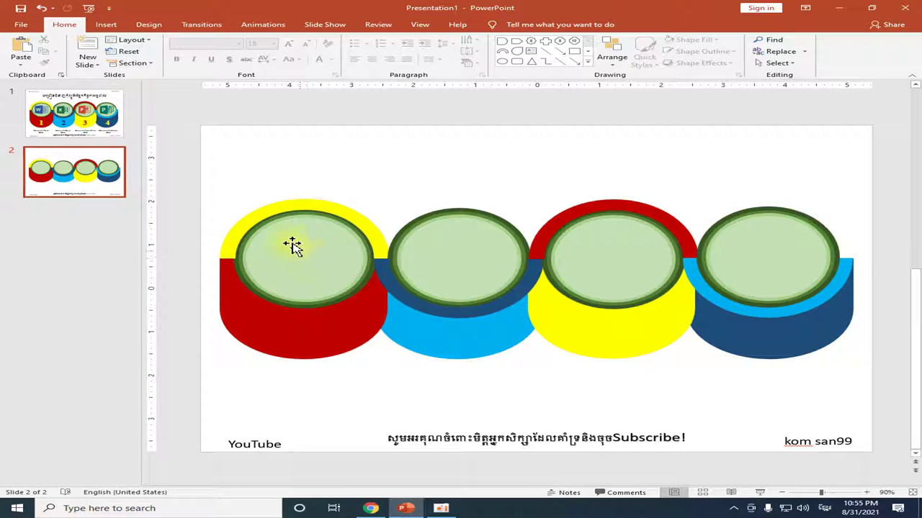
left_click(302, 257)
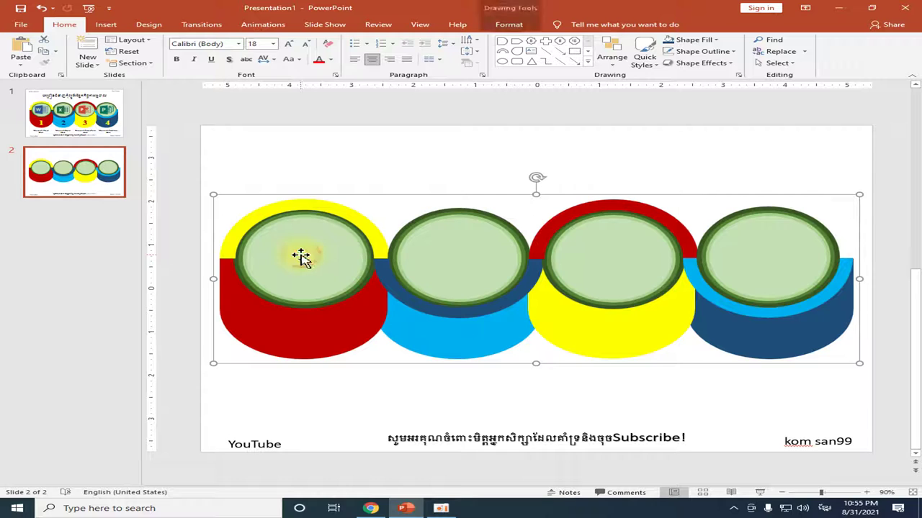
left_click(314, 171)
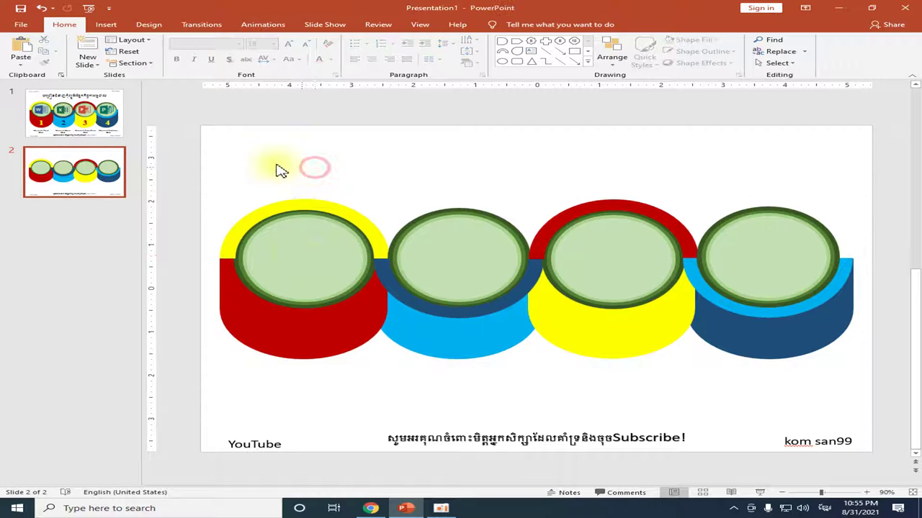
Insert the Word logo picture from the Downloads folder onto slide 2.
left_click(106, 29)
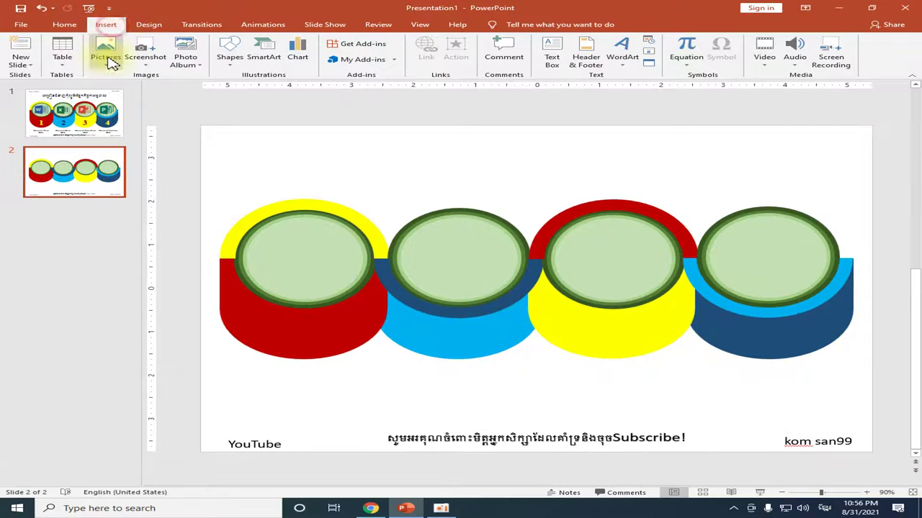
left_click(106, 58)
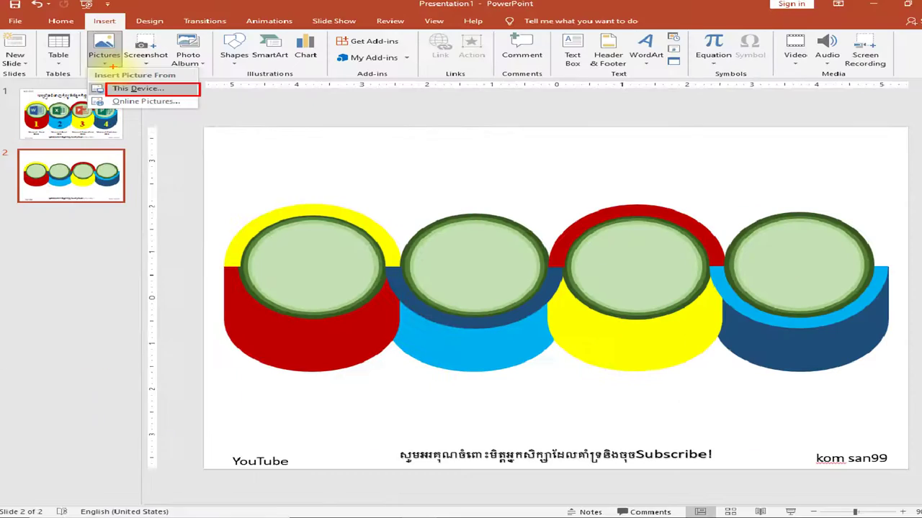
left_click(141, 90)
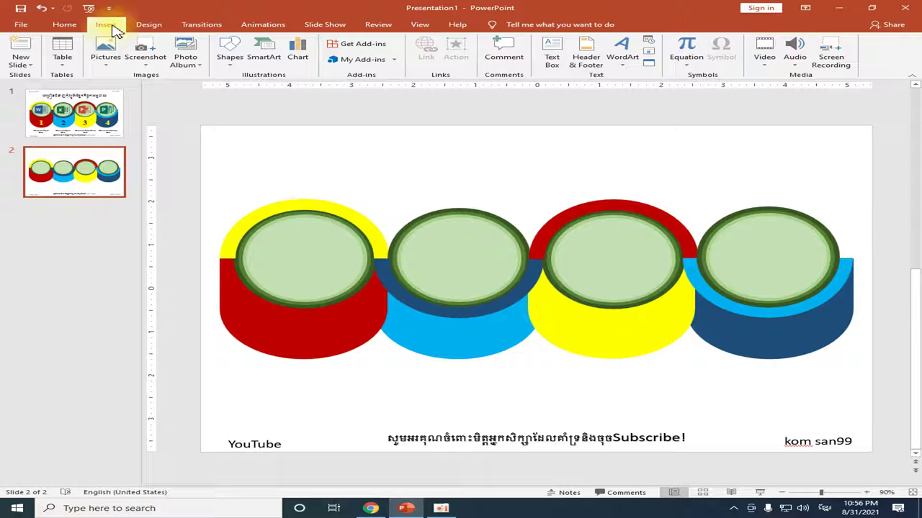
left_click(112, 71)
left_click(139, 90)
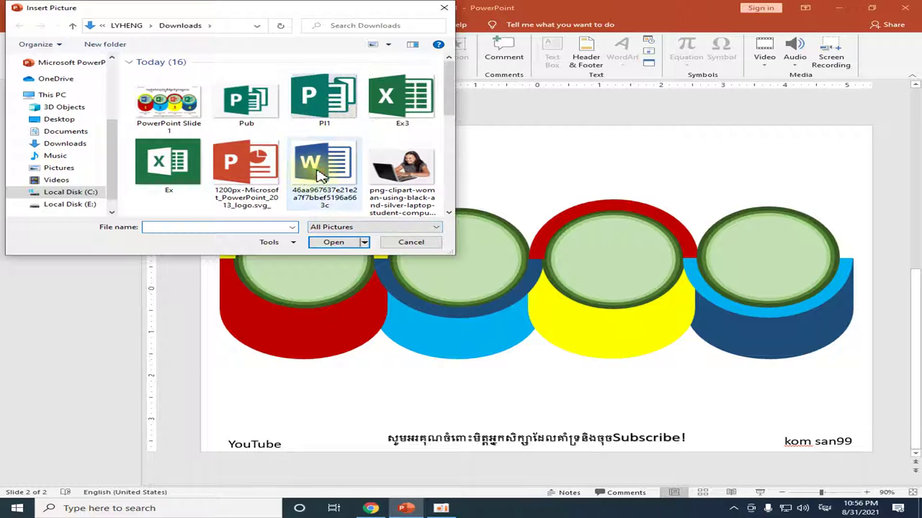
left_click(311, 160)
left_click(333, 242)
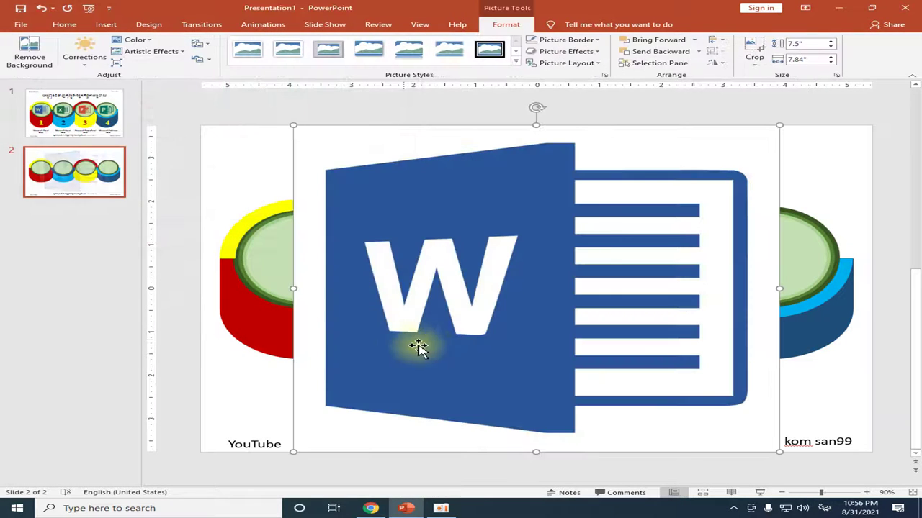
Shrink the Word logo and set its white background as the transparent colour.
left_click_drag(772, 129, 385, 360)
left_click_drag(346, 414, 319, 250)
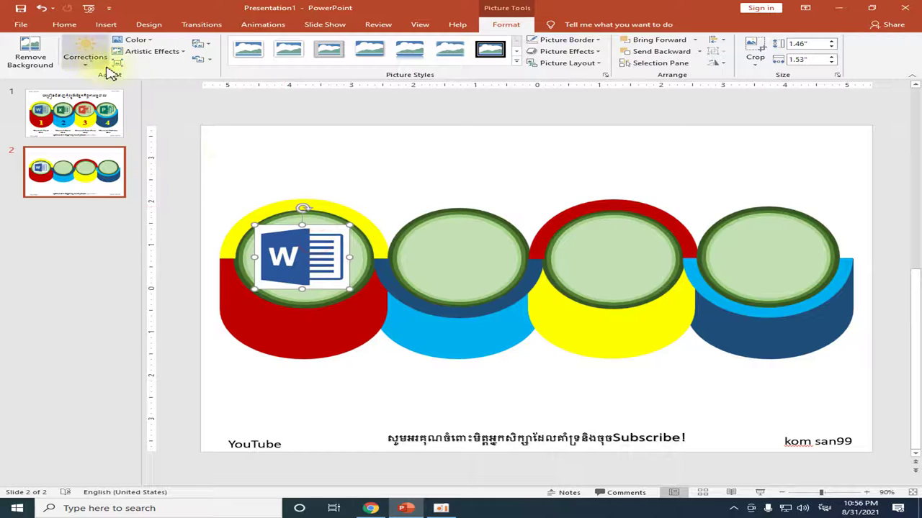
left_click(147, 42)
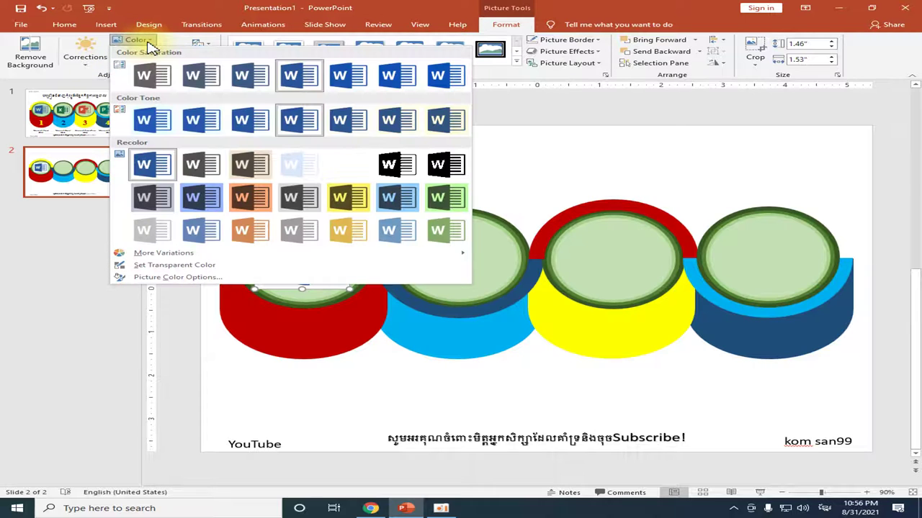
left_click(137, 40)
left_click(137, 40)
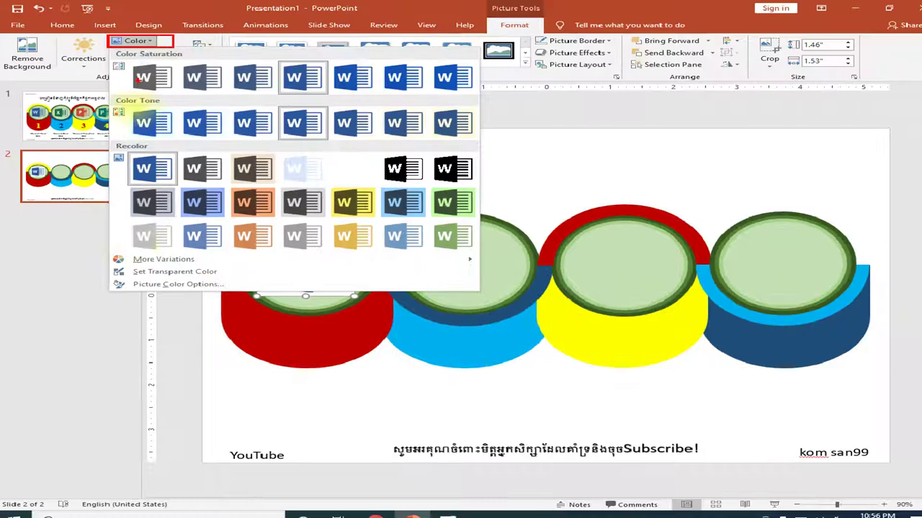
left_click(142, 279)
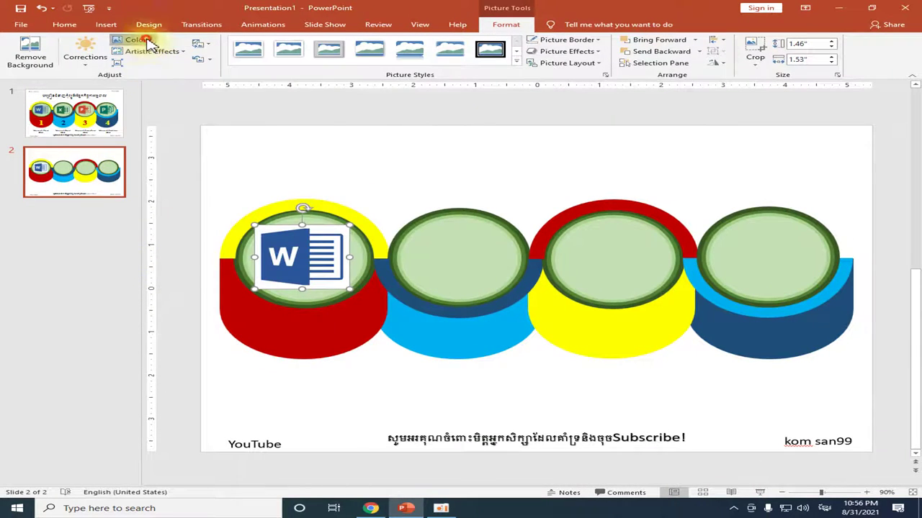
left_click(140, 40)
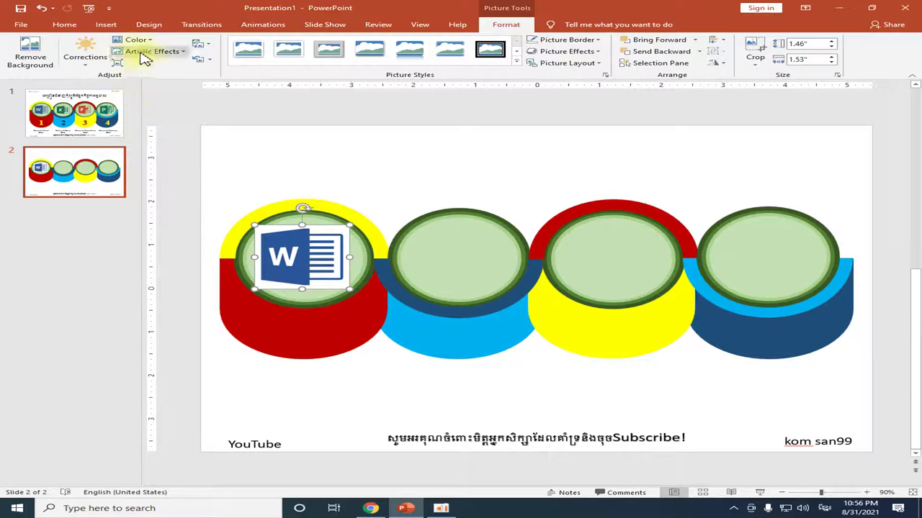
left_click(141, 40)
left_click(176, 266)
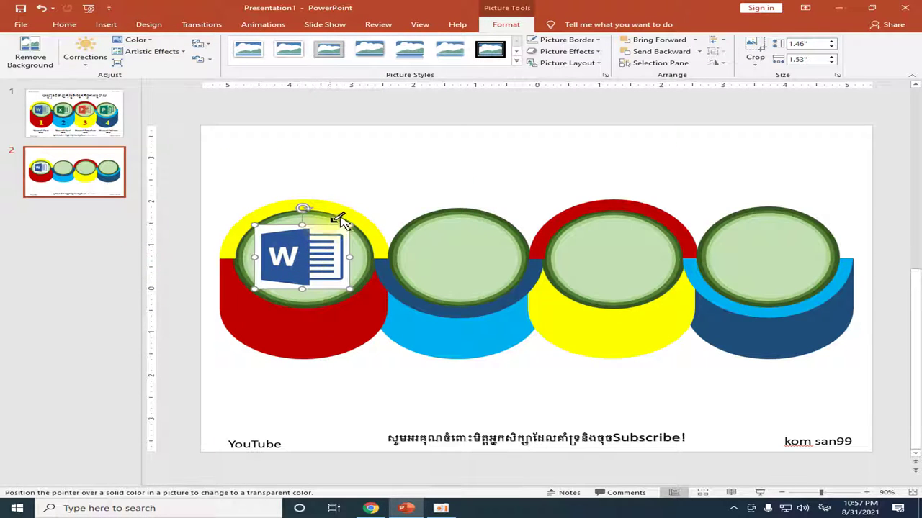
left_click(323, 231)
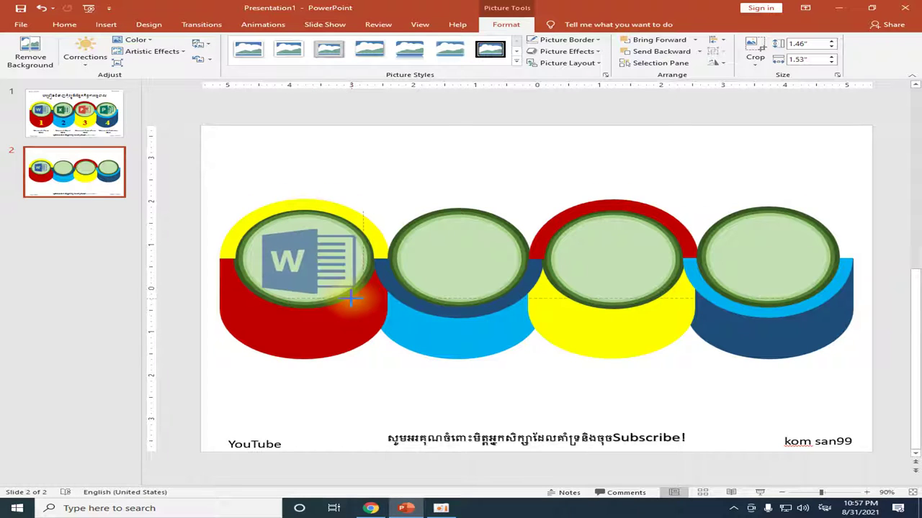
Fine-tune the Word logo to about 1.46 by 1.52 inches, centred in the first circle.
left_click_drag(344, 290, 344, 288)
left_click_drag(294, 267, 294, 267)
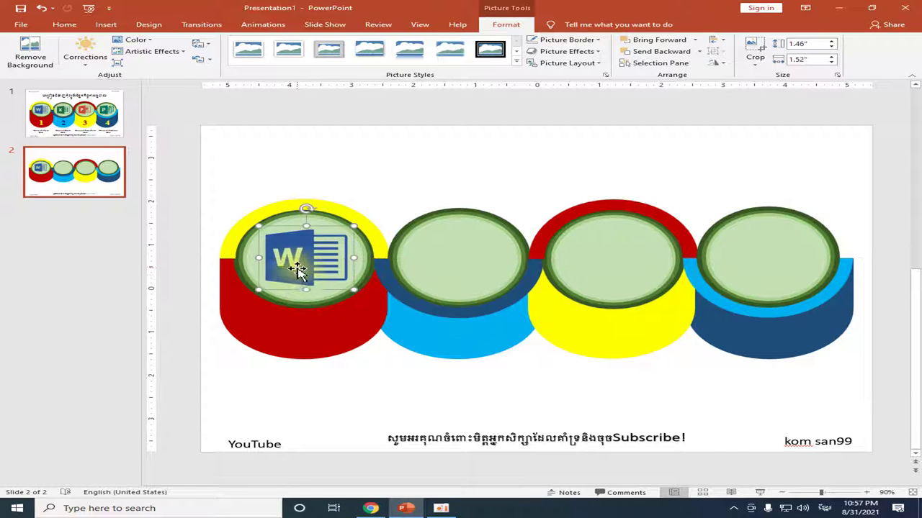
left_click(350, 376)
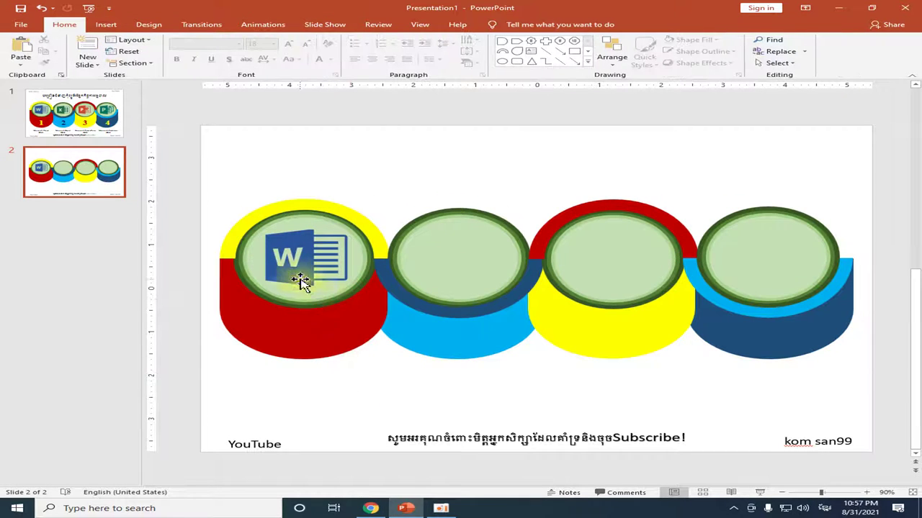
left_click(304, 282)
left_click_drag(259, 288, 290, 268)
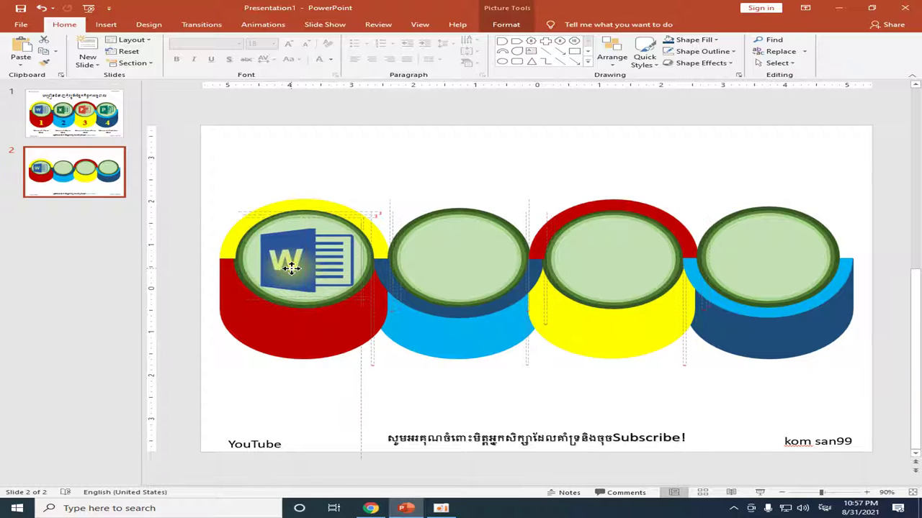
left_click_drag(289, 267, 290, 268)
left_click_drag(358, 225, 301, 259)
left_click(352, 352)
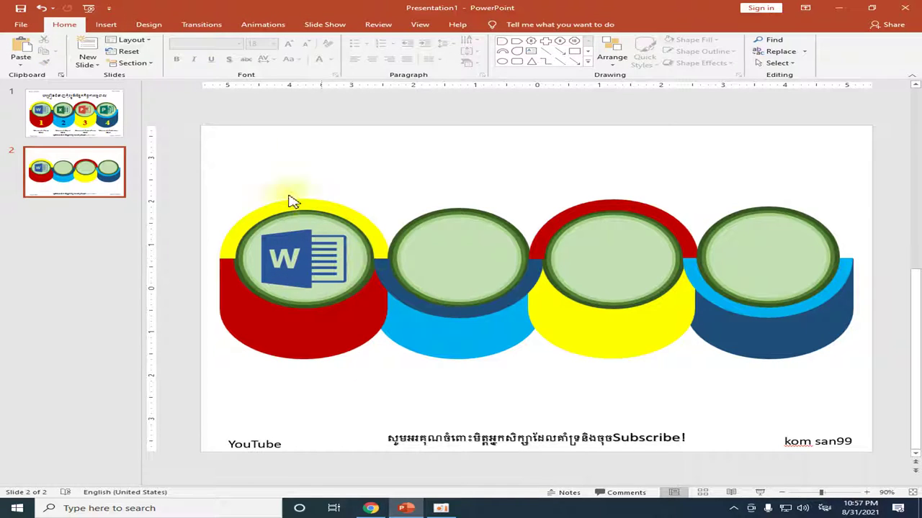
Insert the Ex3 Excel logo picture from this computer onto the slide.
left_click(106, 25)
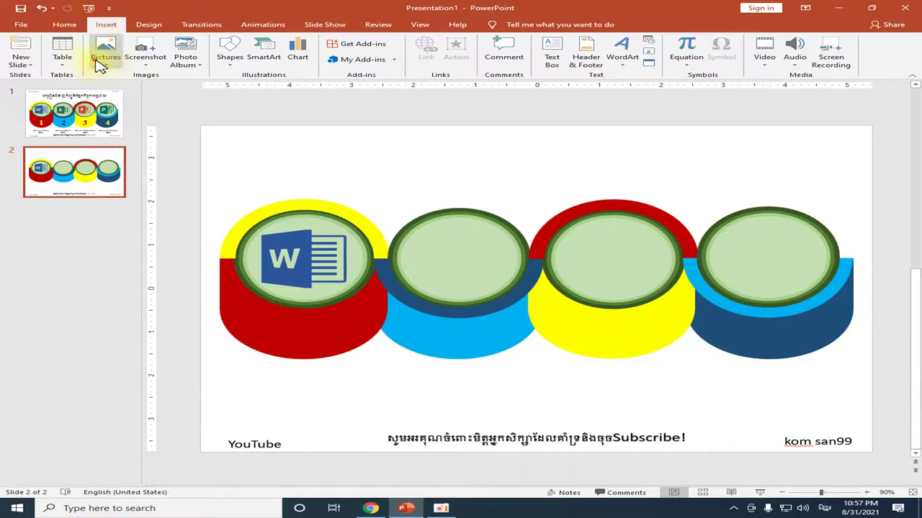
left_click(101, 65)
left_click(126, 88)
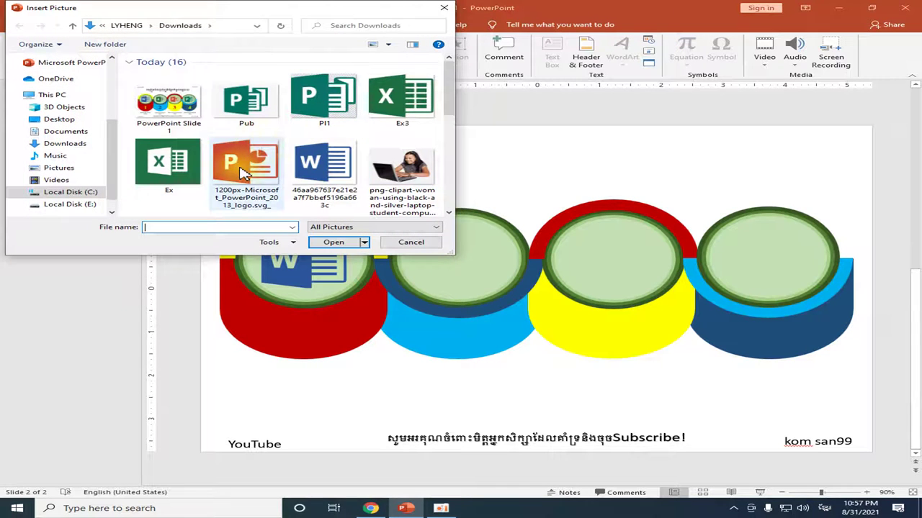
left_click(178, 177)
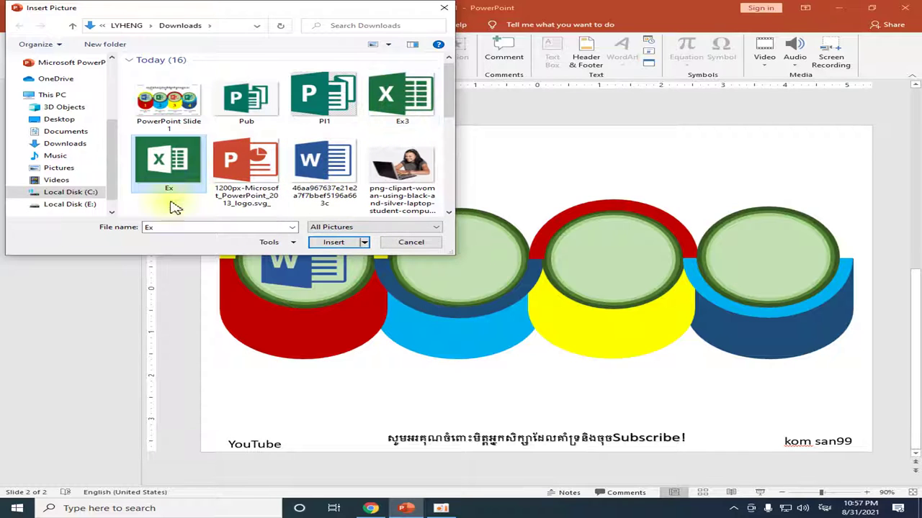
left_click(381, 115)
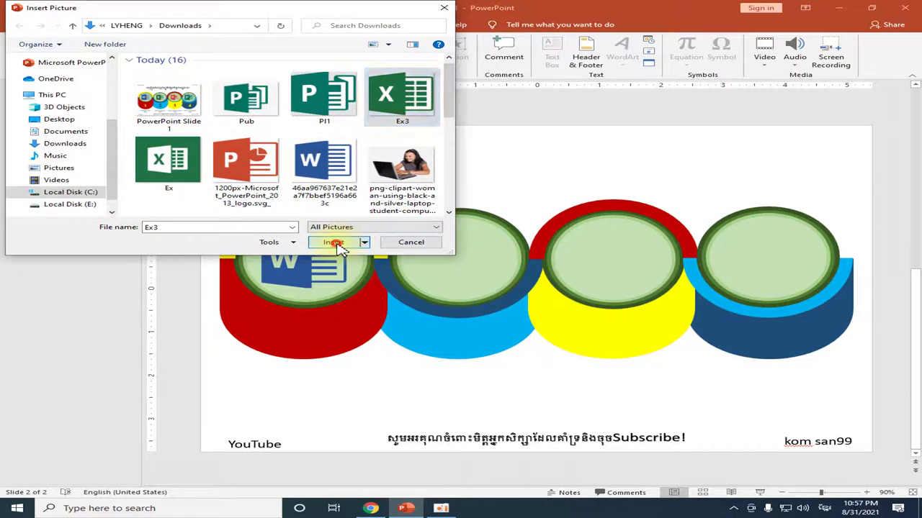
left_click(338, 247)
Shrink the Excel logo and centre it on the second green circle.
mouse_move(698, 181)
left_mouse_down()
mouse_move(492, 318)
mouse_move(501, 225)
mouse_move(502, 234)
left_mouse_up()
left_click_drag(430, 273, 439, 269)
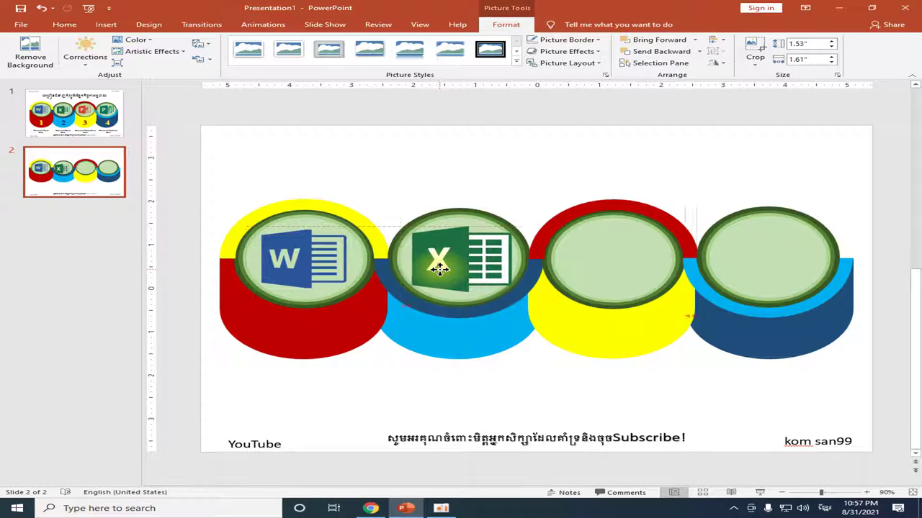
left_click_drag(513, 226, 496, 234)
left_click_drag(435, 265, 452, 260)
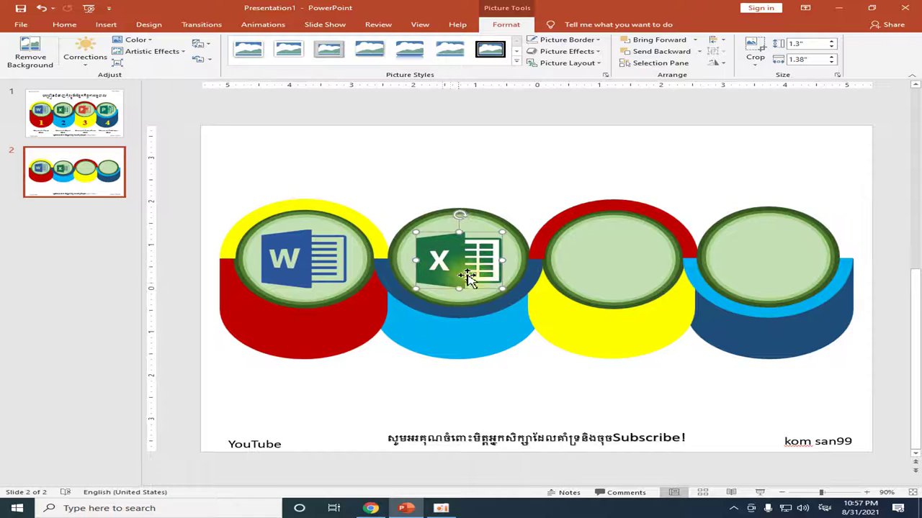
Enlarge the Excel logo slightly to about 1.39 by 1.47 inches and check its fit.
left_click(422, 384)
left_click(455, 279)
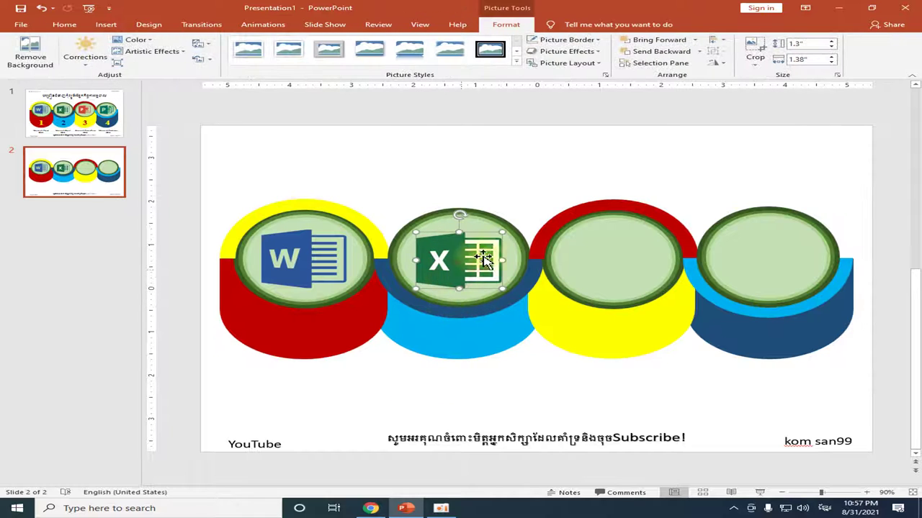
left_click_drag(502, 232, 508, 228)
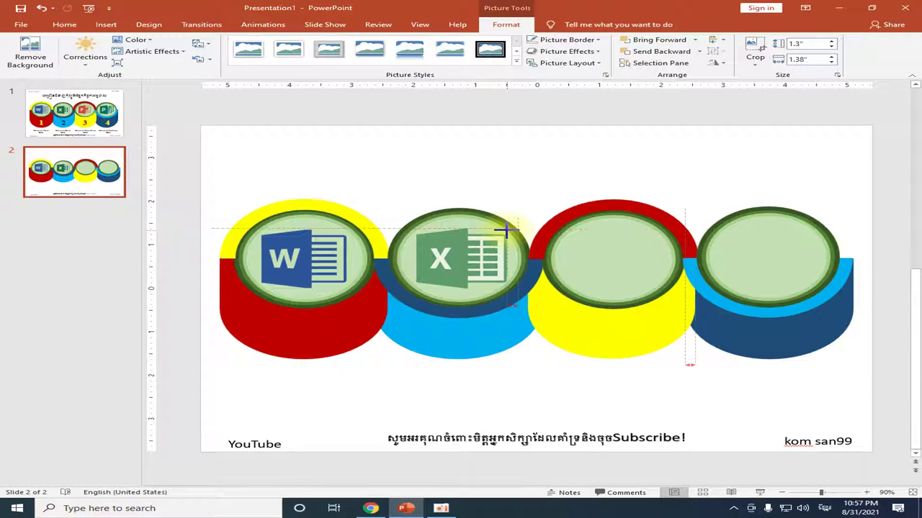
left_click(531, 207)
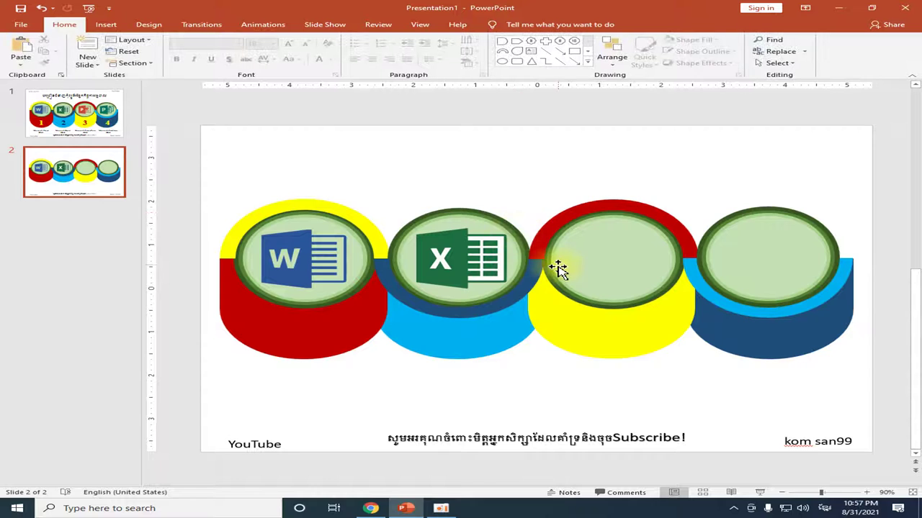
left_click(461, 267)
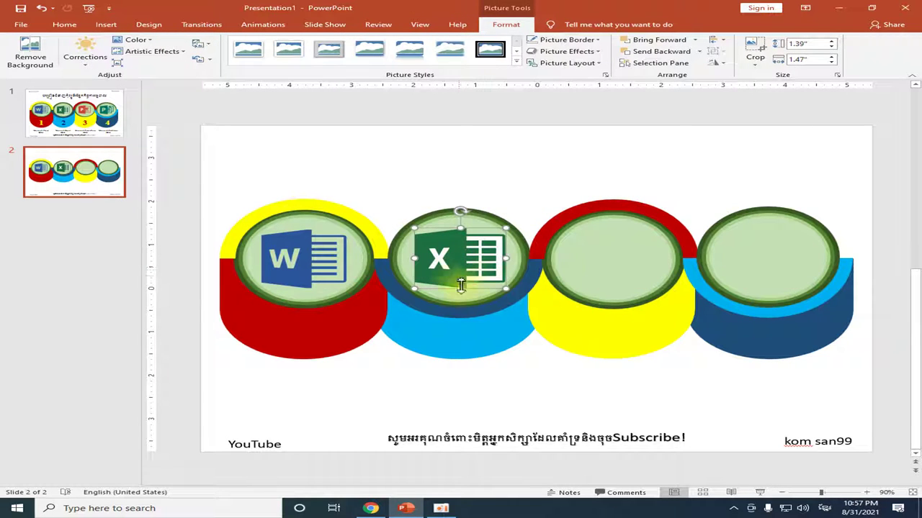
left_click(524, 372)
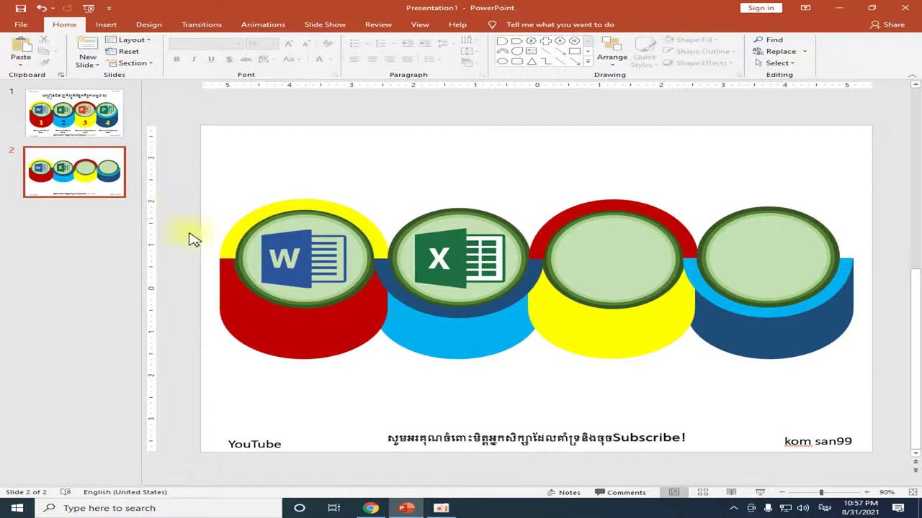
left_click(105, 25)
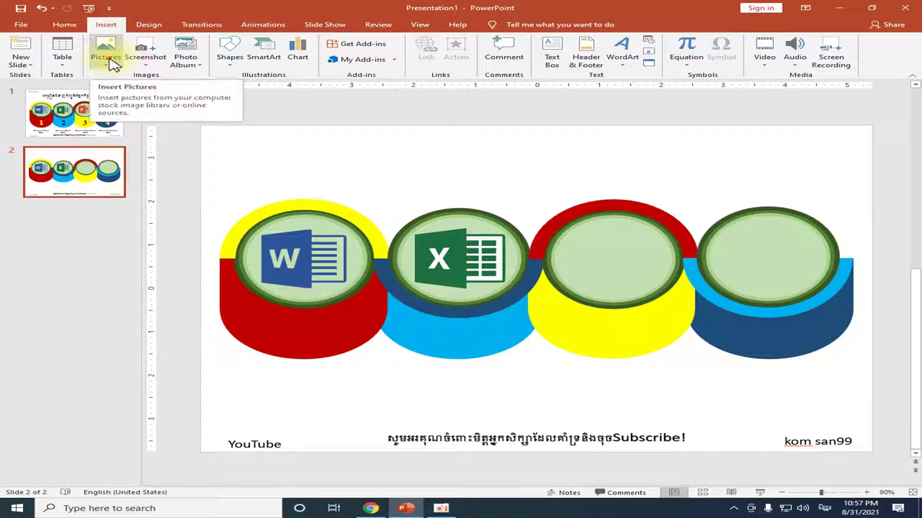
Insert the PowerPoint logo picture from this computer onto the slide.
left_click(106, 59)
left_click(138, 89)
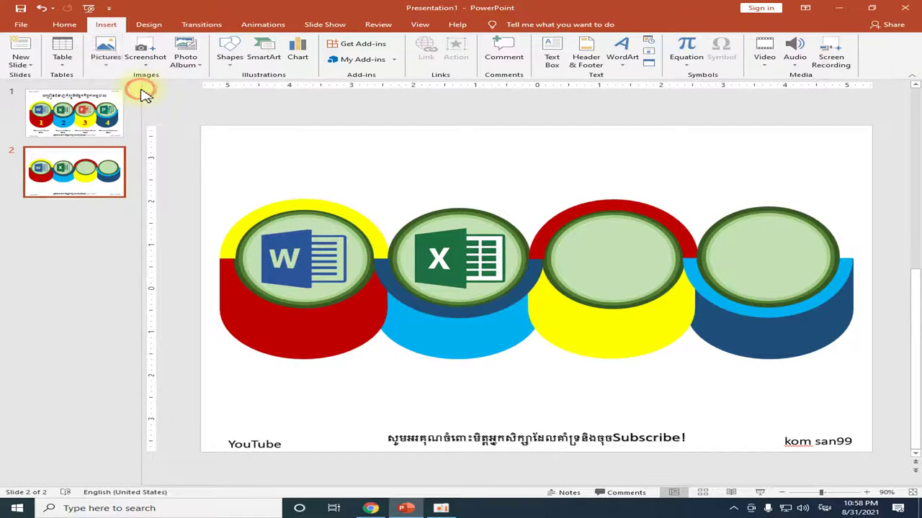
left_click(244, 165)
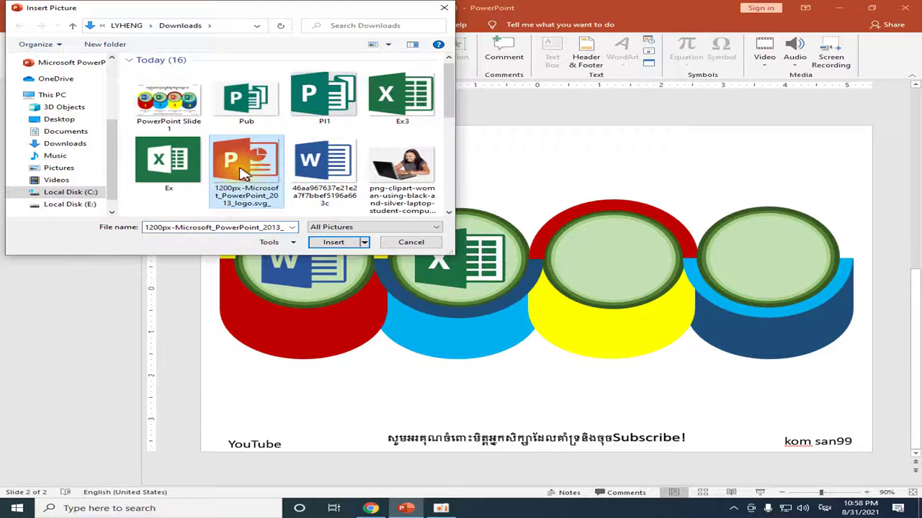
left_click(334, 244)
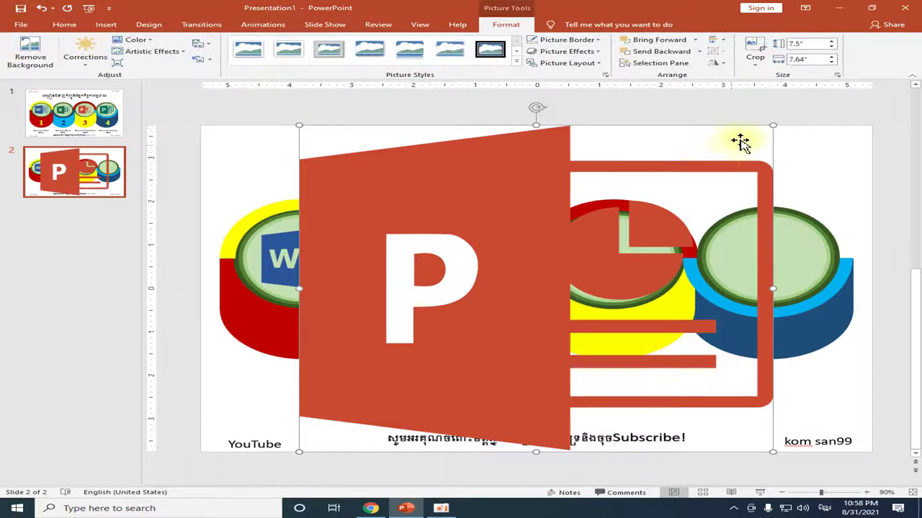
Shrink the PowerPoint logo to about 1.7 inches and move it onto the third circle.
left_click_drag(773, 126, 407, 380)
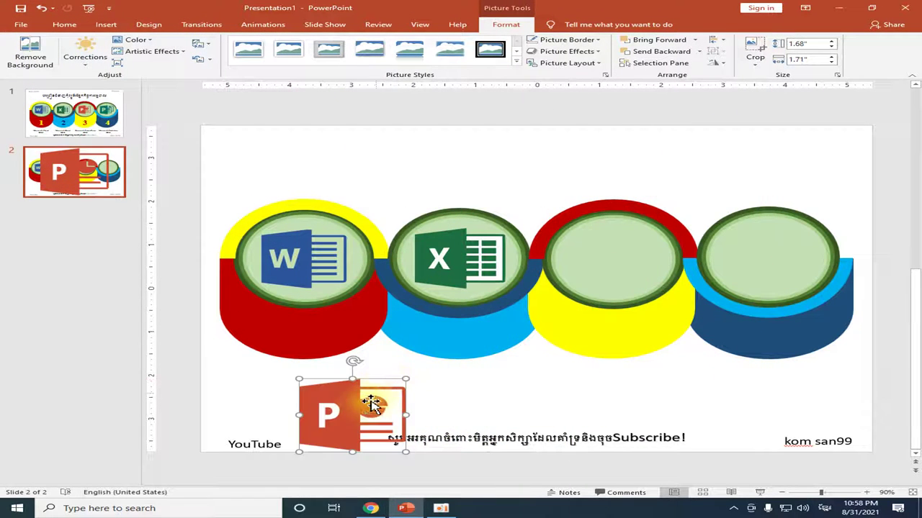
left_click_drag(365, 403, 612, 264)
left_click_drag(663, 215, 610, 255)
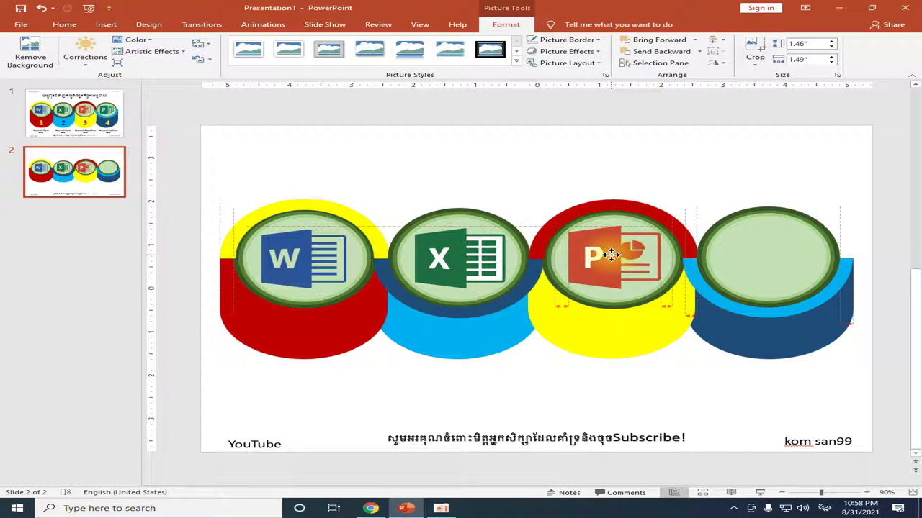
mouse_move(657, 226)
left_mouse_down()
mouse_move(650, 229)
mouse_move(658, 226)
left_mouse_up()
Make the PowerPoint logo slightly smaller, about 1.46 by 1.49 inches, inside the third circle.
left_click(604, 345)
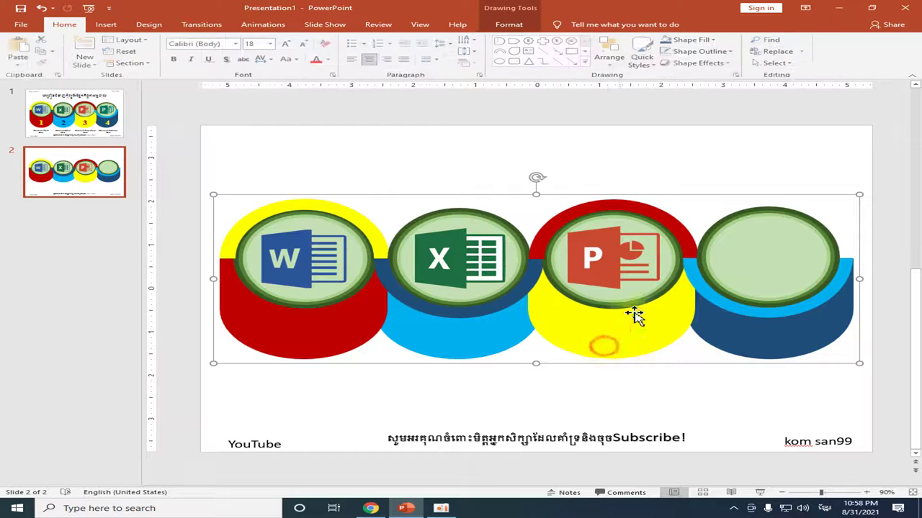
left_click(689, 170)
left_click(613, 261)
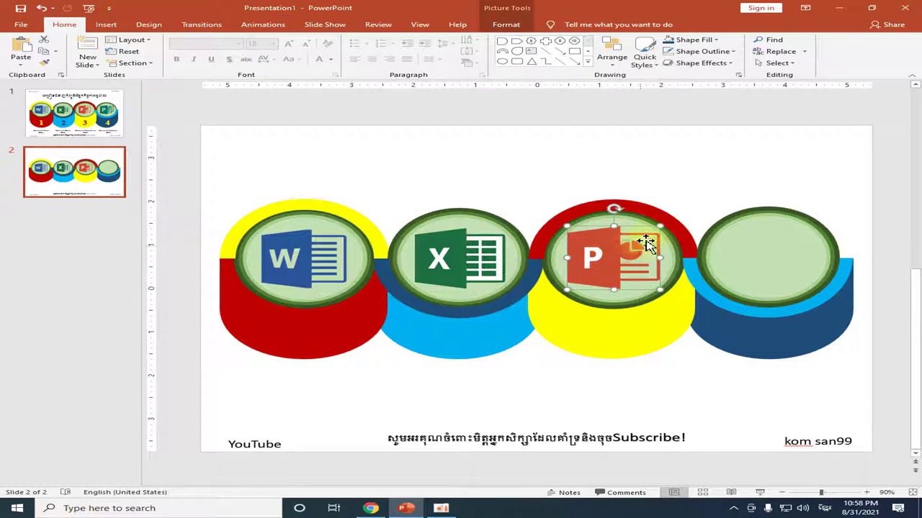
left_click_drag(660, 227, 652, 230)
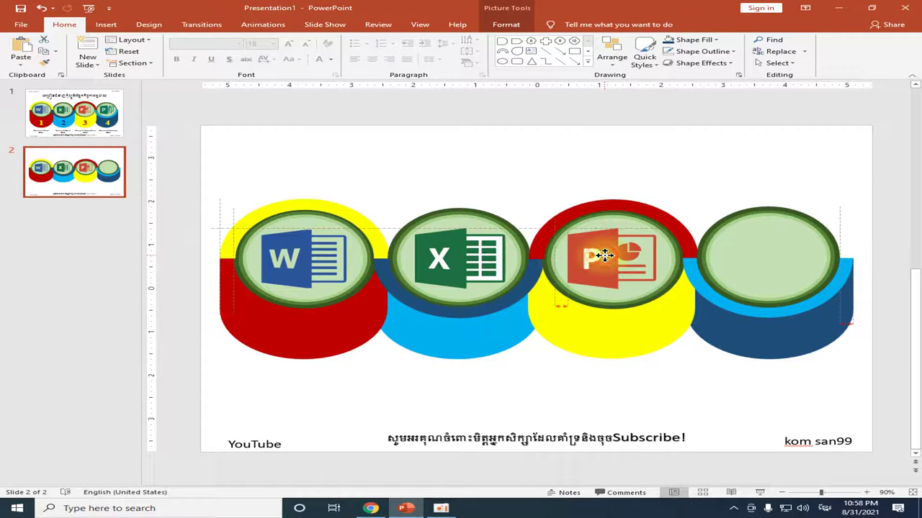
left_click(679, 177)
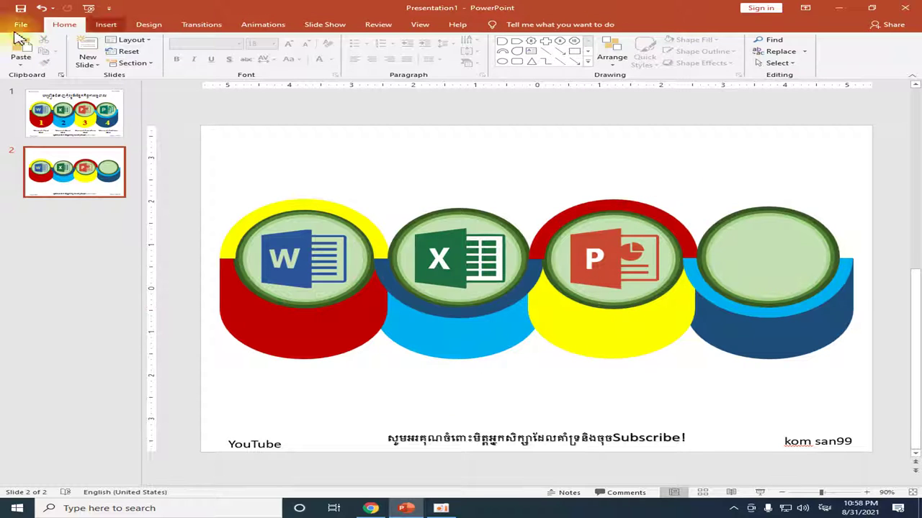
left_click(106, 25)
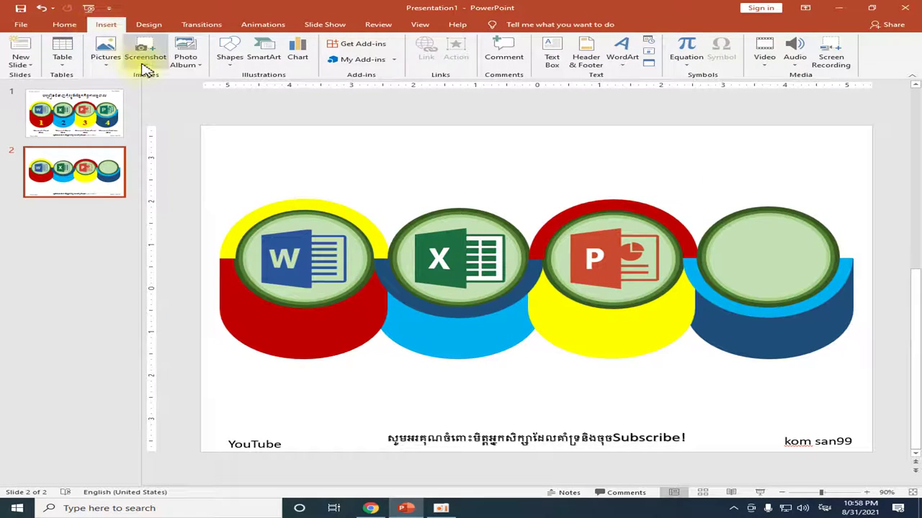
left_click(103, 63)
left_click(123, 92)
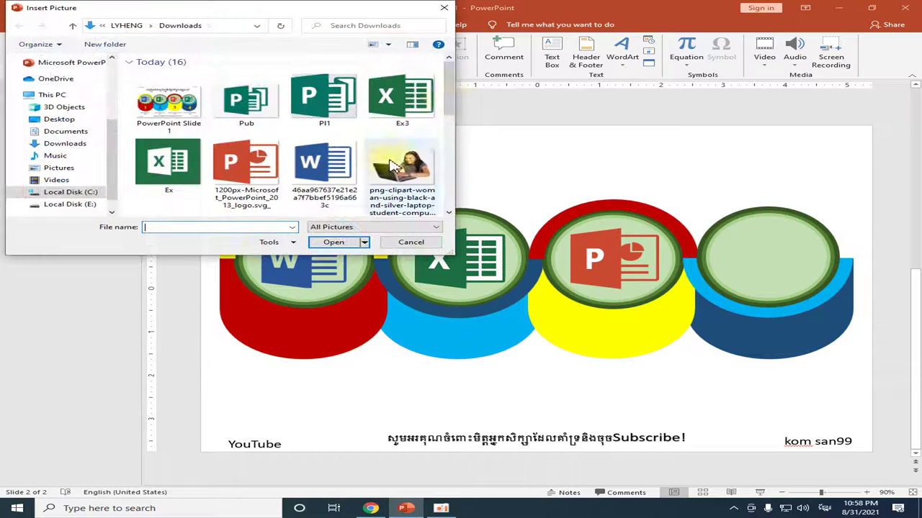
left_click(327, 104)
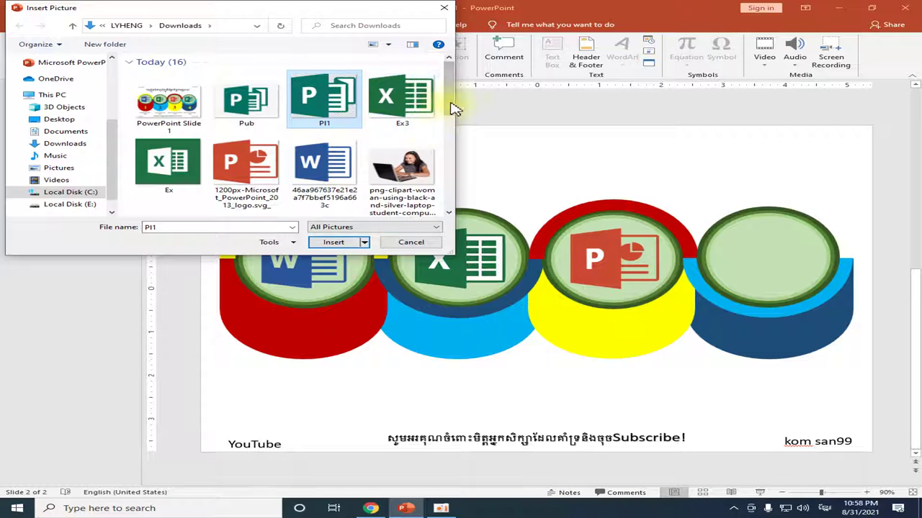
left_click_drag(449, 108, 458, 103)
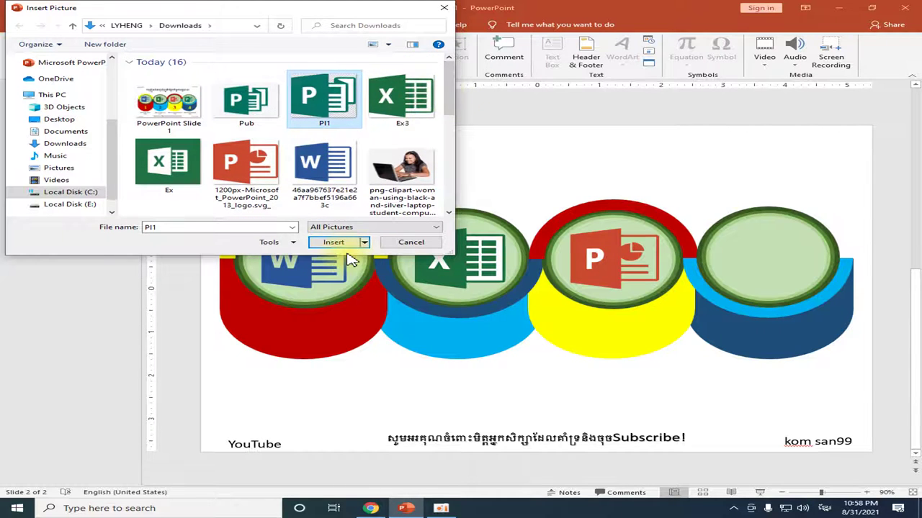
left_click(337, 243)
left_click_drag(547, 270, 777, 220)
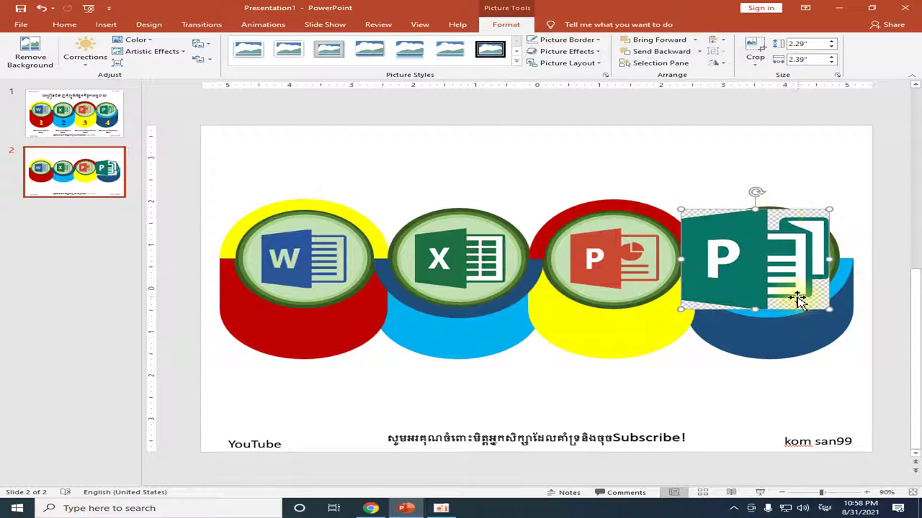
left_click(144, 41)
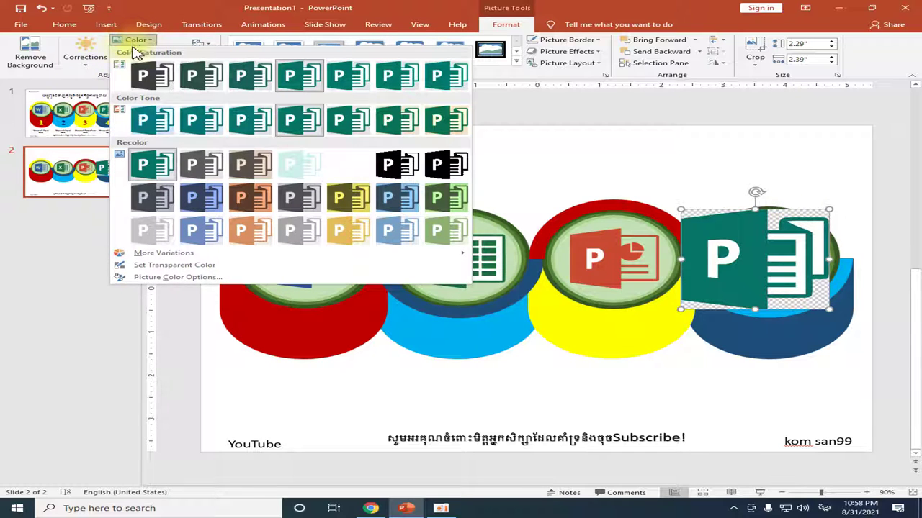
left_click(187, 268)
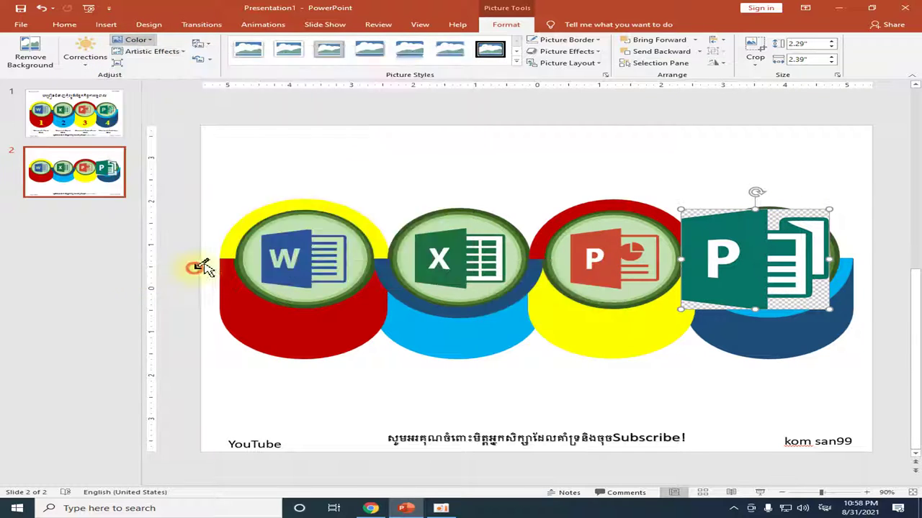
left_click(779, 215)
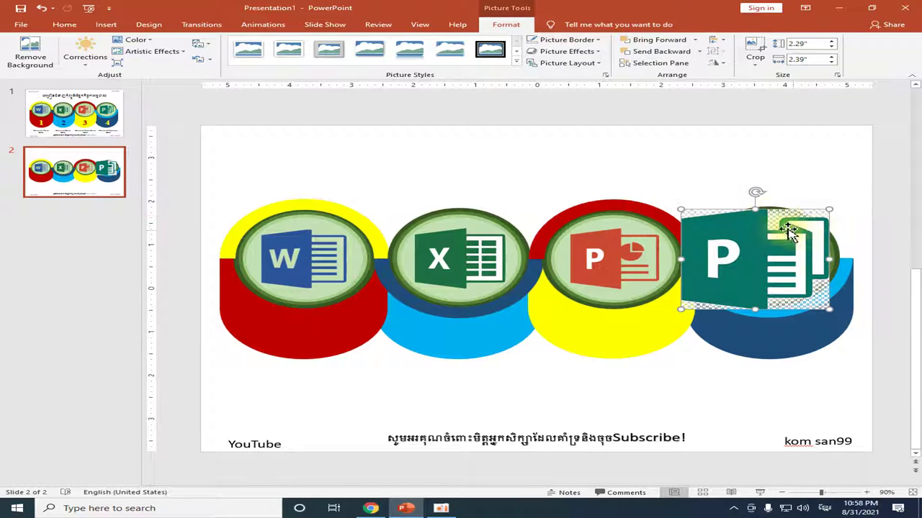
left_click_drag(744, 281, 768, 296)
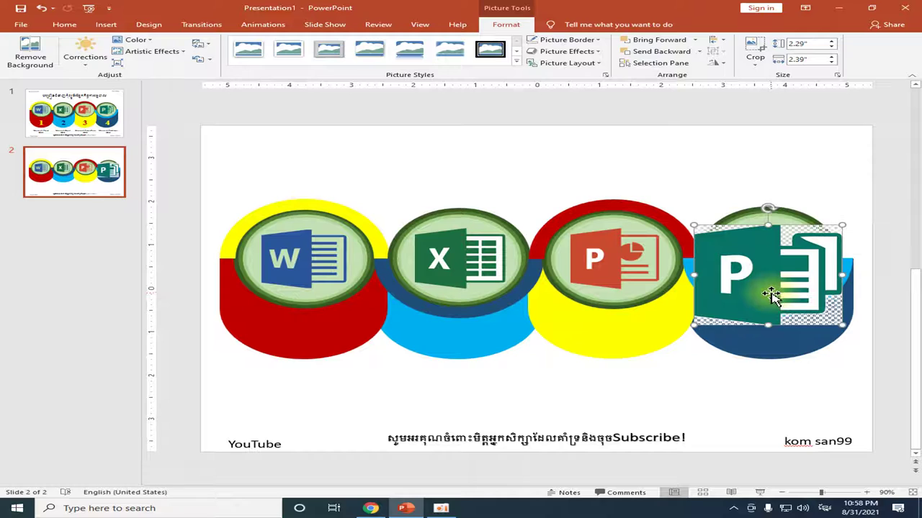
key("Delete")
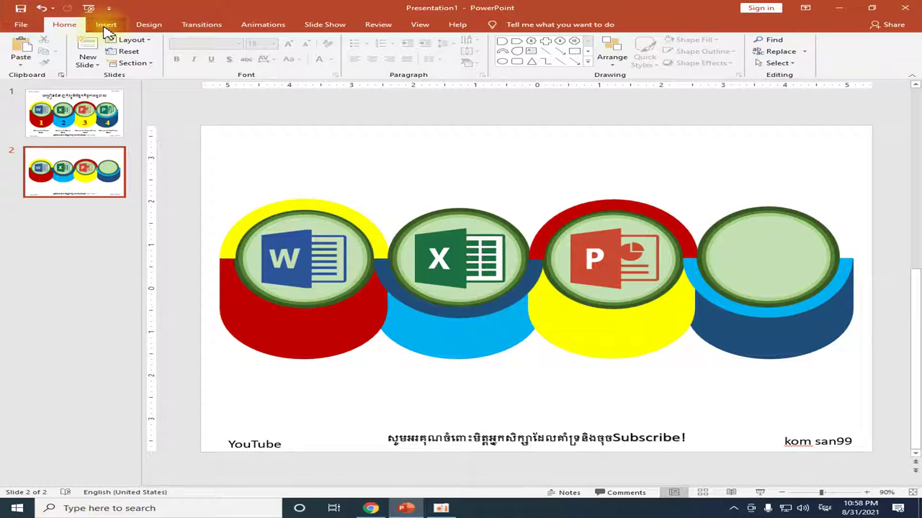
left_click(106, 24)
Insert the Pub picture from this computer onto the slide.
left_click(110, 59)
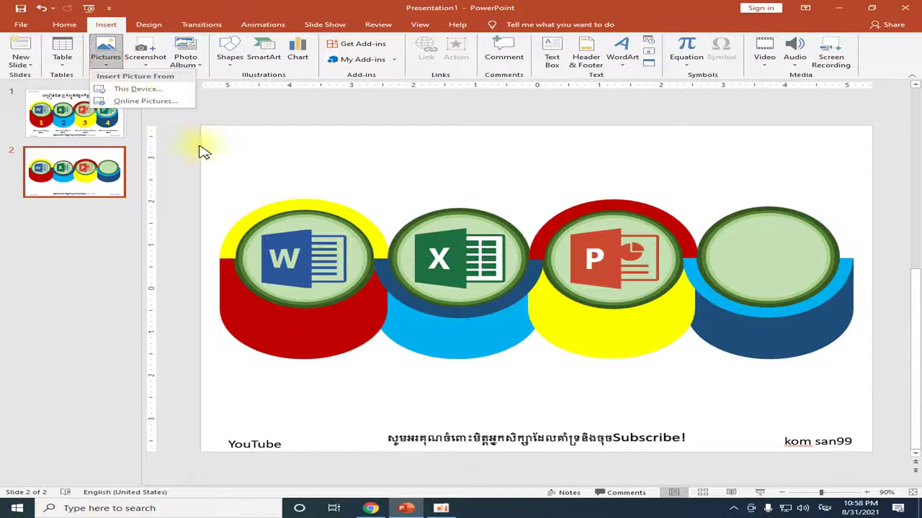
left_click(146, 89)
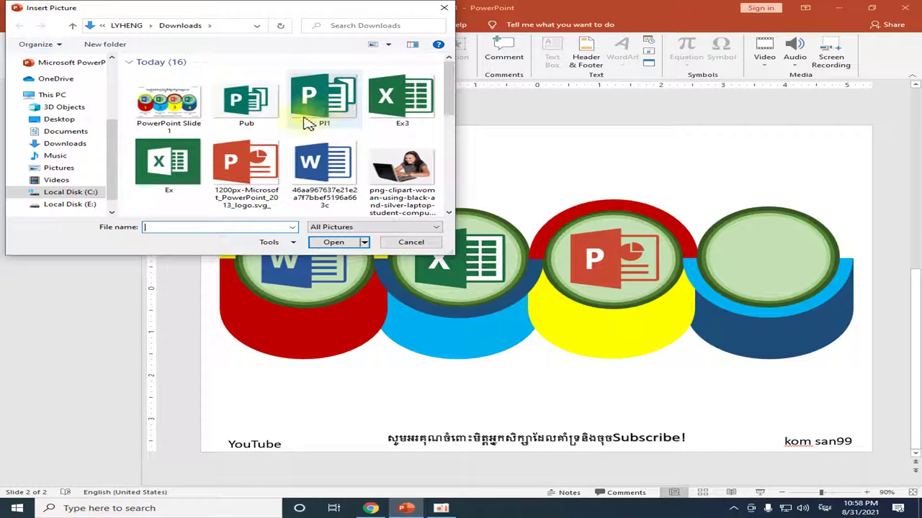
left_click(243, 124)
left_click(332, 242)
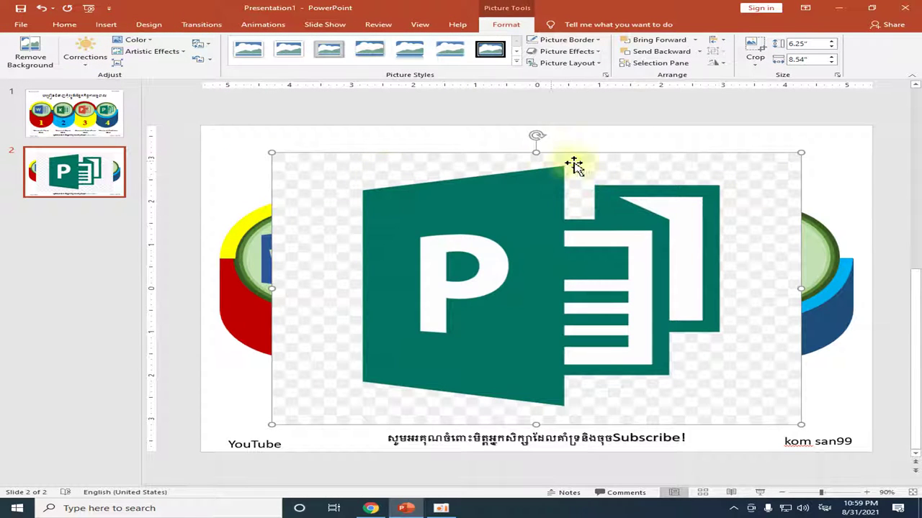
Make the Pub picture's white background transparent with Set Transparent Color.
left_click(137, 40)
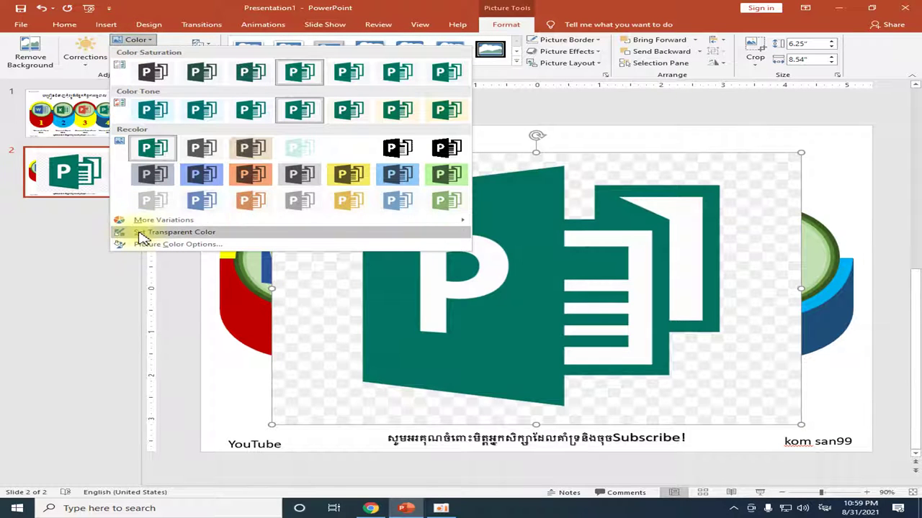
left_click(174, 232)
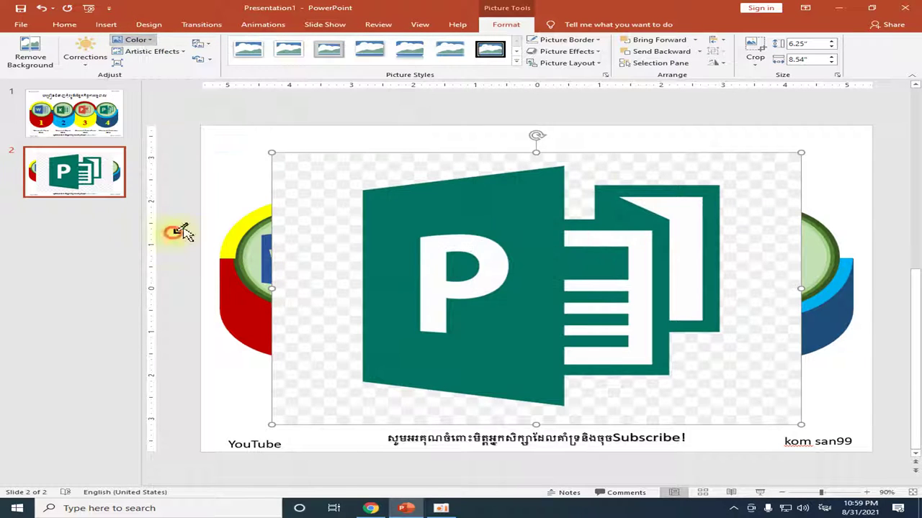
left_click(611, 174)
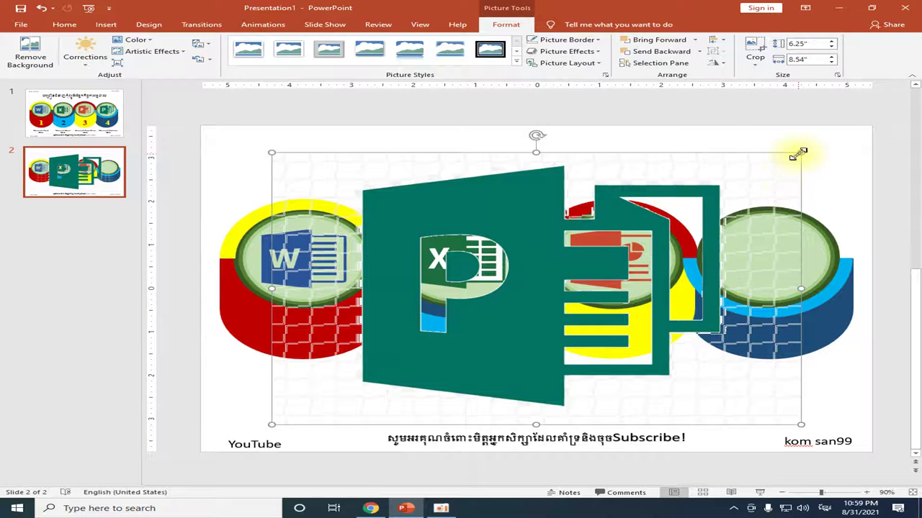
Shrink the Publisher logo to about 1.15 by 1.57 inches and place it in the fourth circle.
left_click_drag(800, 152, 414, 351)
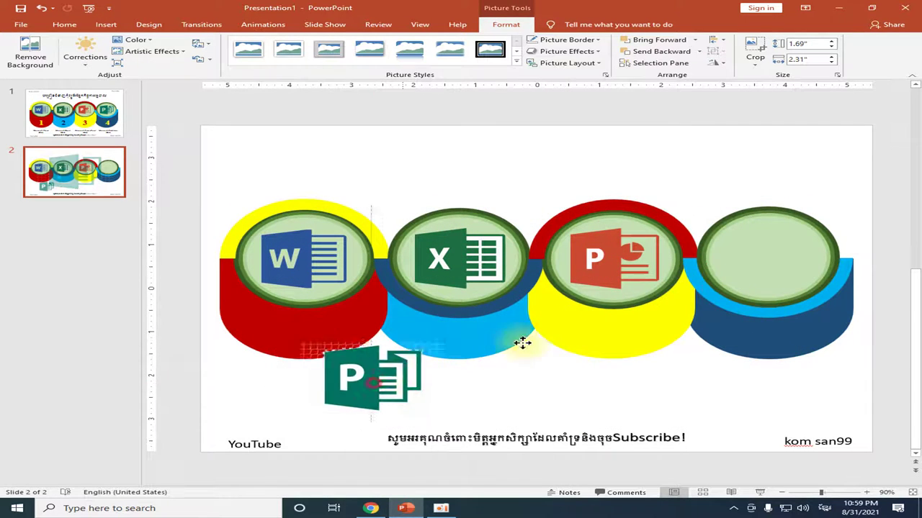
mouse_move(522, 343)
left_mouse_down()
mouse_move(854, 216)
mouse_move(794, 242)
left_mouse_up()
left_click_drag(745, 270, 770, 261)
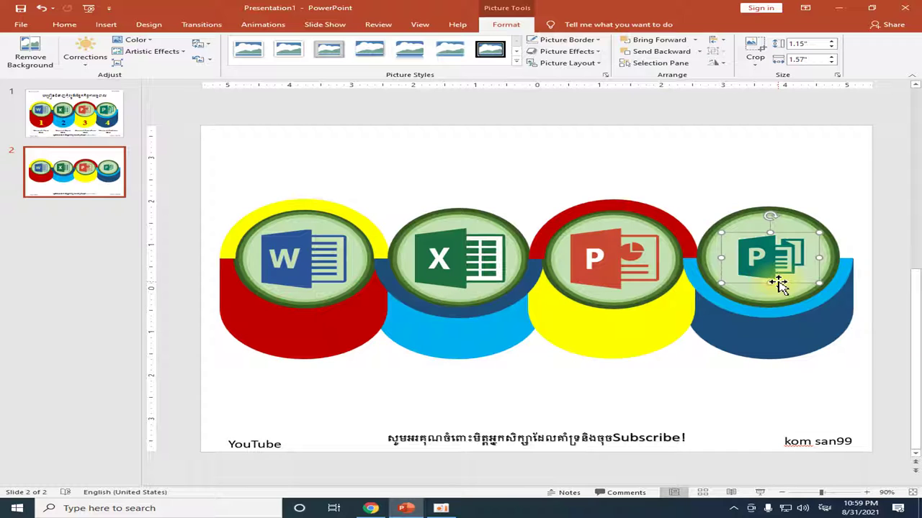
Delete the Publisher logo from the fourth circle on slide 2.
left_click(74, 113)
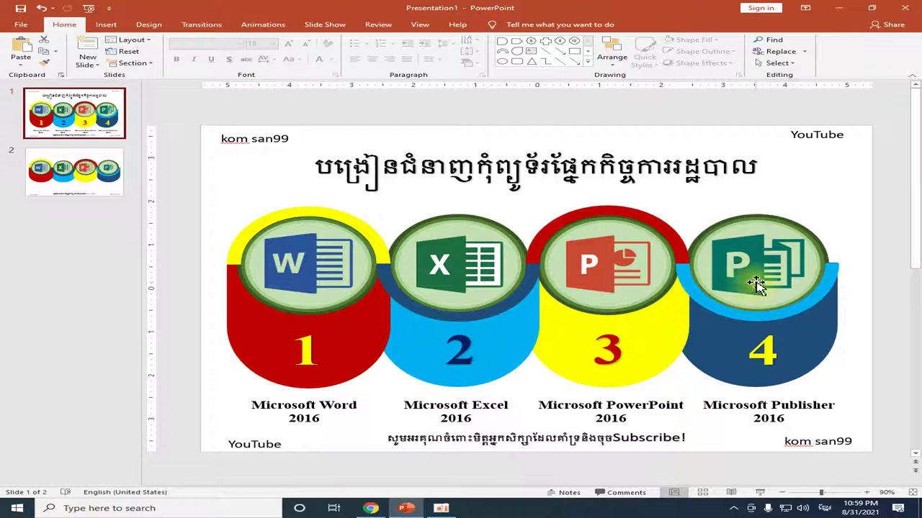
left_click(93, 181)
left_click(763, 266)
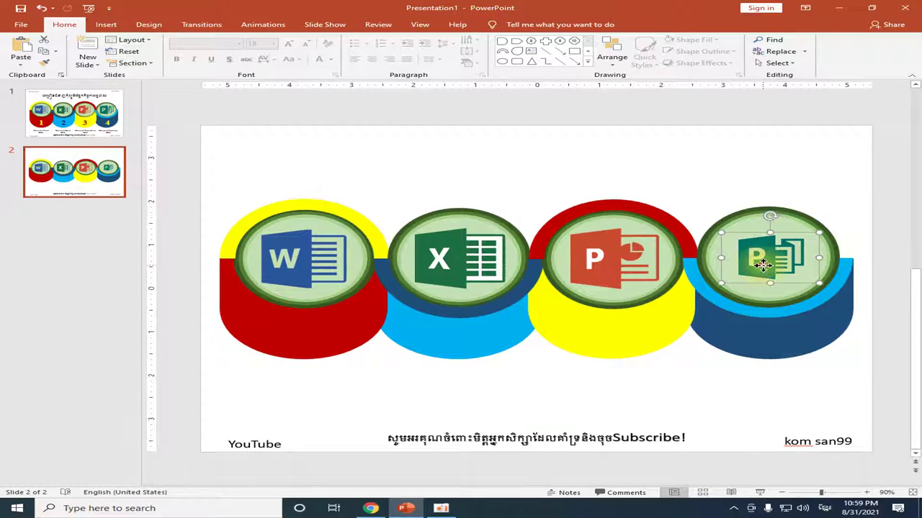
key("Delete")
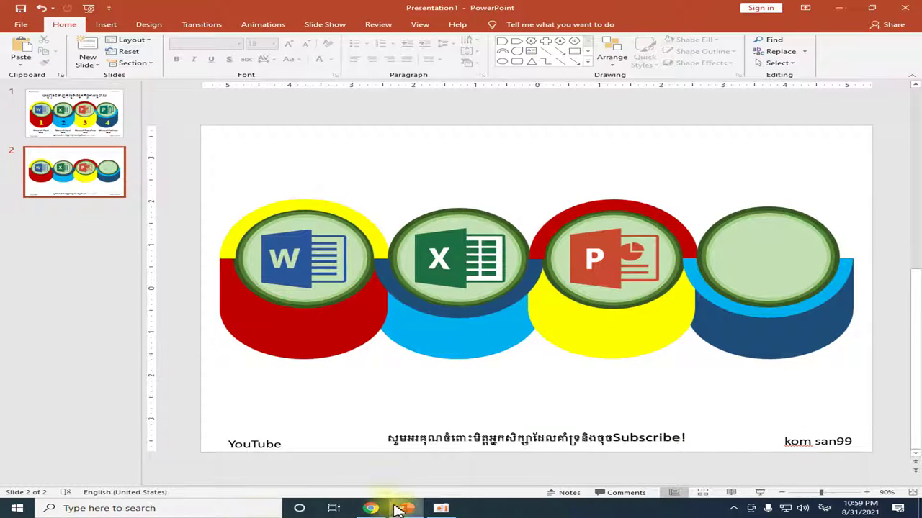
Insert the PI1 picture from this device onto slide 2.
left_click(106, 24)
left_click(105, 58)
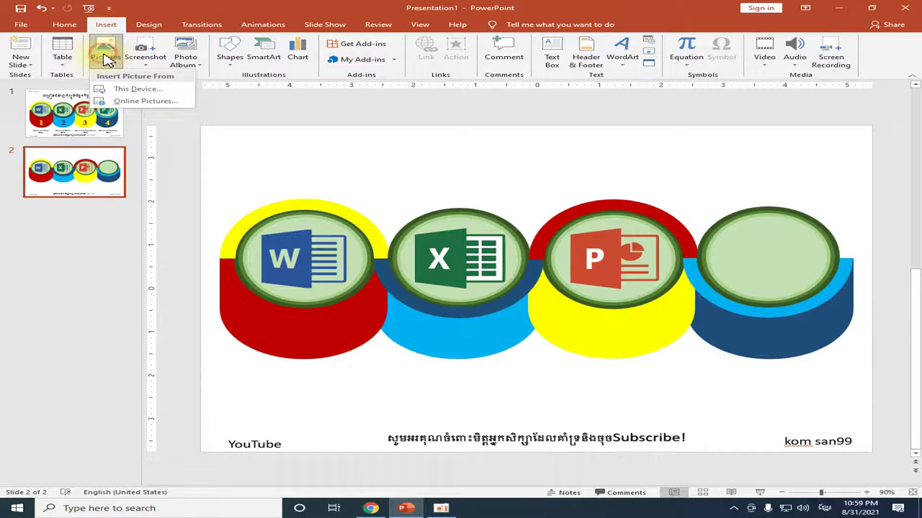
left_click(127, 88)
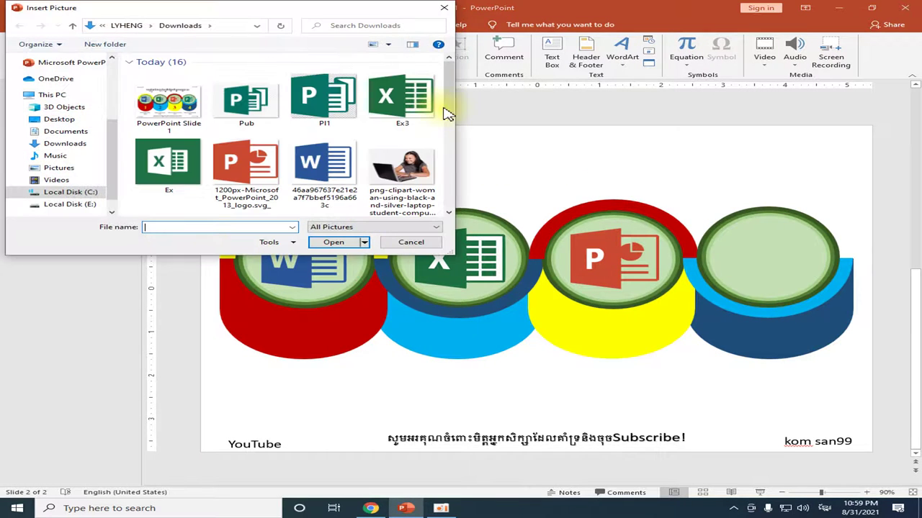
mouse_move(448, 101)
left_mouse_down()
mouse_move(458, 108)
mouse_move(463, 93)
left_mouse_up()
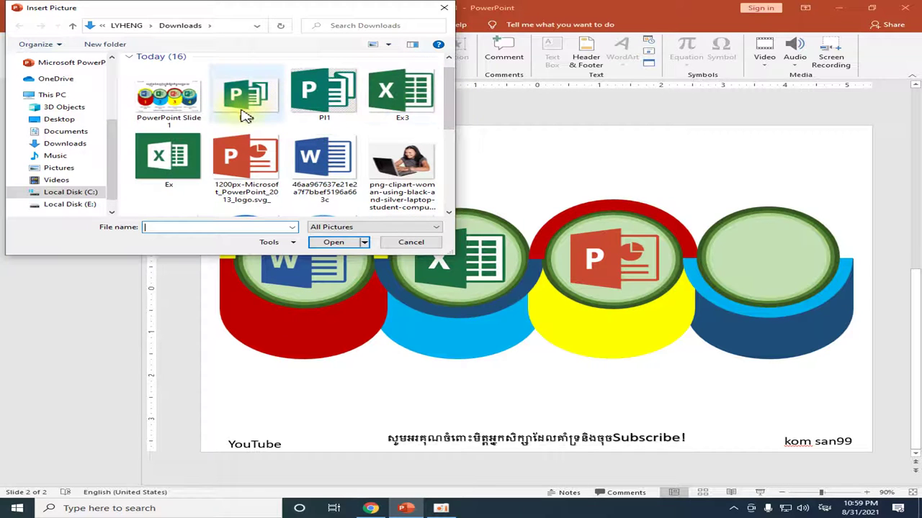
scroll(324, 176, "down", 1)
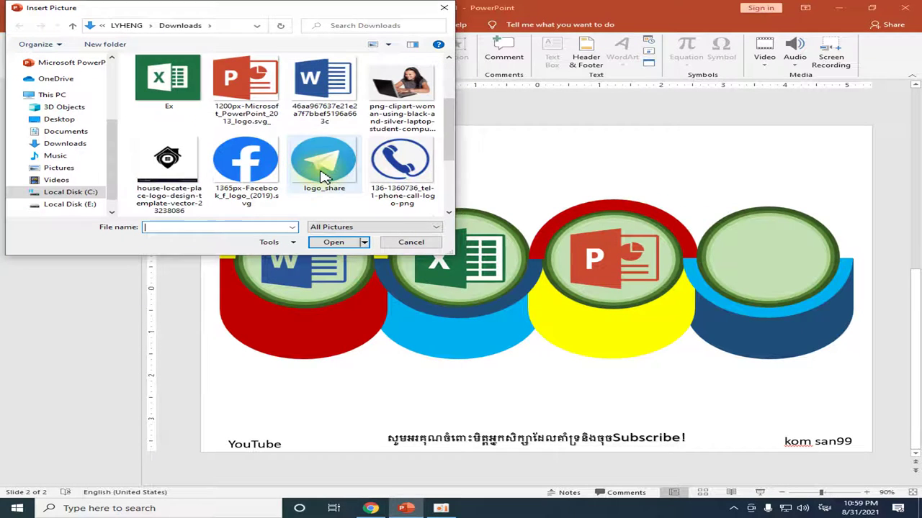
scroll(310, 175, "up", 1)
left_click(324, 87)
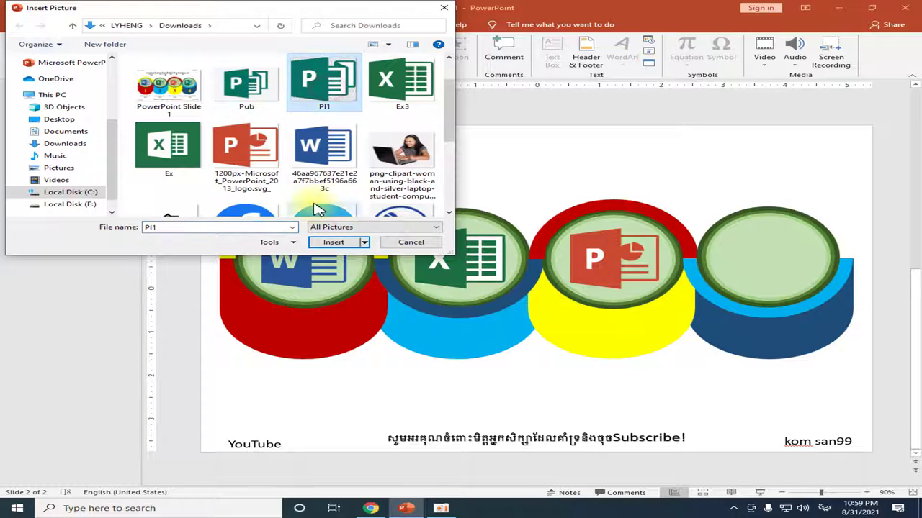
left_click(334, 242)
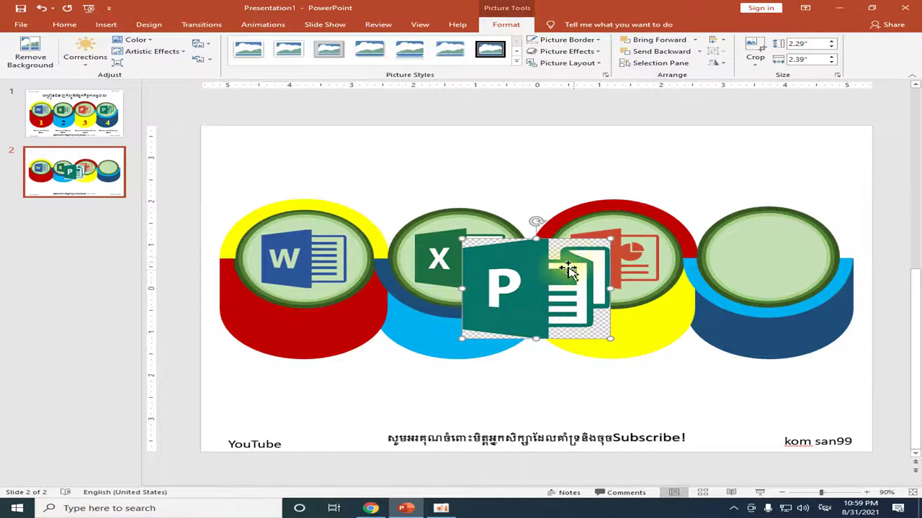
Move the PI1 picture up, try Set Transparent Color on it, then delete it.
left_click_drag(569, 270, 620, 164)
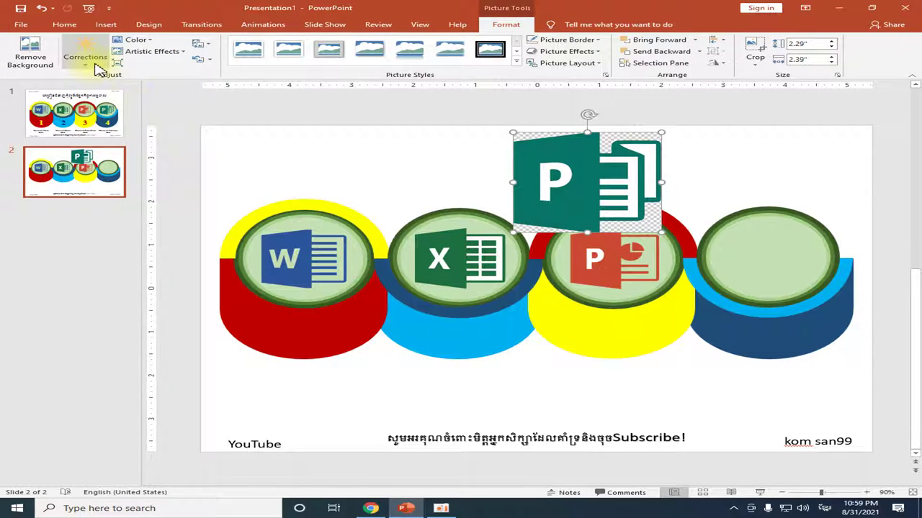
left_click(148, 39)
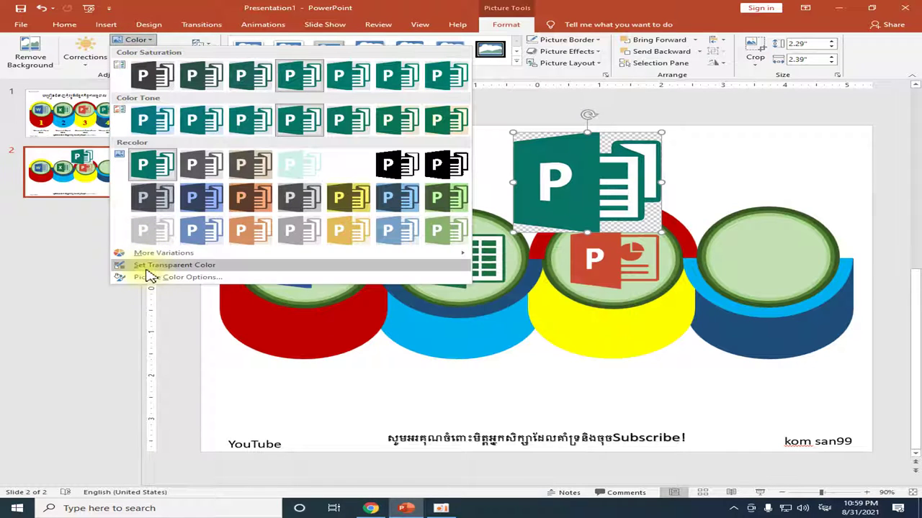
left_click(148, 266)
left_click(523, 139)
key("Delete")
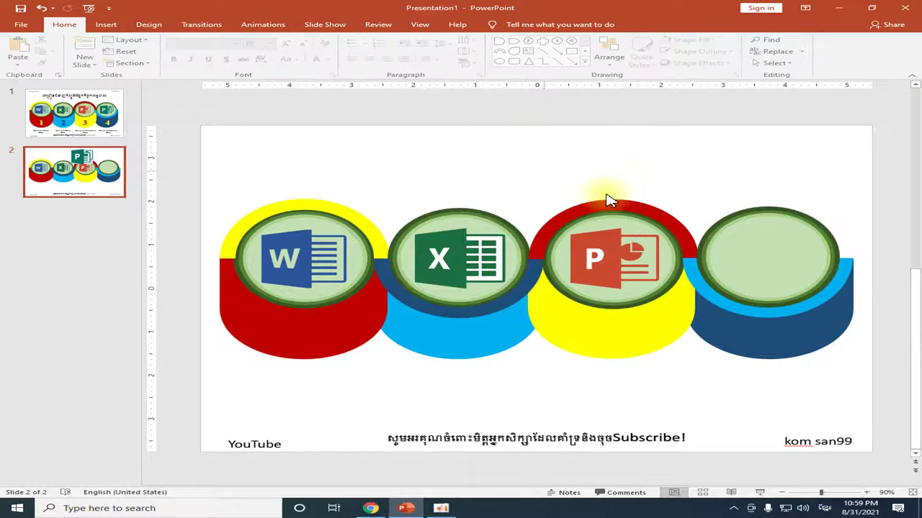
left_click(374, 508)
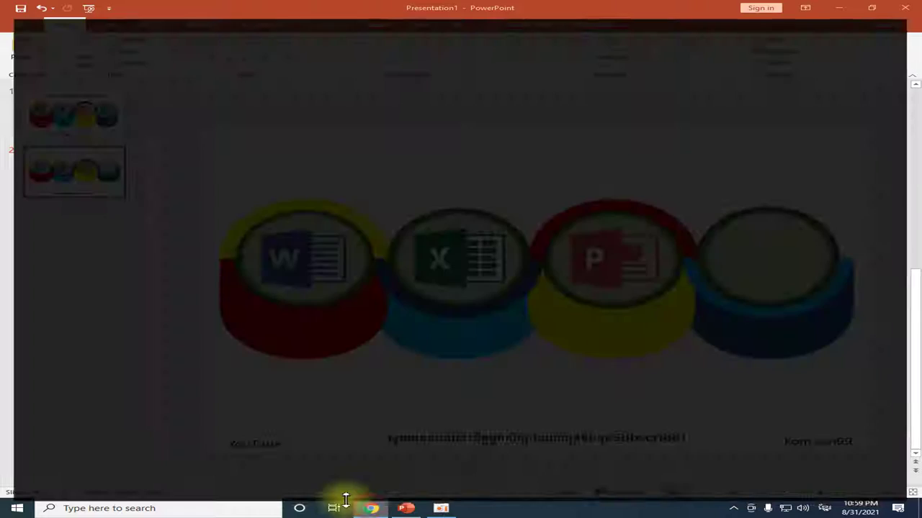
Copy the large Publisher logo from the first Publisher 2016 image result.
left_click(241, 11)
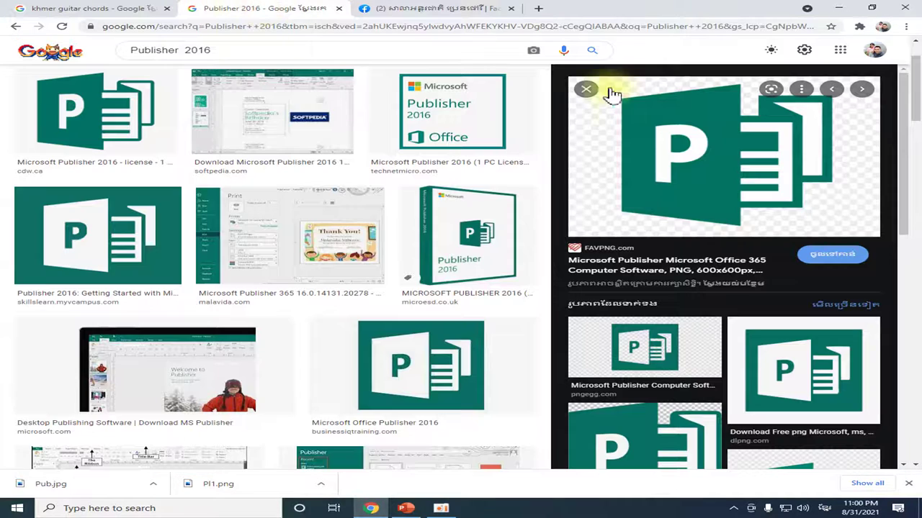
left_click(119, 135)
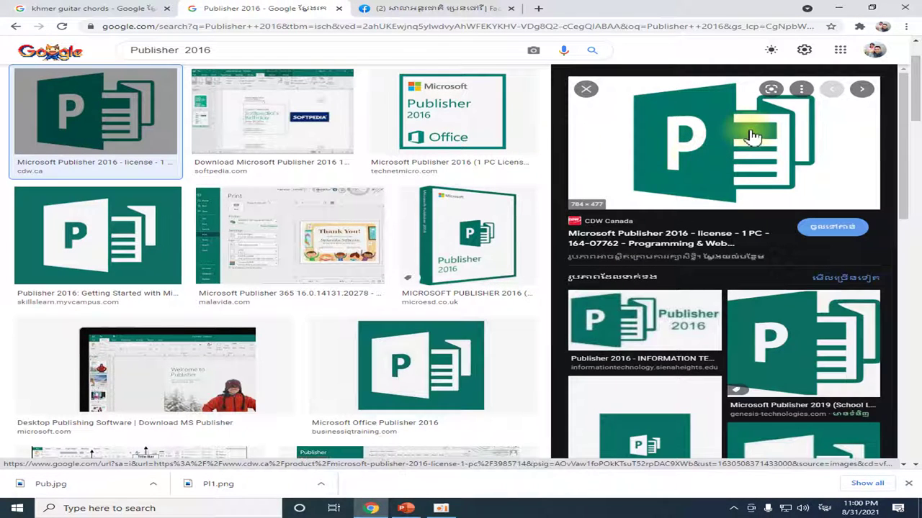
right_click(701, 132)
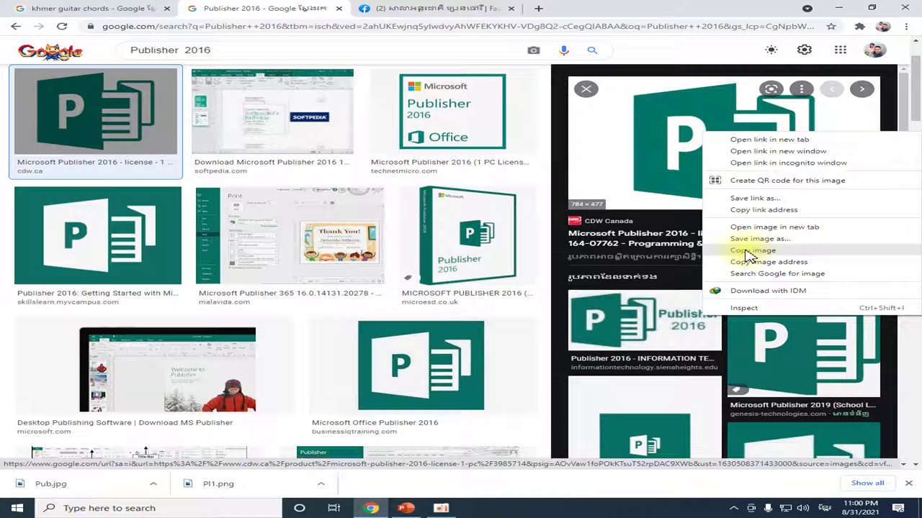
left_click(748, 251)
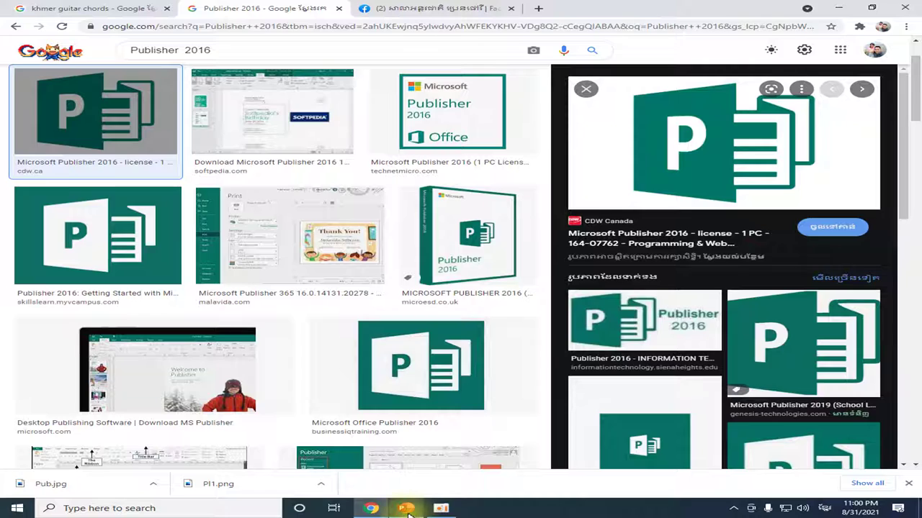
left_click(406, 508)
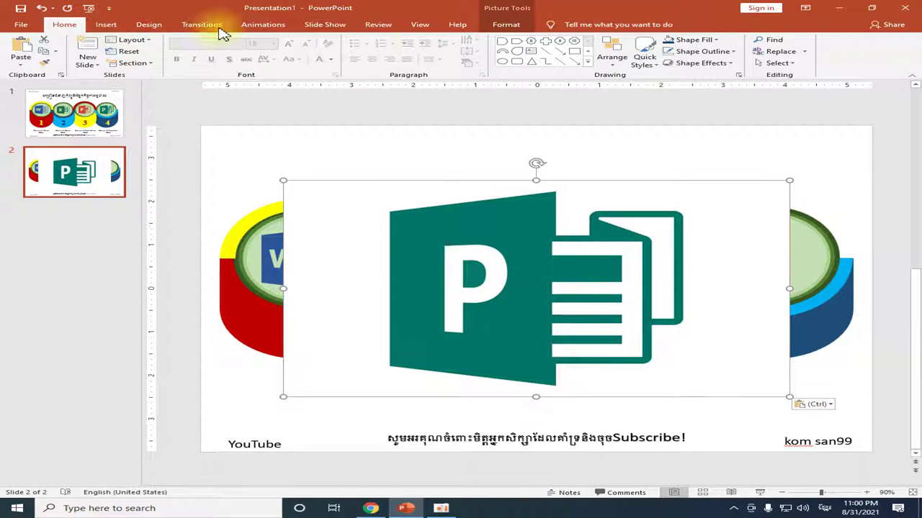
Make the pasted Publisher logo's white background transparent with Set Transparent Color.
left_click(504, 25)
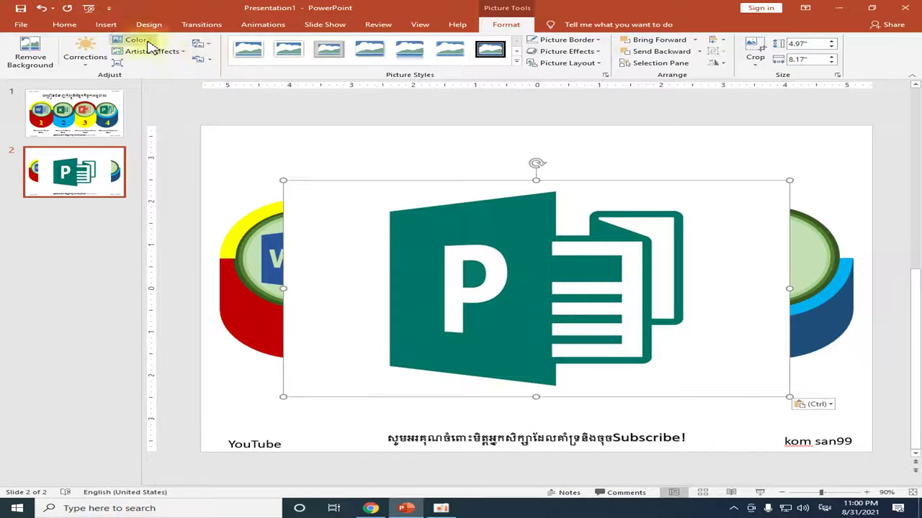
left_click(137, 41)
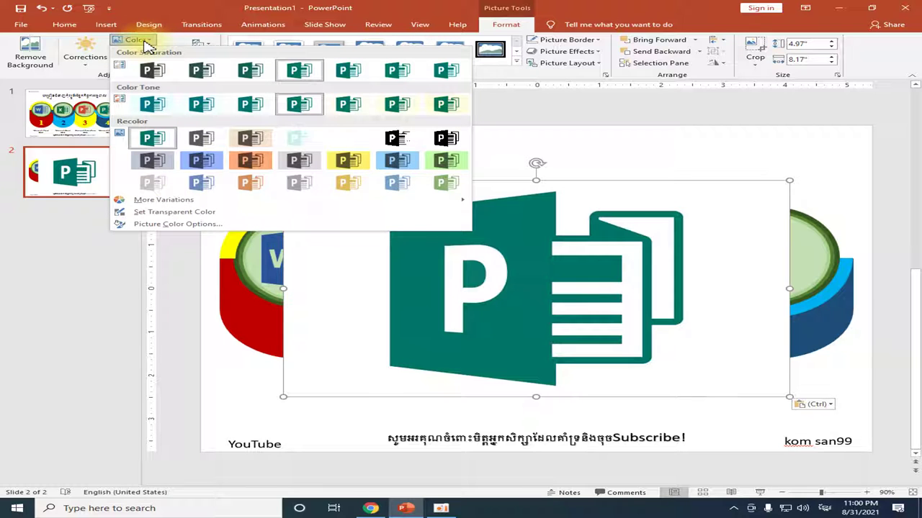
left_click(151, 212)
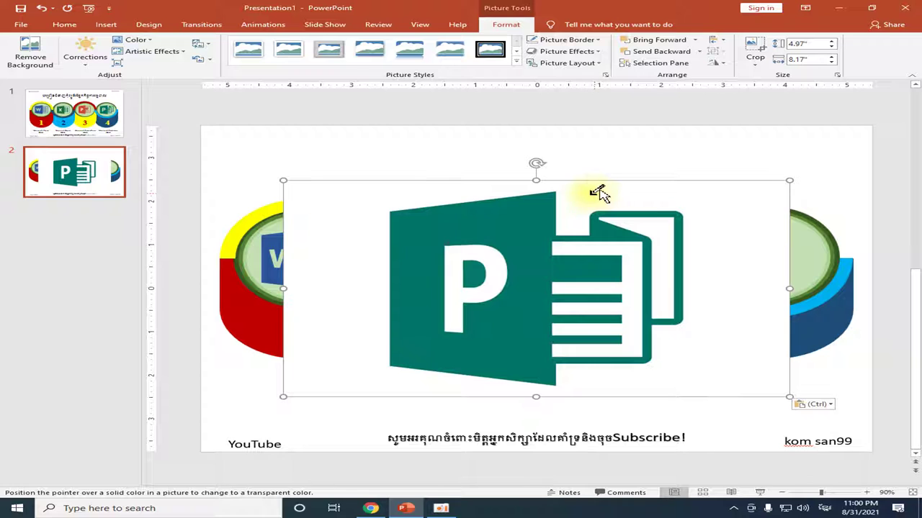
left_click(602, 193)
Resize the logo to 1.48" by 2.43" and centre it inside the fourth circle.
mouse_move(789, 180)
left_mouse_down()
mouse_move(388, 353)
mouse_move(785, 268)
left_mouse_up()
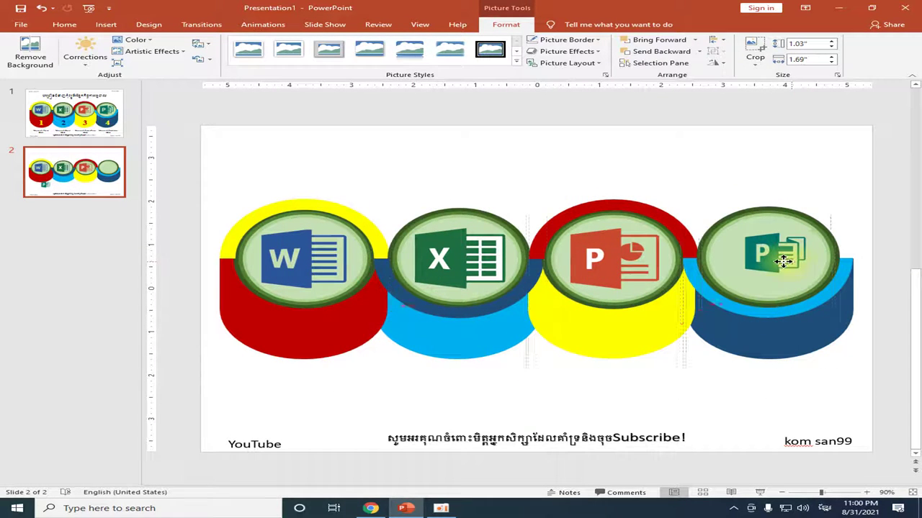
left_click_drag(823, 240, 841, 226)
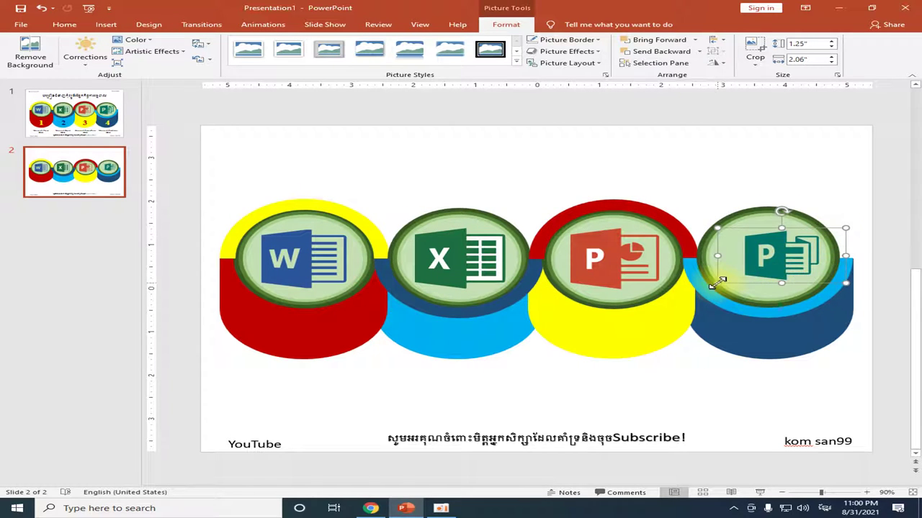
left_click_drag(716, 280, 699, 294)
left_click_drag(771, 264, 776, 264)
left_click(833, 206)
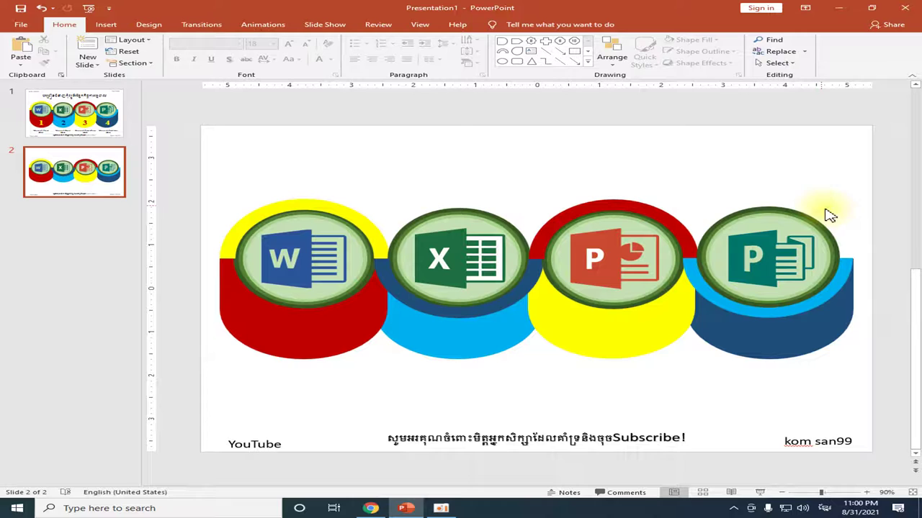
left_click(773, 261)
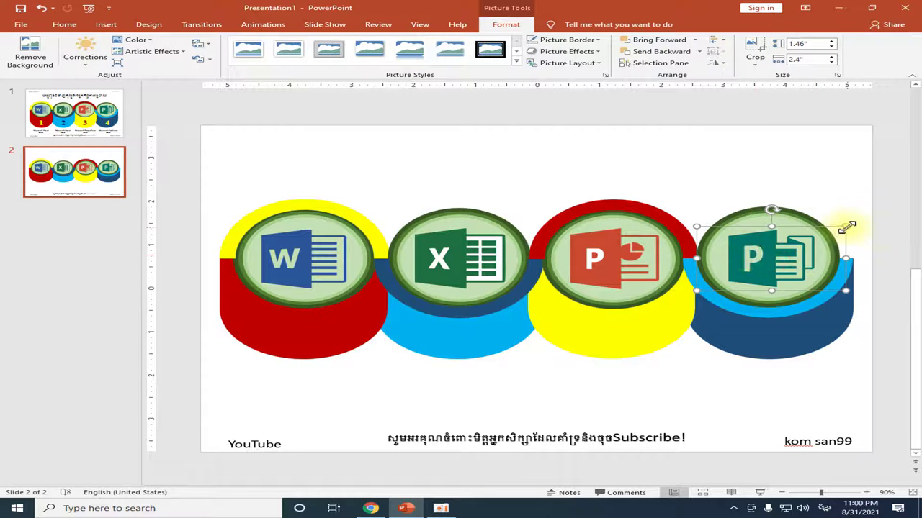
left_click_drag(845, 226, 847, 225)
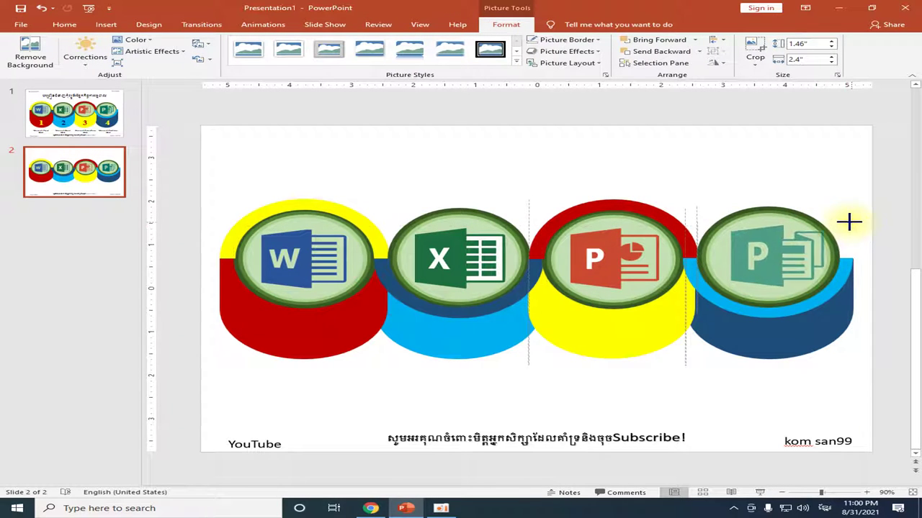
left_click_drag(750, 272, 753, 266)
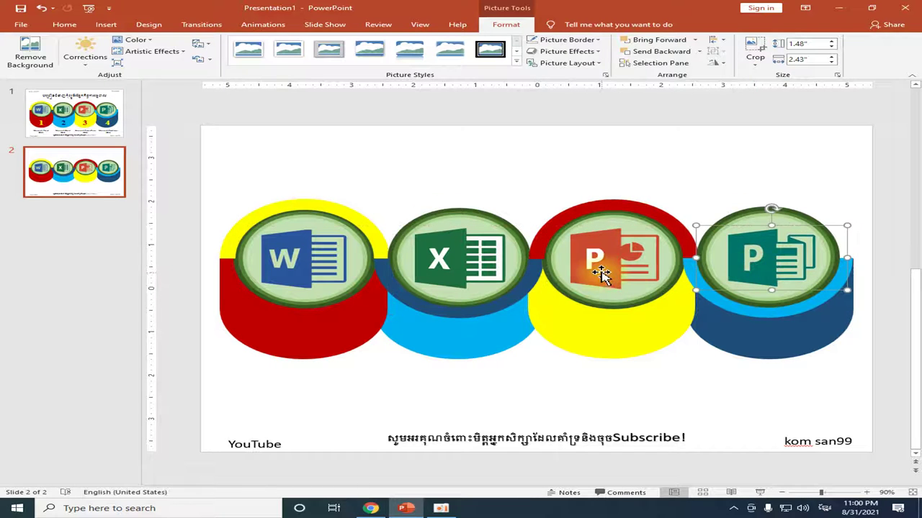
left_click(814, 181)
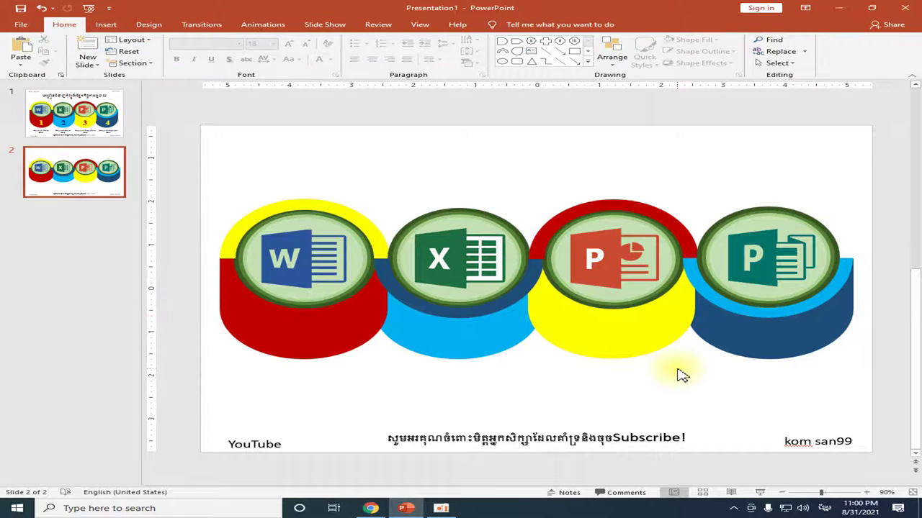
Insert a WordArt "1" and move it onto the red Word cylinder.
left_click(43, 113)
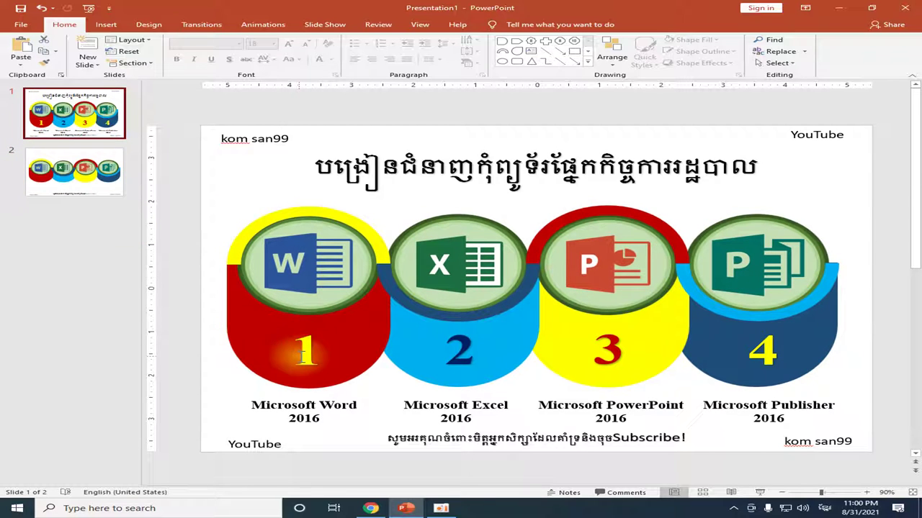
left_click(74, 178)
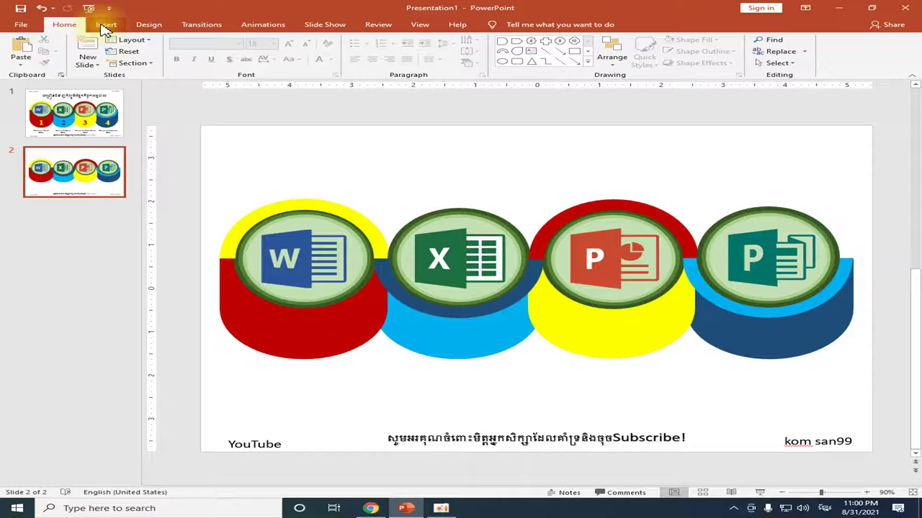
left_click(272, 441)
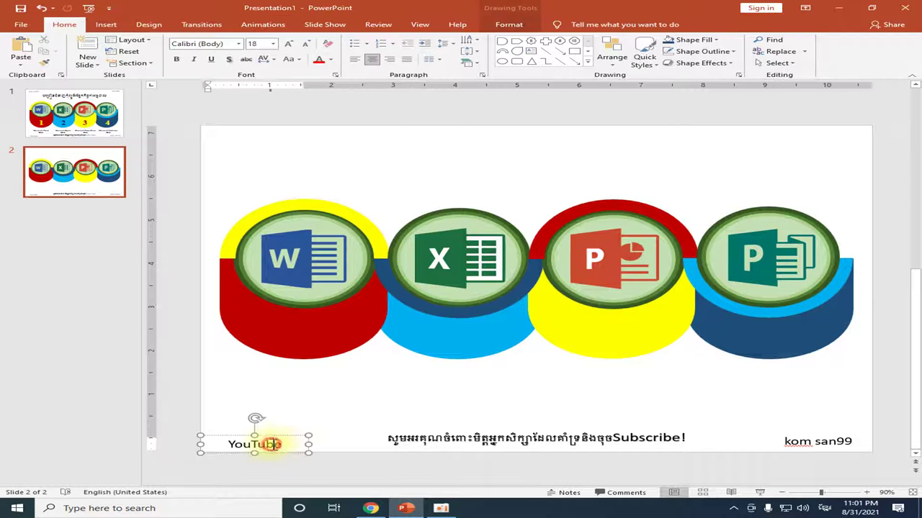
left_click(209, 124)
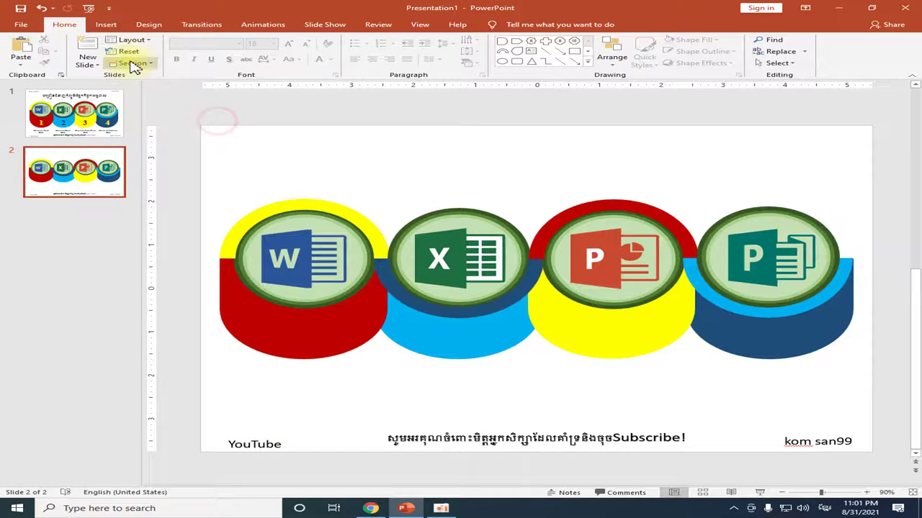
left_click(107, 24)
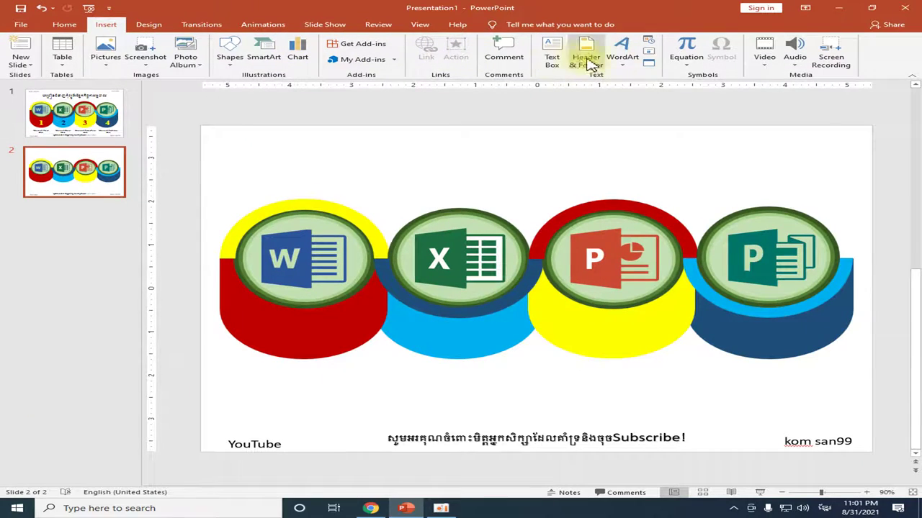
left_click(619, 58)
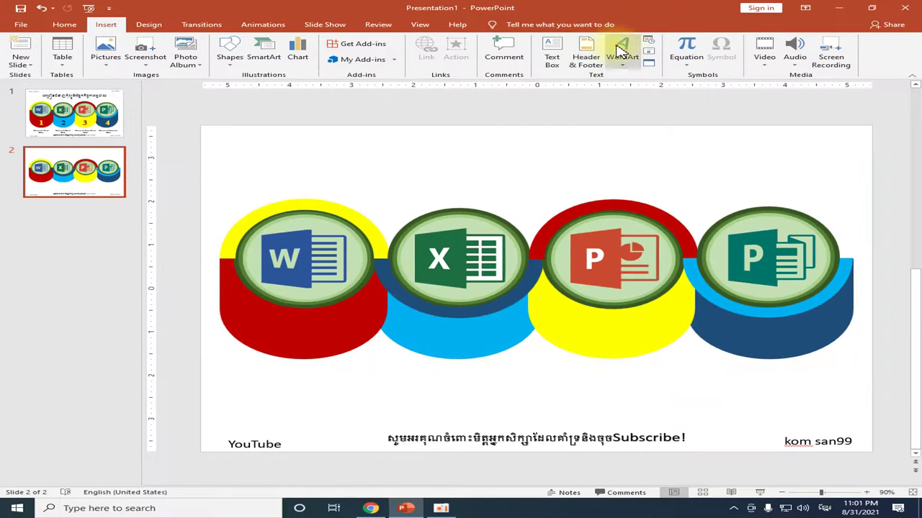
left_click(622, 47)
left_click(622, 94)
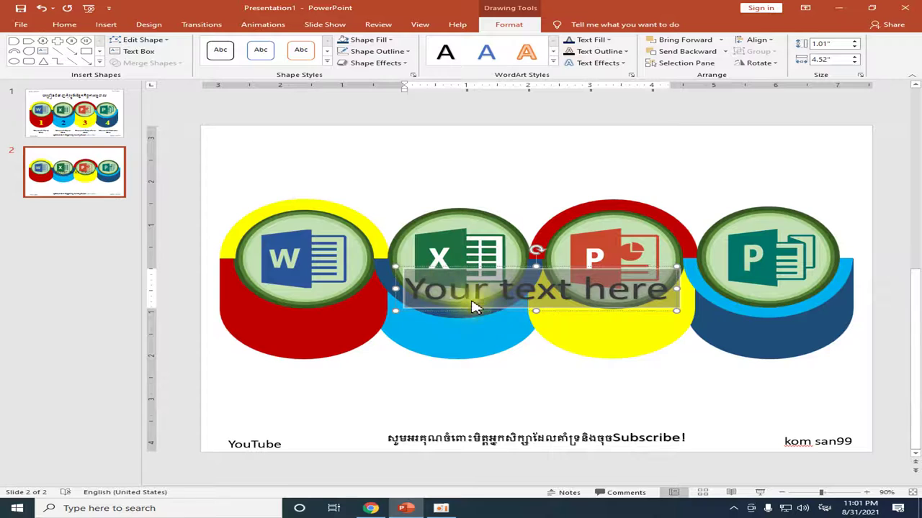
type("១")
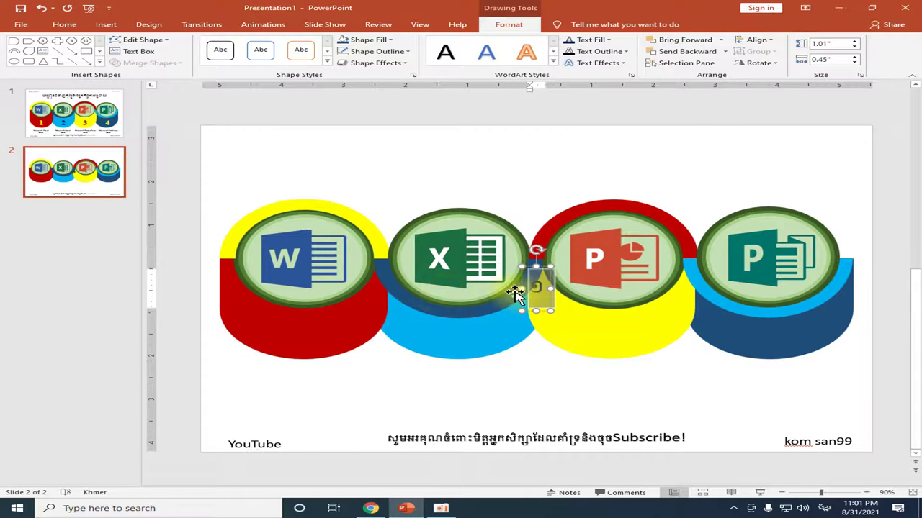
key("BackSpace")
key("alt+shift")
type("1")
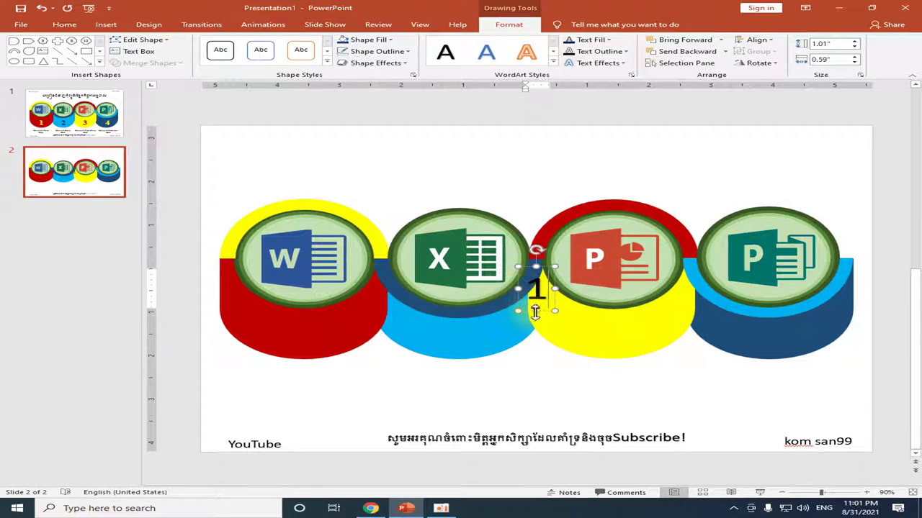
left_click_drag(544, 313, 310, 349)
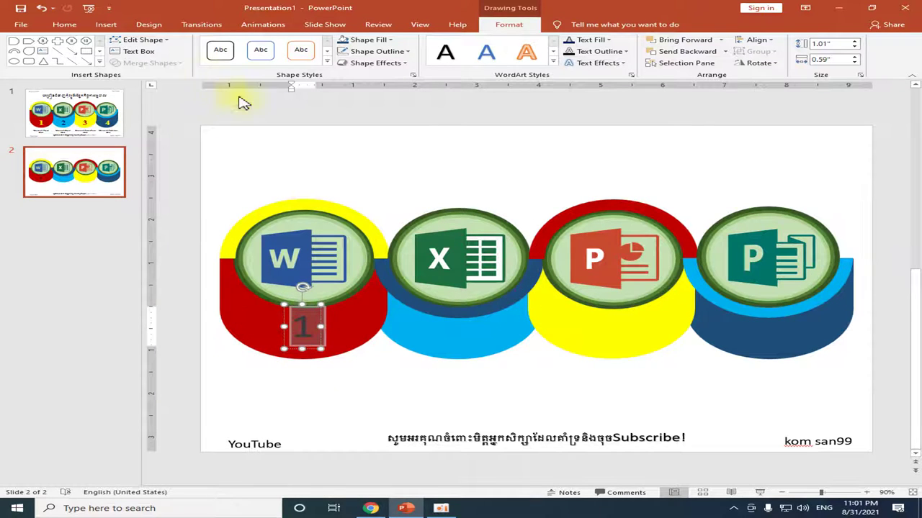
Set the 1 in Times New Roman, colour it white, and nudge it into place.
left_click(65, 25)
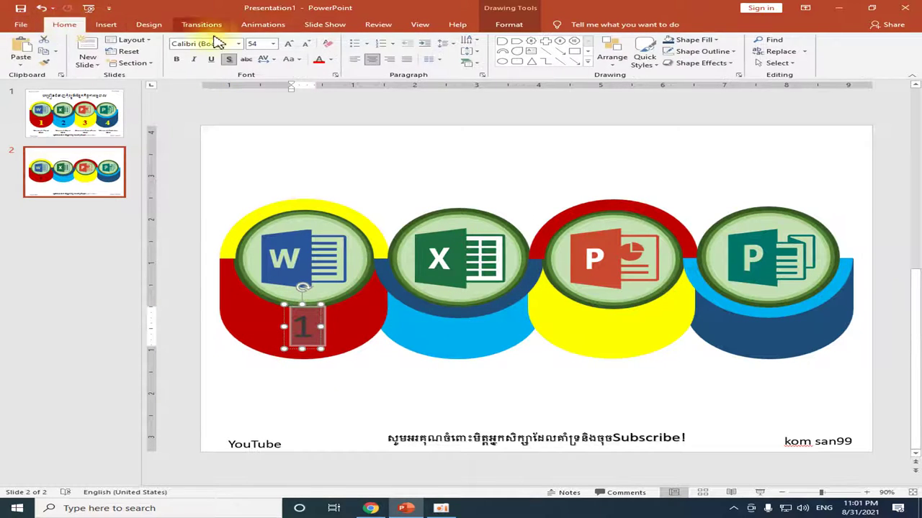
left_click(239, 43)
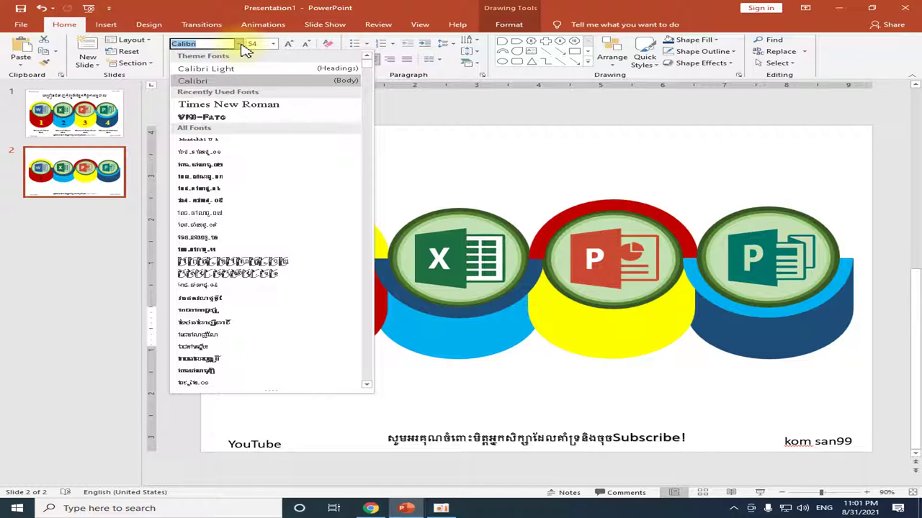
left_click(225, 105)
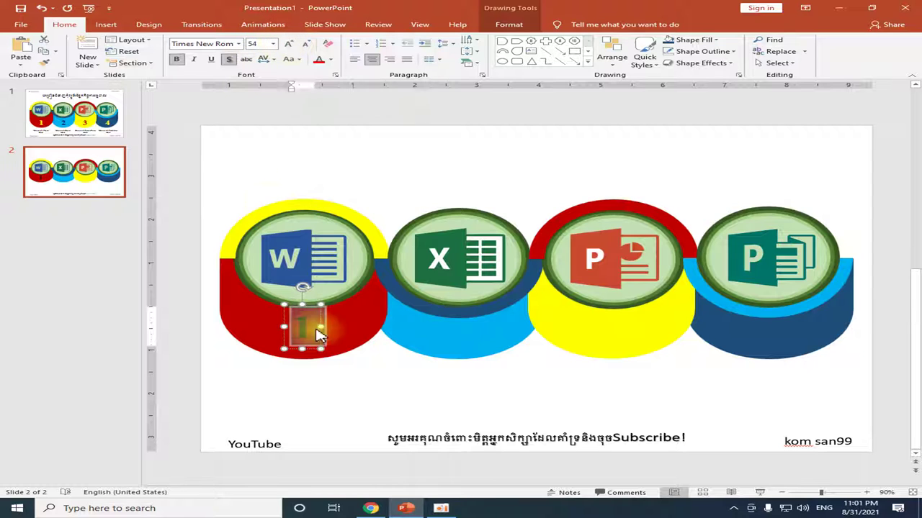
left_click(351, 389)
left_click(303, 330)
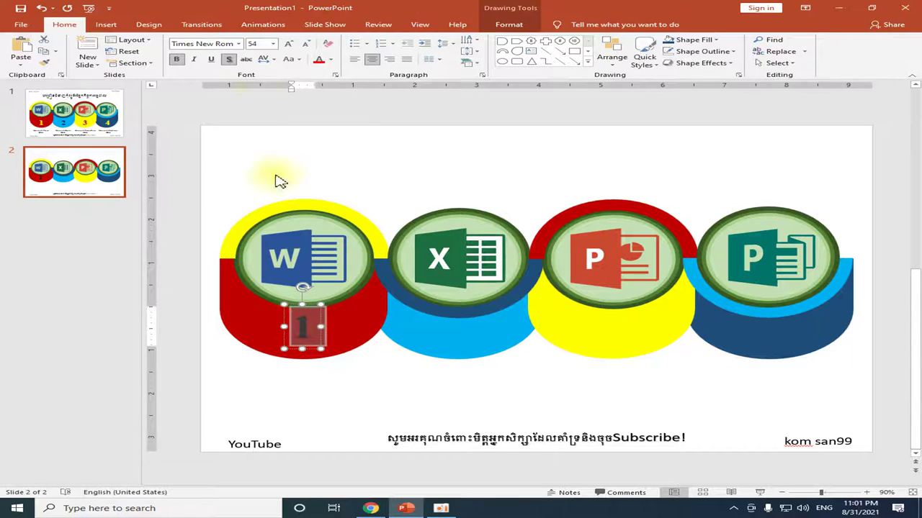
left_click(330, 60)
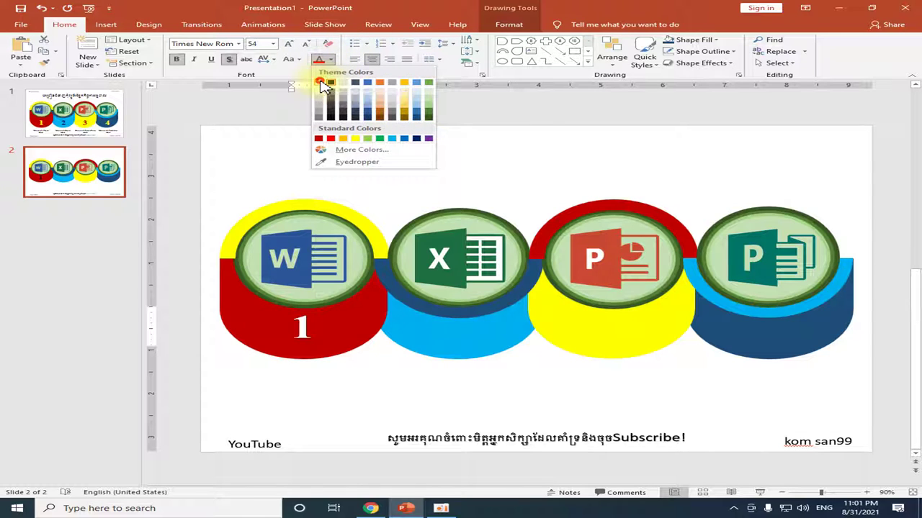
left_click(325, 85)
left_click(298, 411)
left_click(303, 330)
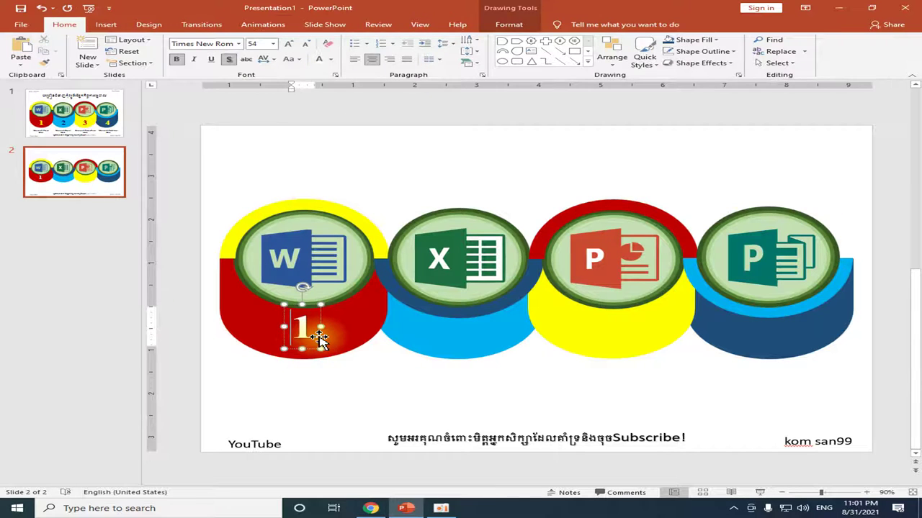
left_click_drag(302, 329, 313, 347)
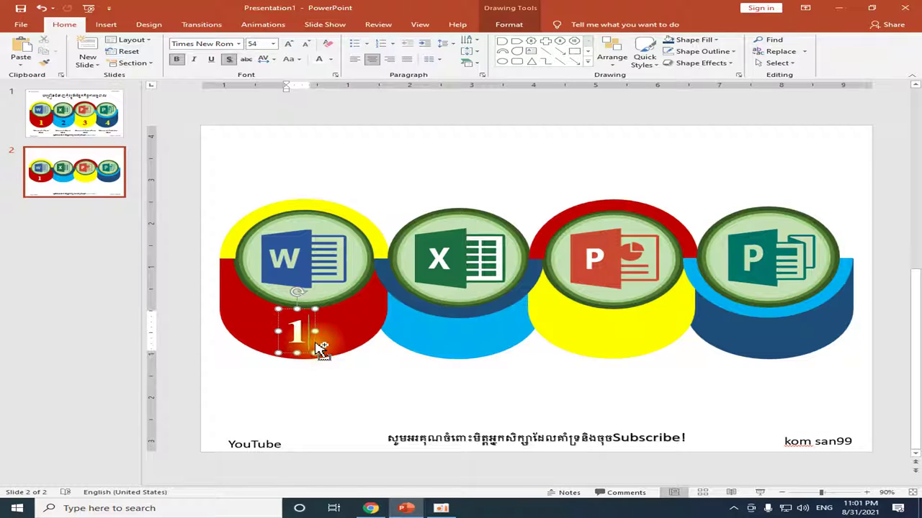
left_click_drag(319, 348, 485, 348)
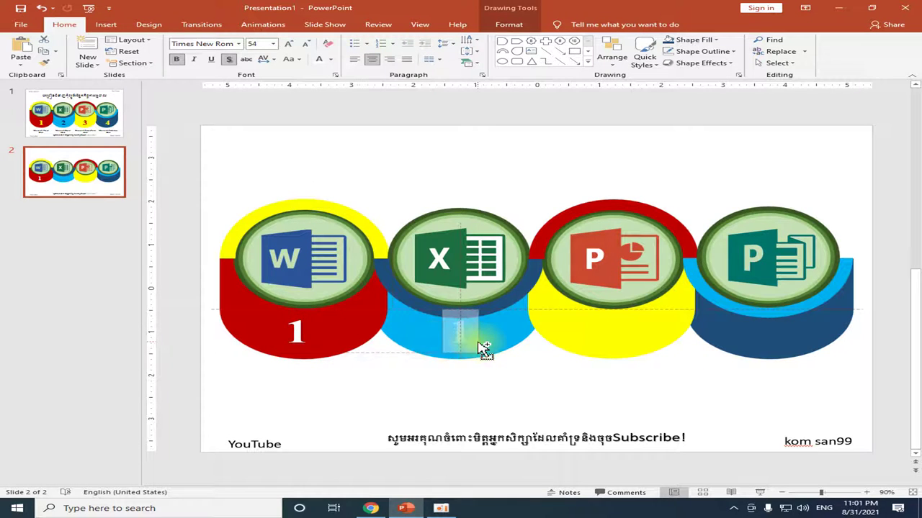
Copy the 1 onto the blue, yellow and dark-blue cylinders.
left_click_drag(481, 348, 637, 352)
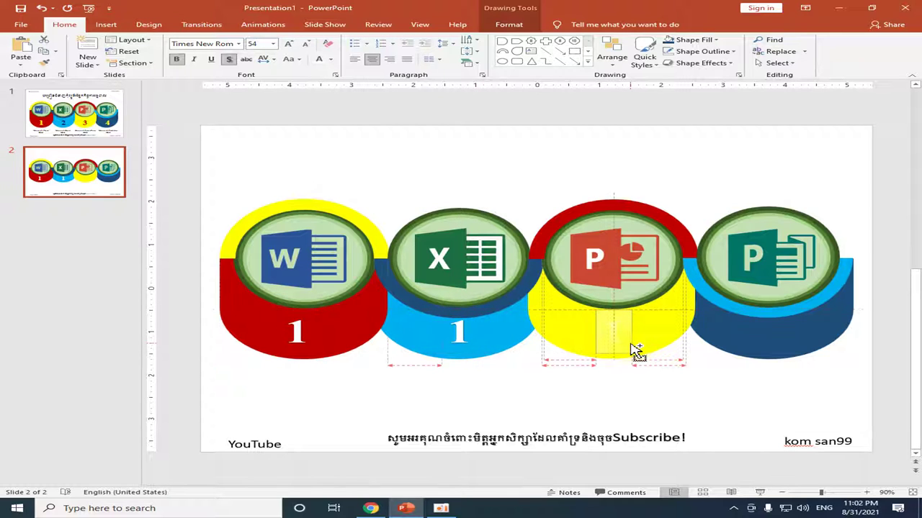
left_click_drag(637, 351, 795, 345)
left_click(713, 403)
left_click(789, 351)
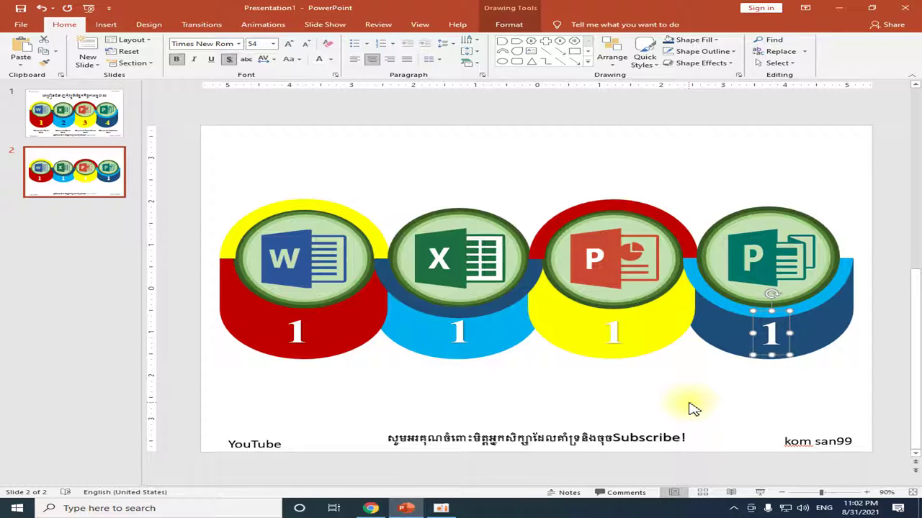
left_click(610, 331)
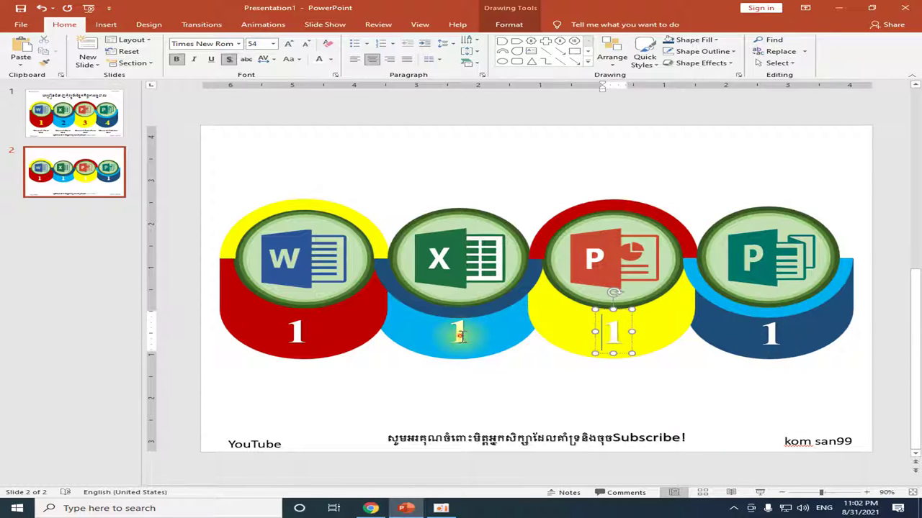
left_click(459, 334)
left_click(477, 348)
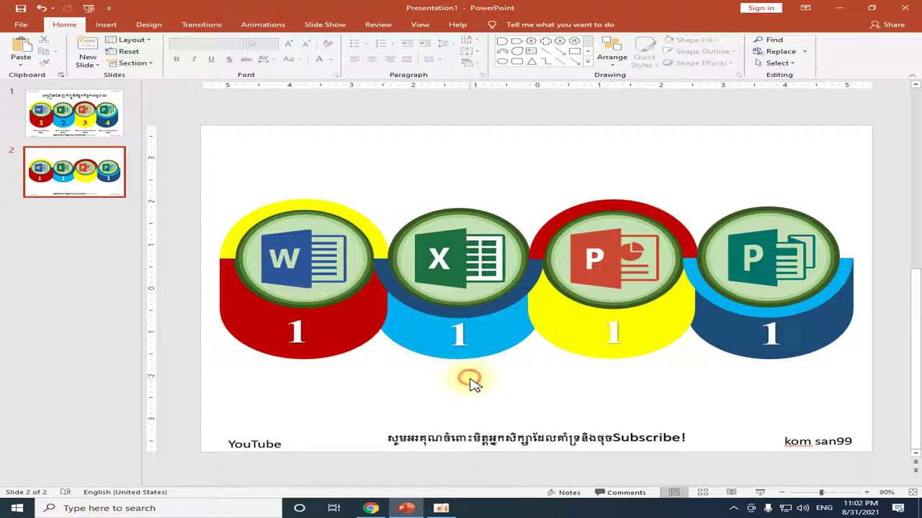
Retype the three copies as 2, 3 and 4.
left_click(450, 332)
double_click(452, 332)
type("2")
left_click(609, 331)
double_click(609, 331)
type("3")
double_click(782, 333)
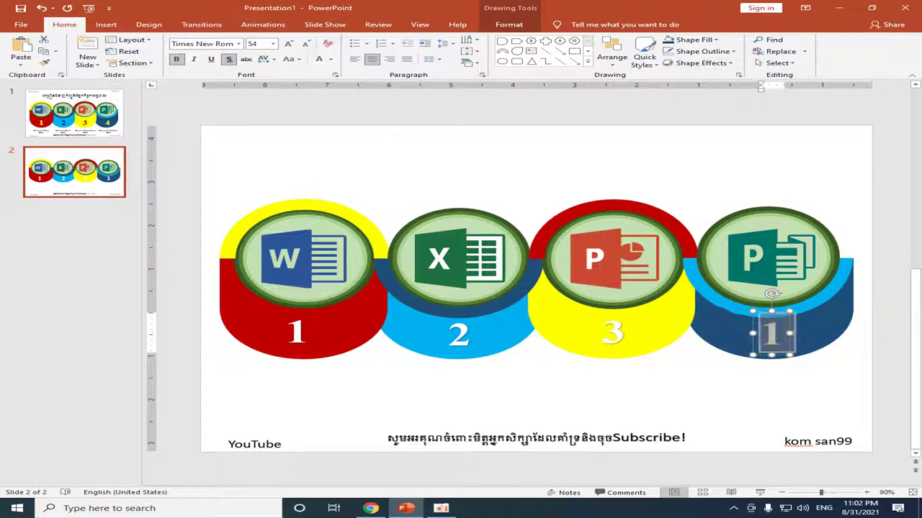
type("3")
key("BackSpace")
type("4")
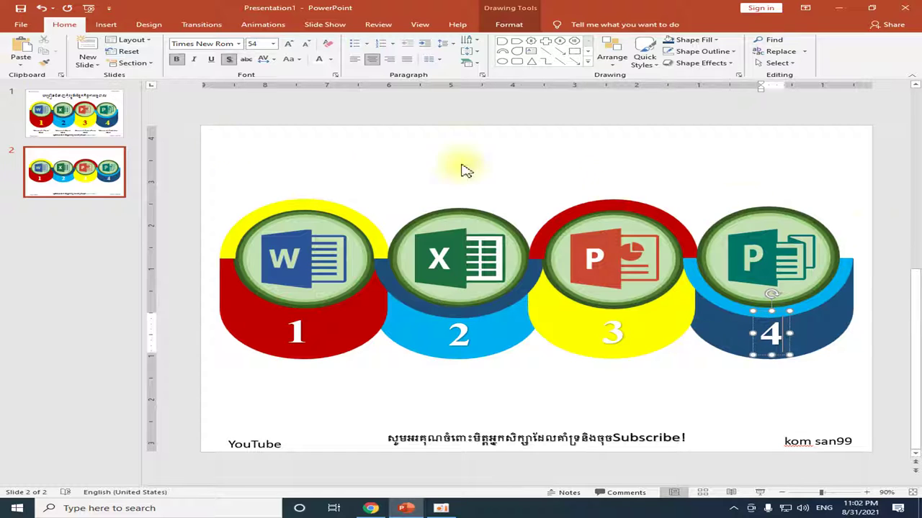
left_click(549, 374)
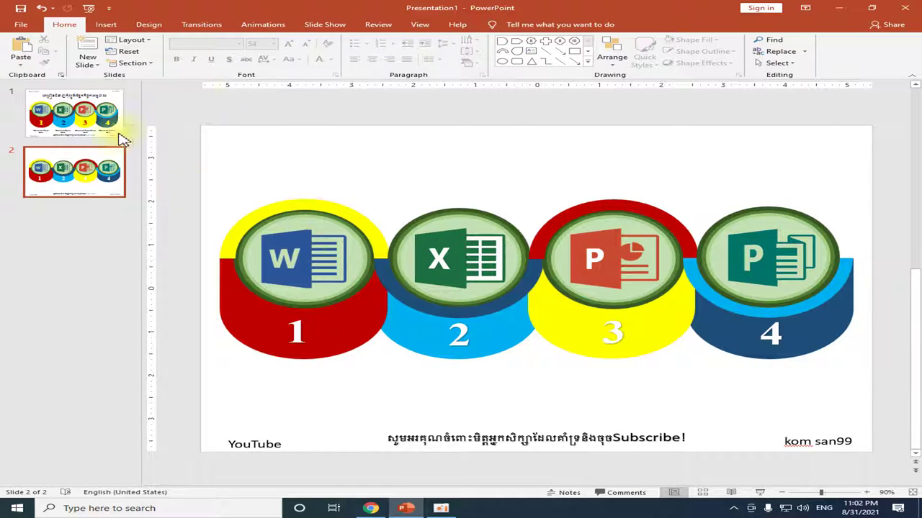
Draw a horizontal guide line across the cylinders and nudge it up slightly.
left_click(106, 25)
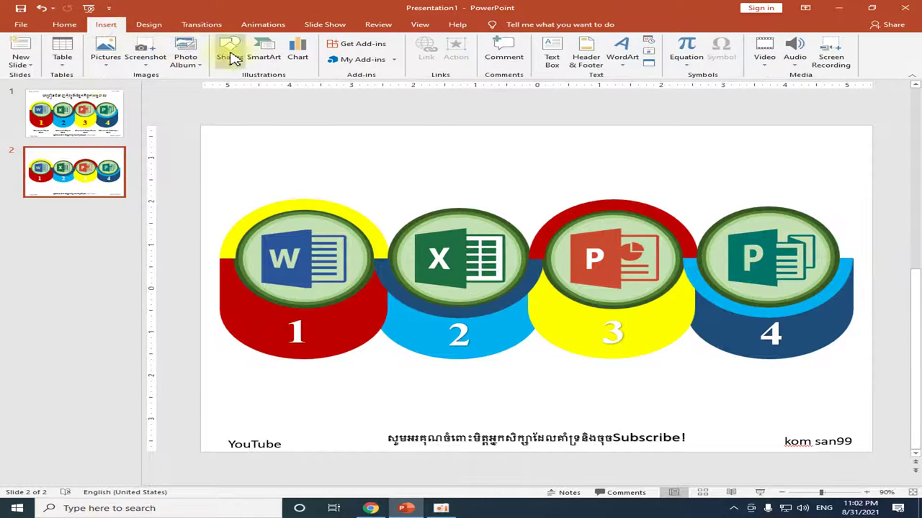
left_click(231, 57)
left_click(353, 92)
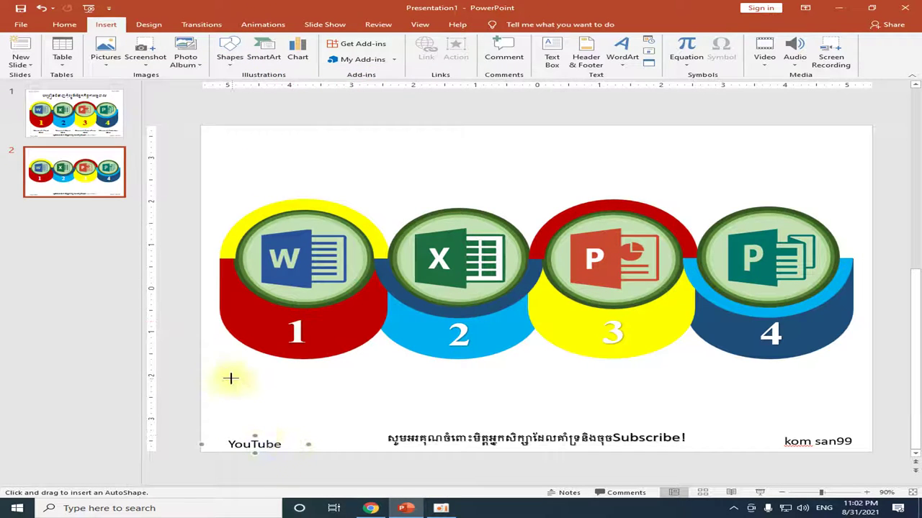
left_click_drag(200, 367, 878, 368)
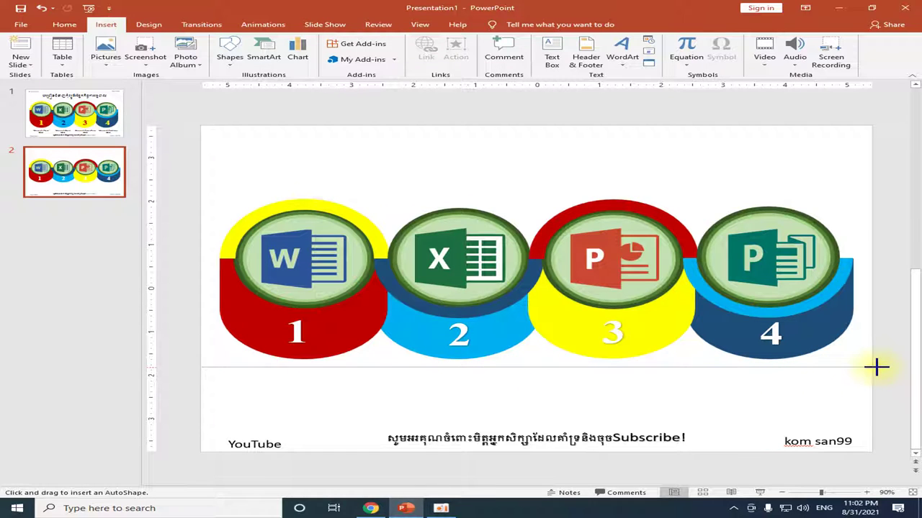
left_click_drag(876, 367, 872, 367)
key("Up")
key("Up")
key("Up")
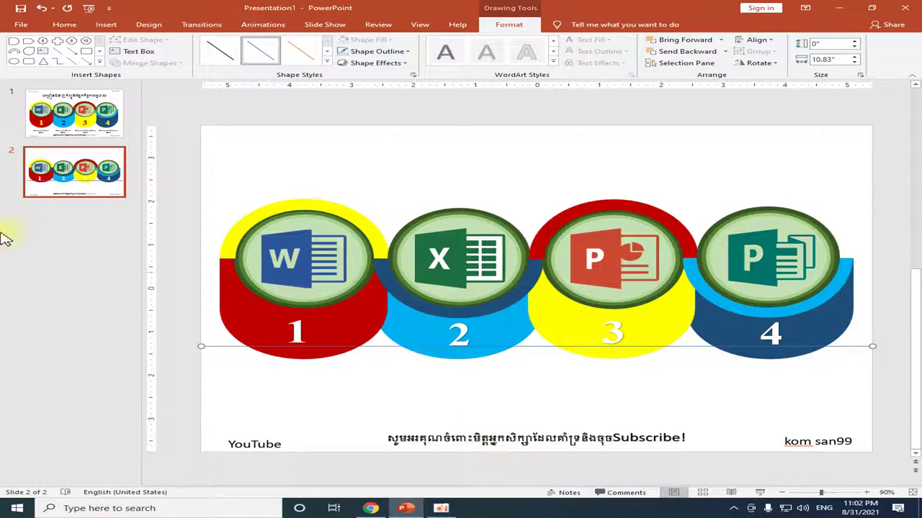
Check the 1, 3 and 4 number boxes against the guide line.
left_click(311, 338)
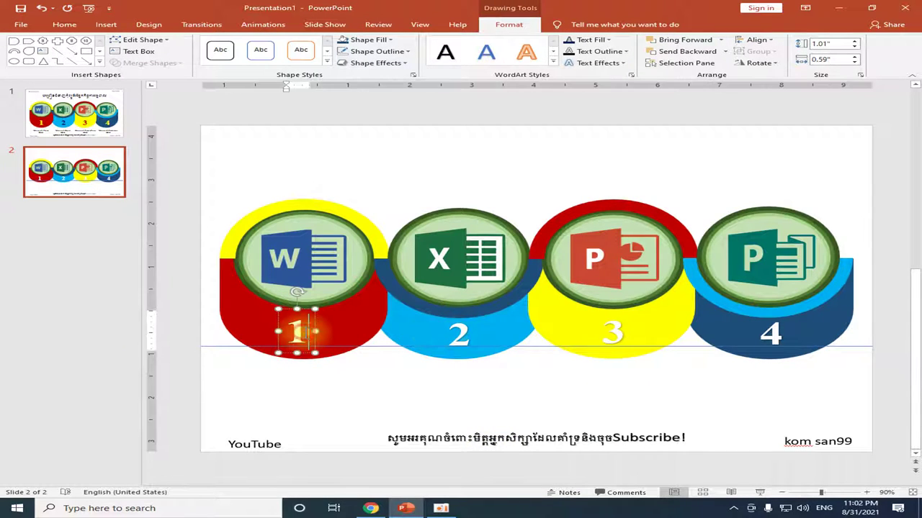
left_click(317, 344)
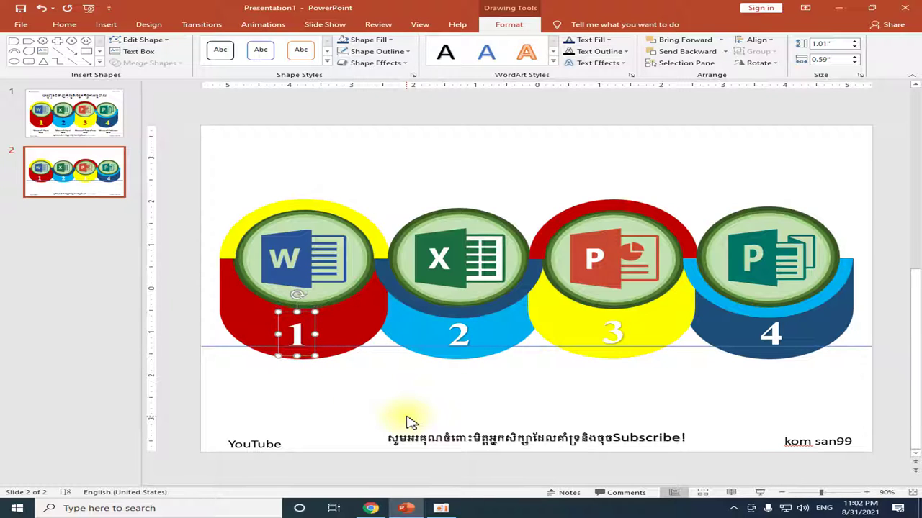
left_click(622, 333)
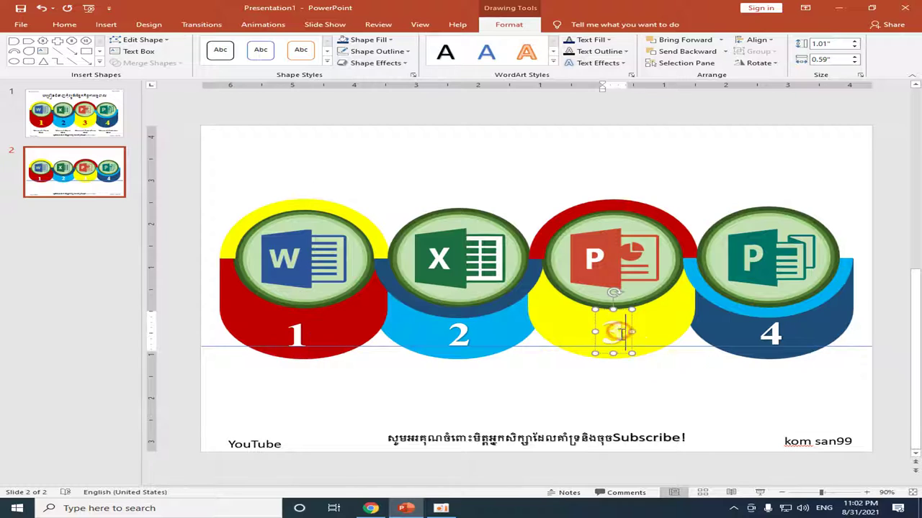
left_click(631, 339)
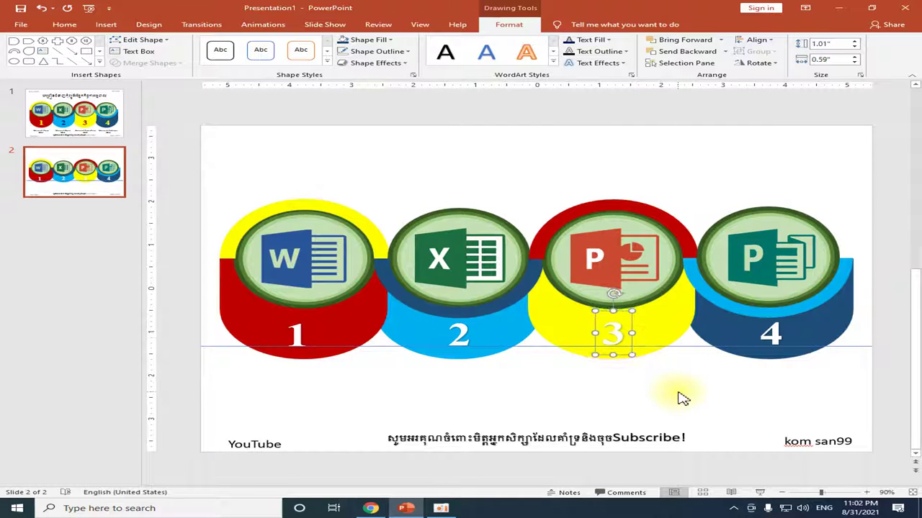
left_click(785, 340)
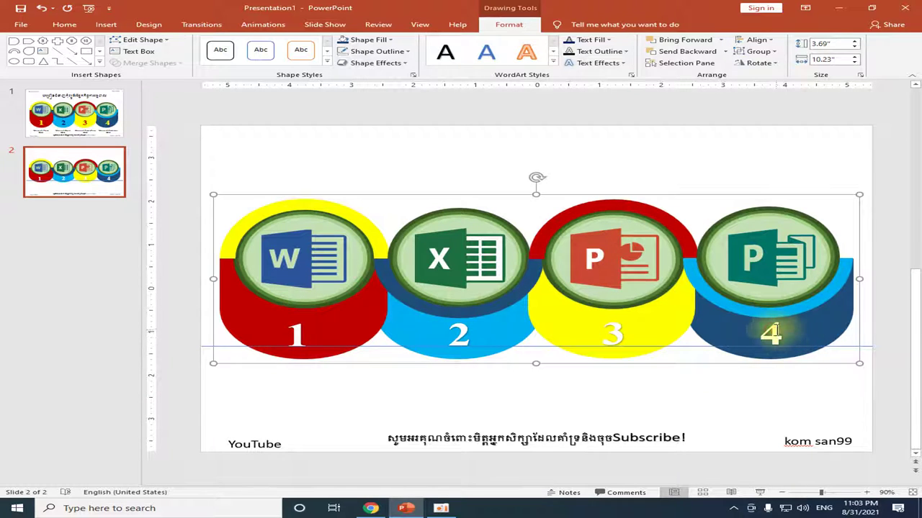
left_click(792, 332)
left_click(792, 331)
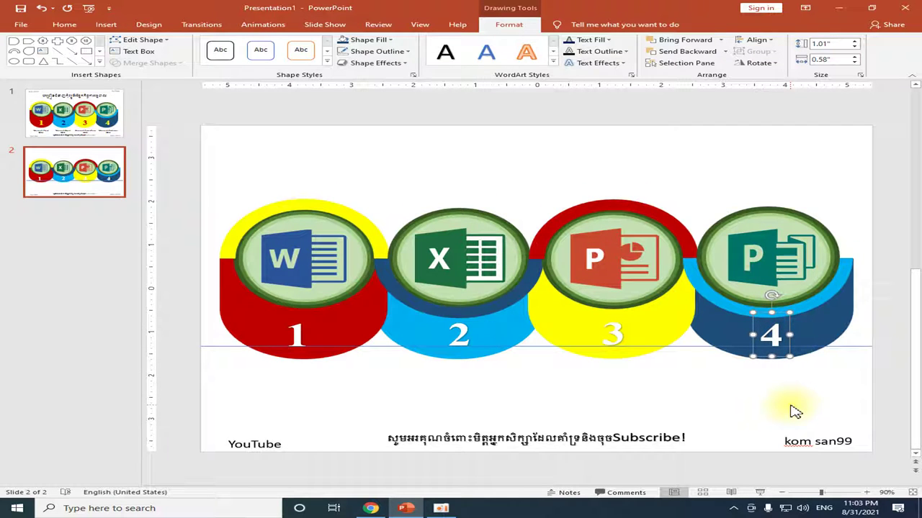
Delete the horizontal guide line.
left_click(619, 395)
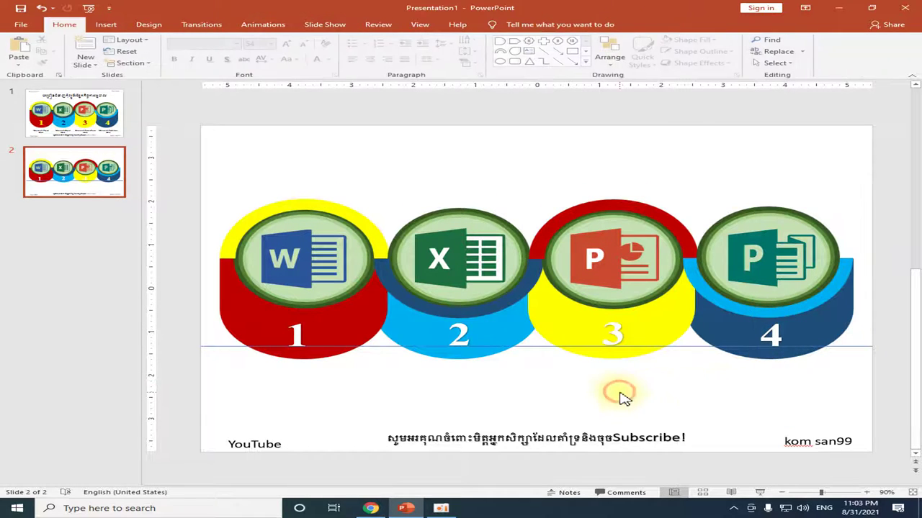
left_click(665, 347)
key("Delete")
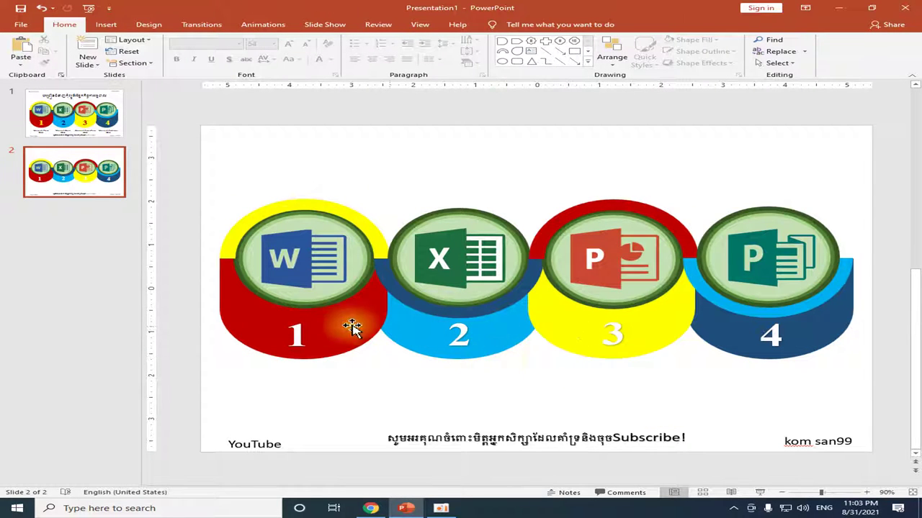
Try a black fill on the 2 box, then remove it.
left_click(459, 335)
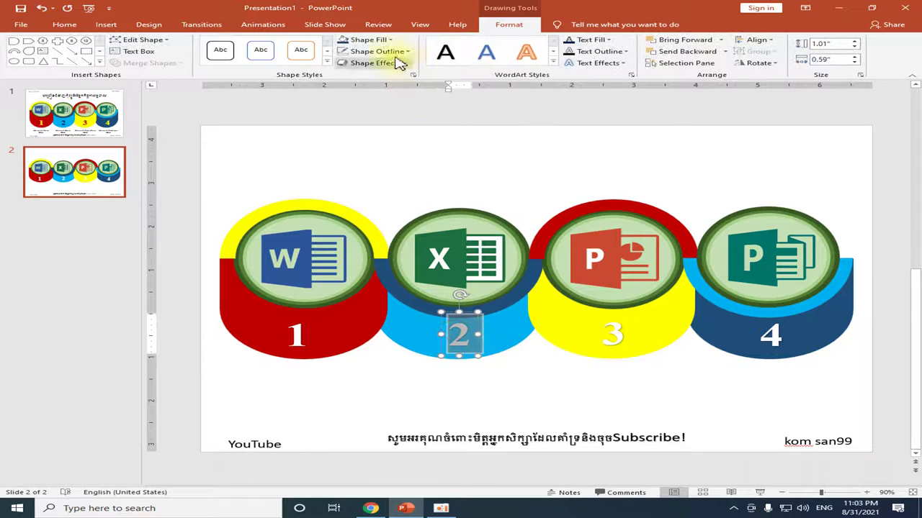
left_click(395, 40)
left_click(352, 63)
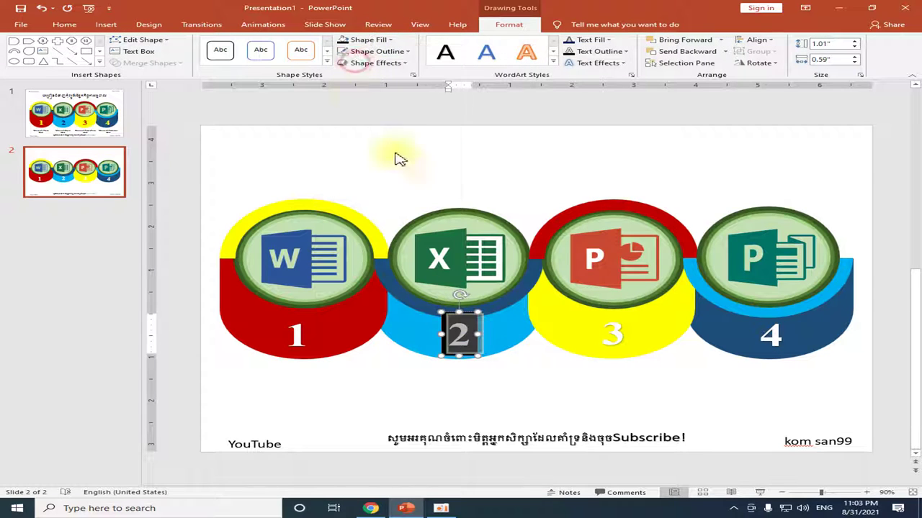
left_click(497, 365)
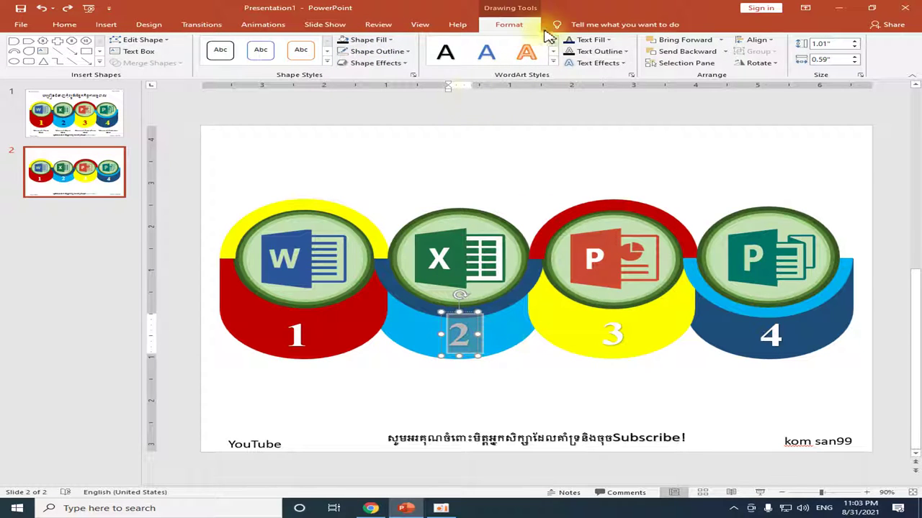
Colour the 2 yellow, the 3 dark blue and the 4 dark red.
left_click(611, 40)
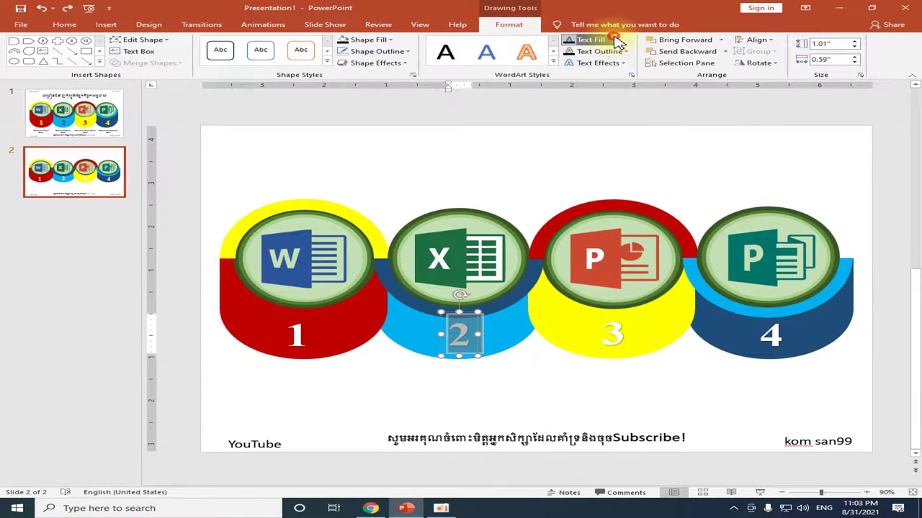
left_click(592, 39)
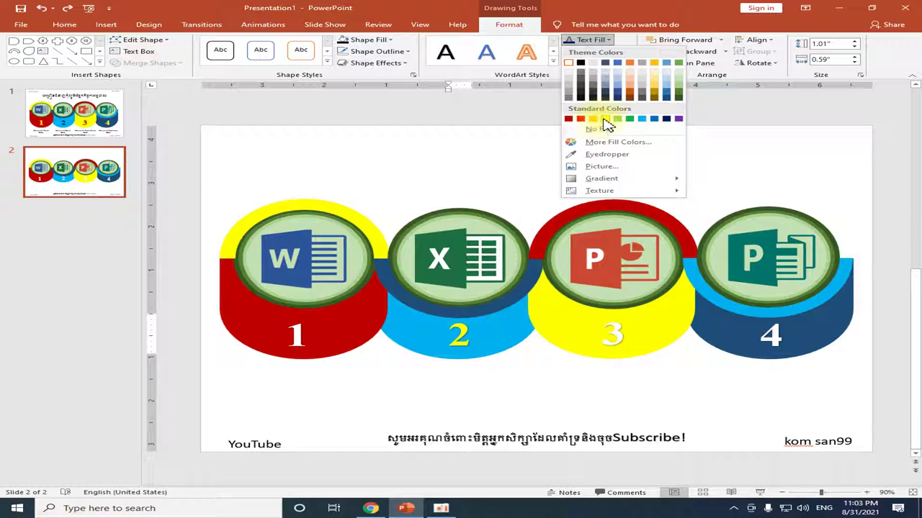
left_click(604, 120)
double_click(612, 333)
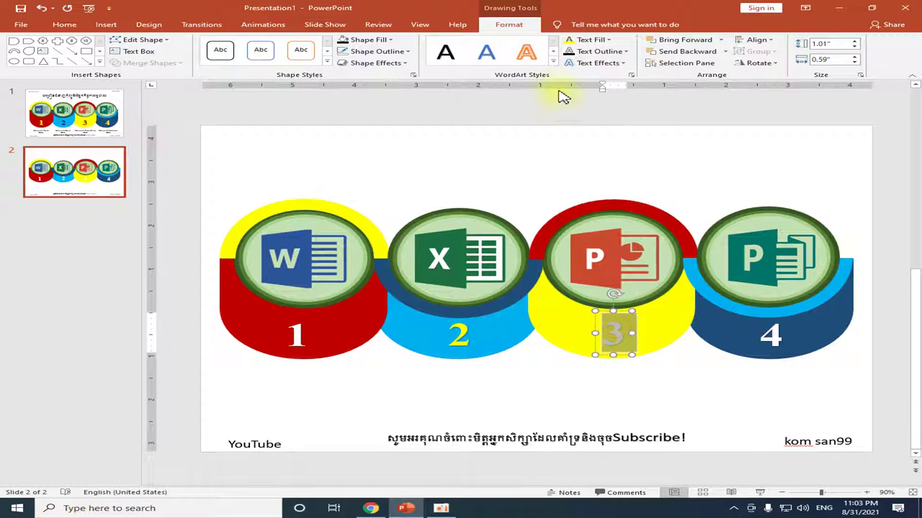
left_click(592, 40)
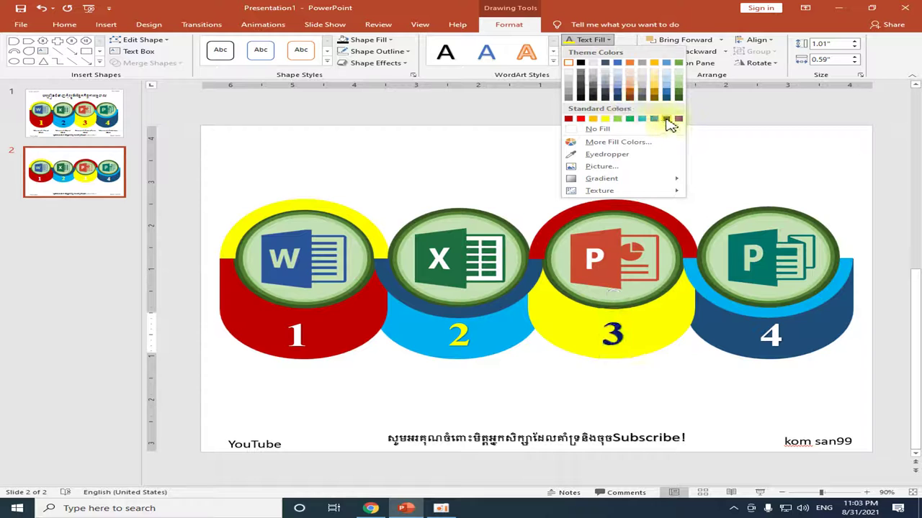
left_click(667, 120)
double_click(771, 332)
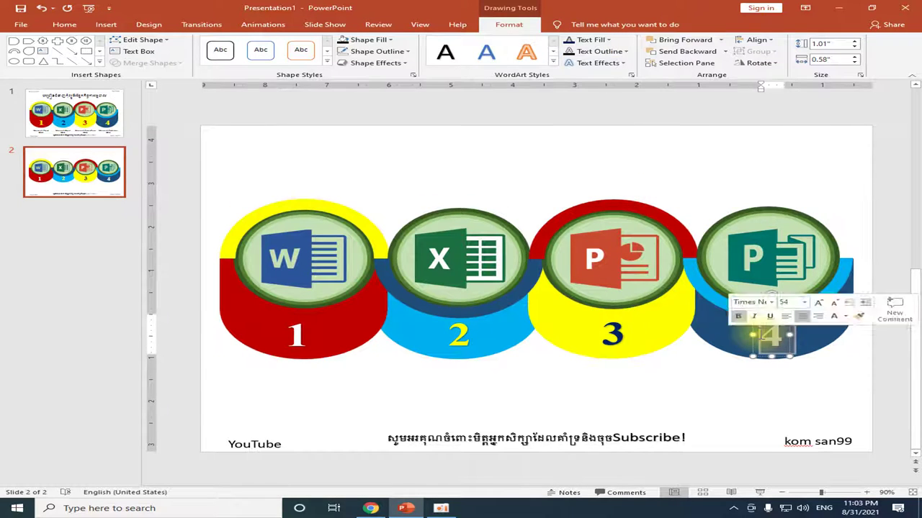
left_click(608, 40)
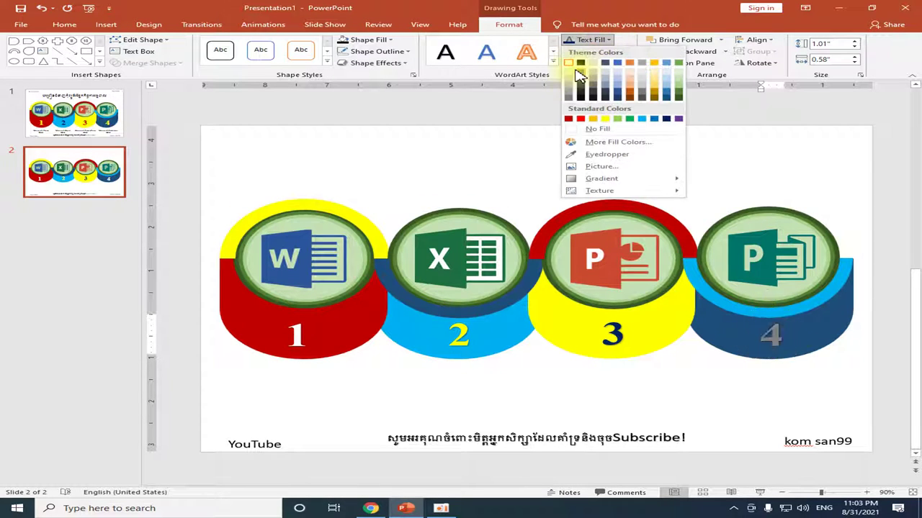
left_click(570, 119)
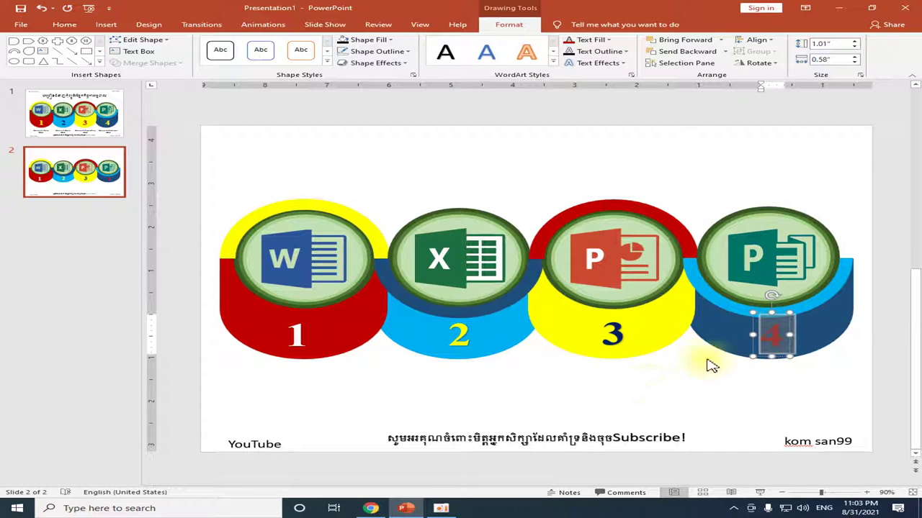
Recolour the 4 yellow, the 2 dark blue and the 3 dark red.
double_click(771, 336)
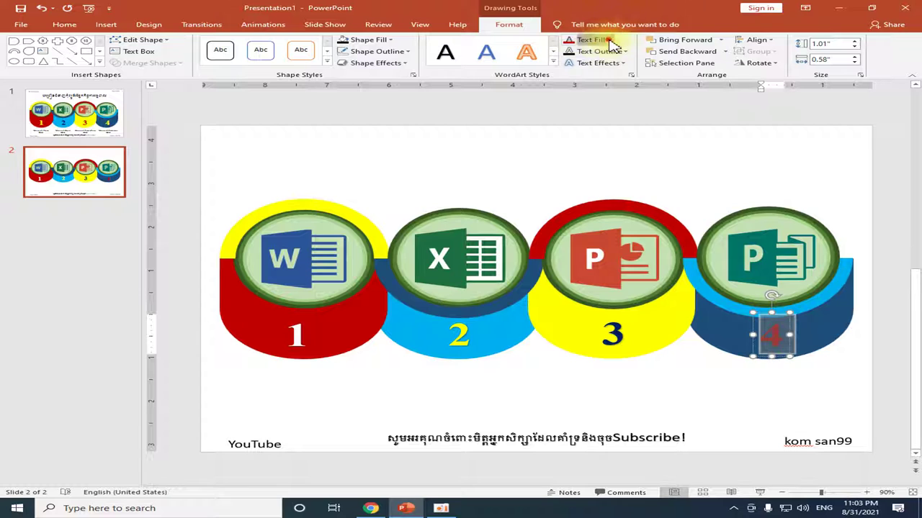
left_click(608, 40)
left_click(604, 121)
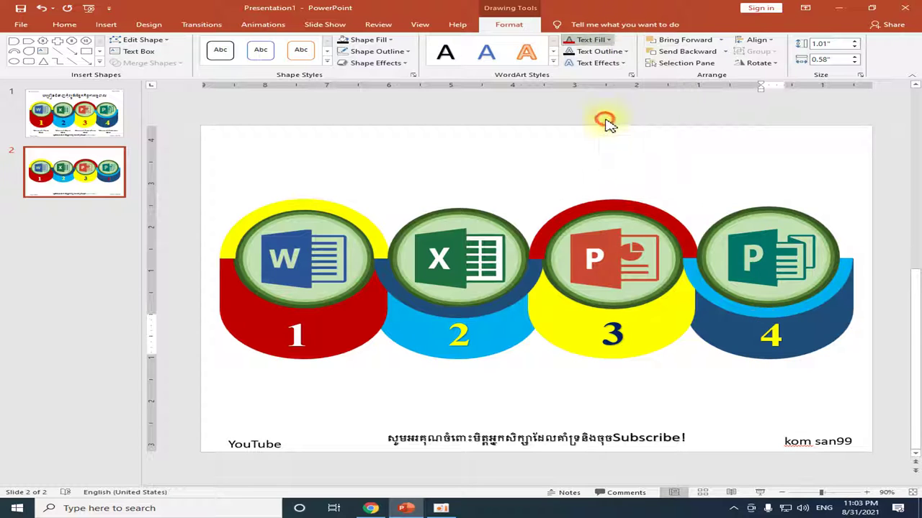
left_click(587, 369)
double_click(465, 337)
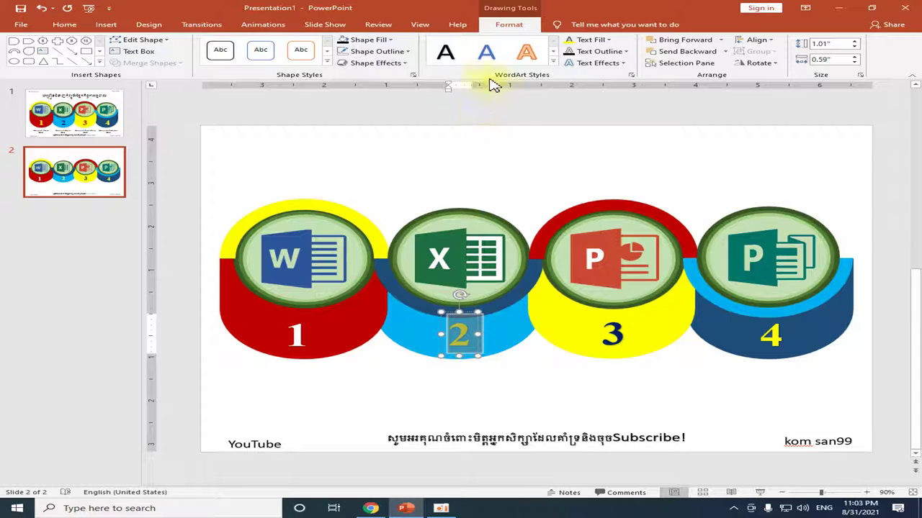
left_click(608, 40)
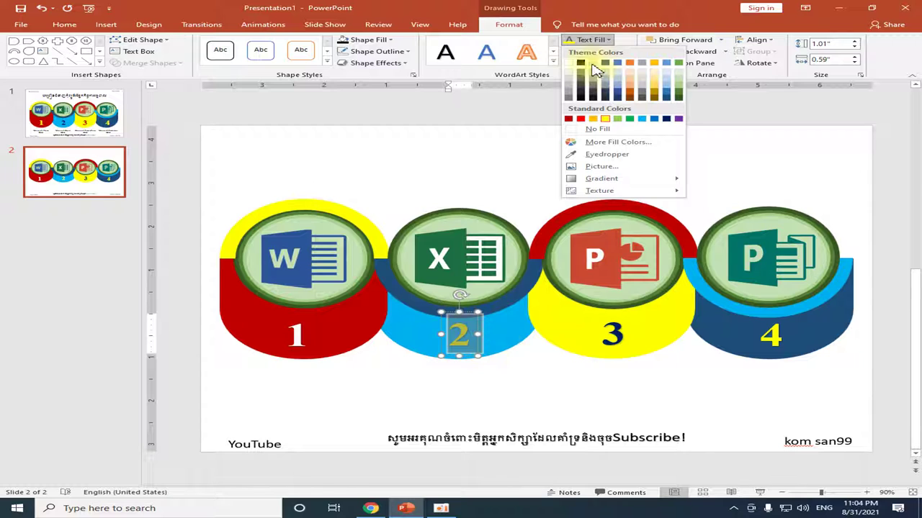
left_click(666, 119)
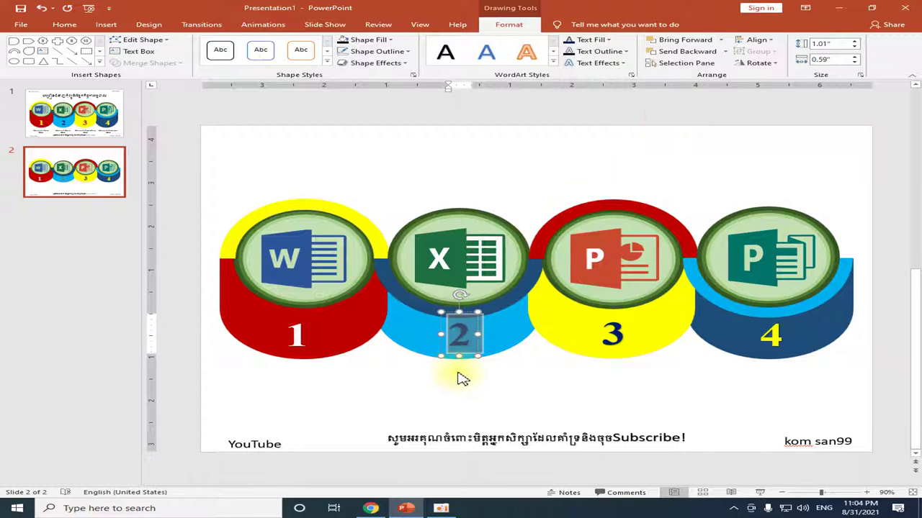
left_click(483, 376)
left_click(614, 333)
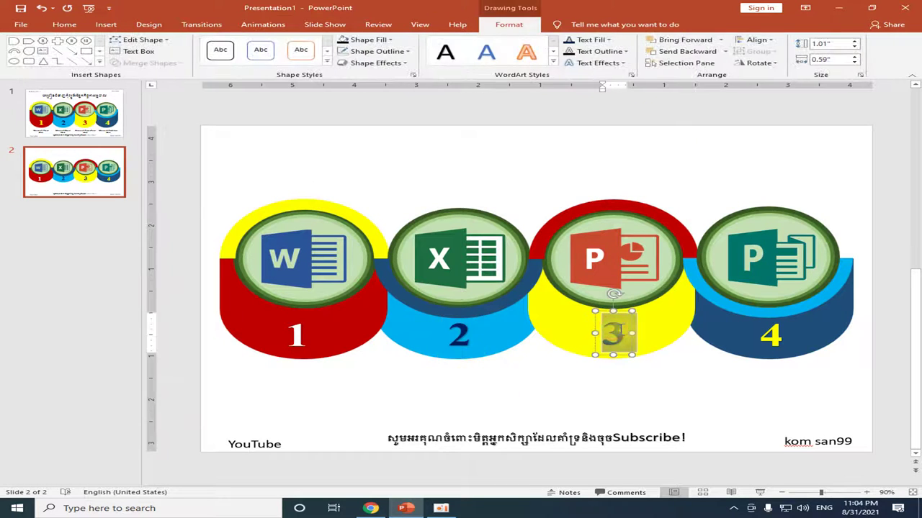
left_click(604, 41)
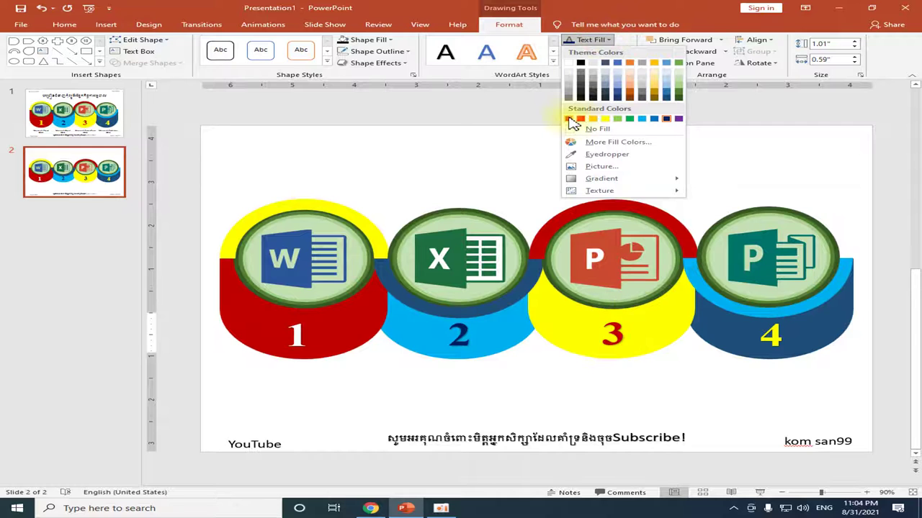
left_click(570, 118)
left_click(533, 369)
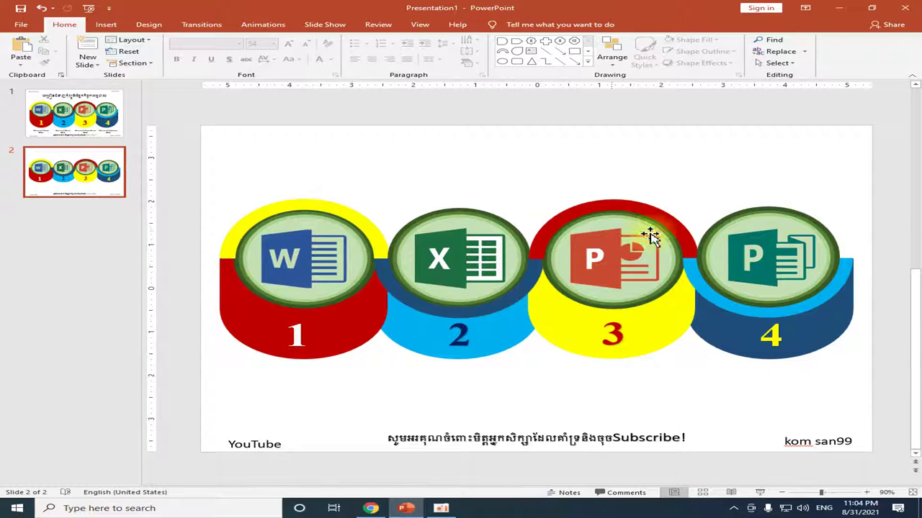
mouse_move(897, 157)
left_mouse_down()
mouse_move(853, 302)
mouse_move(143, 420)
mouse_move(137, 409)
left_mouse_up()
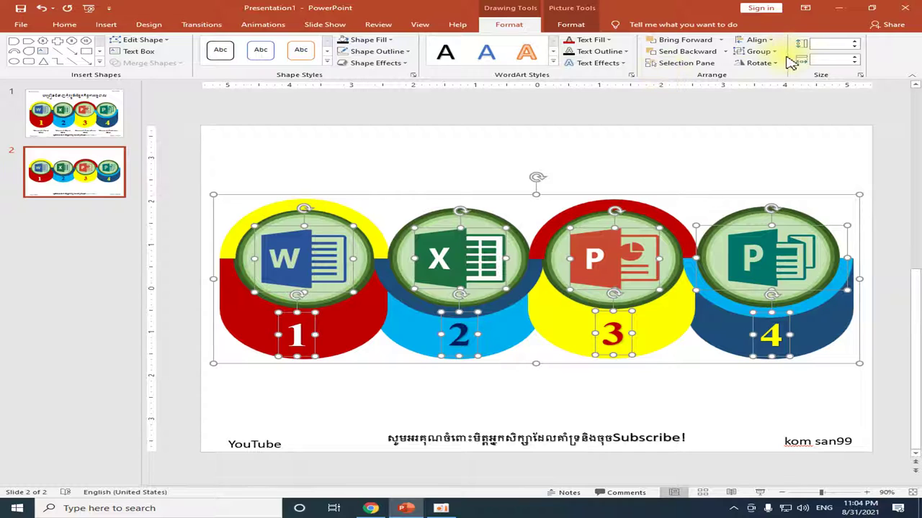
Group all the infographic shapes and centre the group horizontally on the slide.
left_click(779, 53)
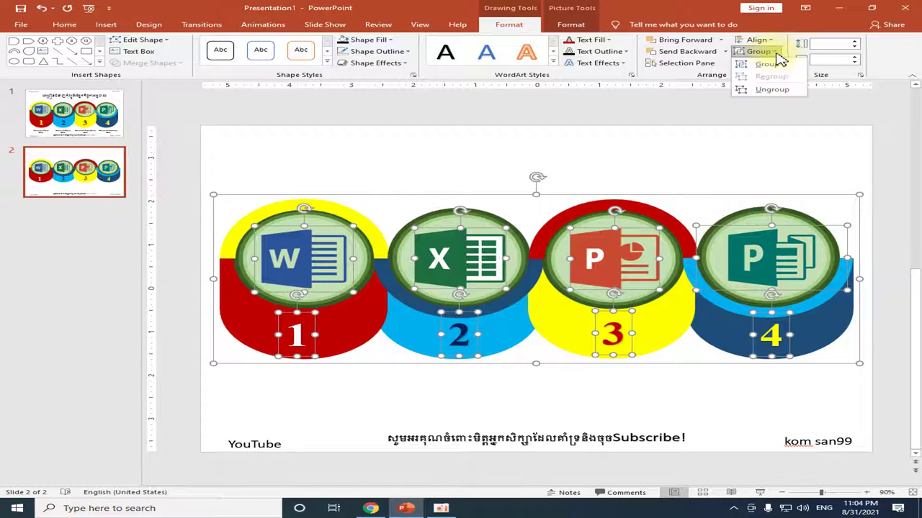
left_click(766, 64)
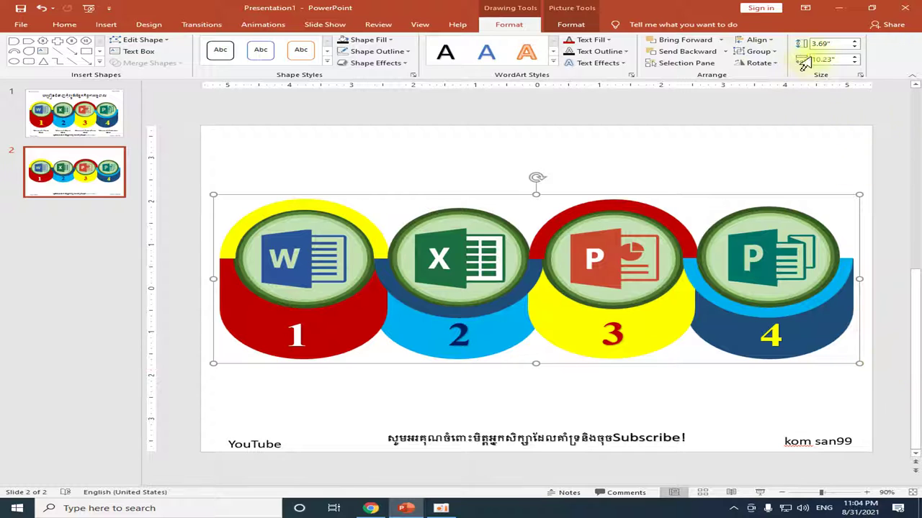
left_click(756, 39)
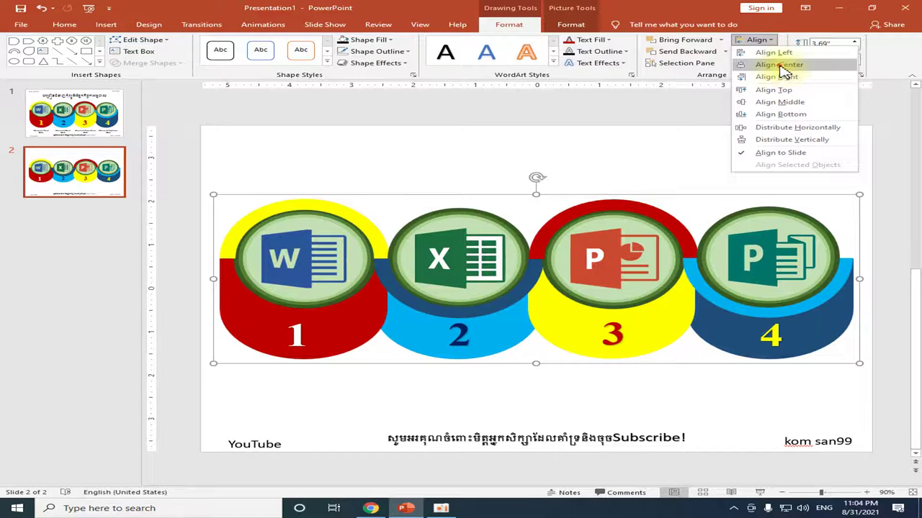
left_click(781, 66)
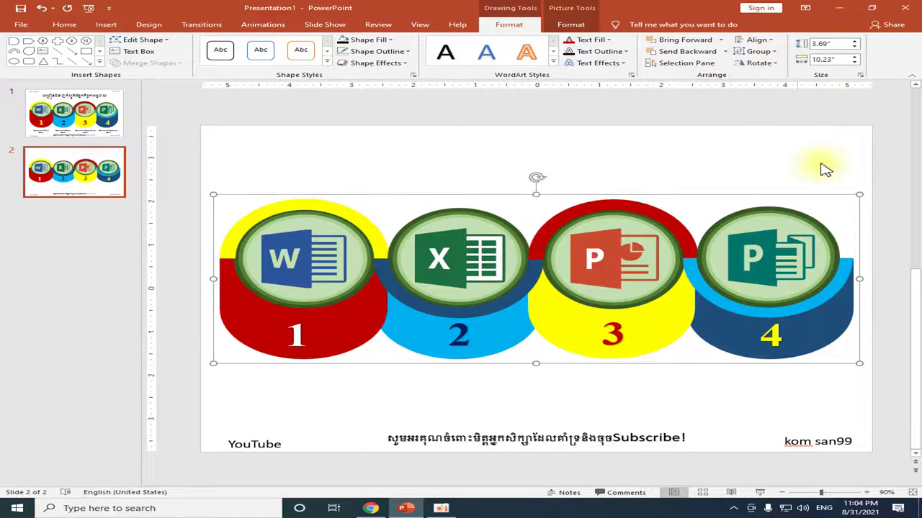
left_click(887, 239)
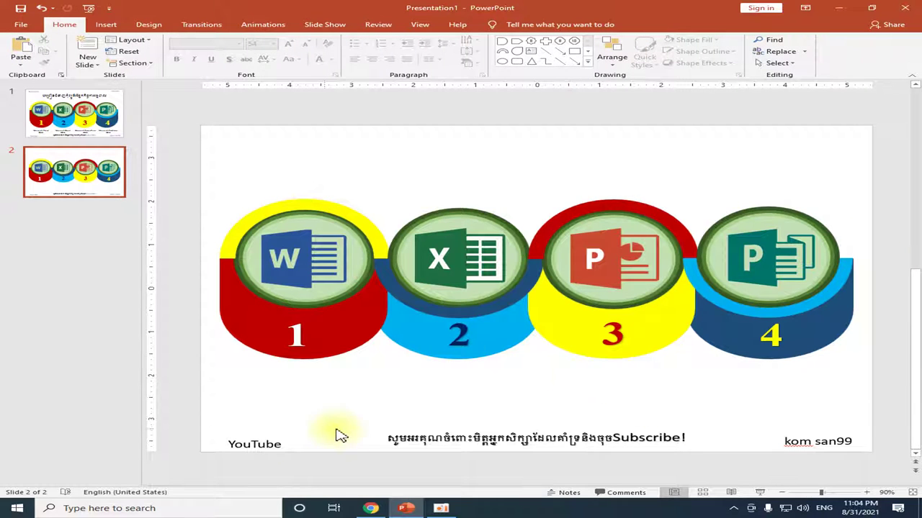
Ungroup the Microsoft Word 2016 label on slide 1, then return to slide 2.
left_click(72, 113)
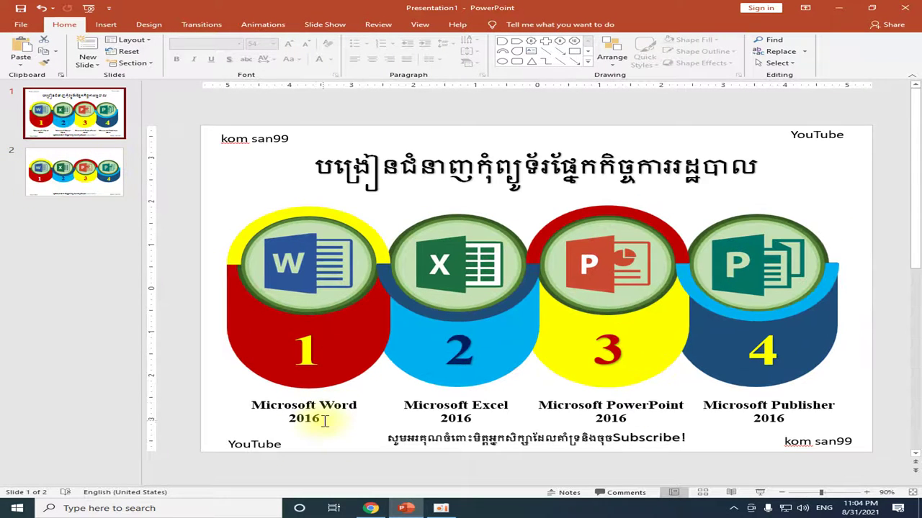
left_click(324, 419)
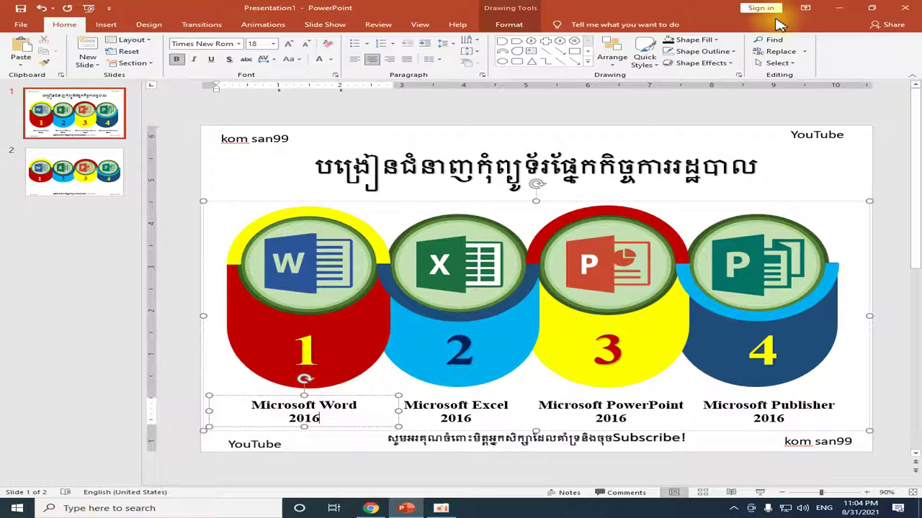
left_click(509, 29)
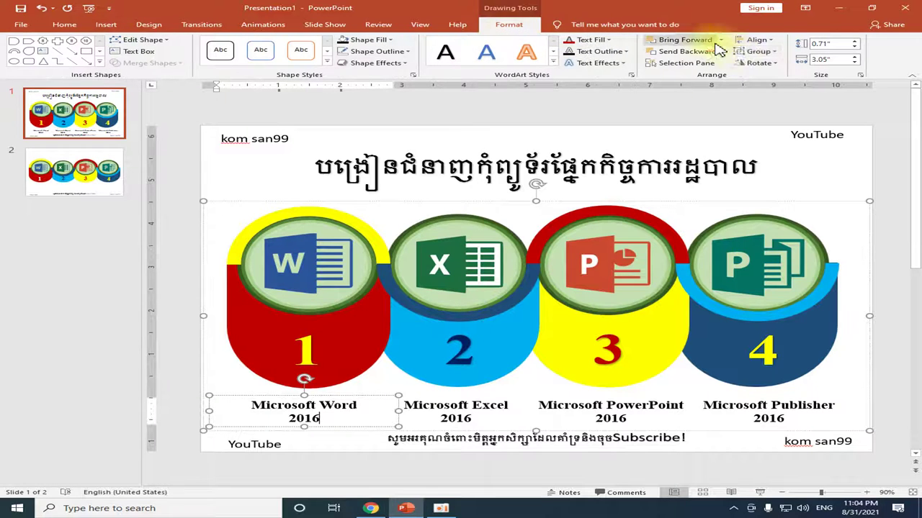
left_click(770, 40)
left_click(770, 40)
left_click(760, 52)
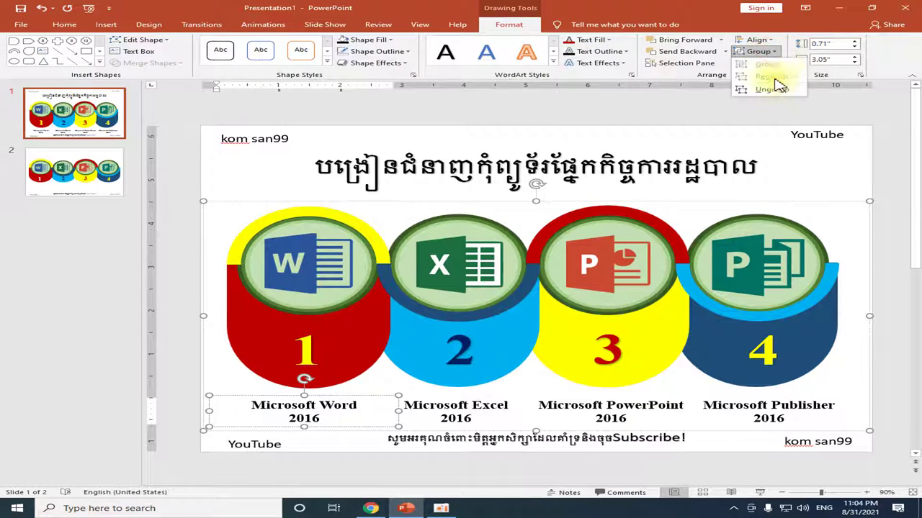
left_click(772, 90)
left_click(900, 231)
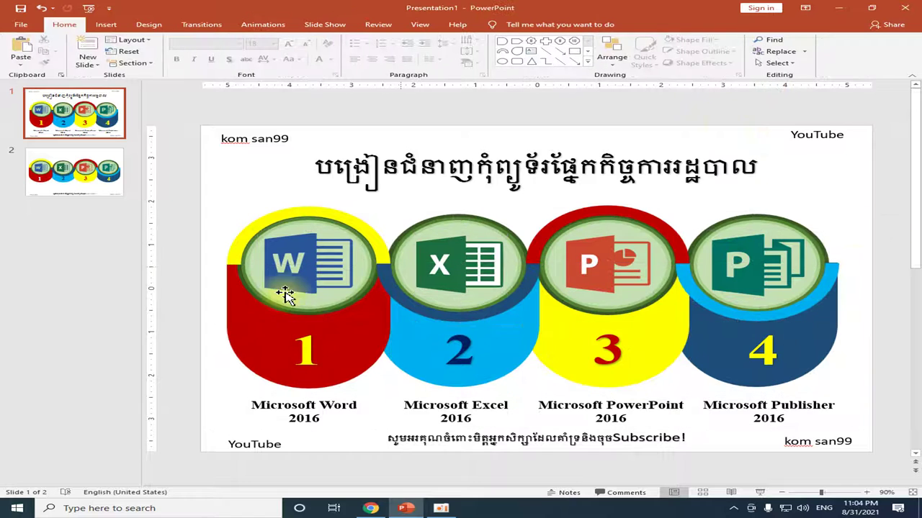
left_click(45, 128)
left_click(74, 177)
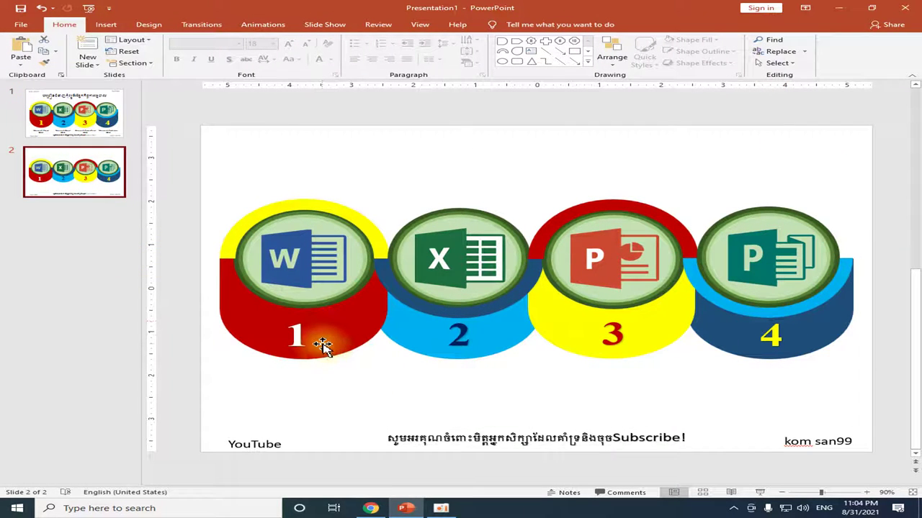
Draw a text box just beneath the red number 1 on slide 2.
left_click(104, 26)
left_click(226, 63)
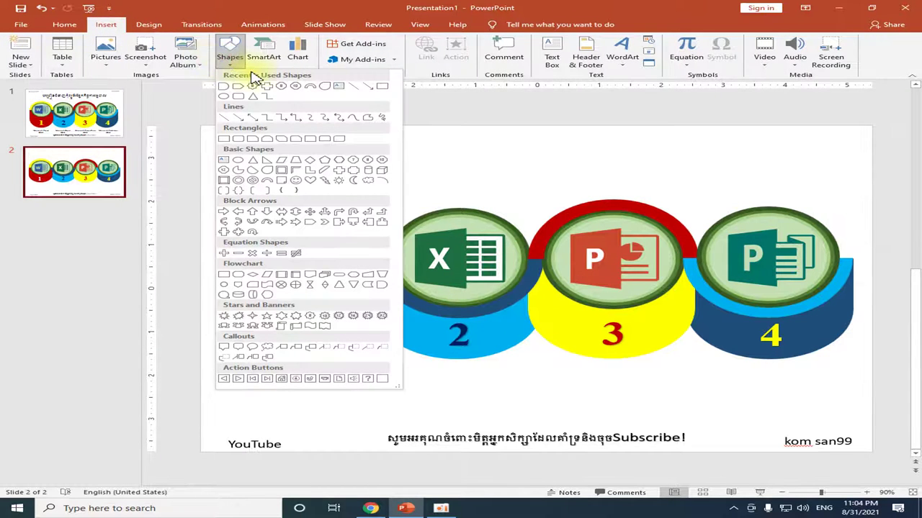
left_click(338, 87)
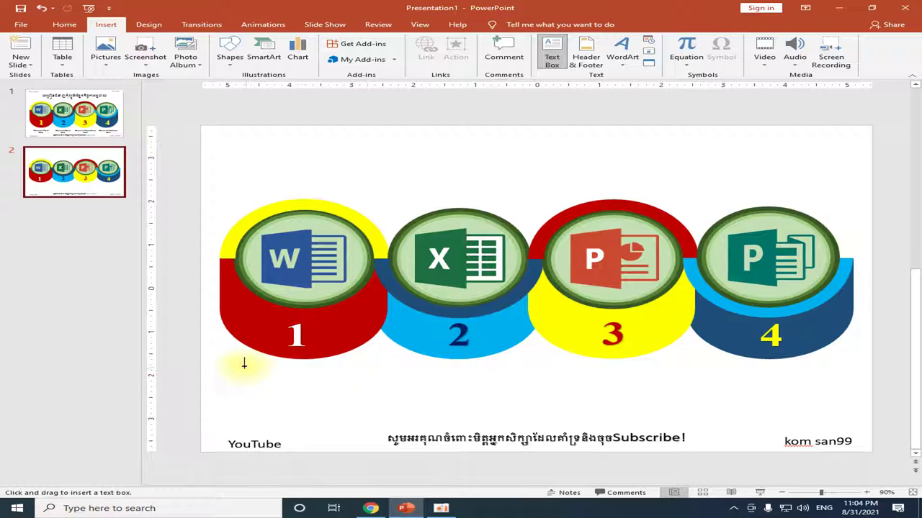
left_click_drag(210, 360, 391, 394)
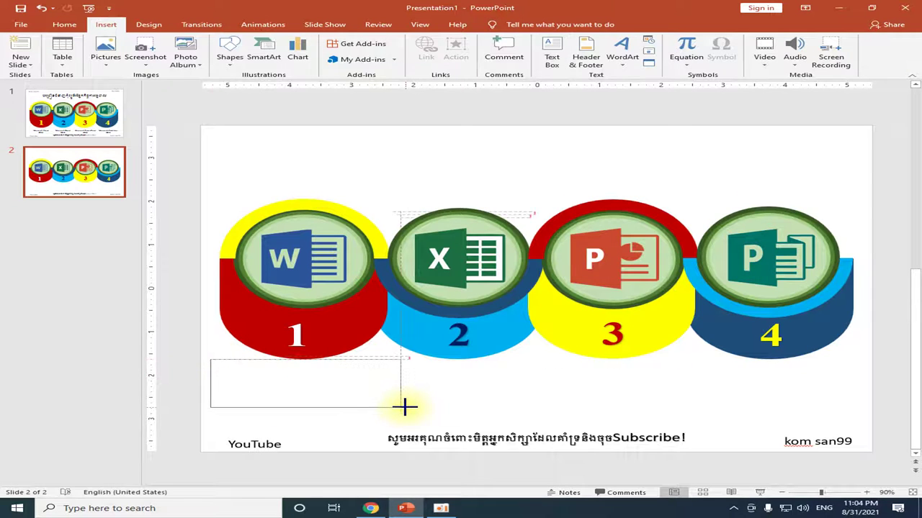
left_click_drag(392, 393, 391, 387)
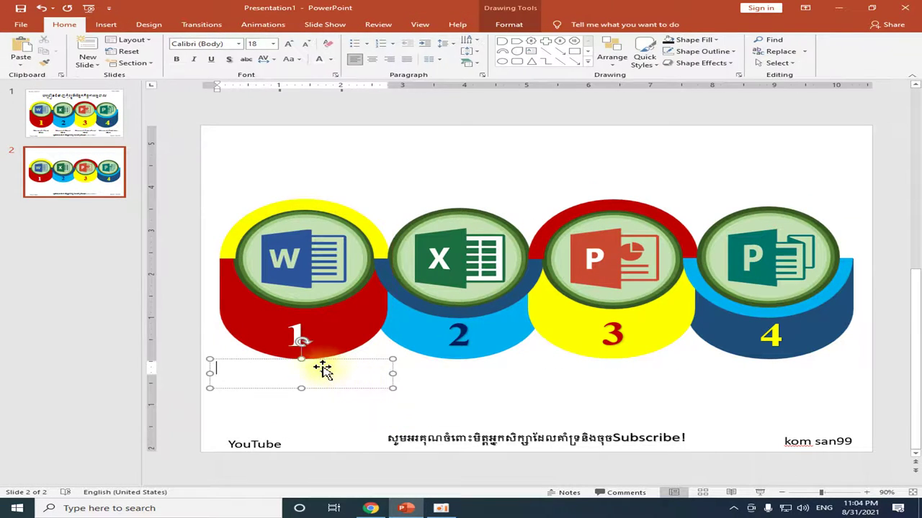
left_click_drag(300, 355, 300, 359)
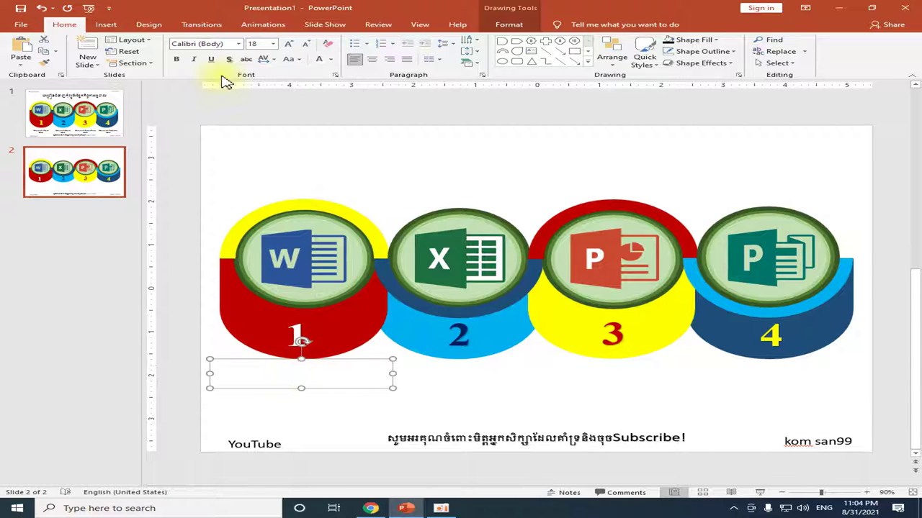
Enter 'Microsoft Word 2016' in the text box in Times New Roman 20.
left_click(238, 44)
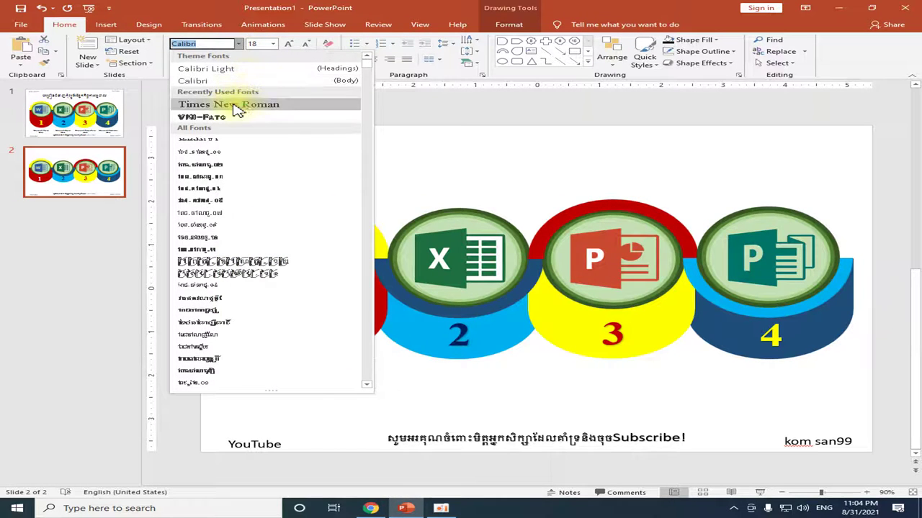
left_click(239, 107)
left_click(275, 44)
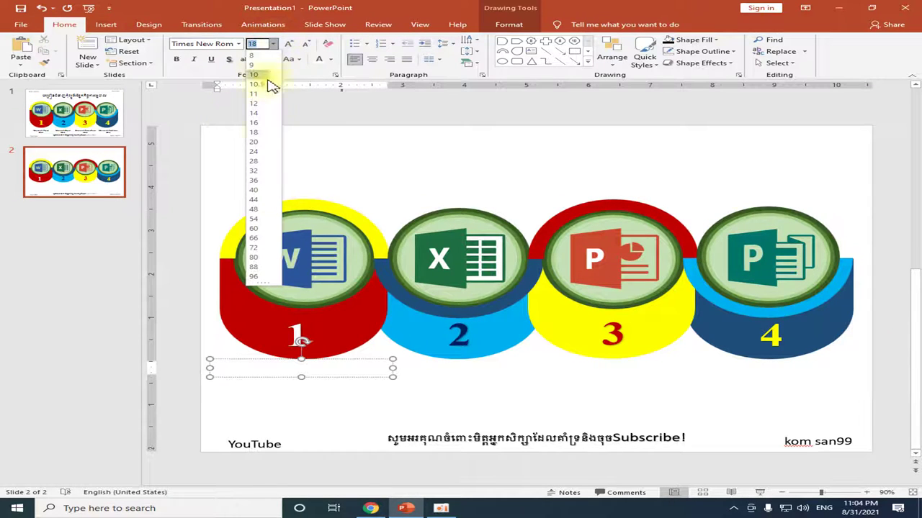
left_click(259, 145)
type("Microsoft Word 2016")
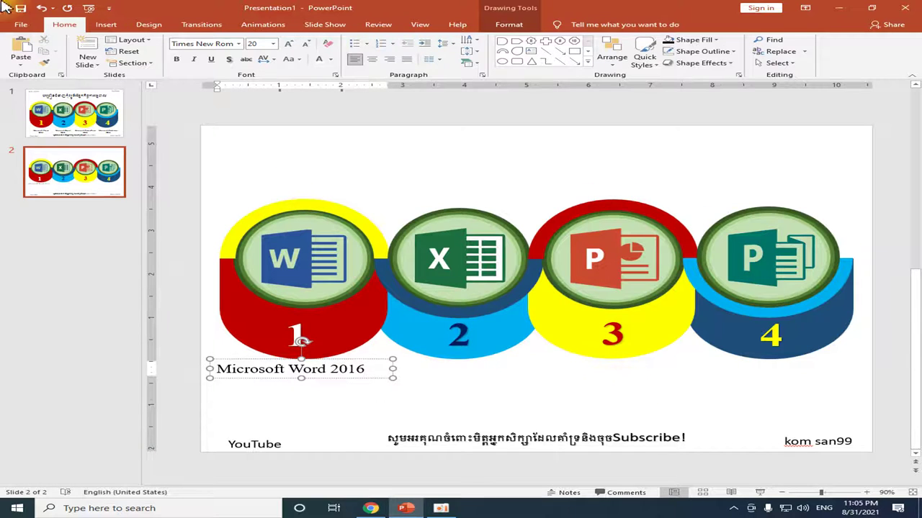
key("Page_Up")
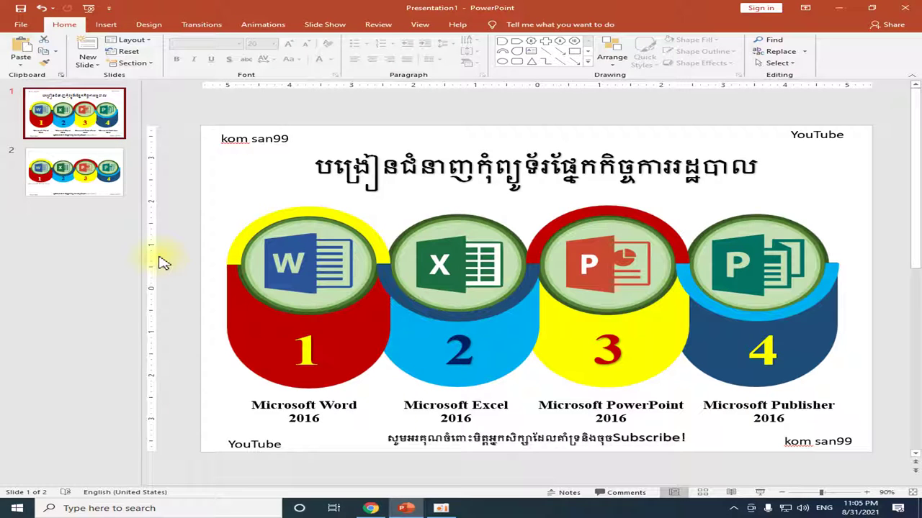
left_click(94, 183)
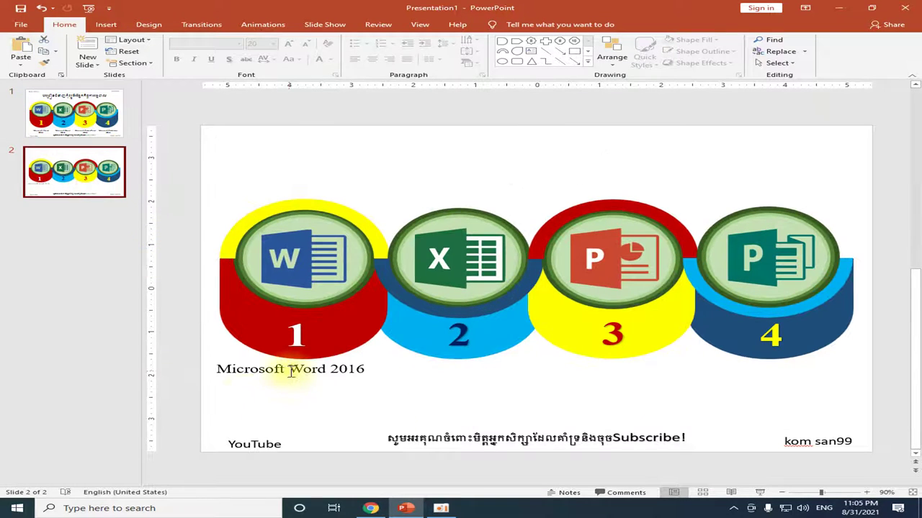
Move 2016 onto its own line, centre the label, and copy it beneath number 2.
left_click(291, 370)
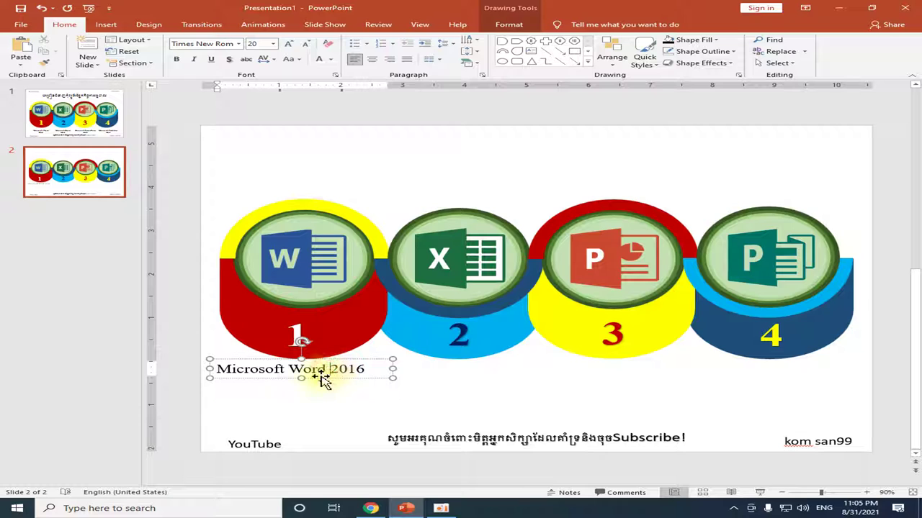
key("Return")
left_click_drag(218, 370, 357, 397)
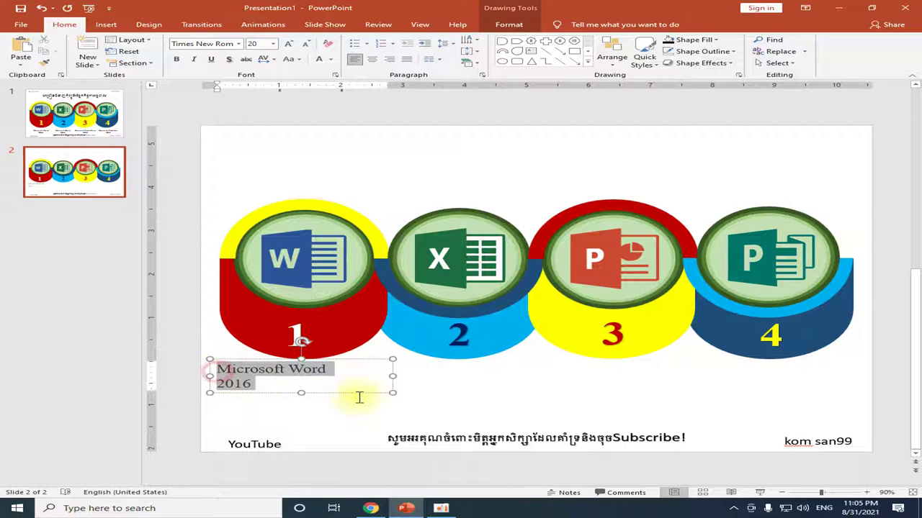
left_click(371, 59)
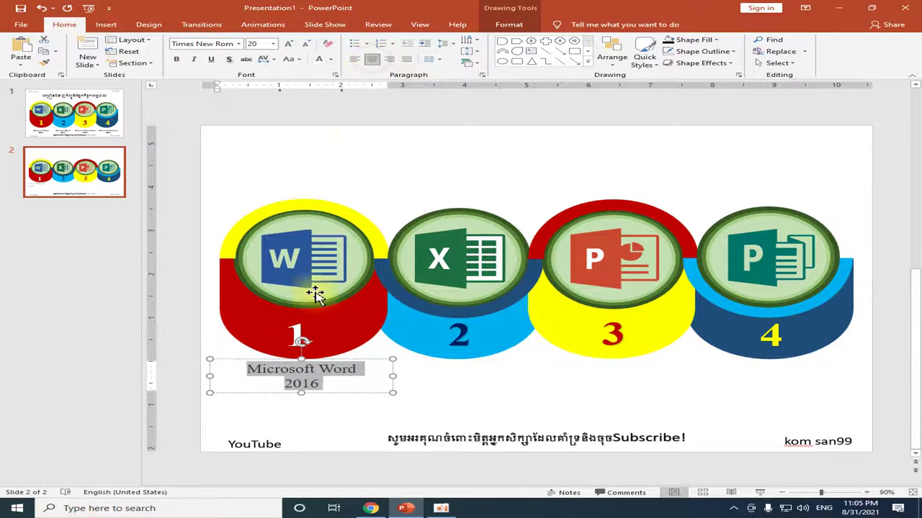
left_click(330, 412)
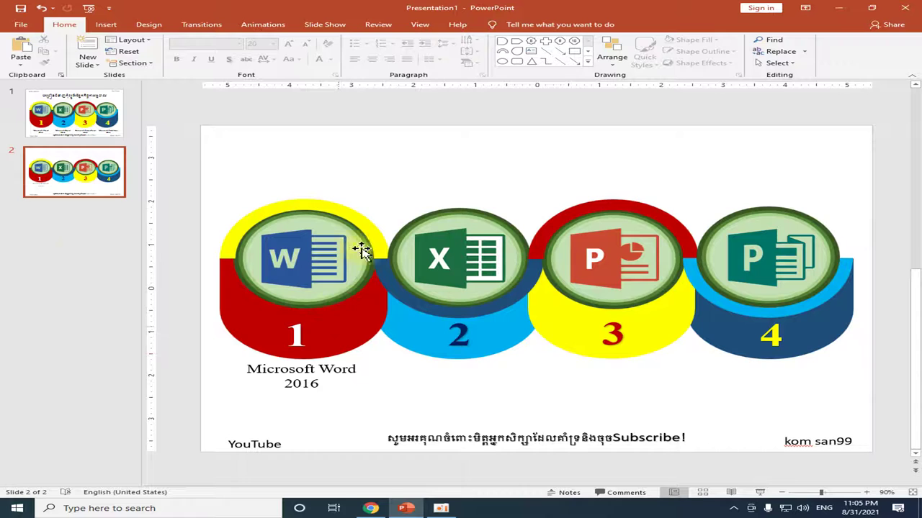
left_click(317, 394)
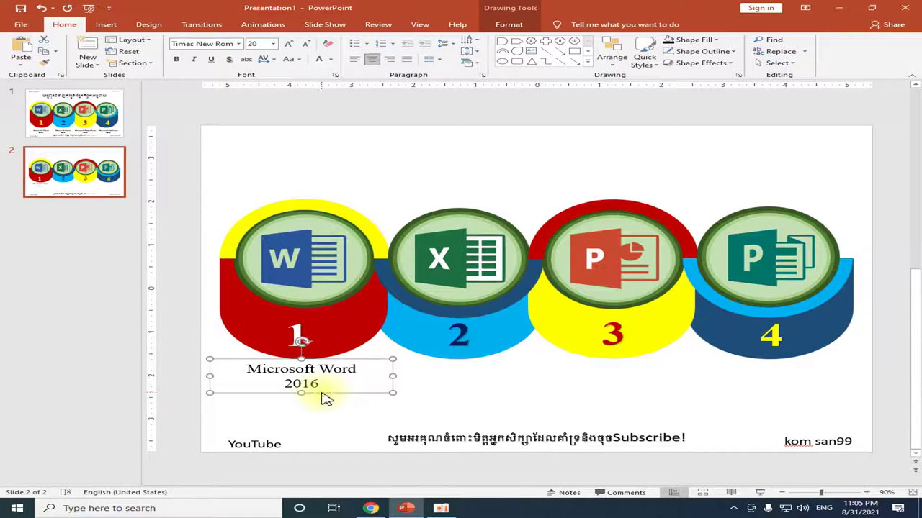
mouse_move(326, 399)
left_mouse_down()
mouse_move(490, 403)
mouse_move(480, 401)
left_mouse_up()
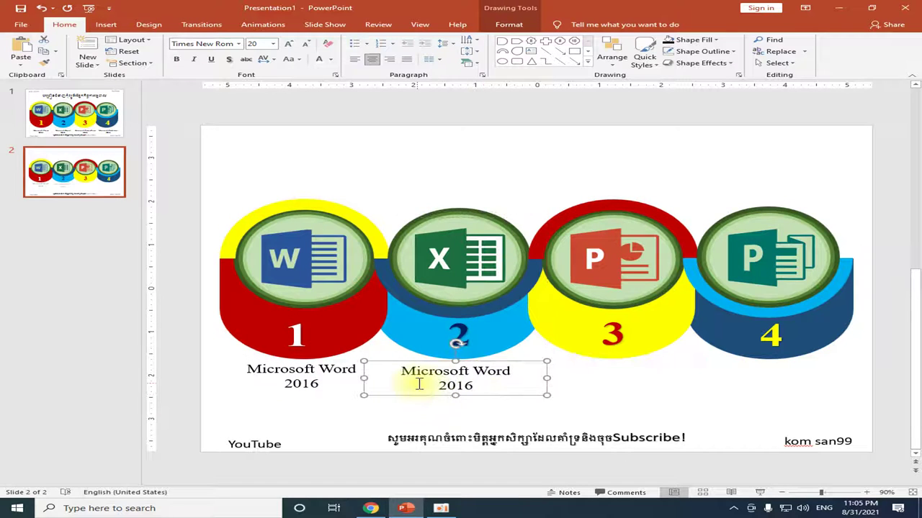
Change the copied label under number 2 to 'Microsoft Excel 2016'.
double_click(475, 372)
type("Excel")
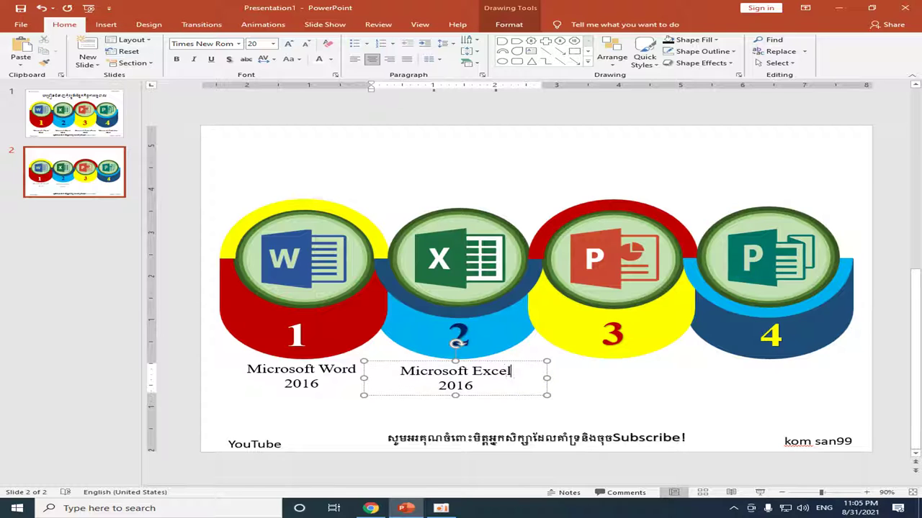
left_click(598, 383)
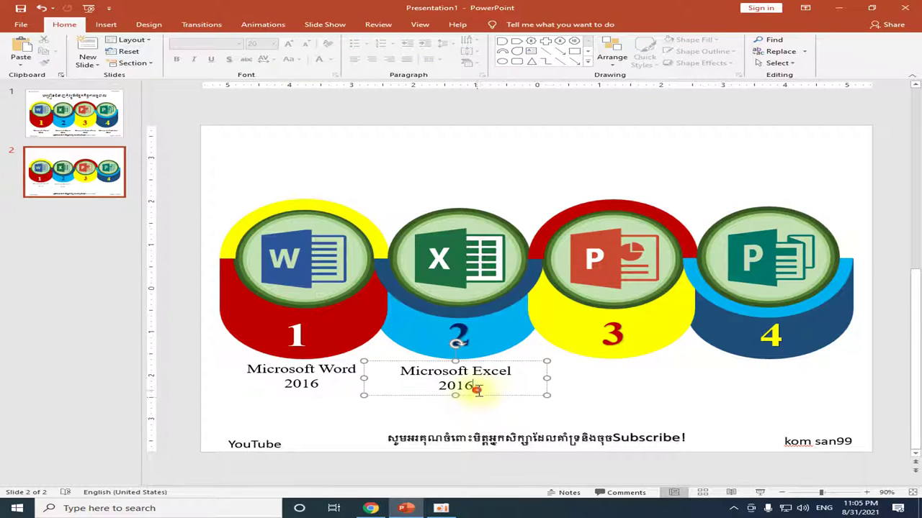
Copy the Excel label beneath number 3 and change it to 'Microsoft PowerPoint 2016'.
left_click(477, 389)
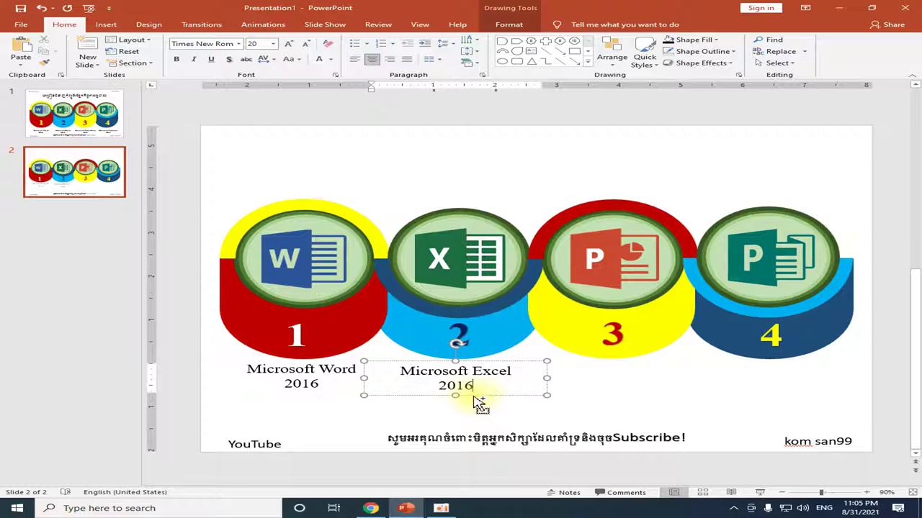
left_click_drag(477, 403, 669, 404)
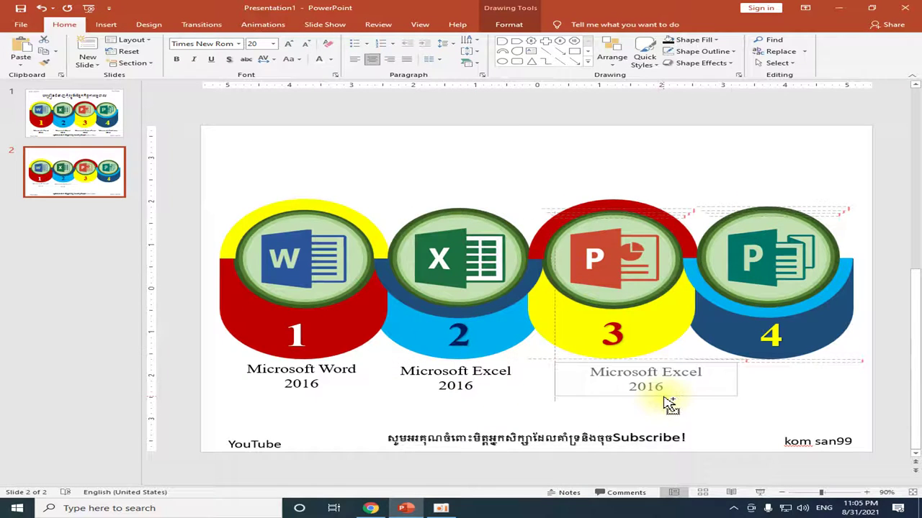
mouse_move(668, 405)
left_mouse_down()
mouse_move(637, 403)
mouse_move(695, 372)
left_mouse_up()
type("PowerPoint")
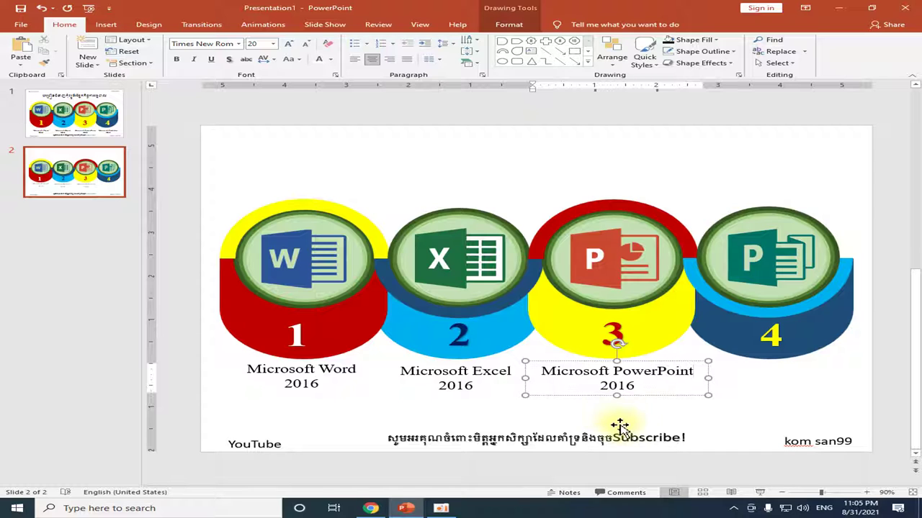
left_click(646, 417)
Copy the PowerPoint label beneath number 4 and change it to 'Microsoft Publisher 2016'.
left_click(628, 391)
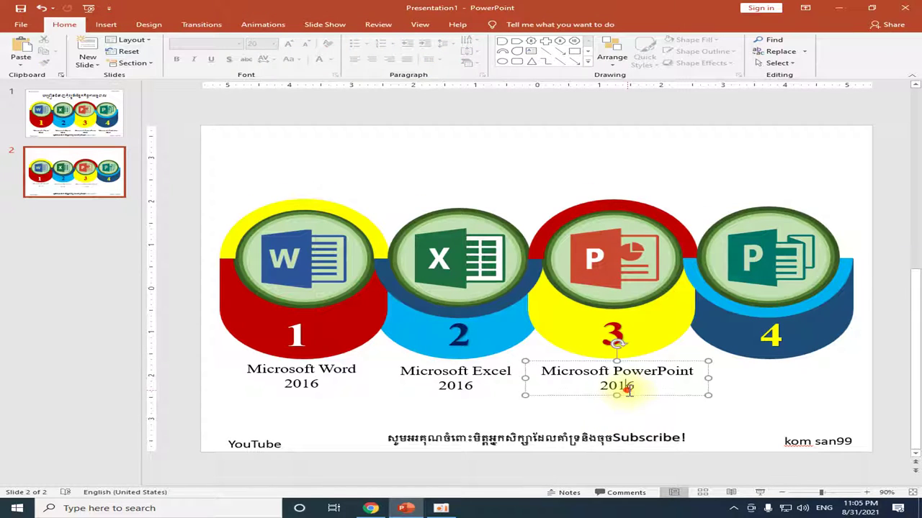
left_click_drag(636, 404, 803, 404, "ctrl")
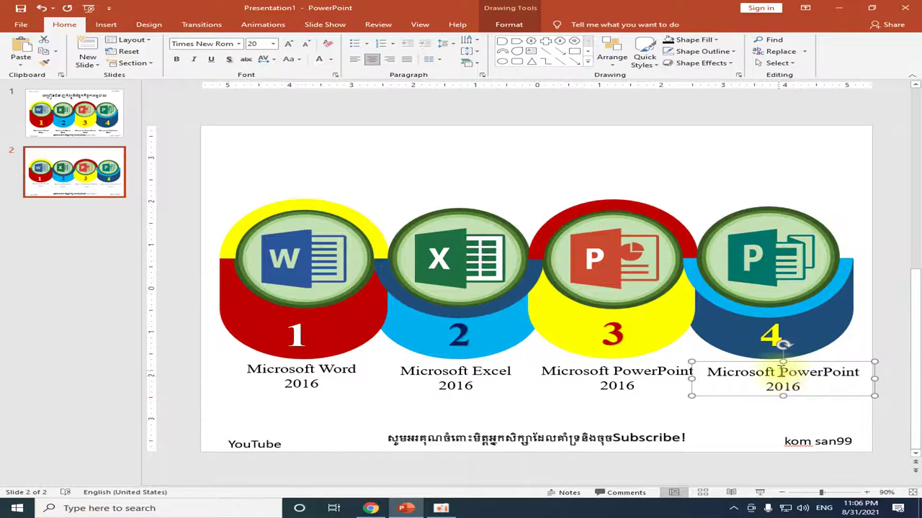
left_click_drag(781, 371, 860, 372)
type("Pu")
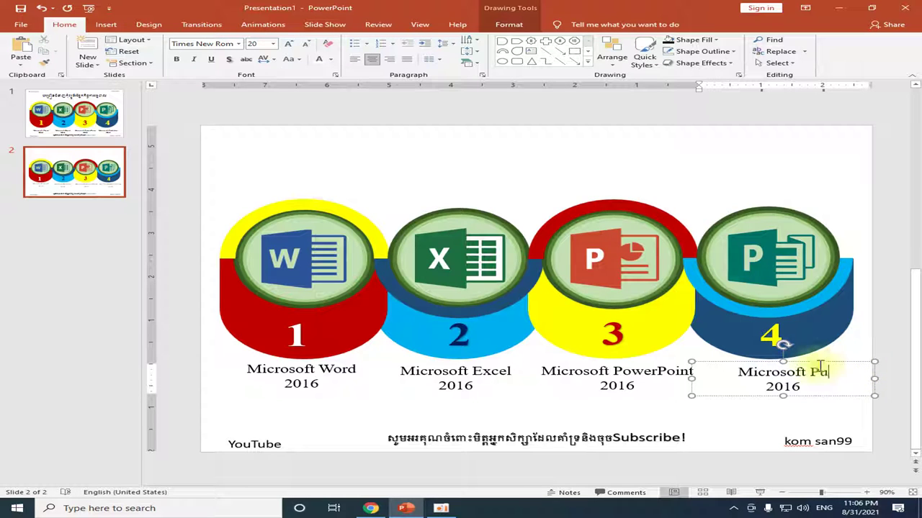
type("blisher")
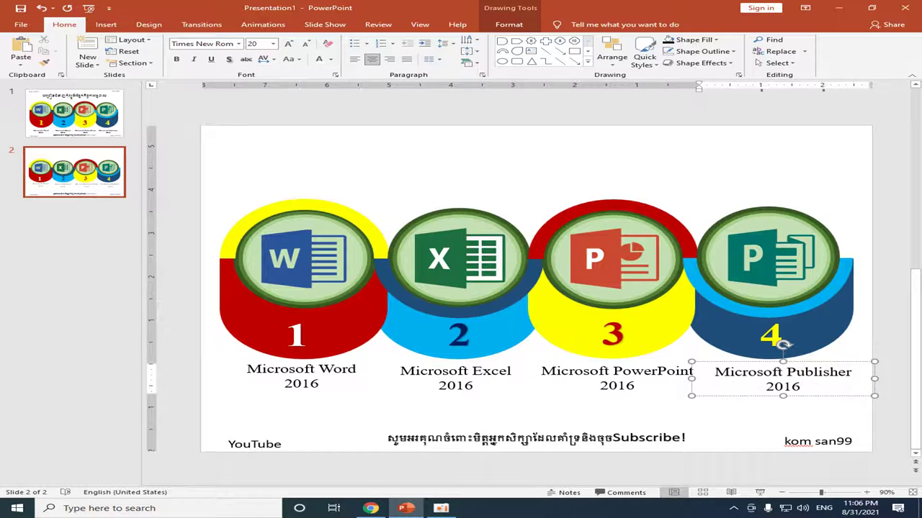
left_click(749, 429)
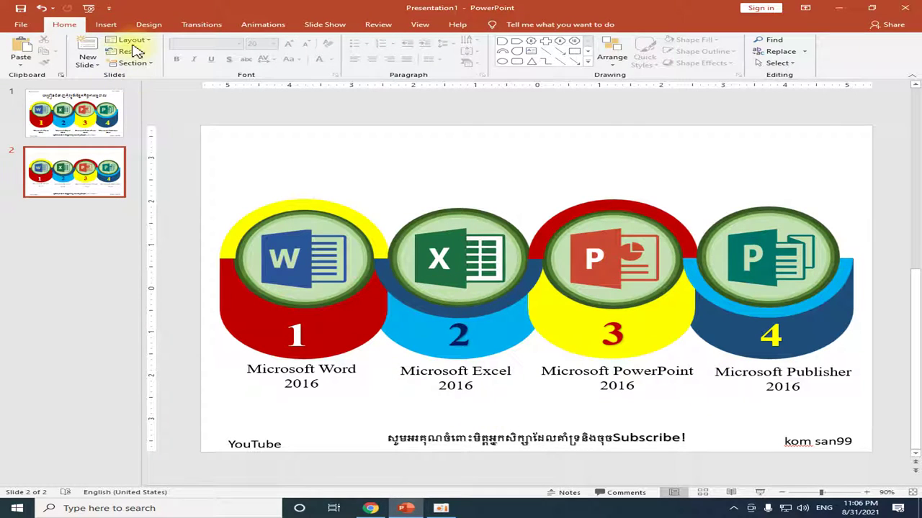
left_click(106, 28)
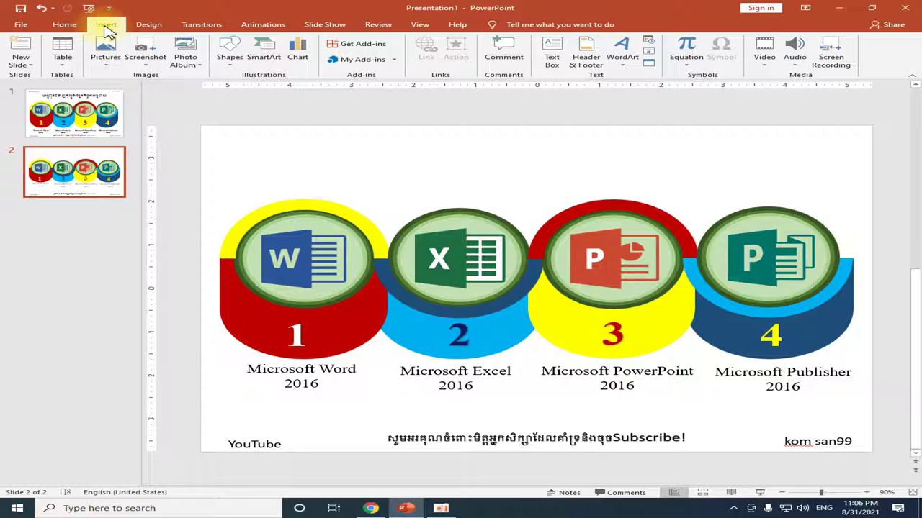
Draw a straight horizontal line across slide 2 below the captions and nudge it up slightly.
left_click(226, 56)
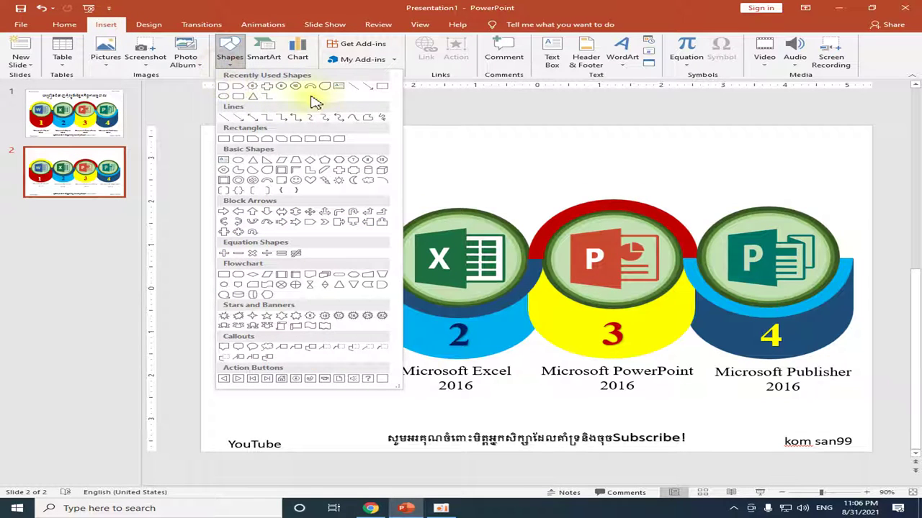
left_click(355, 88)
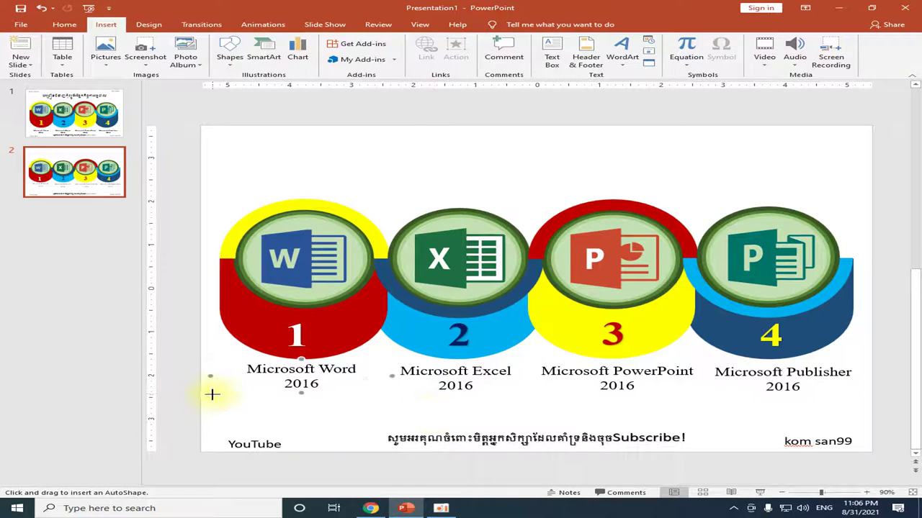
left_click_drag(203, 396, 864, 408)
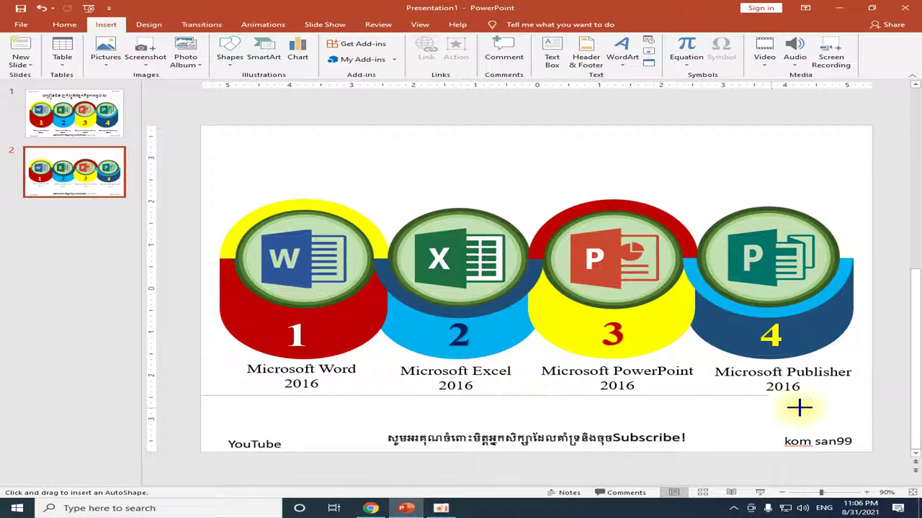
key("ctrl+Up")
key("ctrl+Up")
key("ctrl+Up")
key("ctrl+Up")
key("ctrl+Up")
key("ctrl+Up")
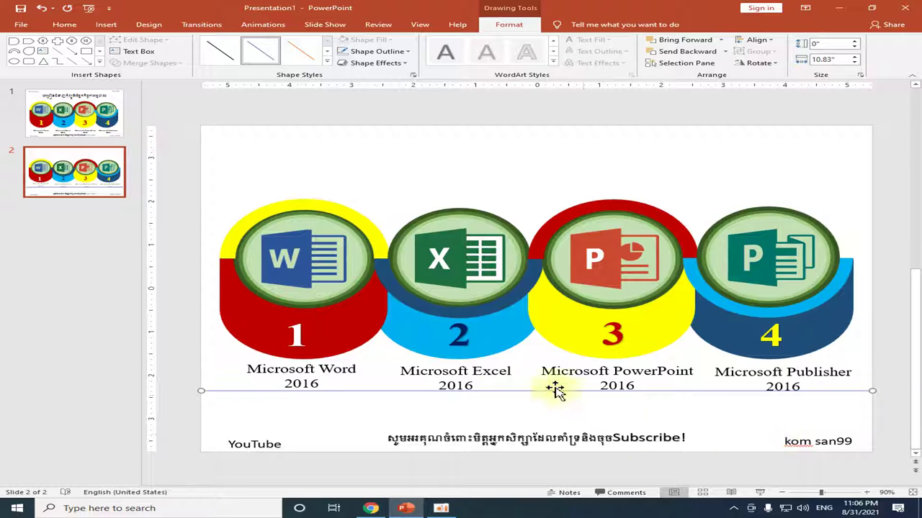
Nudge the PowerPoint and Excel captions down slightly.
left_click(648, 376)
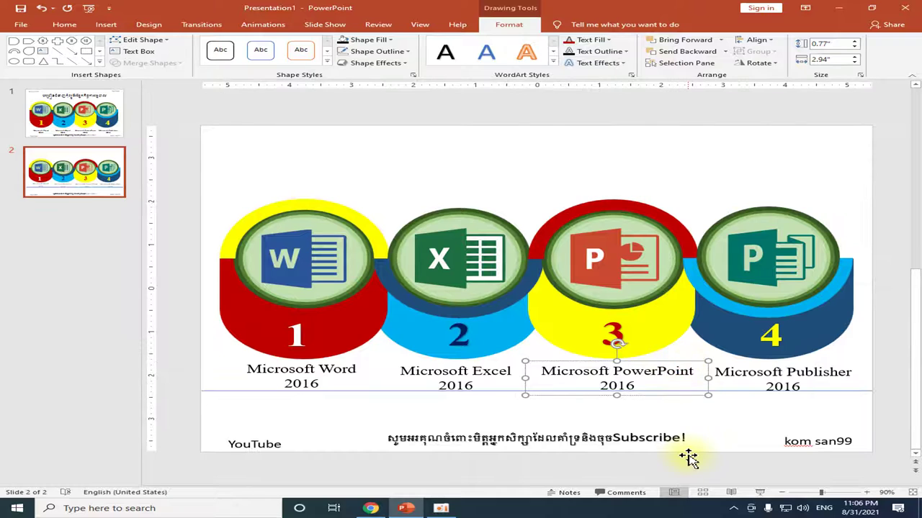
key("ctrl+Down")
key("ctrl+Down")
key("ctrl+Down")
key("ctrl+Down")
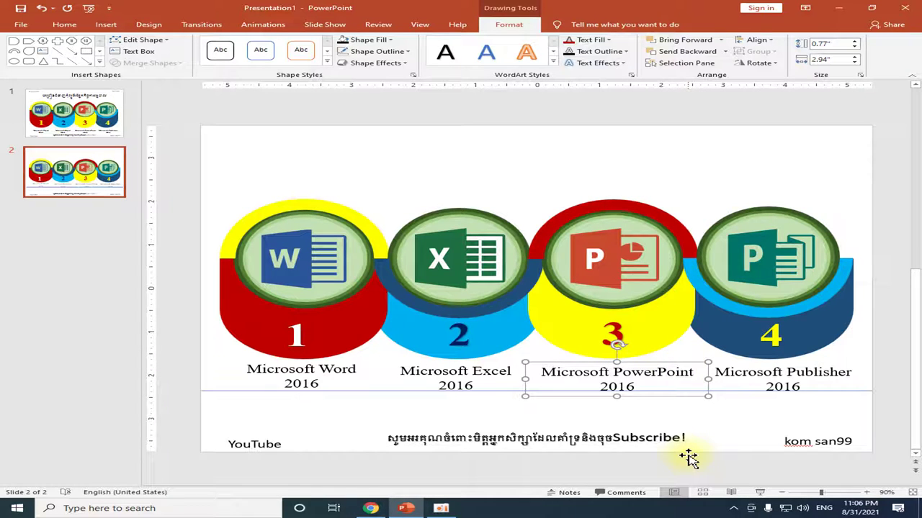
left_click(493, 382)
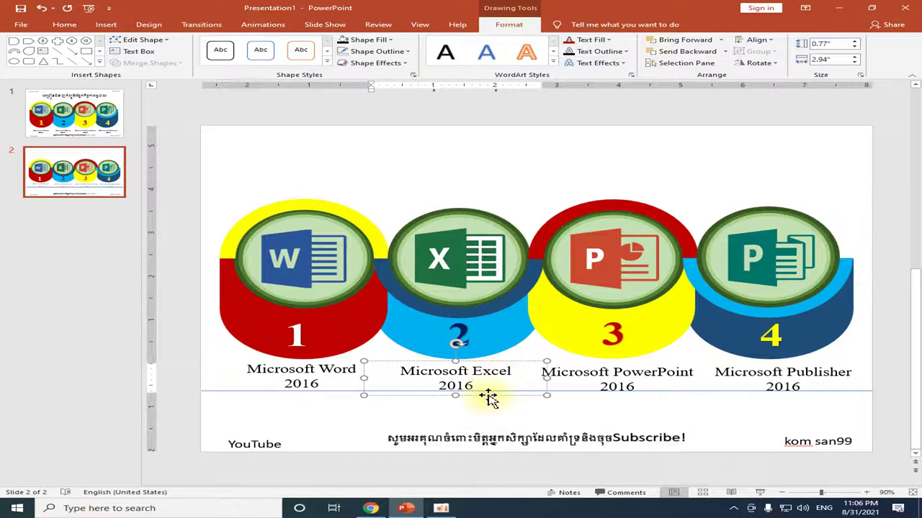
left_click(488, 398)
key("ctrl+Down")
key("ctrl+Down")
key("ctrl+Down")
key("ctrl+Down")
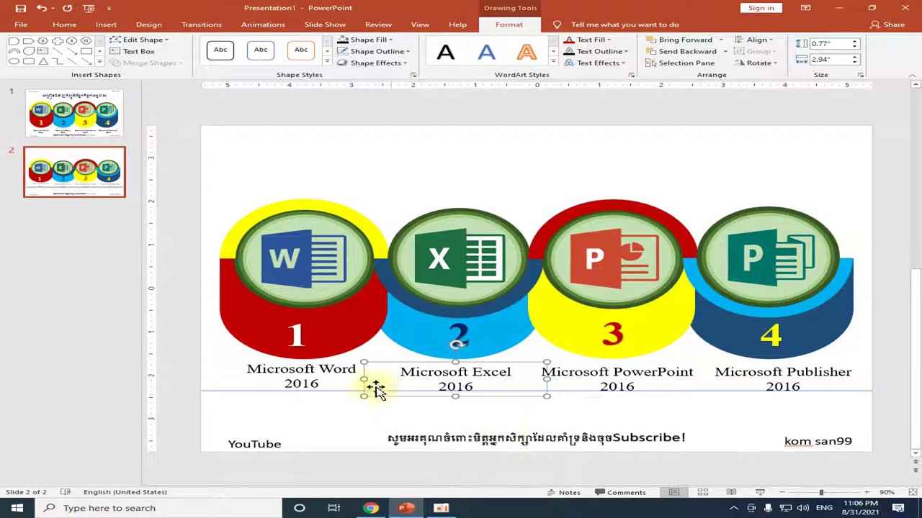
Nudge the Word caption down into line and check all four captions are level.
left_click(317, 381)
left_click(368, 358)
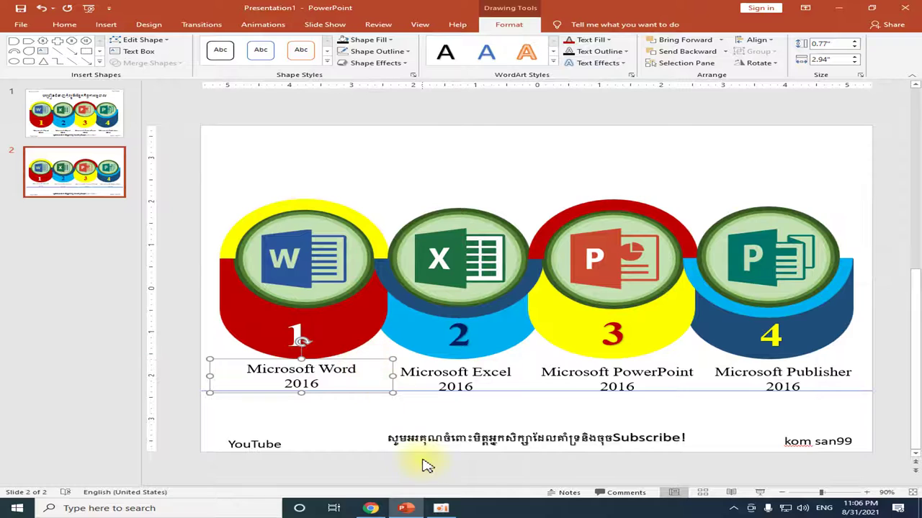
key("ctrl+Down")
key("ctrl+Down")
key("ctrl+Down")
key("ctrl+Down")
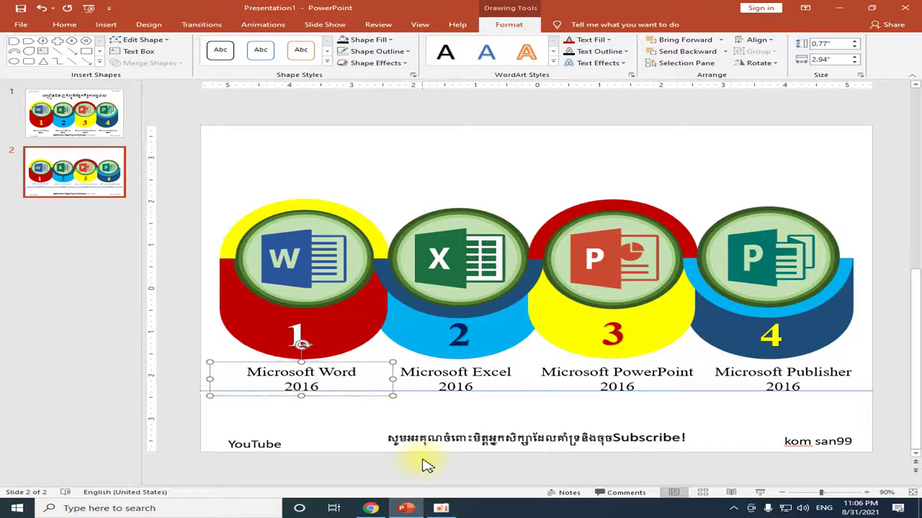
key("ctrl+Right")
key("ctrl+Right")
key("ctrl+Right")
key("ctrl+Right")
key("ctrl+Right")
key("ctrl+Right")
key("ctrl+Left")
key("ctrl+Left")
key("ctrl+Left")
key("ctrl+Left")
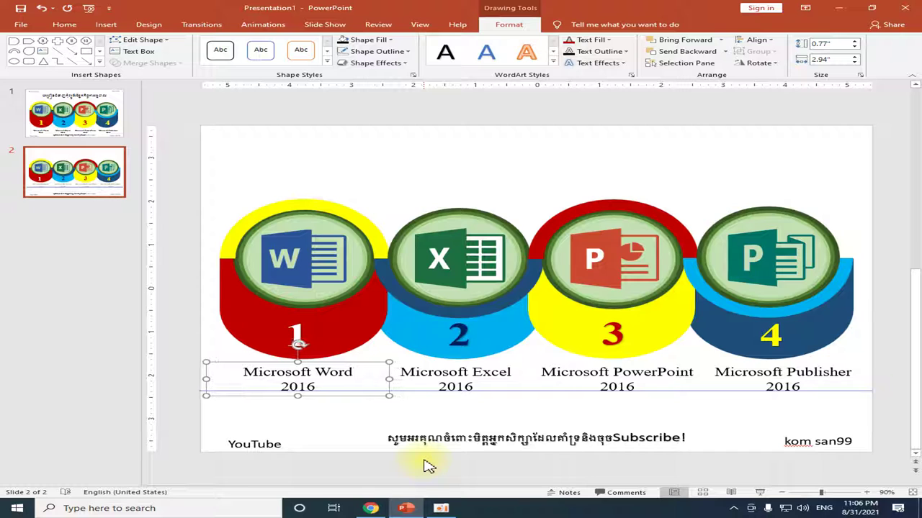
left_click(460, 376)
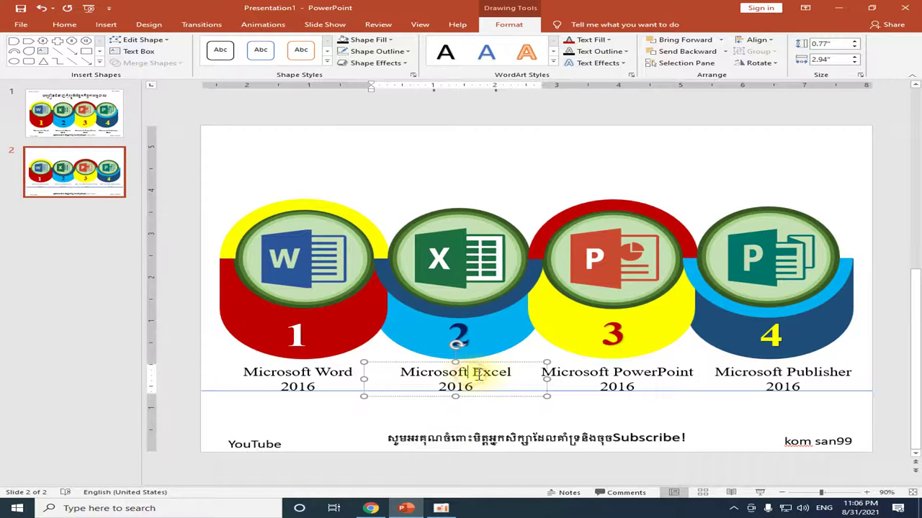
left_click(589, 374)
left_click(751, 376)
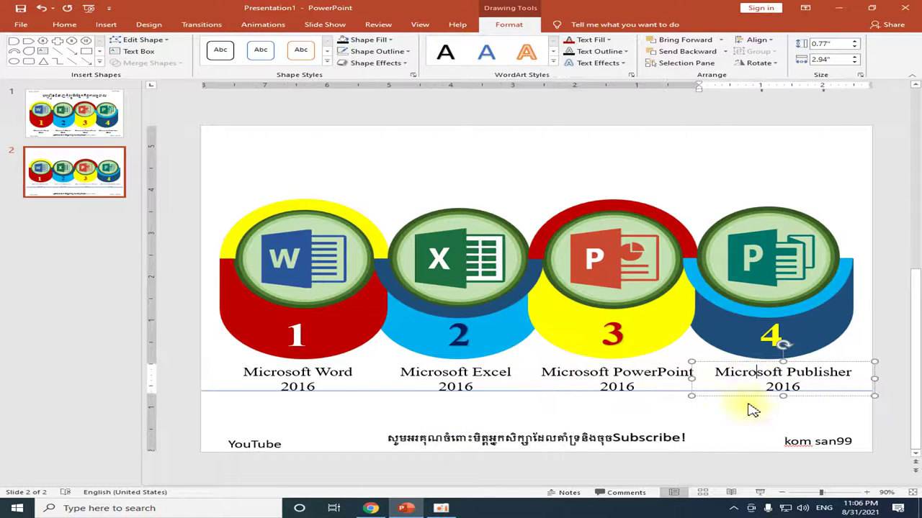
left_click(724, 401)
left_click(708, 391)
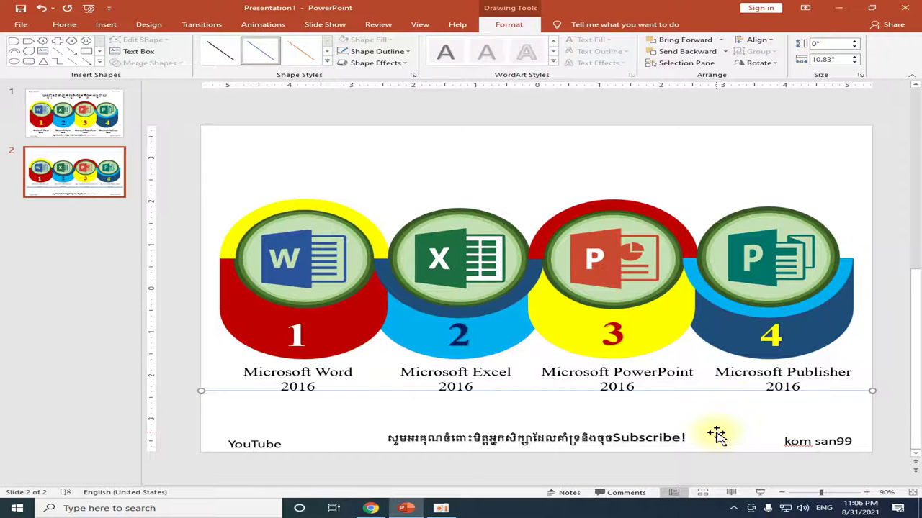
left_click(716, 435)
left_click(72, 113)
scroll(382, 305, "down", 1)
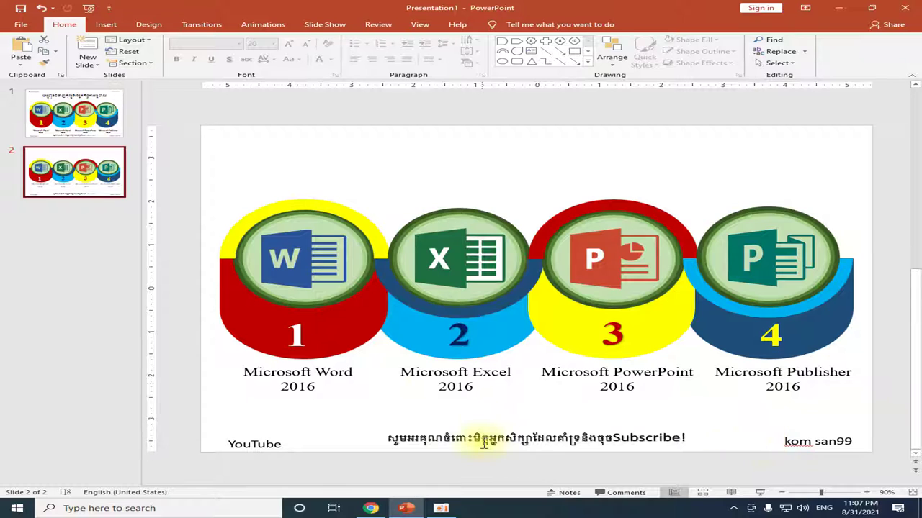
left_click(444, 441)
scroll(438, 288, "up", 2)
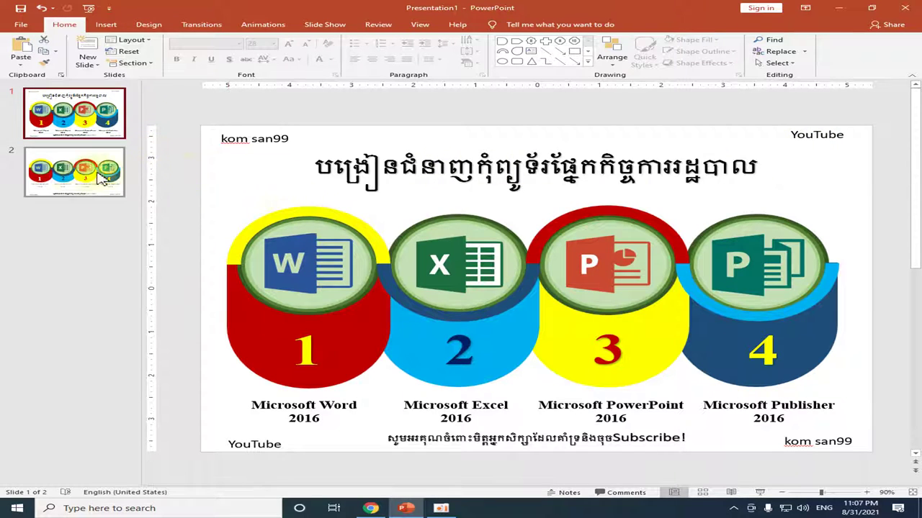
left_click(334, 168)
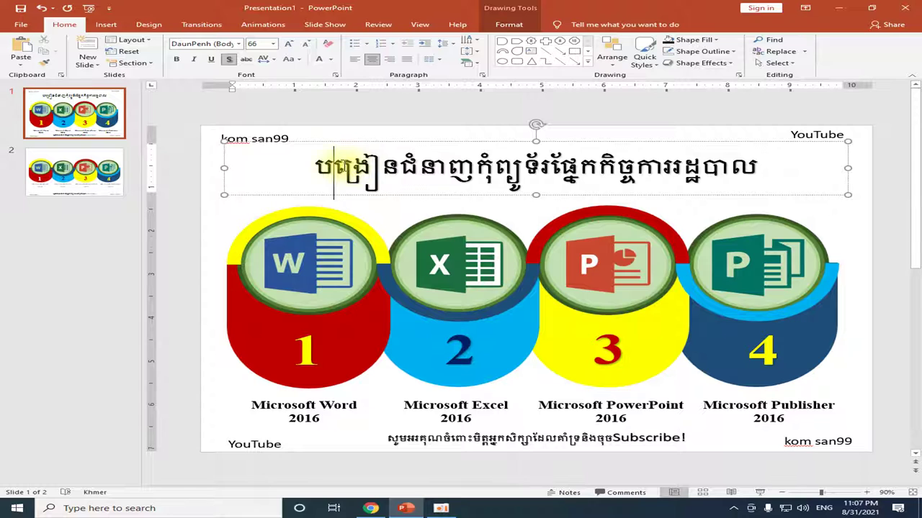
scroll(403, 302, "down", 2)
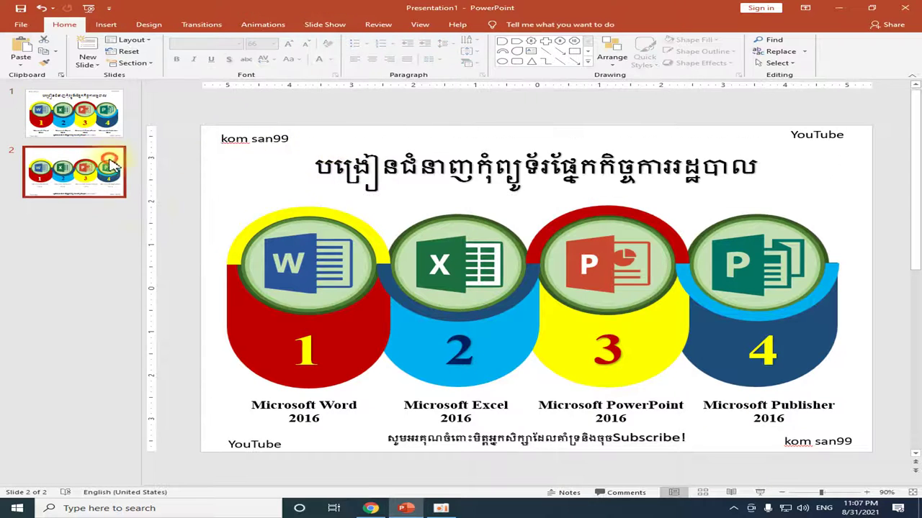
left_click(549, 442)
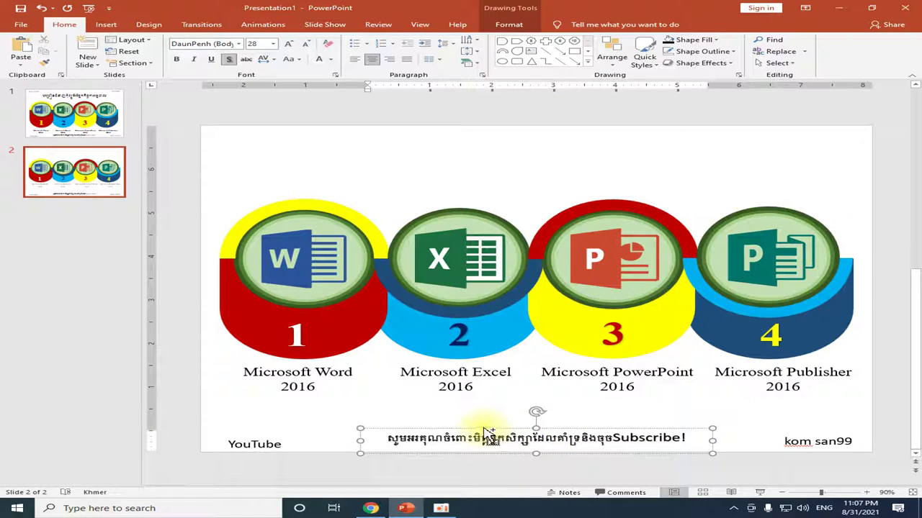
left_click_drag(484, 428, 488, 158)
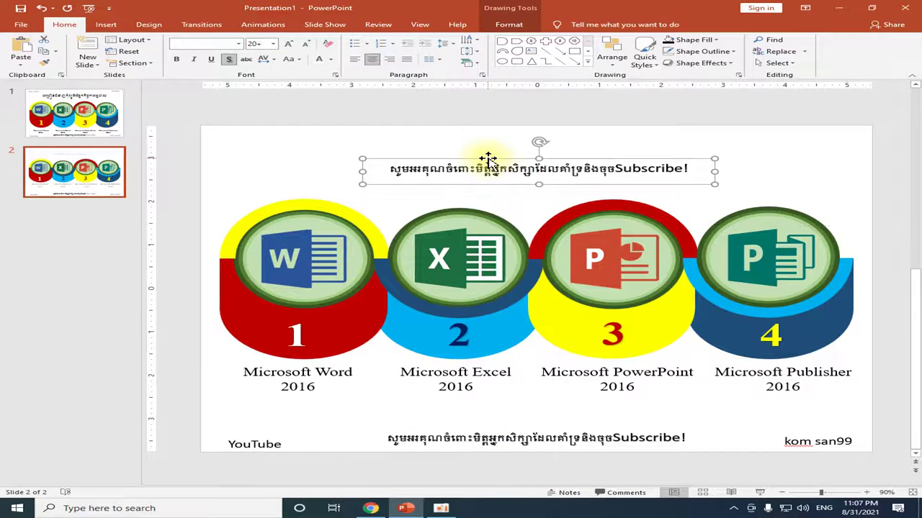
key("Delete")
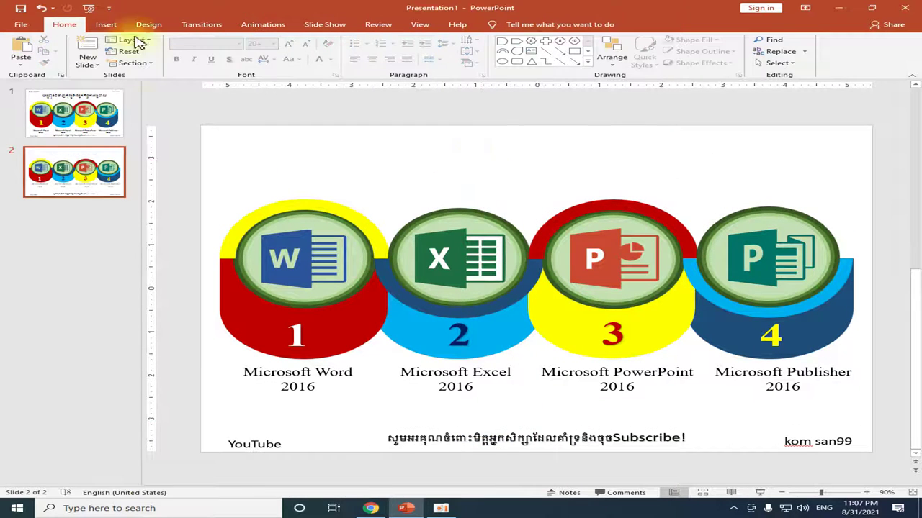
left_click(109, 28)
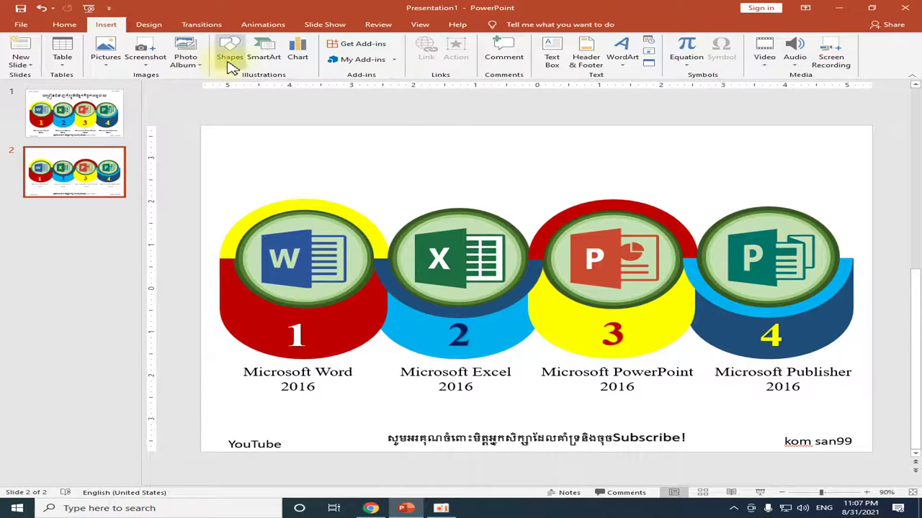
Draw a text box near the top of slide 2 and start typing the Khmer title.
left_click(229, 52)
left_click(339, 87)
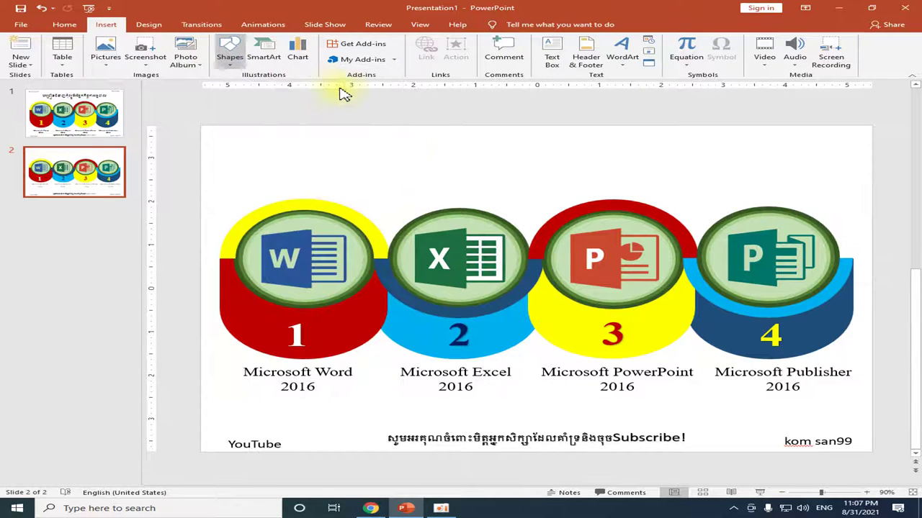
left_click_drag(346, 154, 729, 190)
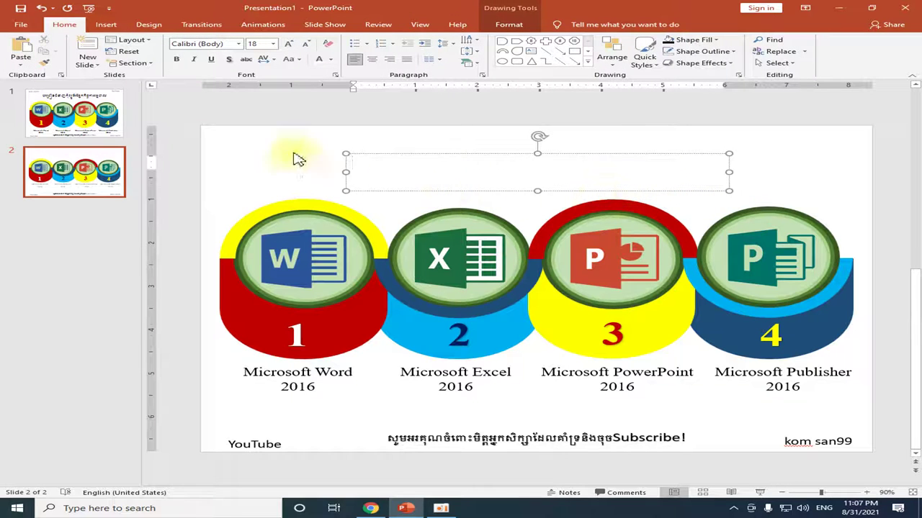
type("m")
key("alt+shift")
type("ស")
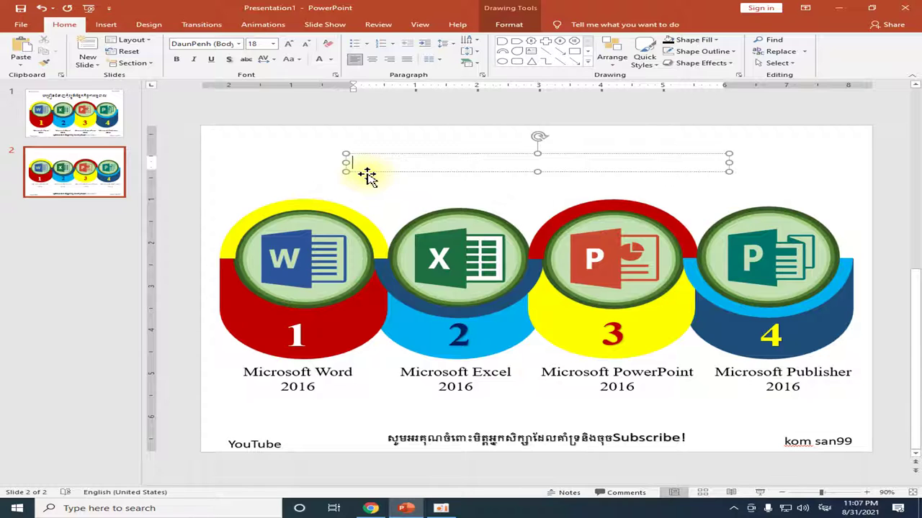
Browse the font list to find the Khmer OS font family.
left_click(239, 44)
left_click(367, 68)
scroll(357, 231, "down", 10)
scroll(353, 310, "down", 5)
scroll(357, 317, "down", 10)
mouse_move(365, 324)
left_mouse_down()
mouse_move(363, 339)
mouse_move(360, 162)
left_mouse_up()
scroll(357, 148, "up", 5)
scroll(360, 115, "up", 5)
scroll(366, 128, "up", 5)
mouse_move(370, 110)
left_mouse_down()
mouse_move(359, 129)
mouse_move(365, 250)
left_mouse_up()
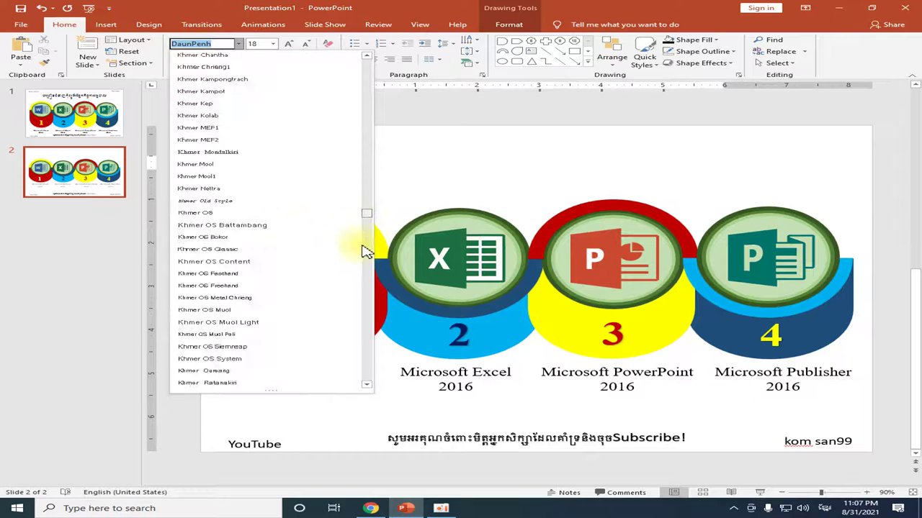
scroll(282, 245, "down", 15)
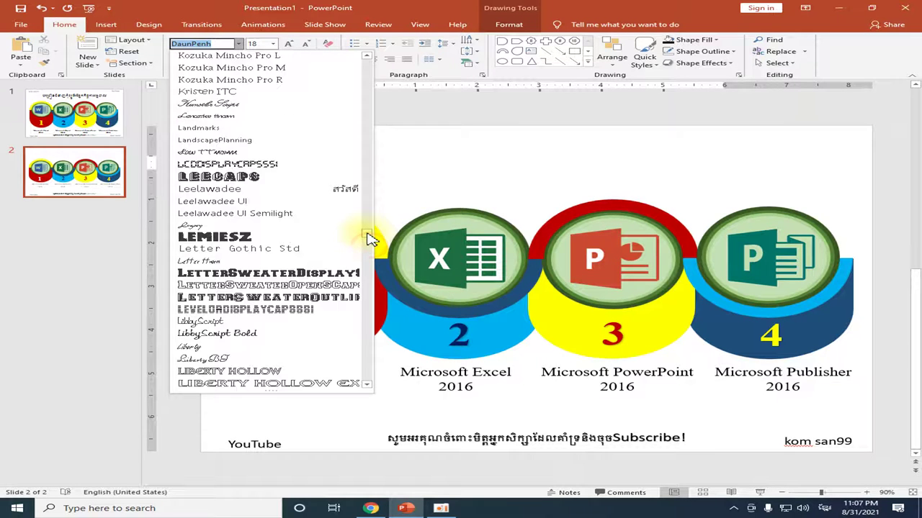
left_click_drag(368, 237, 366, 222)
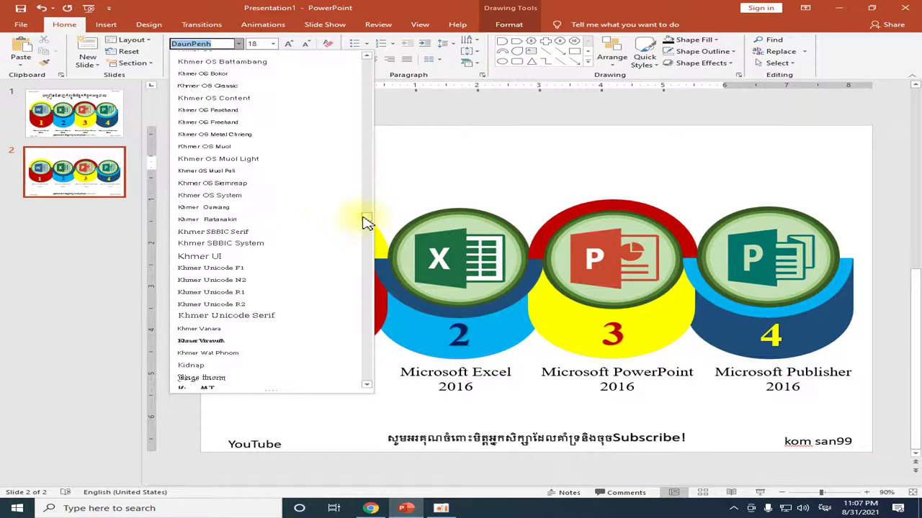
Apply Khmer OS Muol to the Khmer title and centre its text.
left_click(260, 159)
type("បង្រៀនជំនាញកុំព្យូទ័រផ្នែកកិច្ចការរដ្ឋបាល")
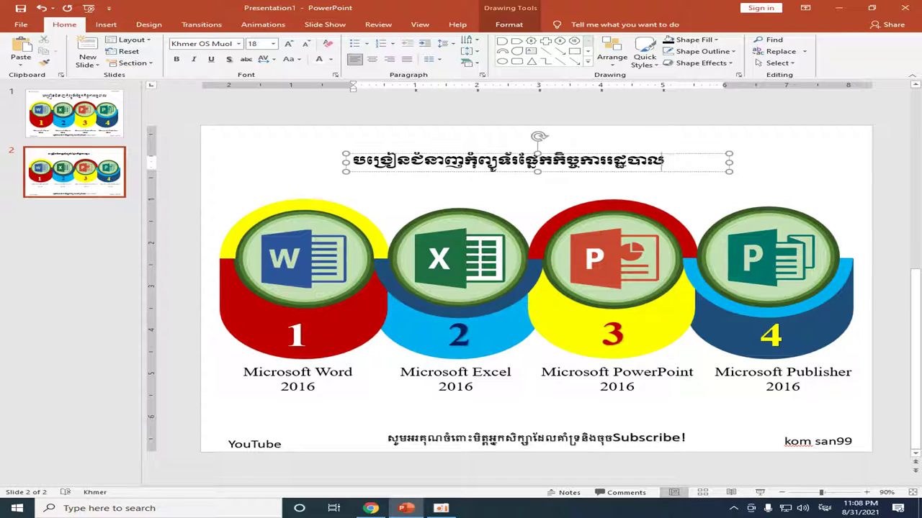
left_click(579, 162)
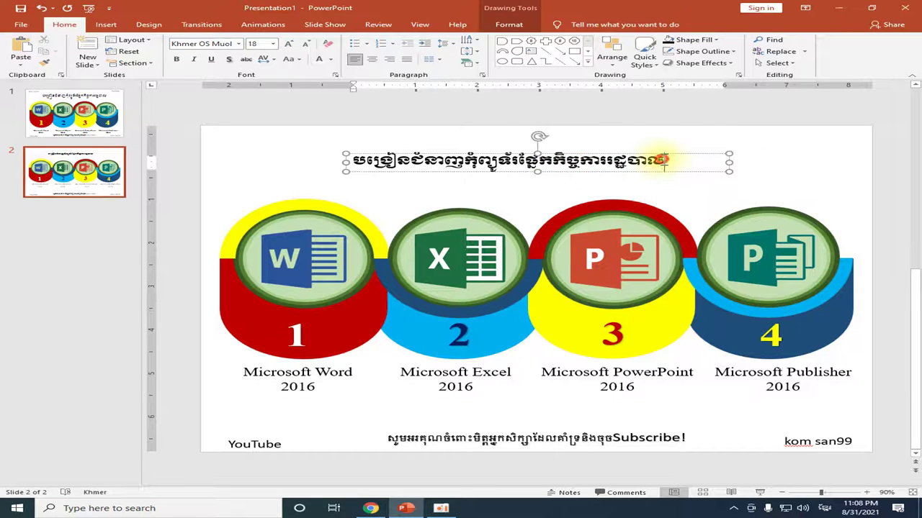
left_click_drag(663, 163, 257, 144)
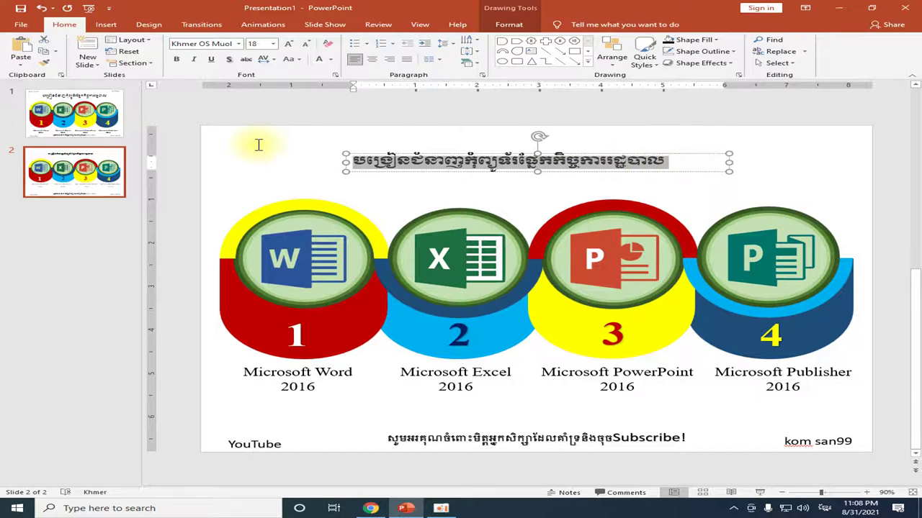
left_click(372, 60)
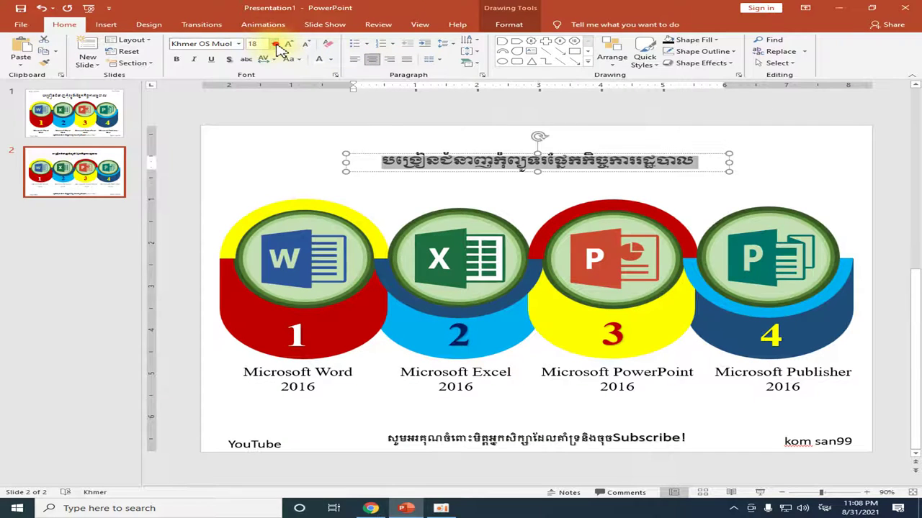
left_click(275, 44)
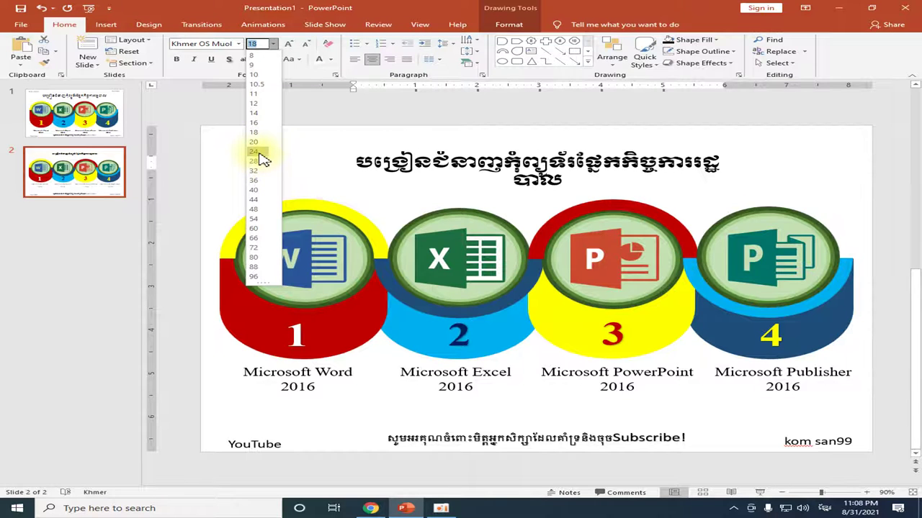
Set the title to 24 pt, widen its box to one line, and centre it on the slide.
left_click(257, 152)
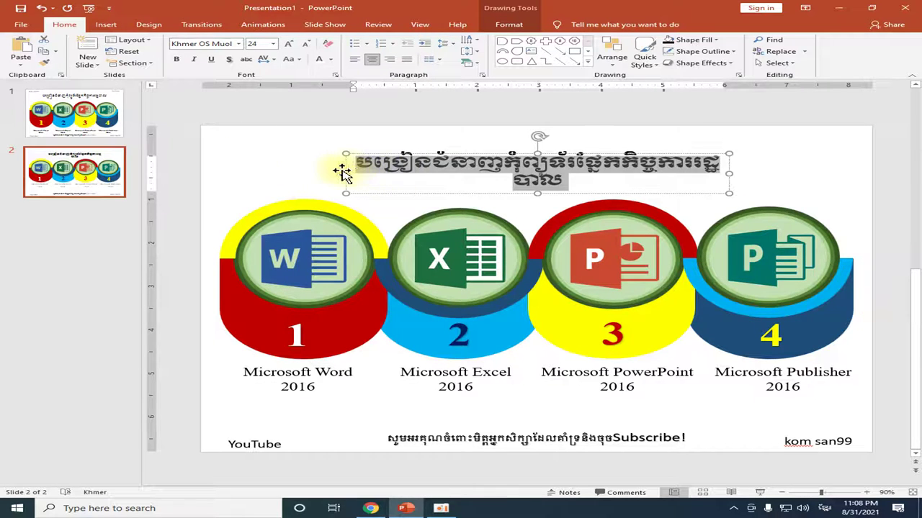
left_click_drag(343, 173, 288, 173)
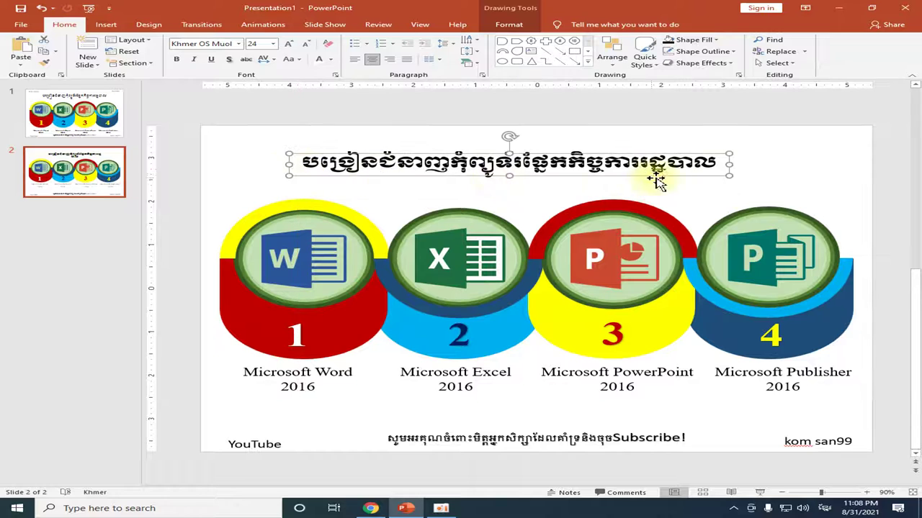
left_click_drag(729, 170, 764, 167)
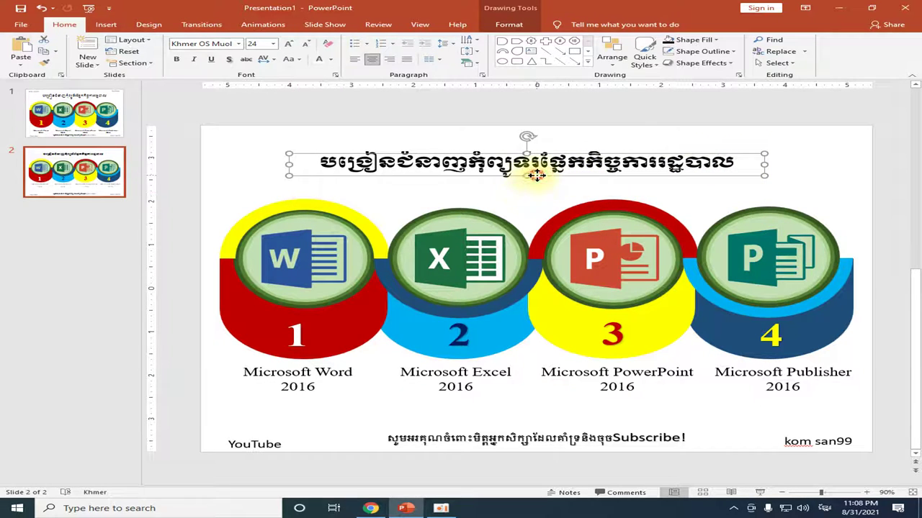
left_click_drag(535, 175, 535, 181)
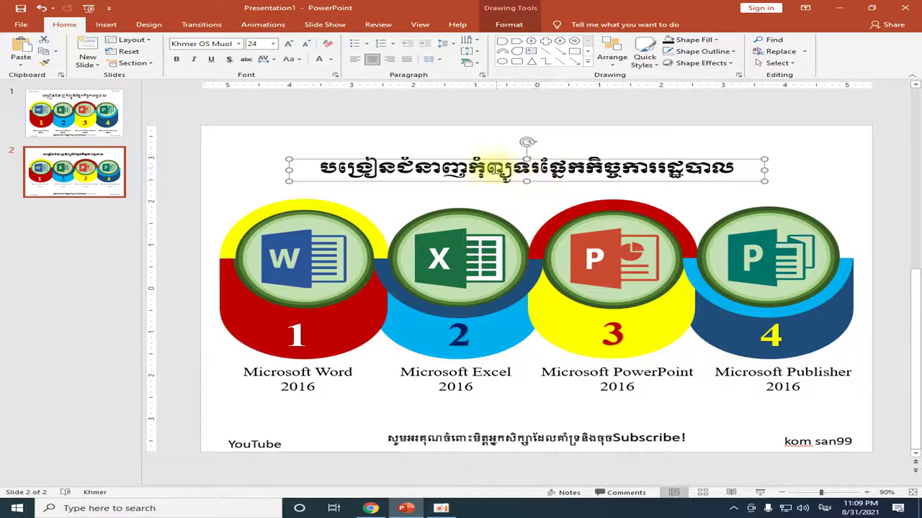
left_click(508, 27)
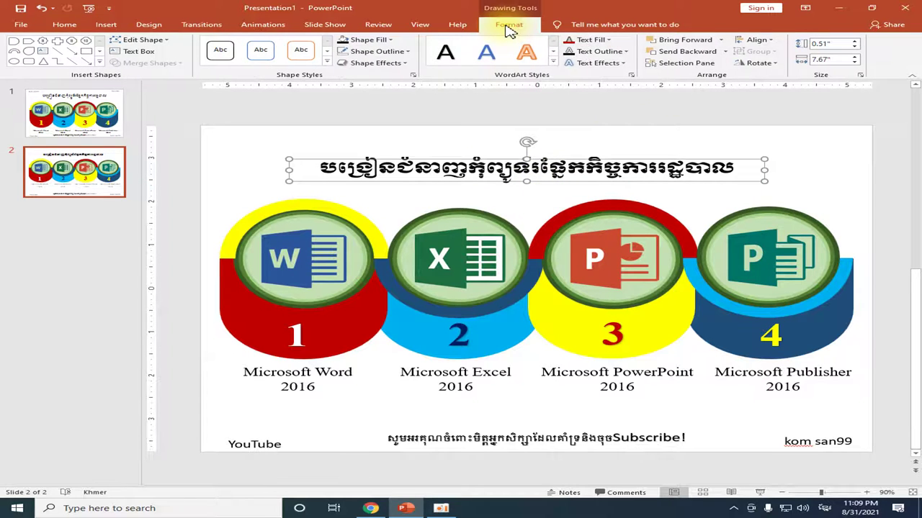
left_click(756, 40)
left_click(777, 65)
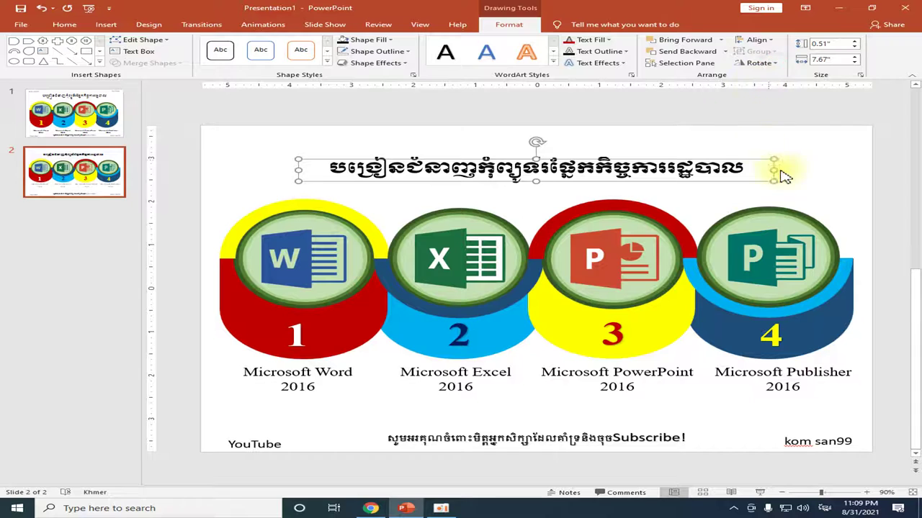
left_click(831, 194)
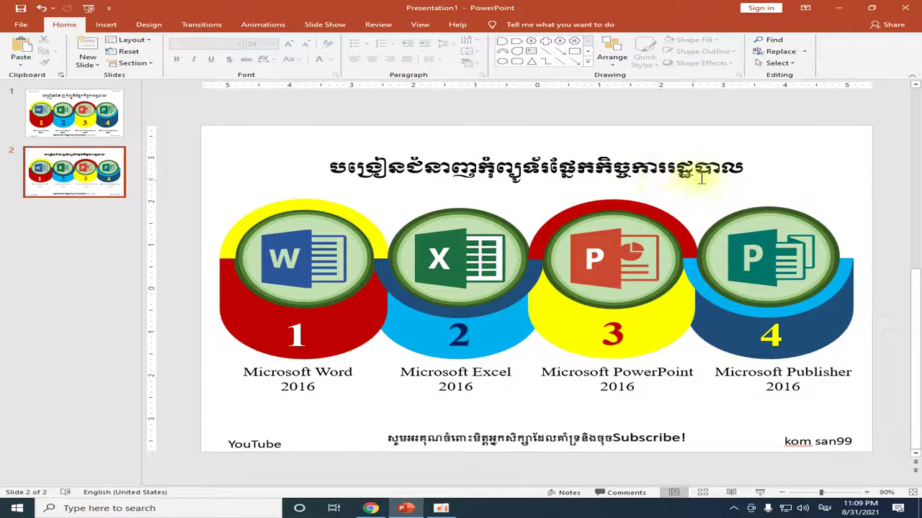
Change the title font to Khmer OS Content and enlarge it two steps to 32 pt.
left_click(331, 165)
left_click_drag(333, 165, 747, 179)
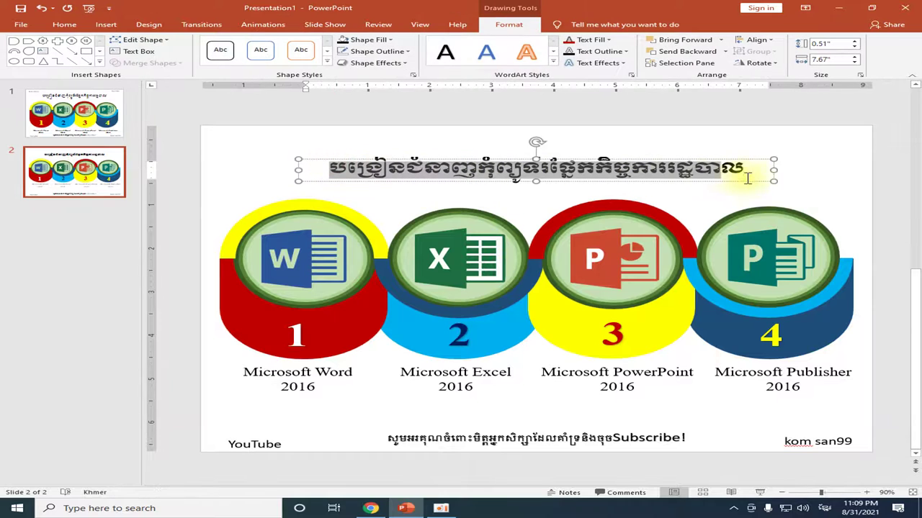
left_click(67, 25)
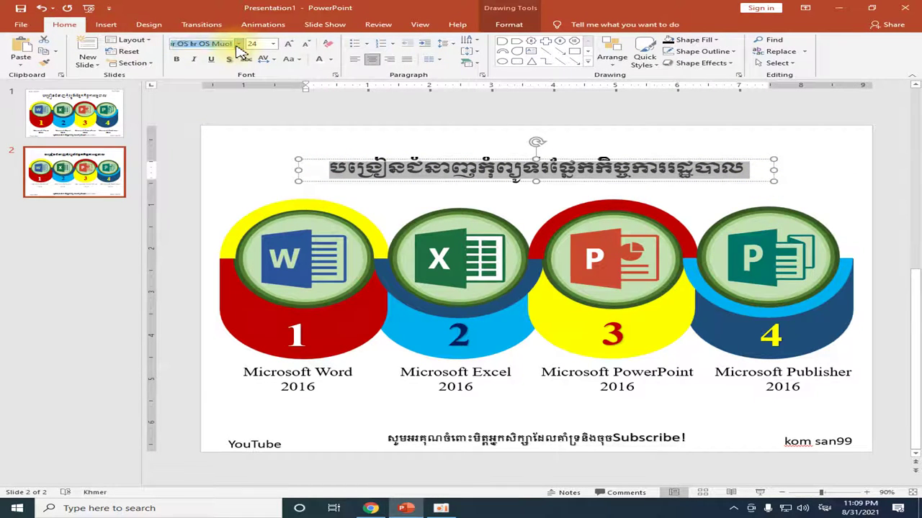
left_click(236, 45)
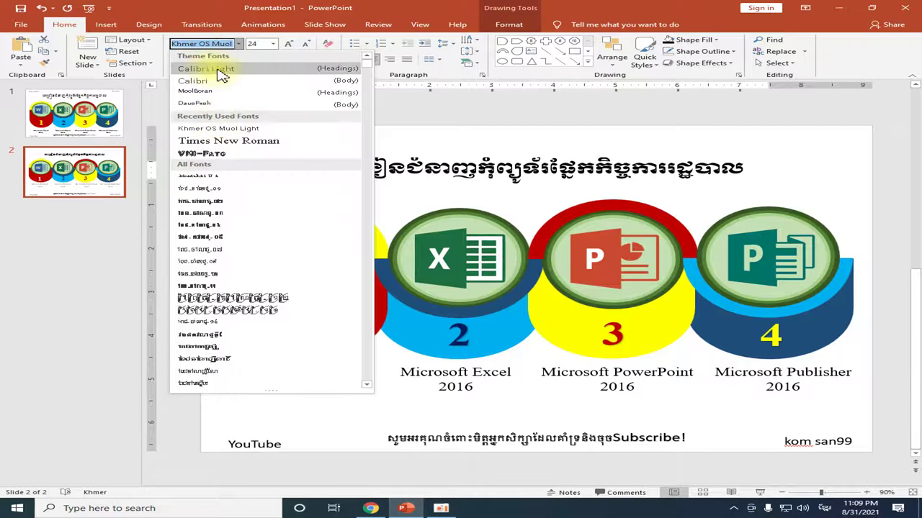
left_click_drag(368, 63, 366, 384)
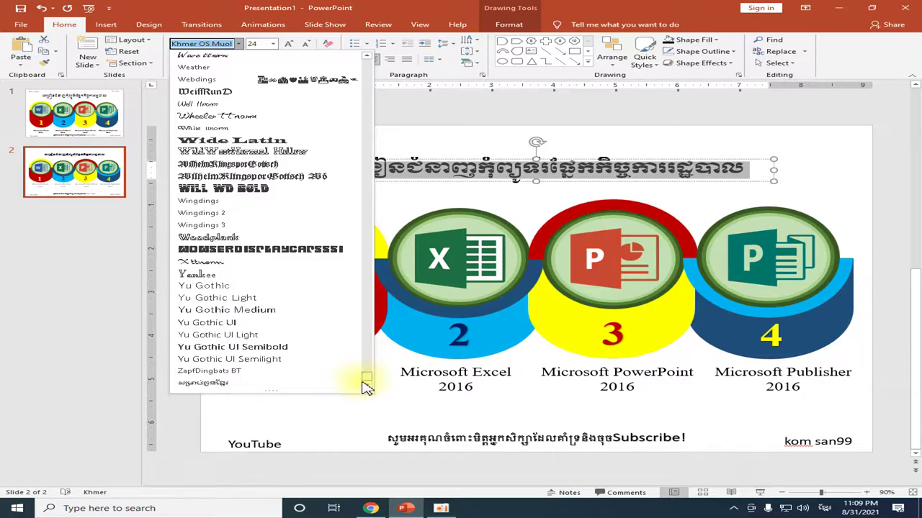
left_click_drag(366, 386, 379, 221)
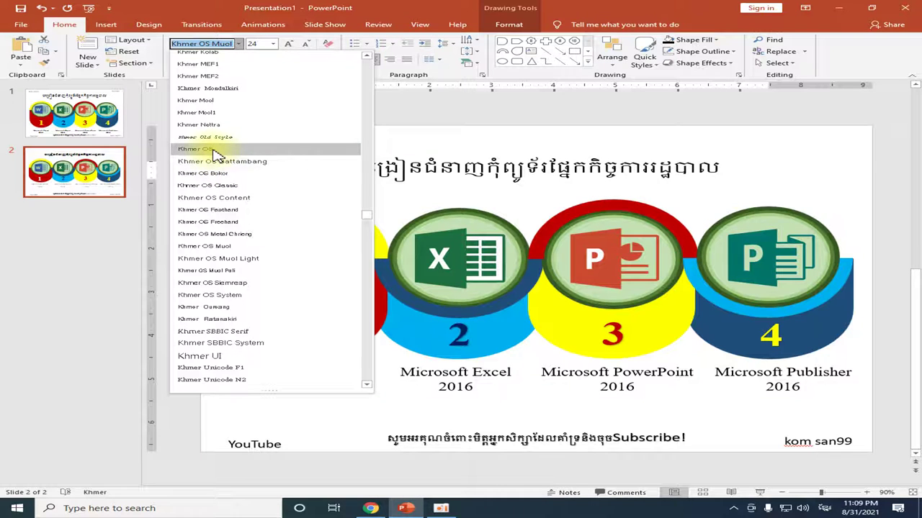
left_click_drag(213, 155, 227, 165)
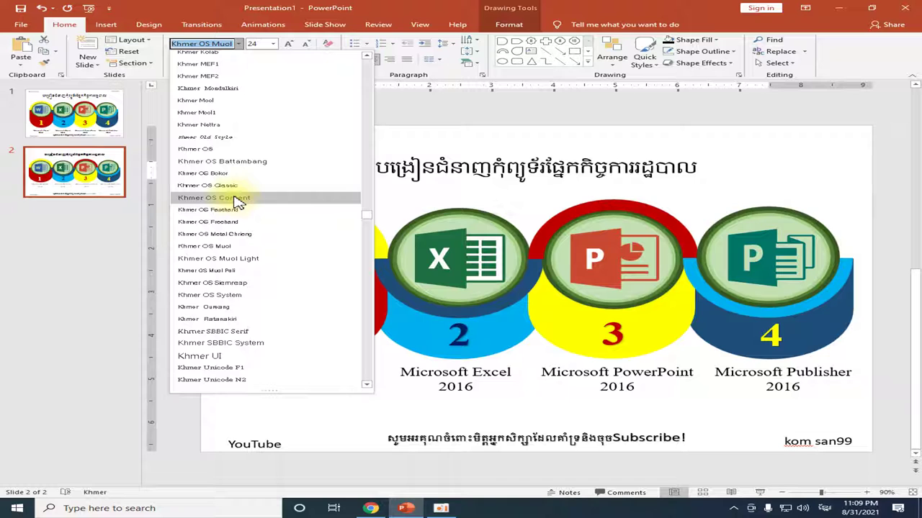
left_click(238, 198)
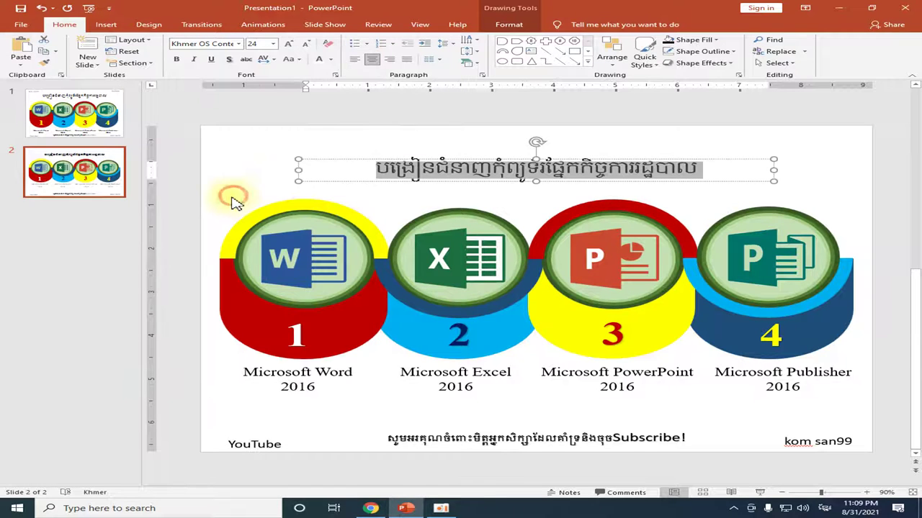
left_click(291, 44)
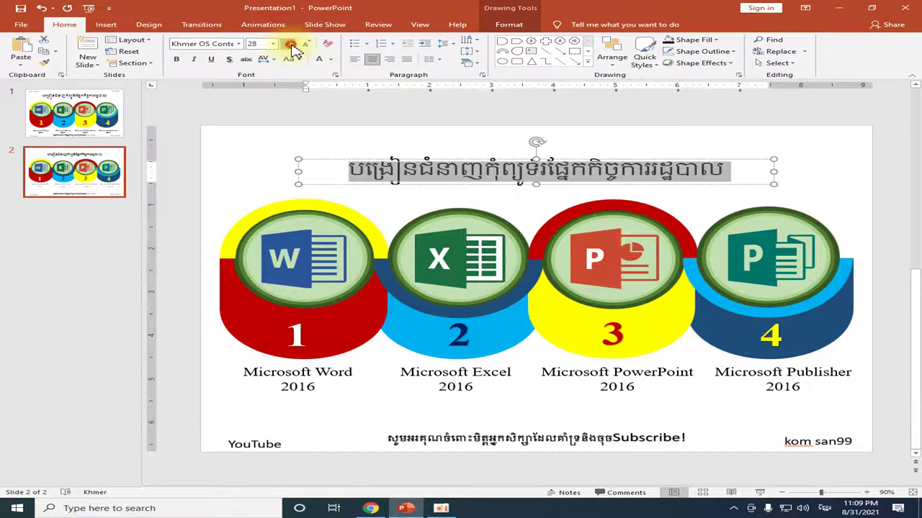
left_click(290, 45)
left_click(416, 122)
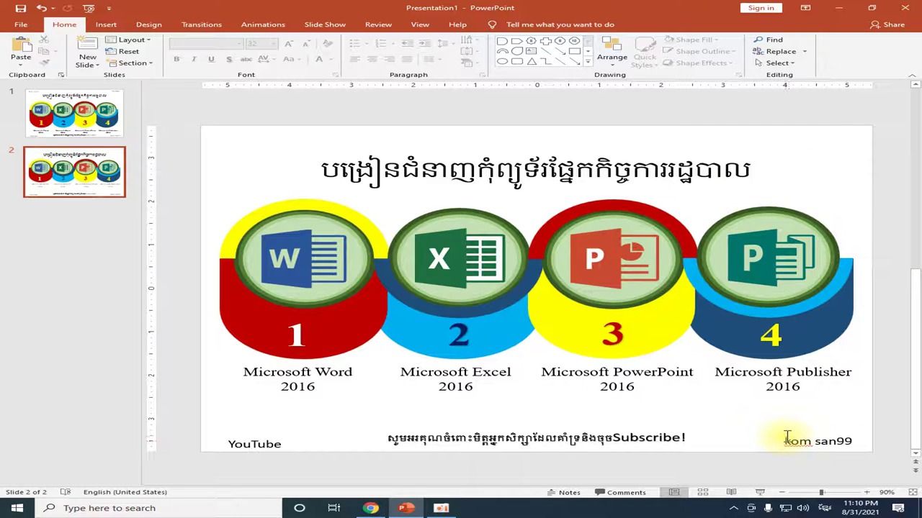
Delete the channel-name text box at the bottom right of slide 2.
left_click(282, 445)
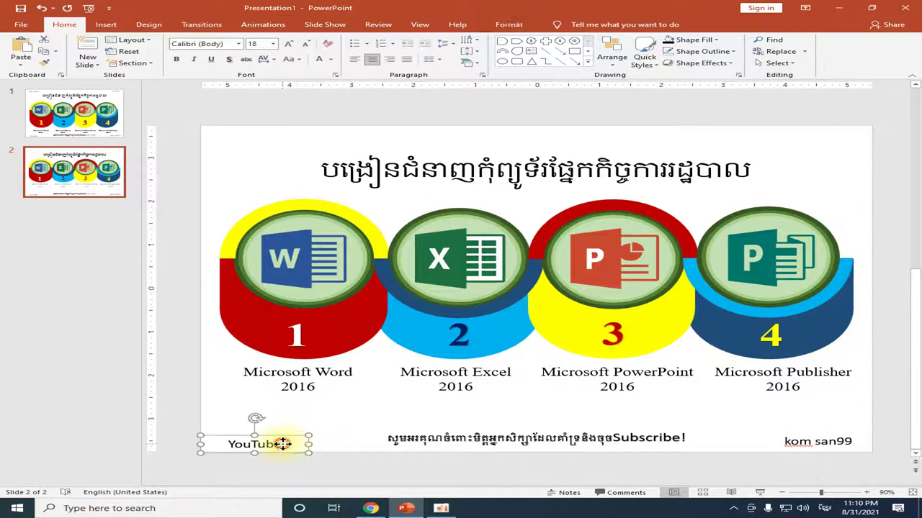
left_click(282, 440)
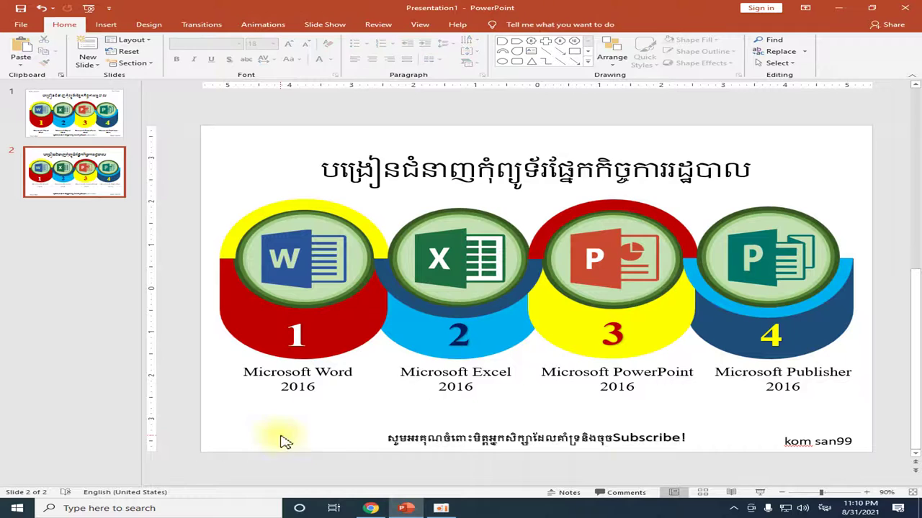
left_click(790, 439)
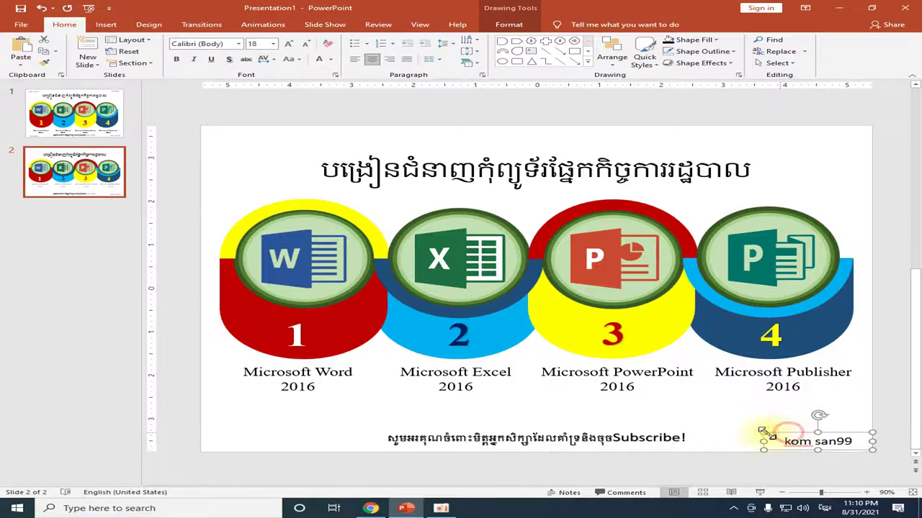
key("Delete")
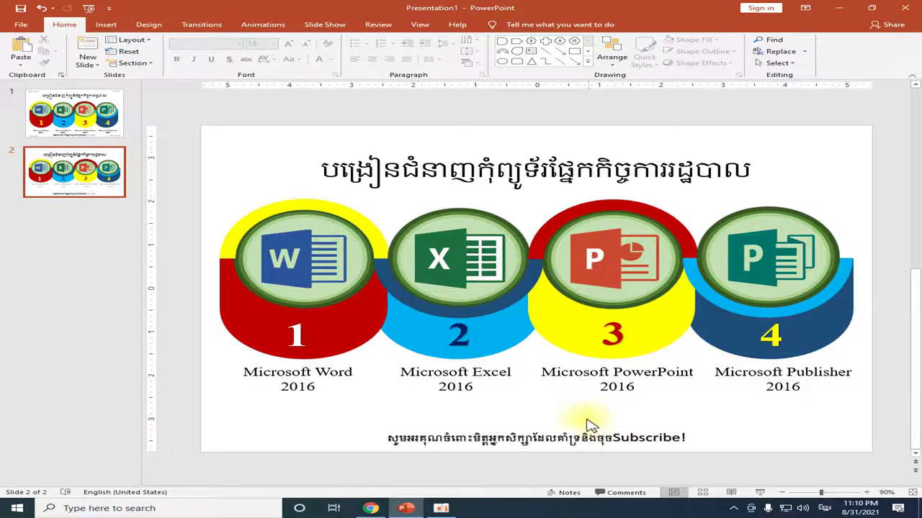
Enlarge the thank-you caption to 24 pt, widen it onto one line, then go to slide 1.
left_click(407, 439)
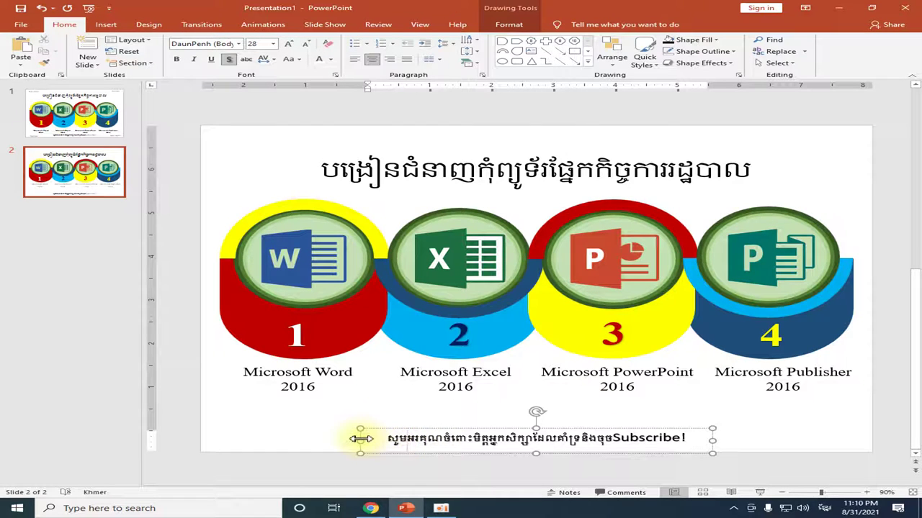
left_click_drag(393, 440, 735, 437)
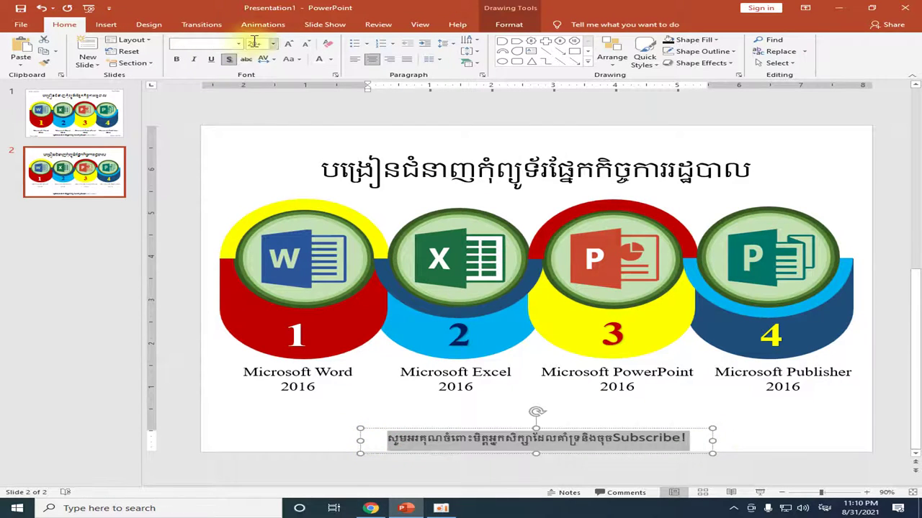
left_click(288, 45)
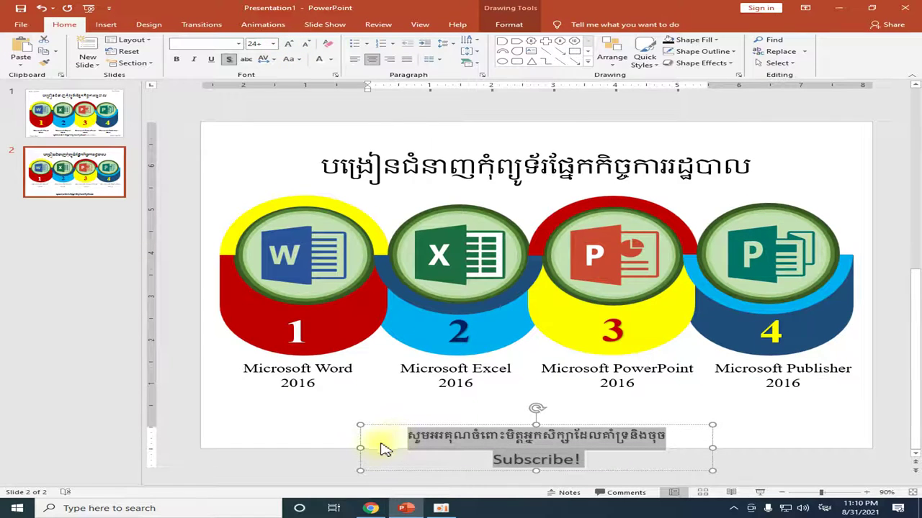
left_click_drag(360, 447, 292, 430)
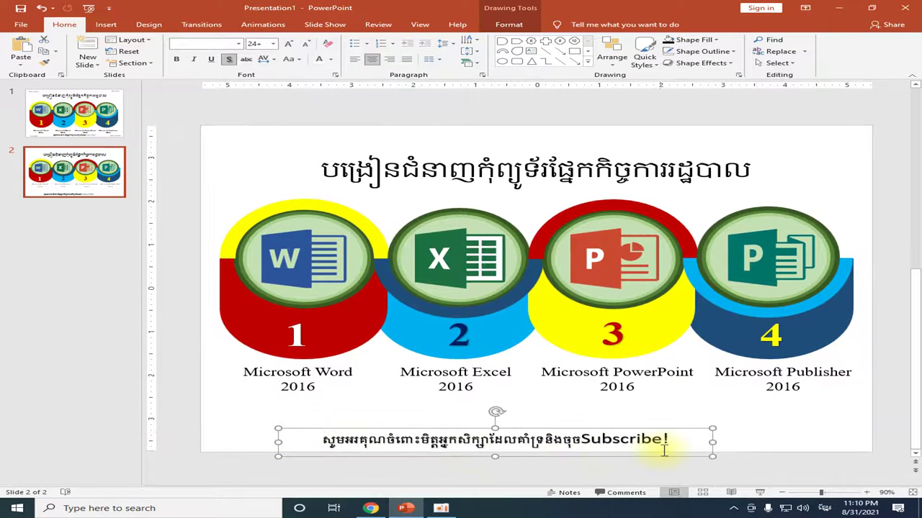
left_click_drag(712, 440, 764, 441)
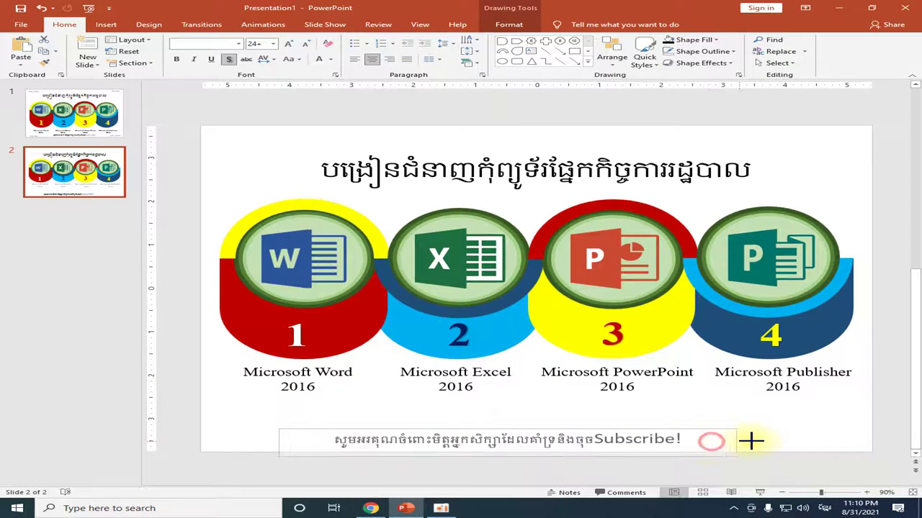
left_click(690, 472)
left_click(44, 115)
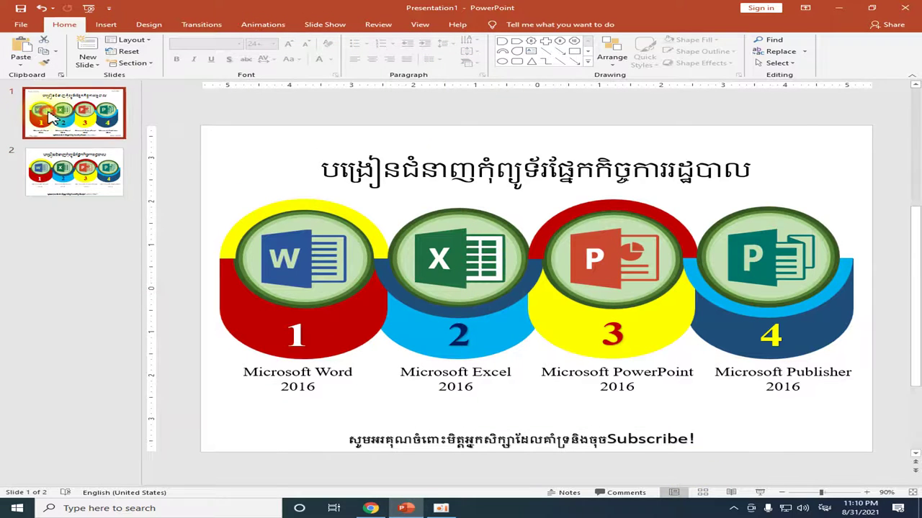
Back on slide 2, nudge the infographic objects and the Subscribe caption slightly upward.
key("Down")
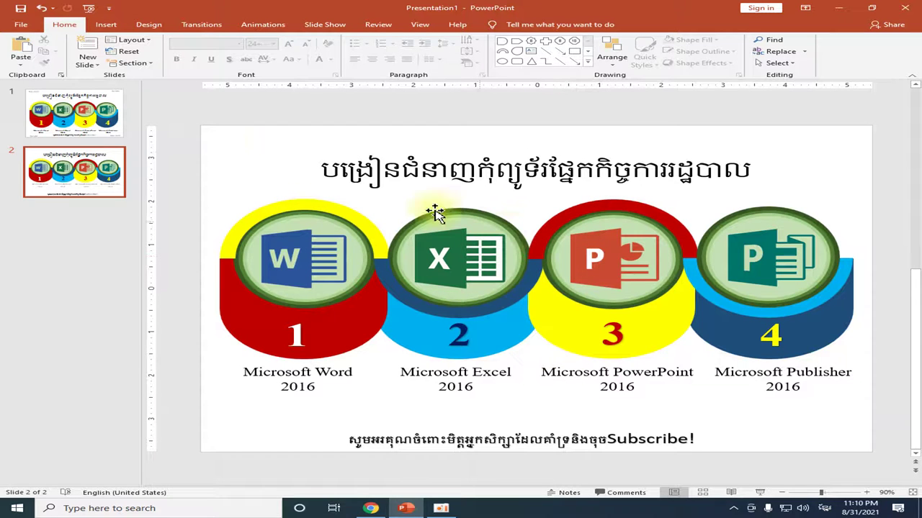
mouse_move(178, 109)
left_mouse_down()
mouse_move(911, 424)
mouse_move(862, 422)
left_mouse_up()
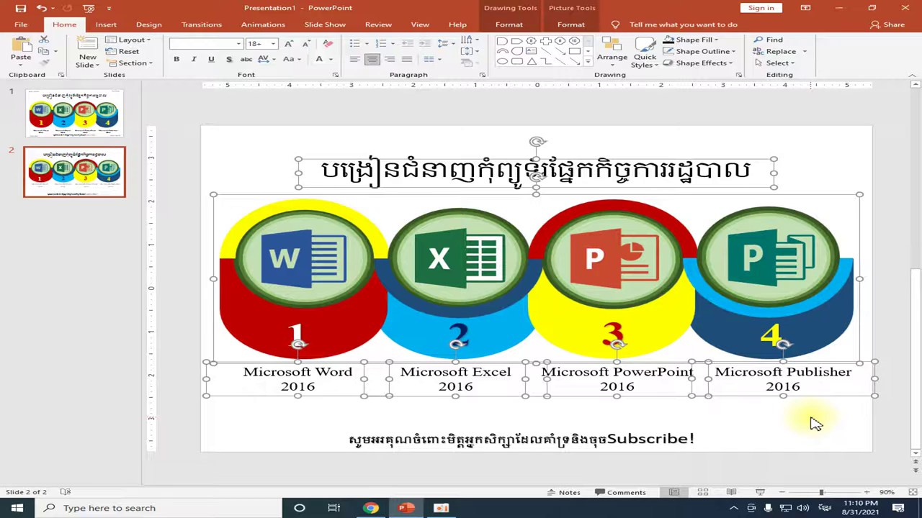
key("Up")
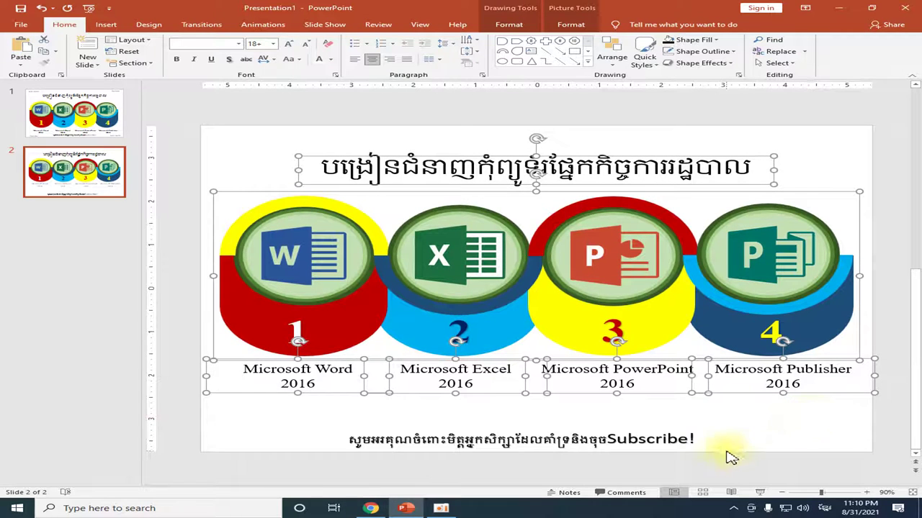
left_click(726, 457)
left_click(645, 433)
key("Up")
left_click(626, 472)
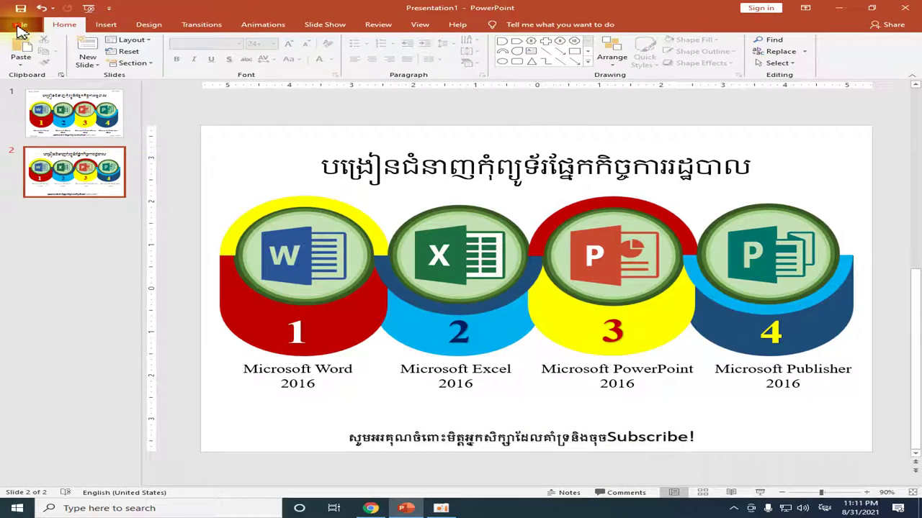
Start a Save As copy and name the file 'PowerPoint Design 1'.
left_click(18, 26)
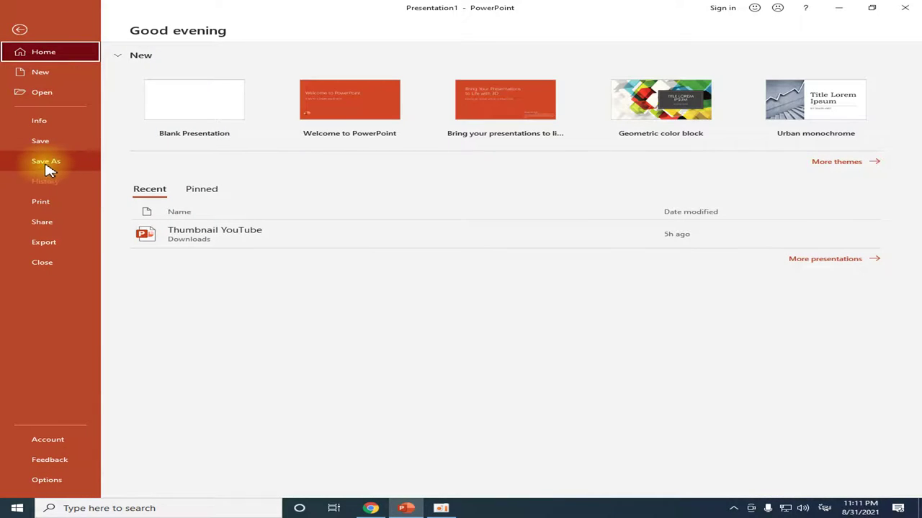
left_click(46, 163)
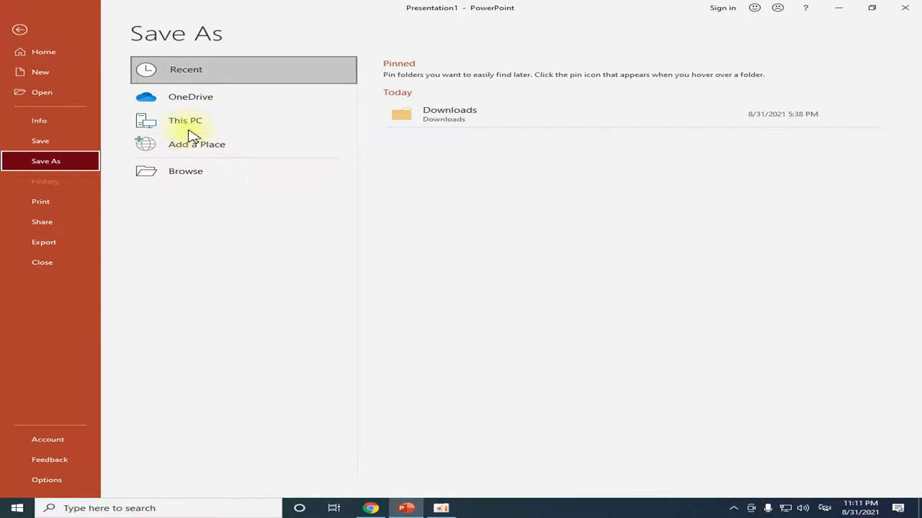
left_click(191, 126)
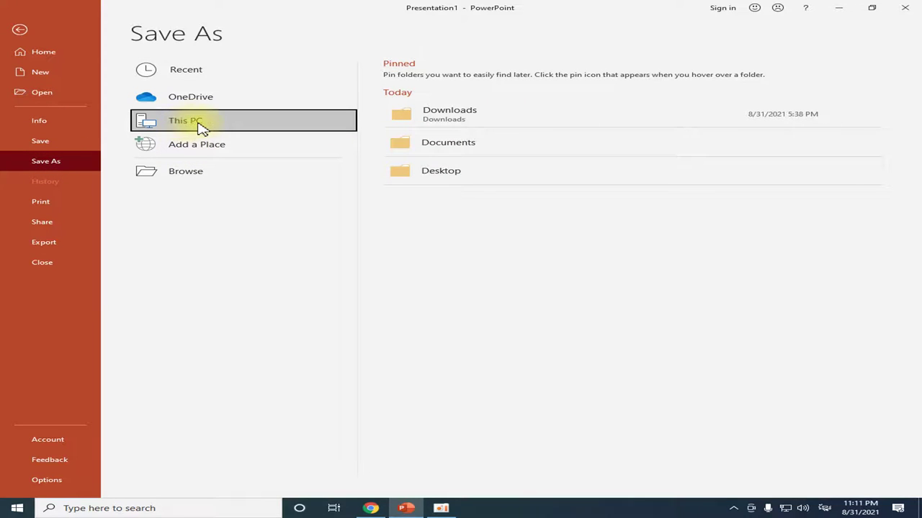
left_click(437, 176)
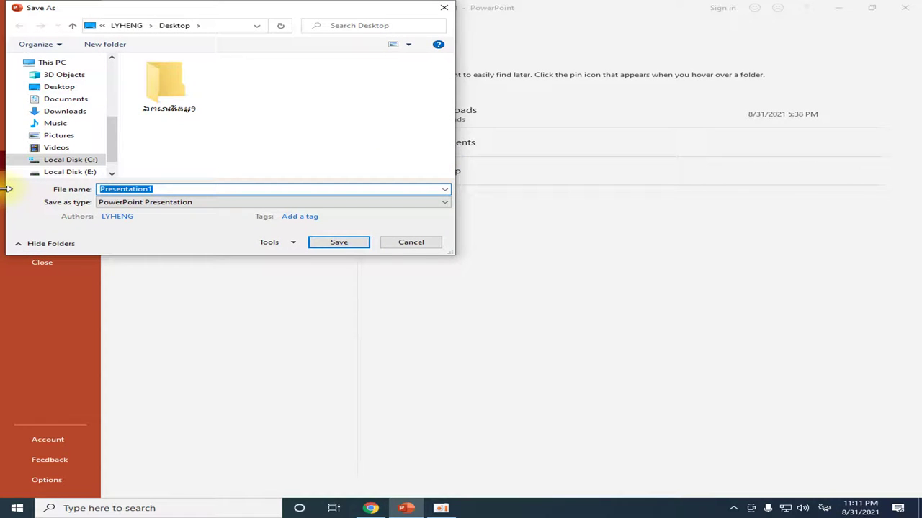
type("ឯក")
key("BackSpace")
key("BackSpace")
key("BackSpace")
key("alt+shift")
type("PowerPoin")
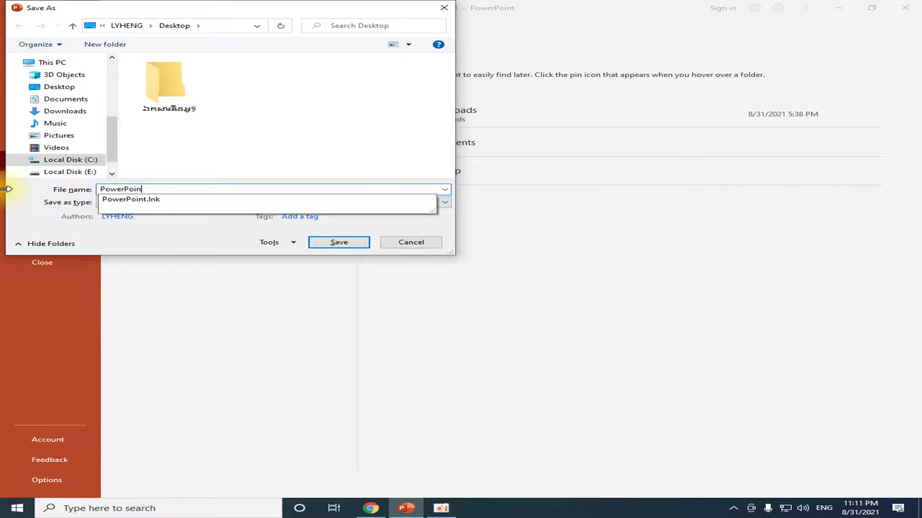
type("t De")
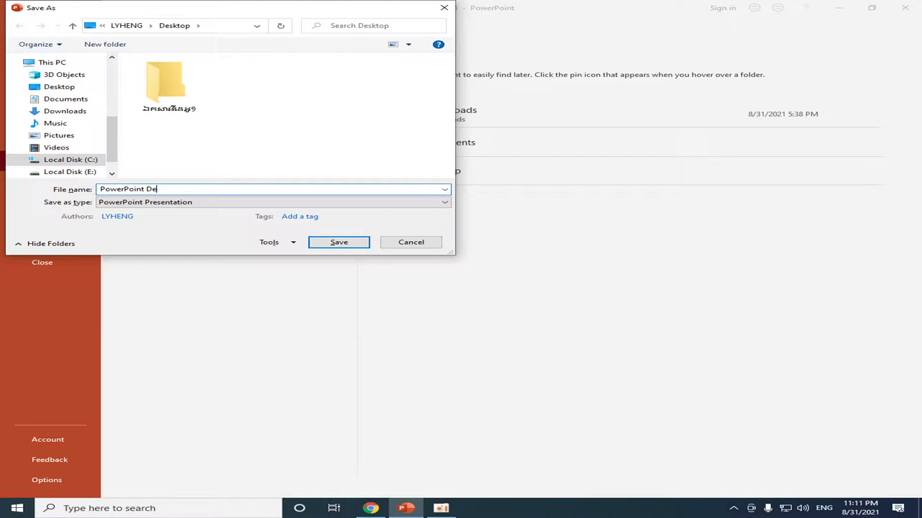
type("sign 1")
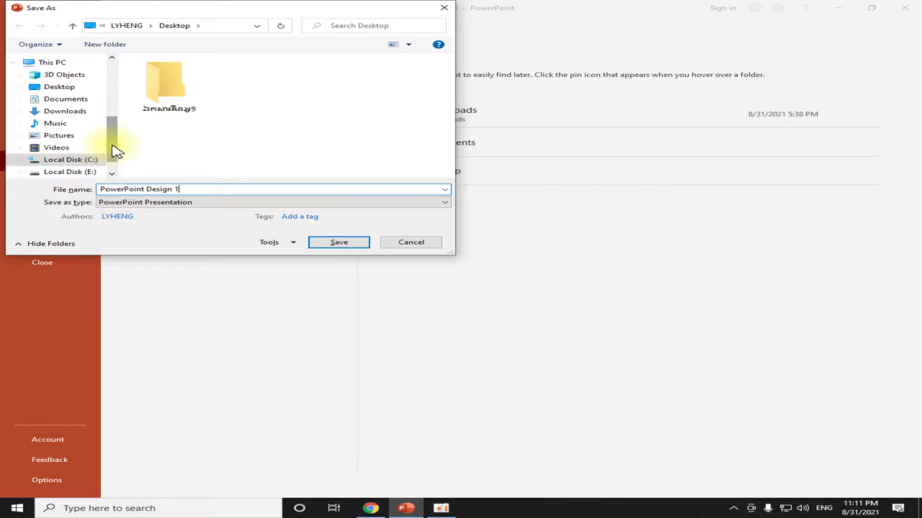
Target the Desktop folder with JPEG File Interchange Format as the file type.
left_click(54, 89)
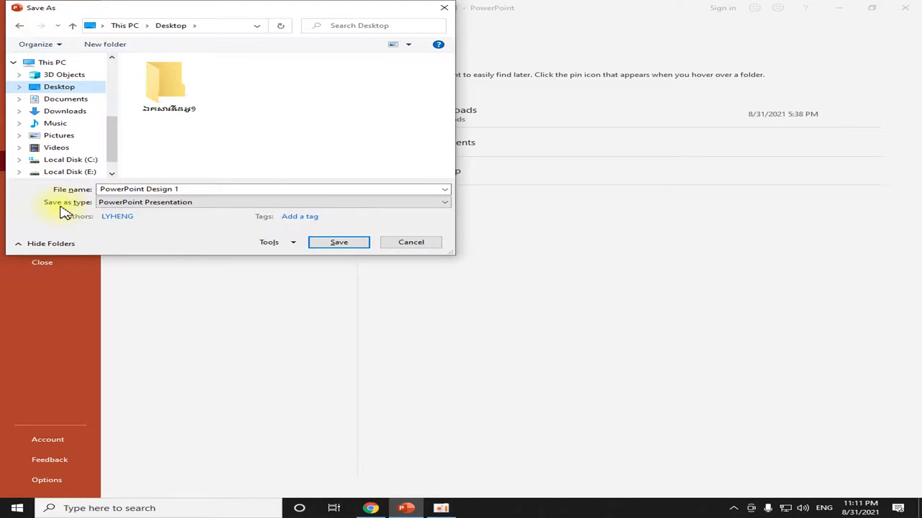
left_click(141, 204)
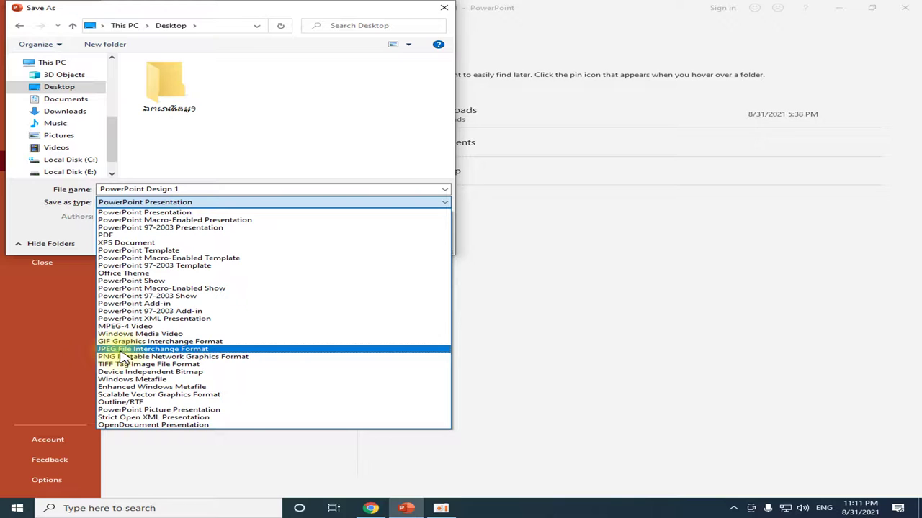
left_click(180, 349)
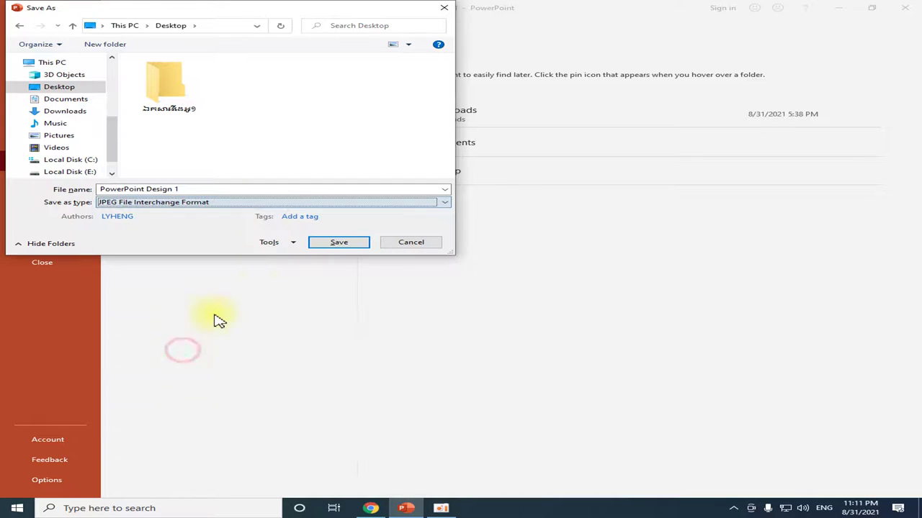
Save 'PowerPoint Design 1' to the Desktop as a JPEG, exporting just the current slide.
left_click_drag(264, 15, 432, 55)
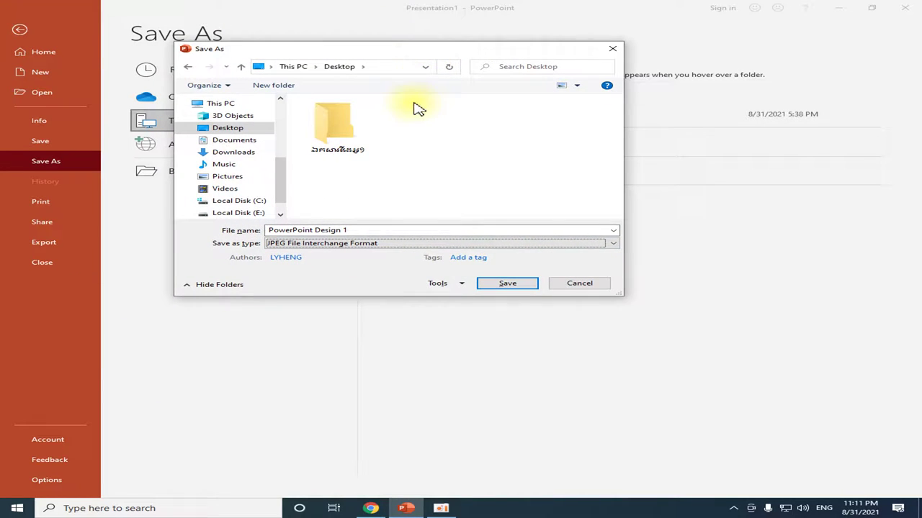
left_click(229, 127)
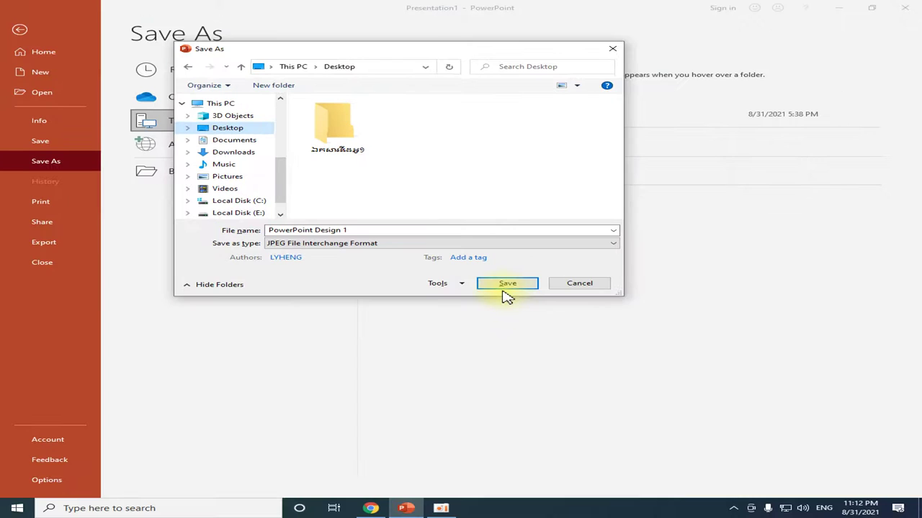
left_click(508, 286)
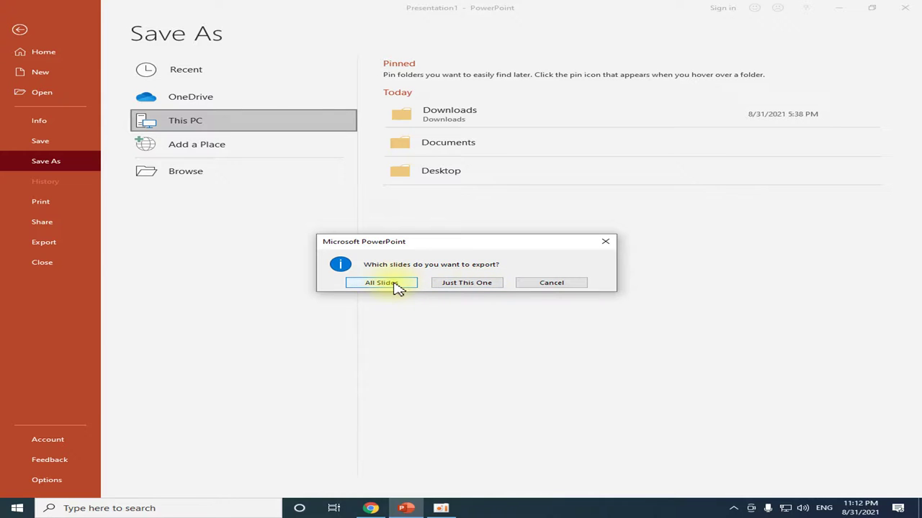
left_click(465, 287)
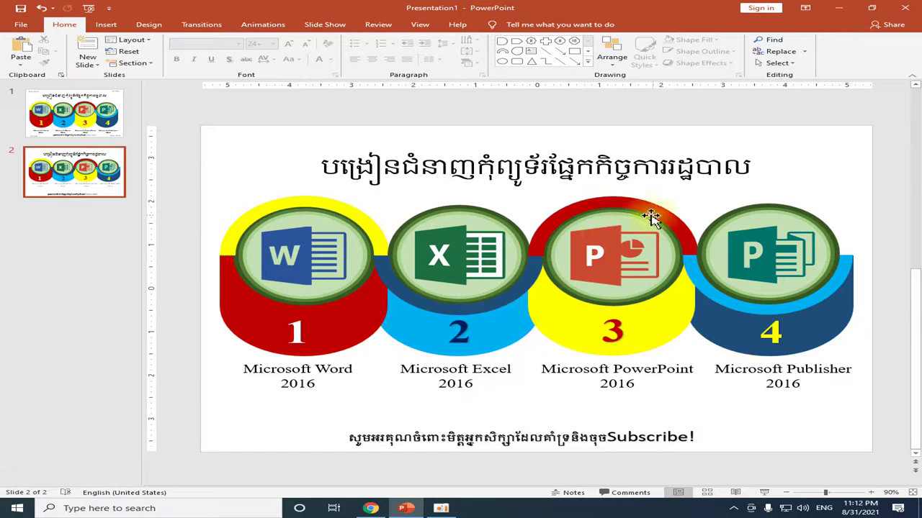
Minimize PowerPoint and Chrome, refresh the desktop, and open PowerPoint Design 1 in Photos.
left_click(839, 8)
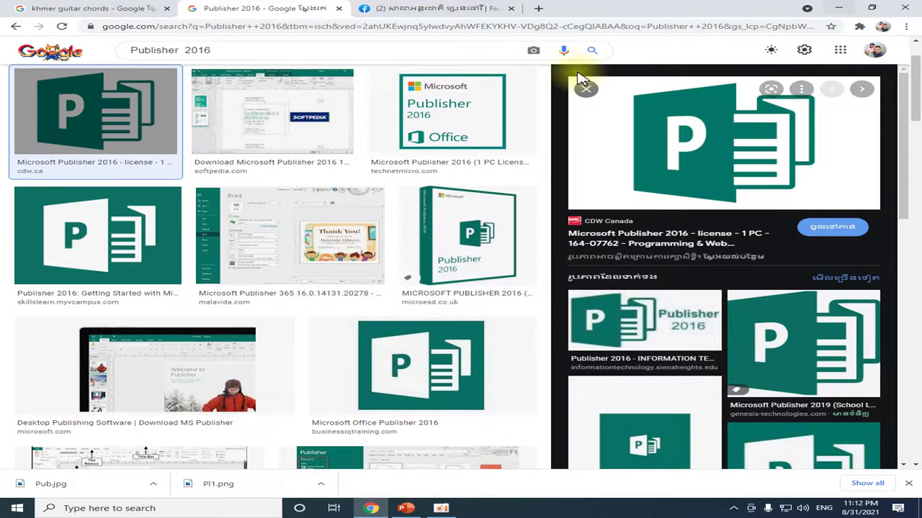
left_click(838, 8)
right_click(520, 57)
left_click(576, 89)
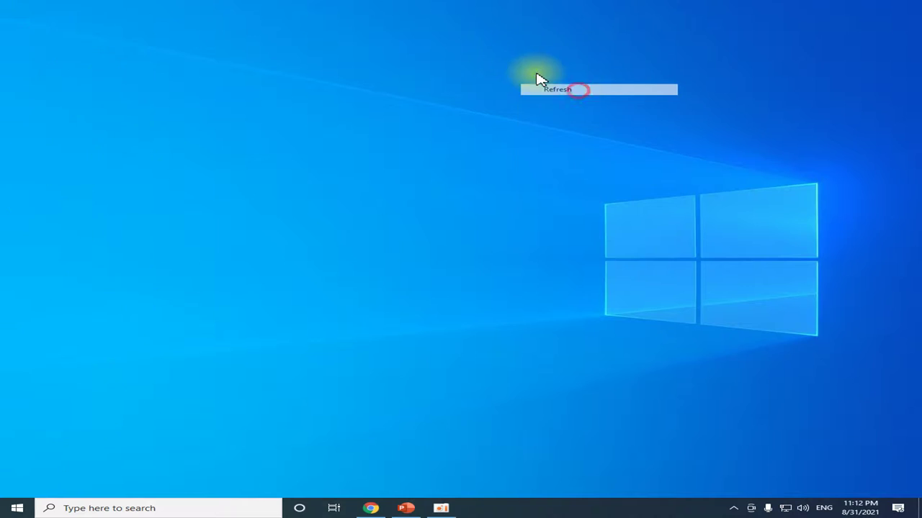
right_click(529, 68)
right_click(507, 71)
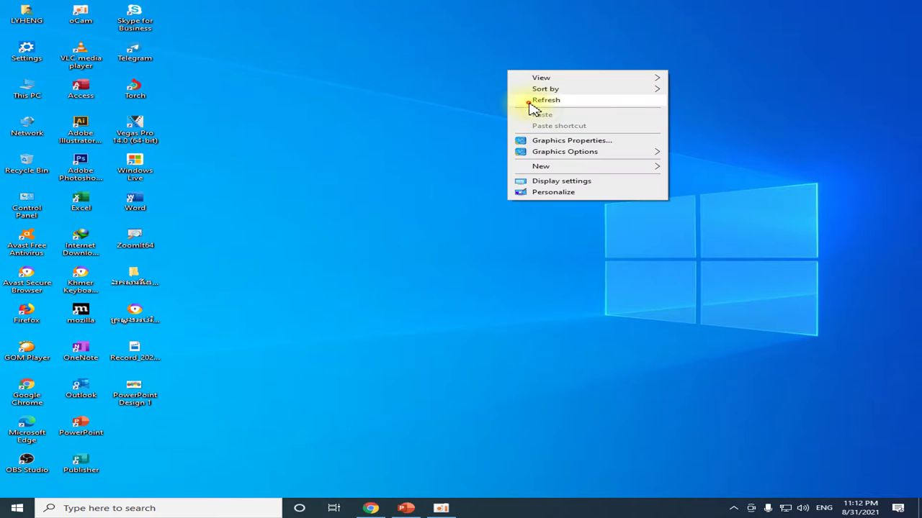
left_click(545, 100)
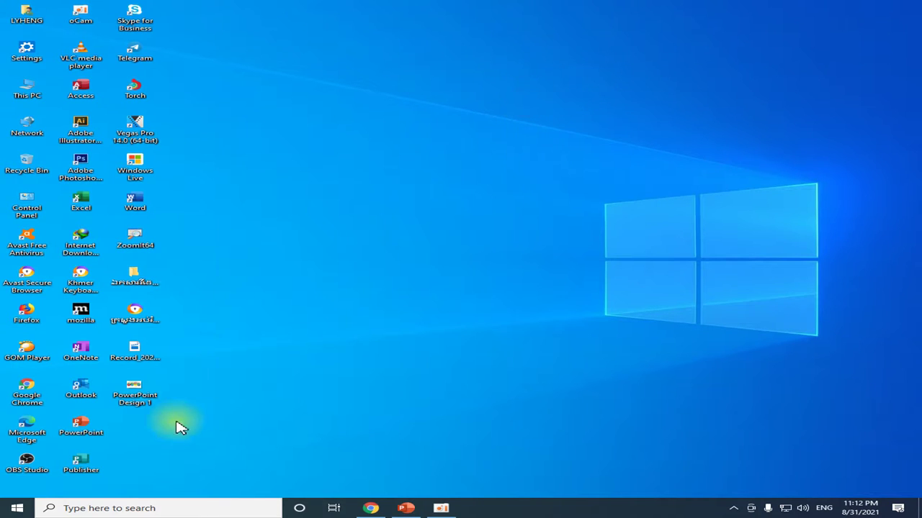
right_click(131, 392)
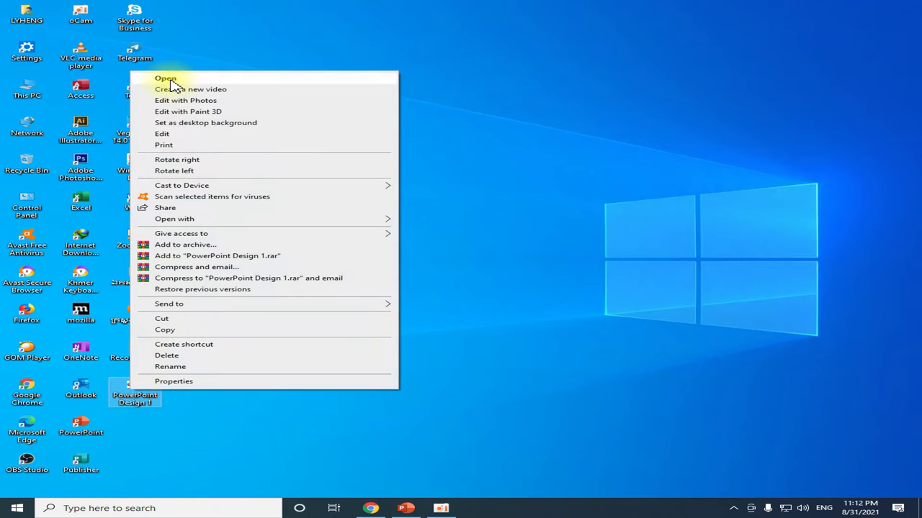
left_click(171, 80)
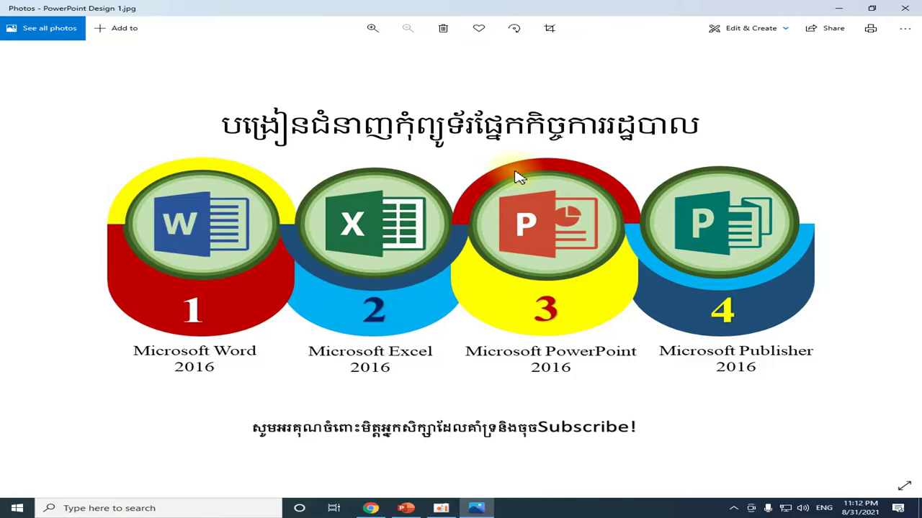
scroll(509, 252, "up", 3)
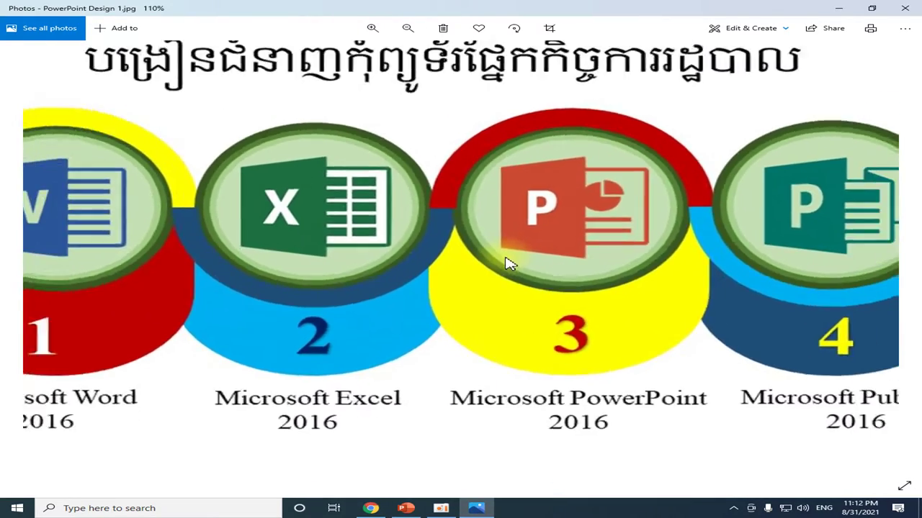
scroll(504, 270, "down", 3)
scroll(486, 352, "up", 1)
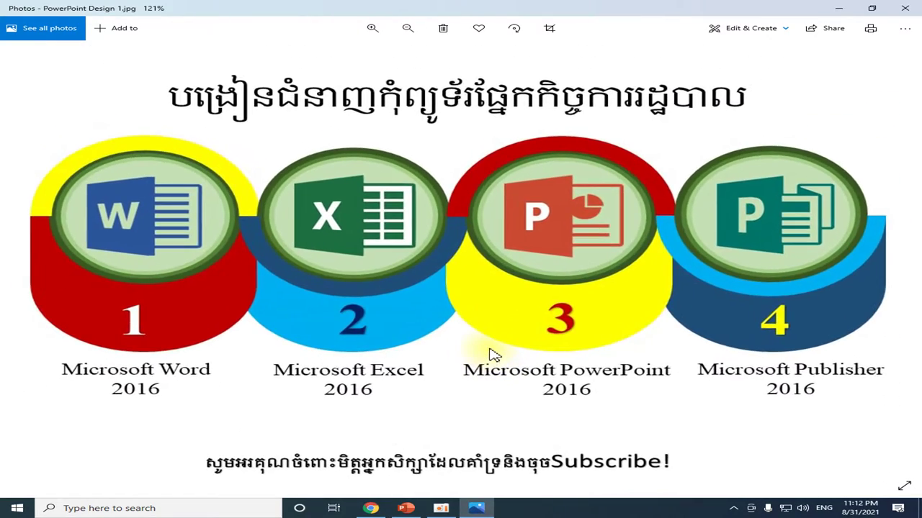